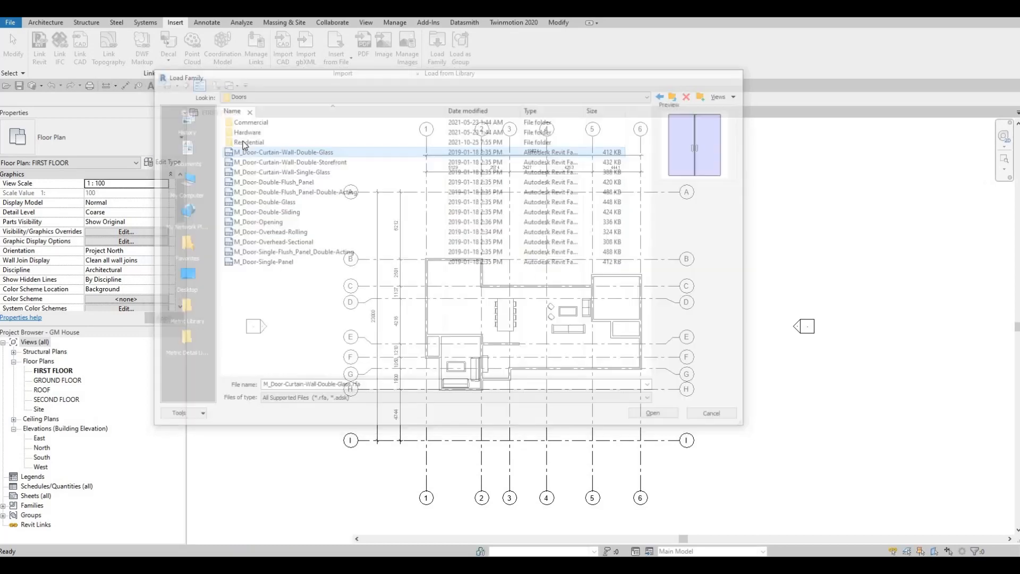
- Load the M_Door-Interior-Double-Full Glass-Wood family from the Residential doors folder with the 1500 x 2000mm type
{"action": "key", "text": "Escape"}
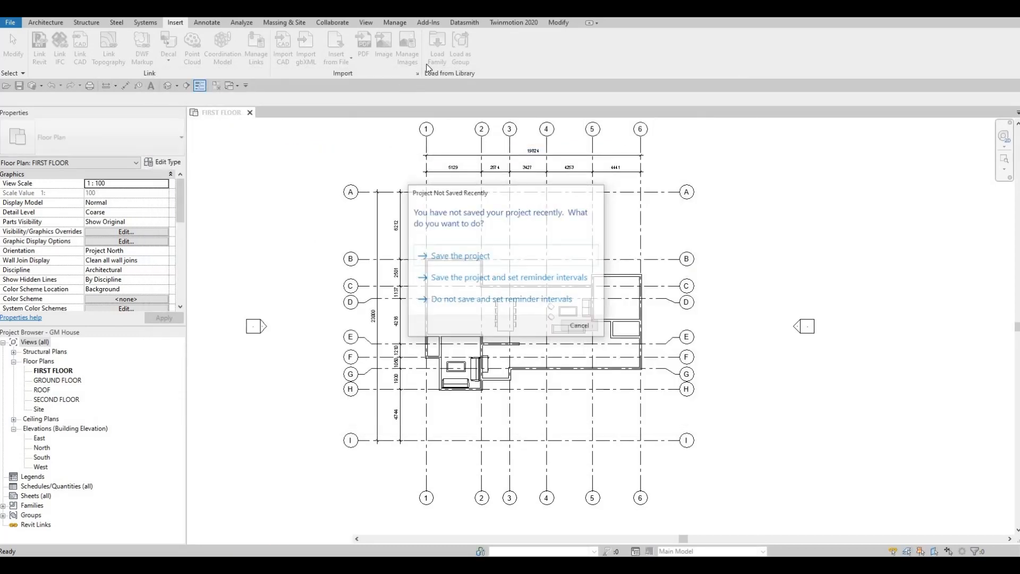
{"action": "left_click", "coordinate": [427, 63]}
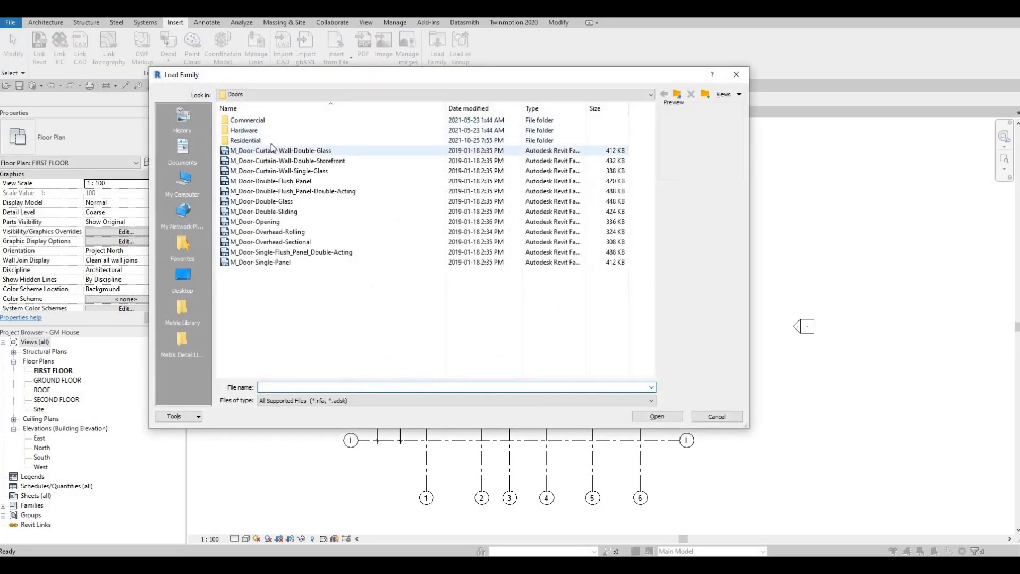
{"action": "double_click", "coordinate": [268, 139]}
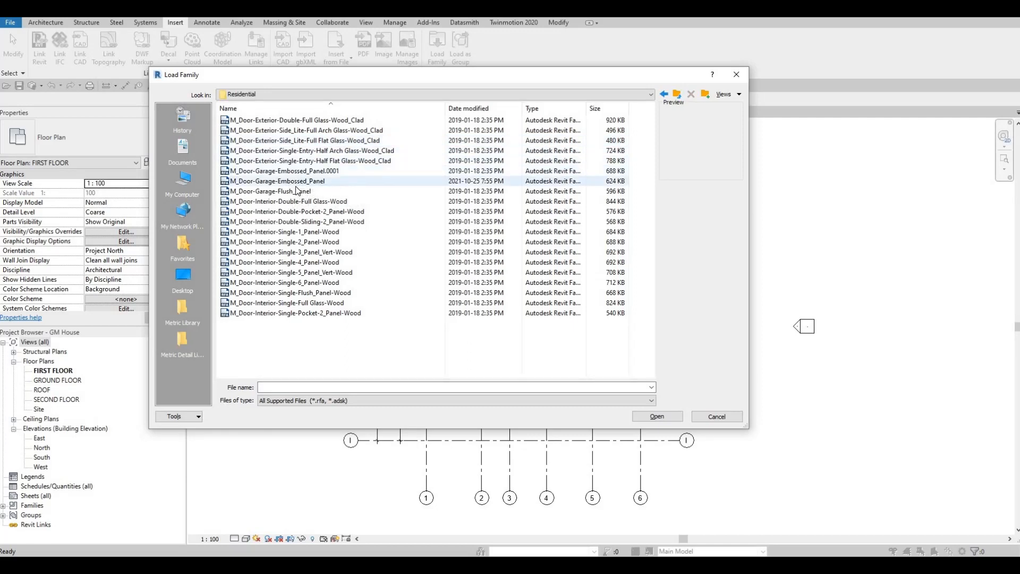
{"action": "left_click", "coordinate": [259, 204]}
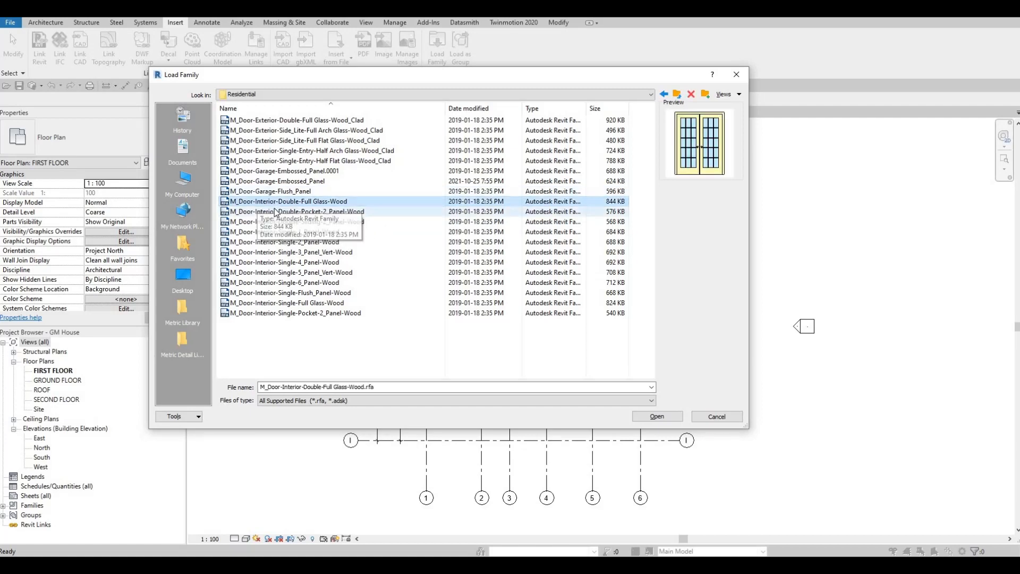
{"action": "left_click", "coordinate": [657, 416]}
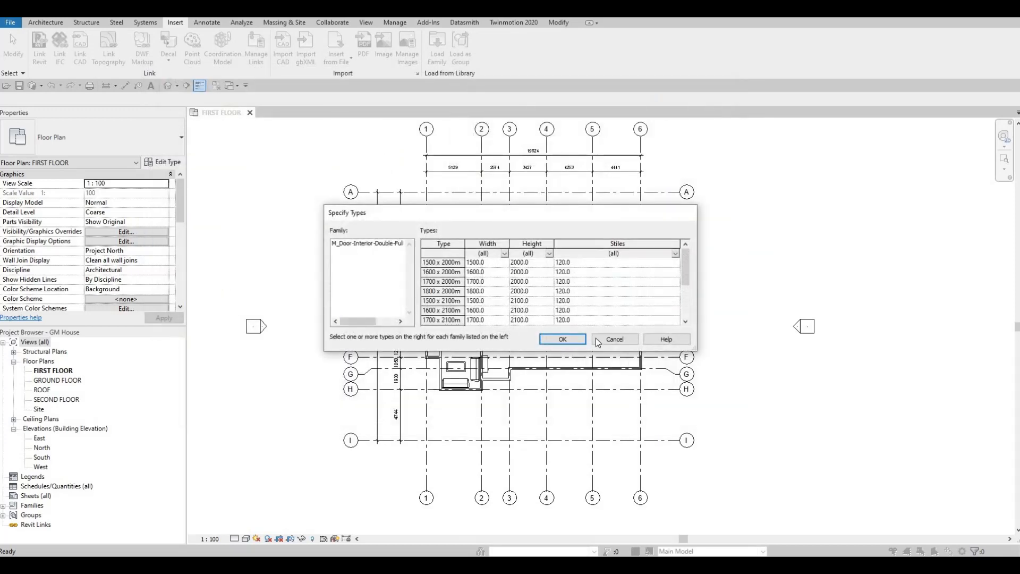
{"action": "left_click", "coordinate": [502, 262]}
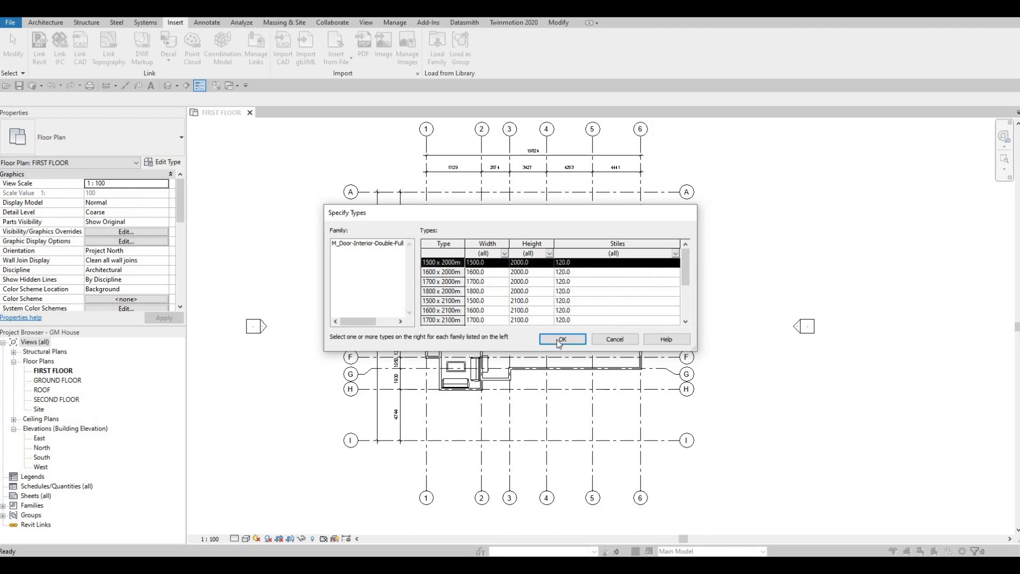
{"action": "left_click", "coordinate": [562, 339]}
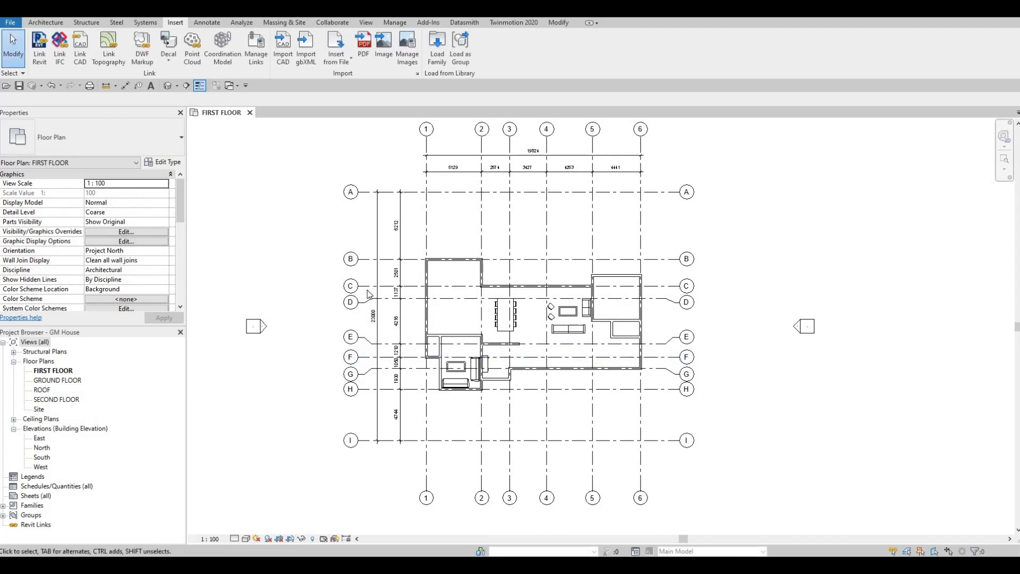
- Place the 1500 x 2000mm double glass door in the entrance wall between grids 2 and 3, about 1100 mm from grid 3, swinging inward
{"action": "key", "text": "d"}
{"action": "key", "text": "r"}
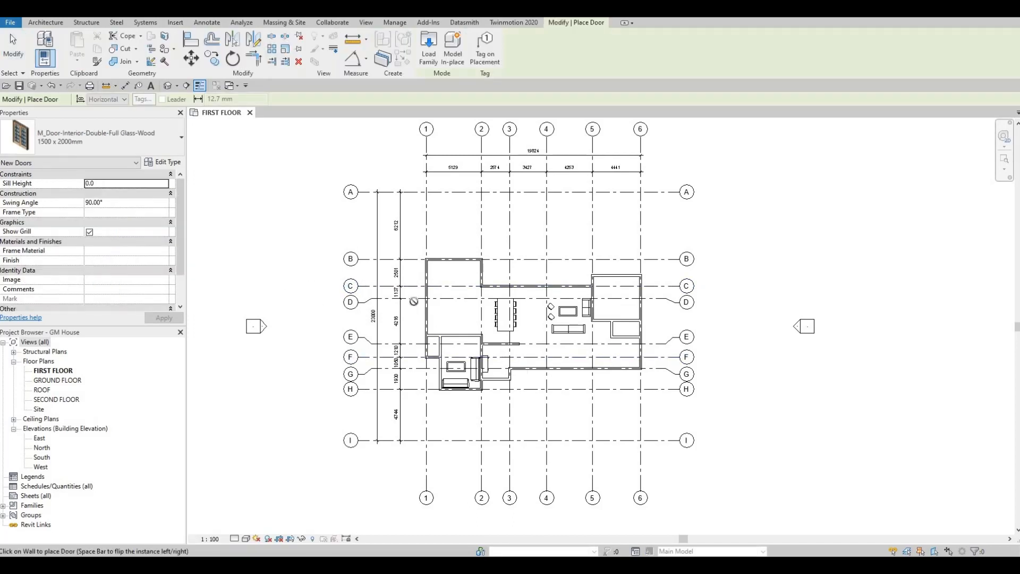
{"action": "scroll", "coordinate": [494, 377], "scroll_direction": "up", "scroll_amount": 5}
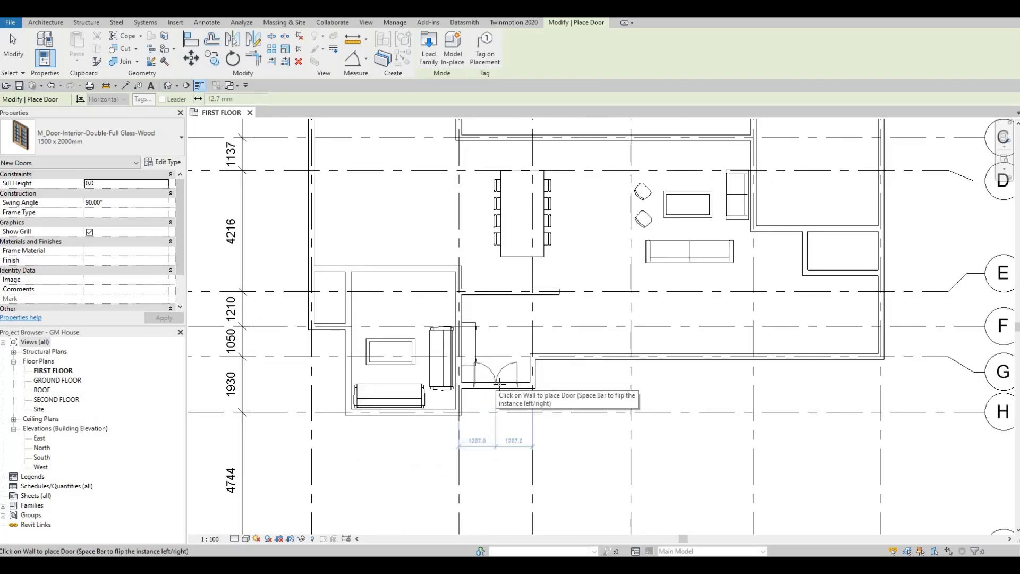
{"action": "left_click", "coordinate": [502, 383]}
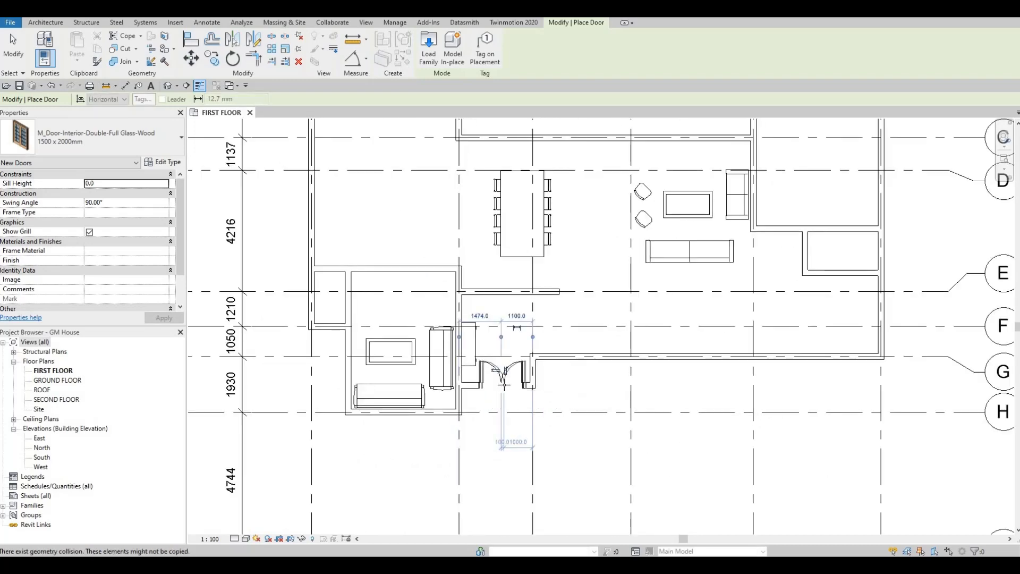
{"action": "left_click", "coordinate": [46, 22]}
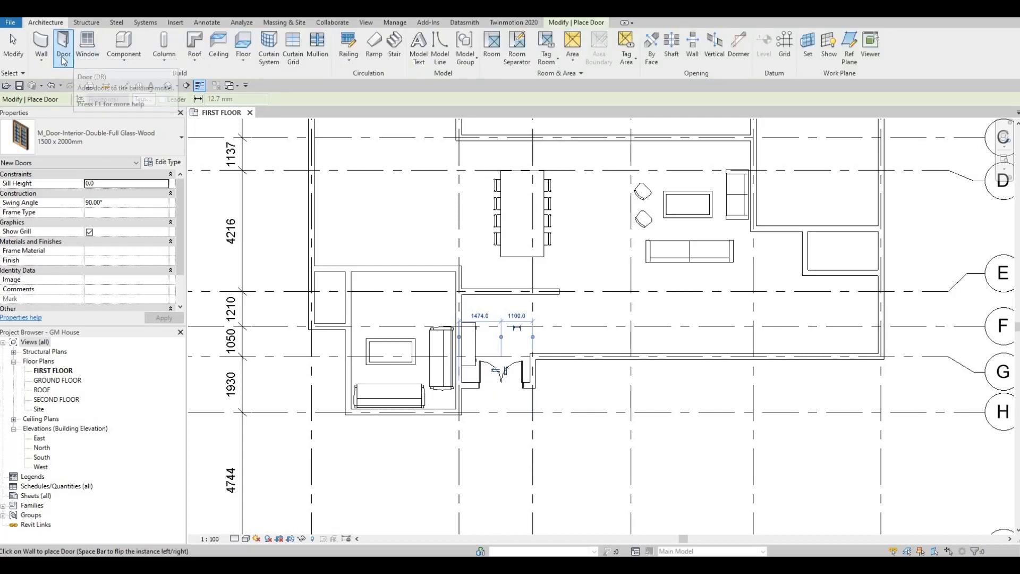
{"action": "key", "text": "F1"}
{"action": "scroll", "coordinate": [596, 274], "scroll_direction": "down", "scroll_amount": 3}
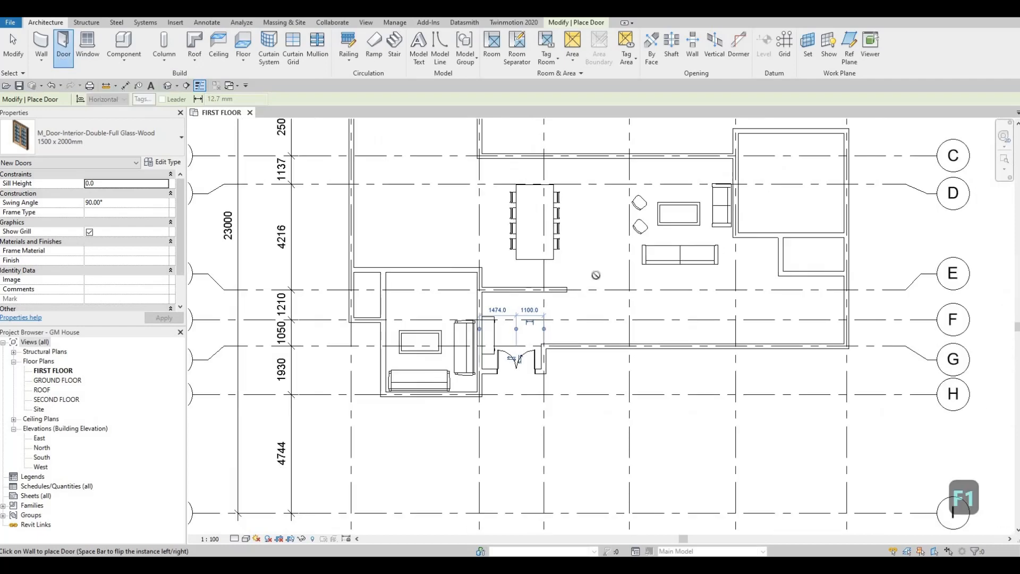
{"action": "middle_click_drag", "start_coordinate": [581, 266], "coordinate": [540, 290]}
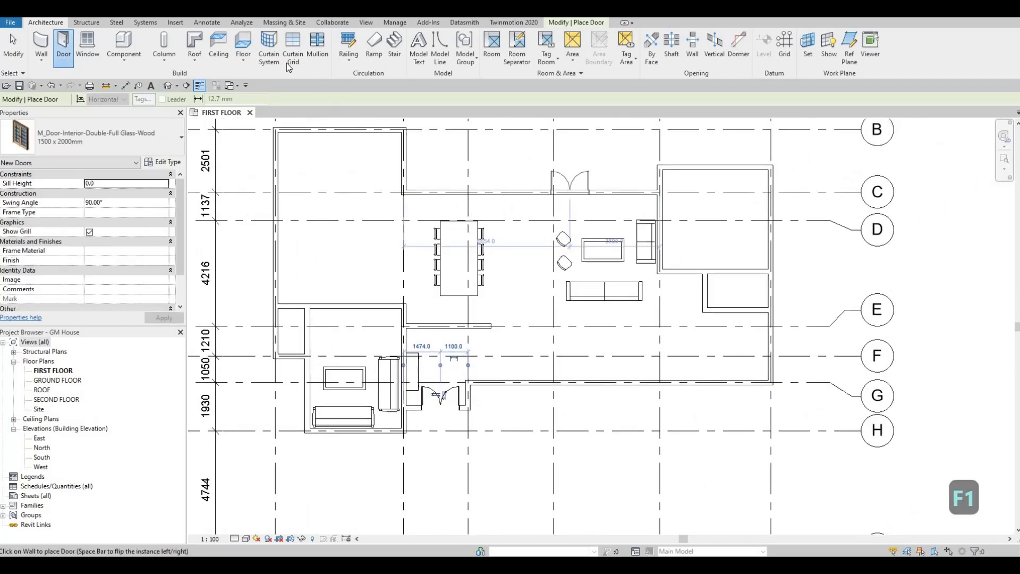
- Load the M_Door-Interior-Single-1_Panel-Wood family with all its types from 300 x 2000mm through 900 x 2400mm
{"action": "left_click", "coordinate": [175, 22]}
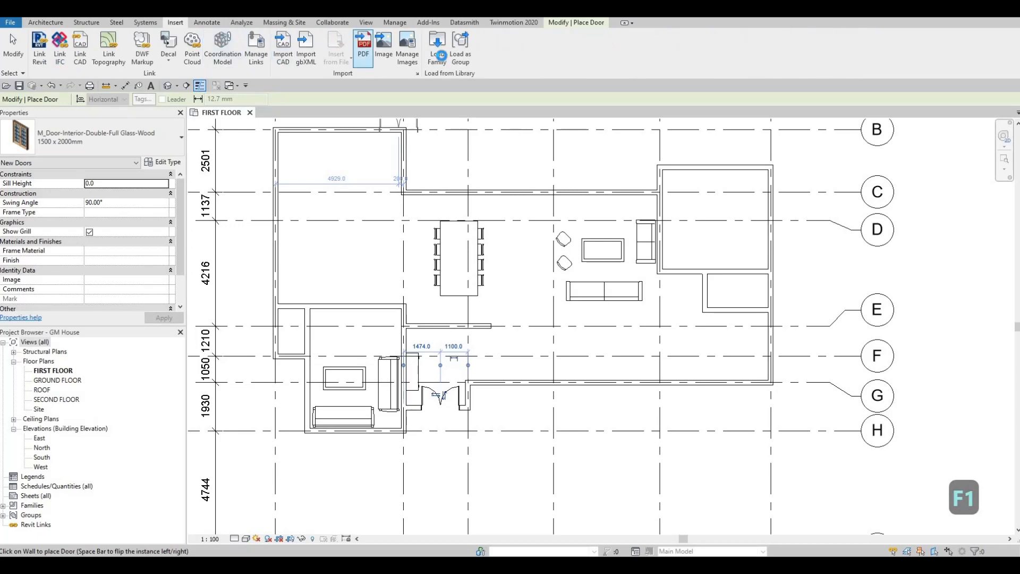
{"action": "left_click", "coordinate": [437, 45]}
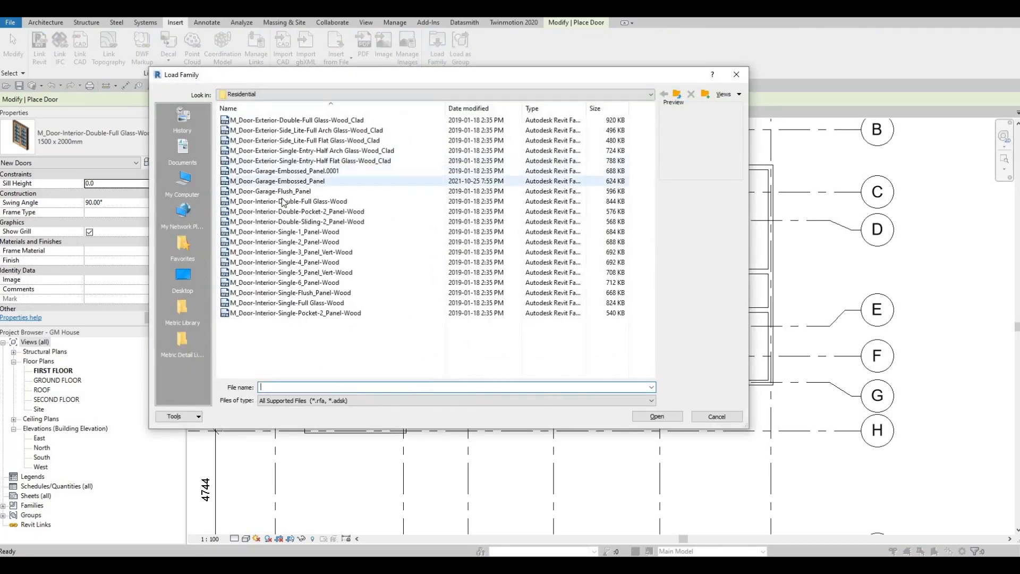
{"action": "left_click", "coordinate": [282, 201]}
{"action": "left_click", "coordinate": [262, 232]}
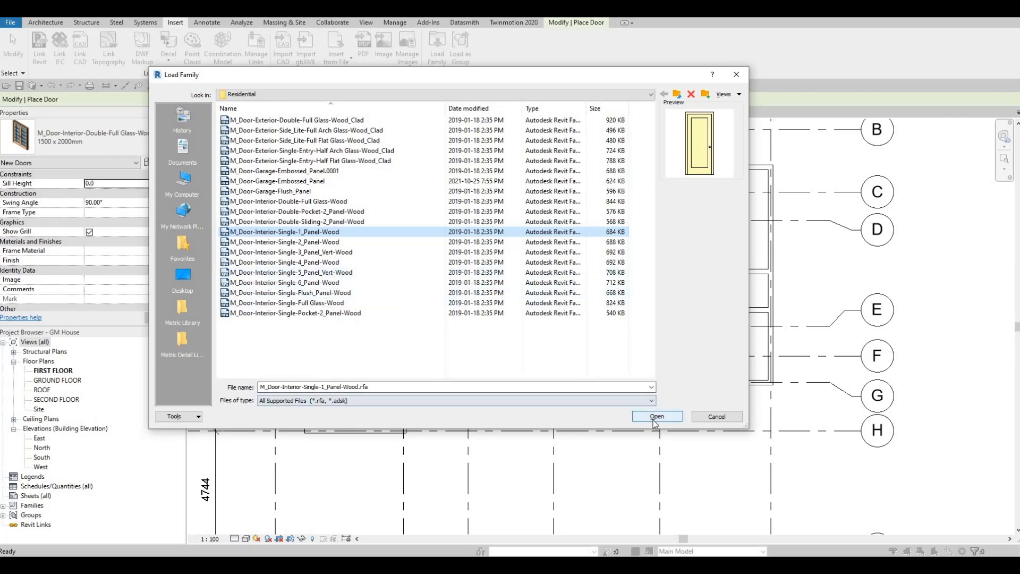
{"action": "key", "text": "Return"}
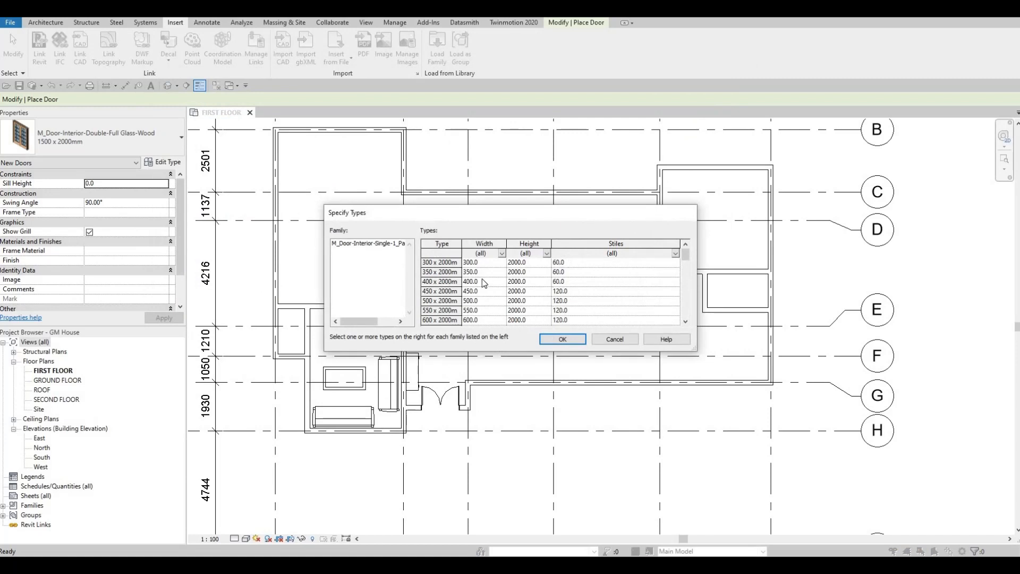
{"action": "left_click", "coordinate": [443, 263]}
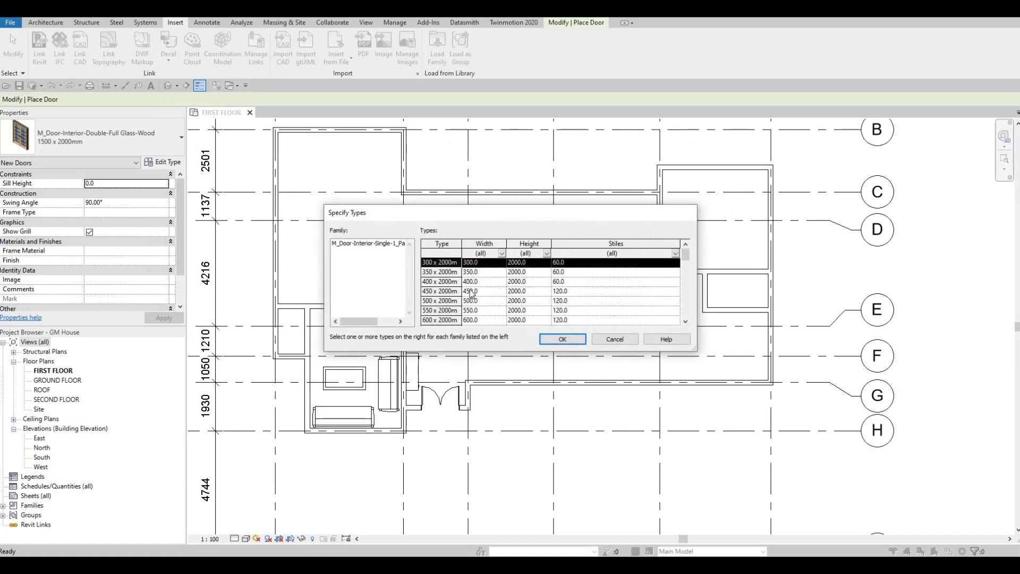
{"action": "scroll", "coordinate": [471, 293], "scroll_direction": "down", "scroll_amount": 10}
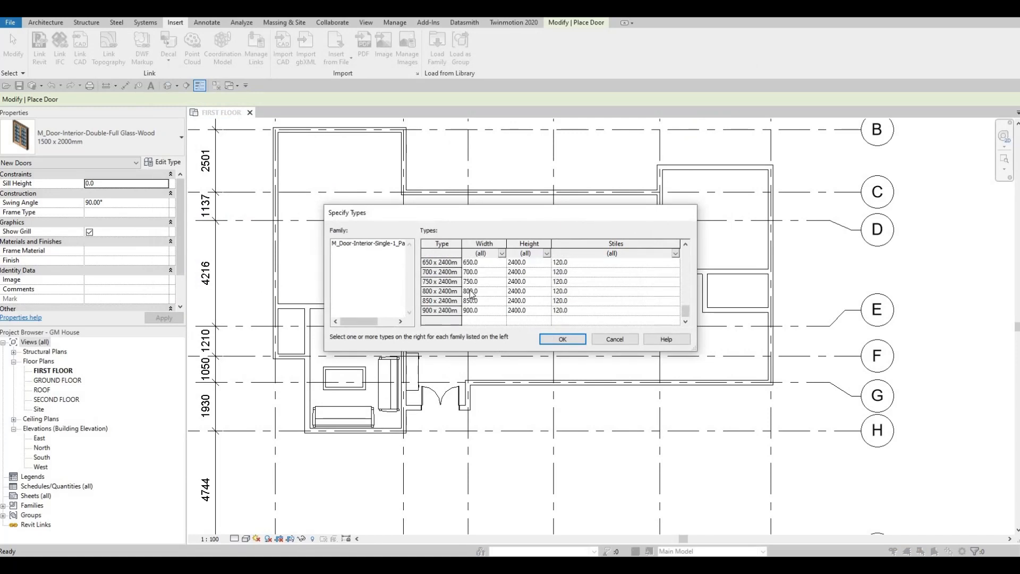
{"action": "left_click", "coordinate": [446, 312], "text": "shift"}
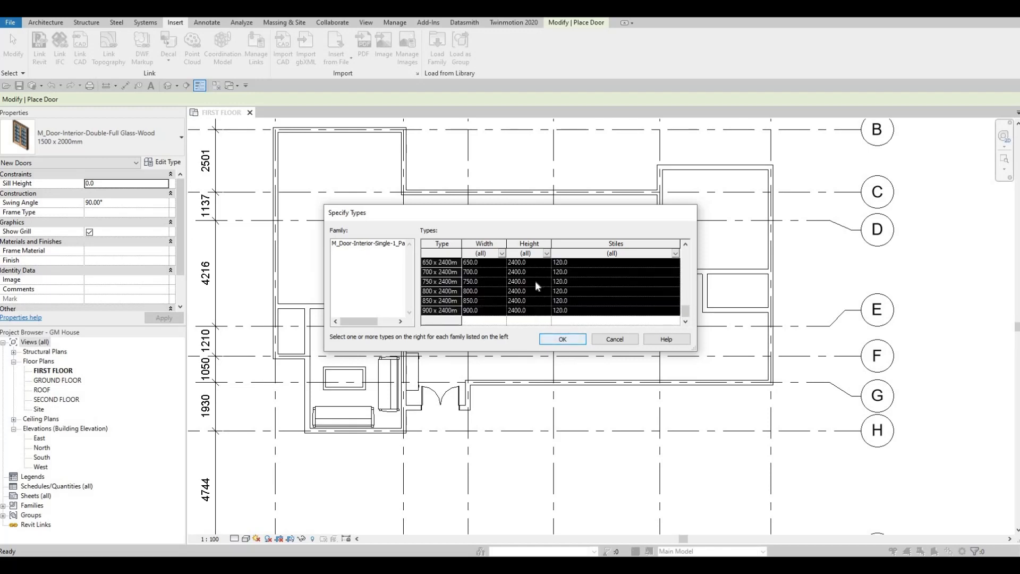
{"action": "left_click", "coordinate": [564, 339]}
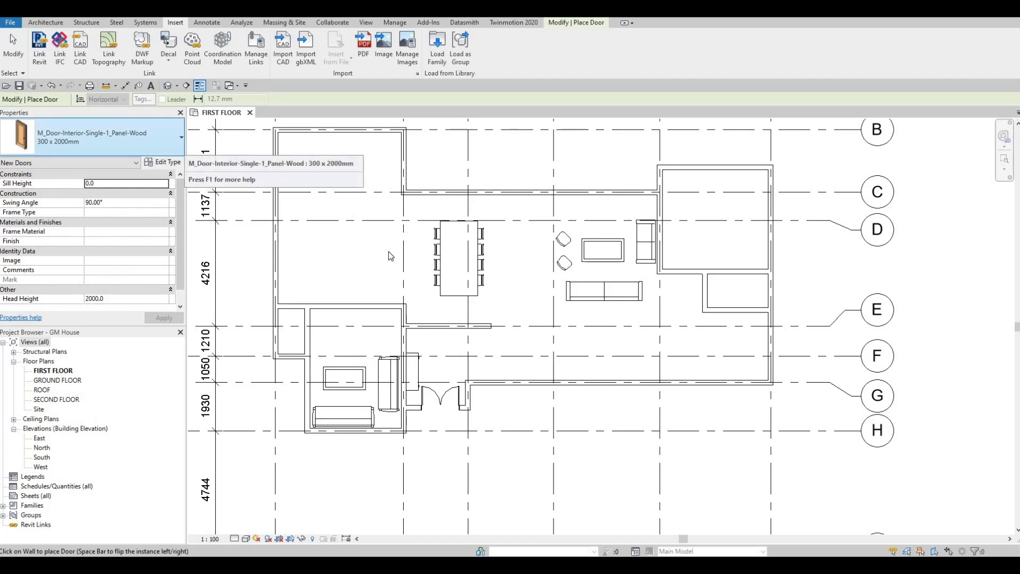
- Restart the Door command and choose the 750 x 2000mm type of M_Door-Interior-Single-1_Panel-Wood
{"action": "key", "text": "Escape"}
{"action": "key", "text": "Escape"}
{"action": "key", "text": "d"}
{"action": "key", "text": "r"}
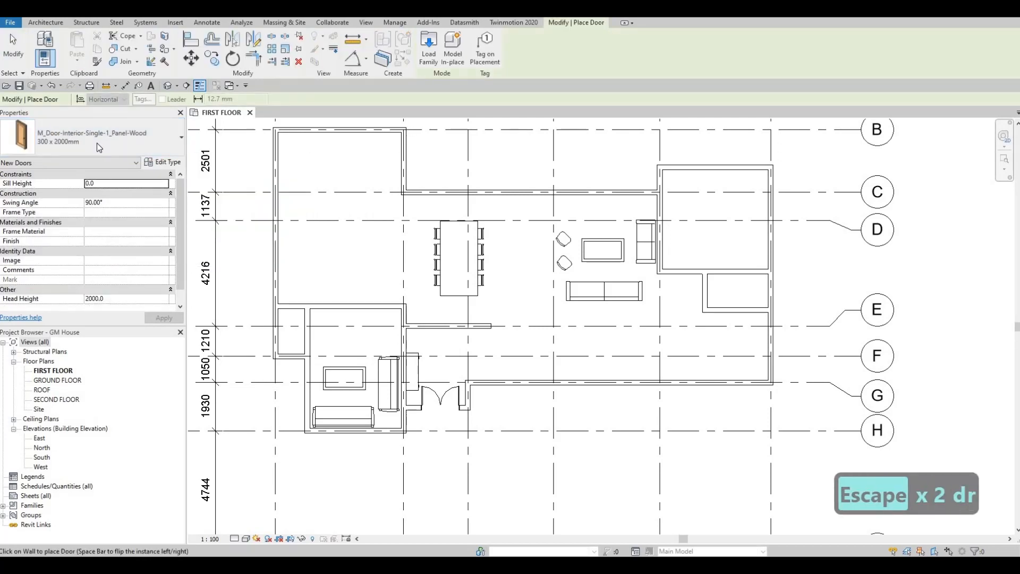
{"action": "left_click", "coordinate": [66, 143]}
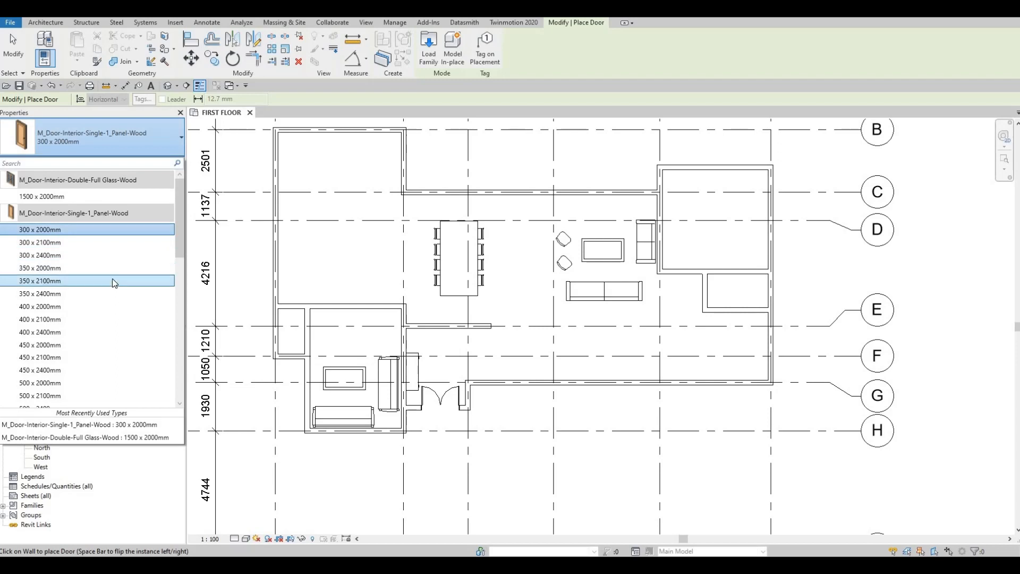
{"action": "scroll", "coordinate": [85, 309], "scroll_direction": "down", "scroll_amount": 3}
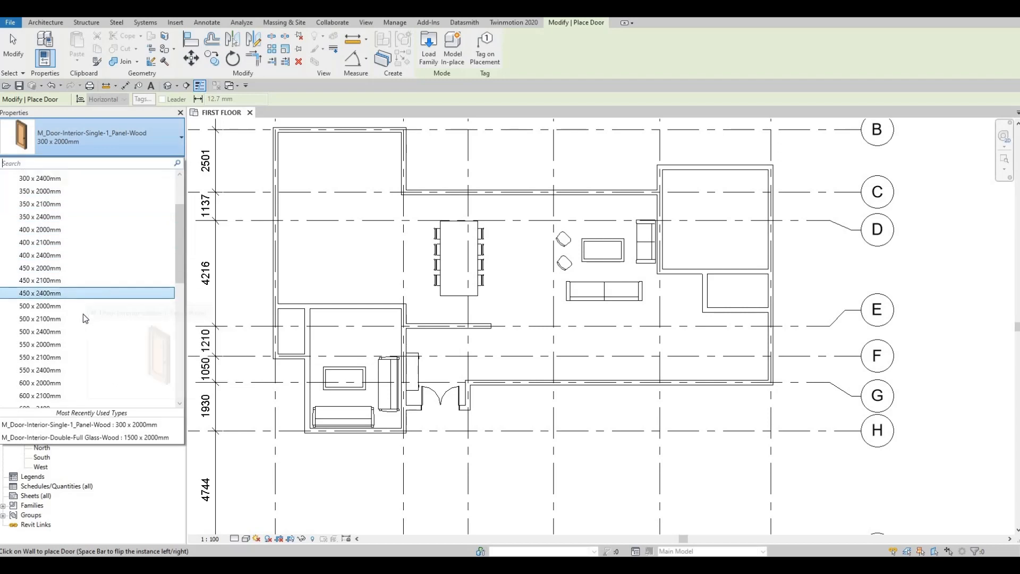
{"action": "scroll", "coordinate": [80, 318], "scroll_direction": "down", "scroll_amount": 2}
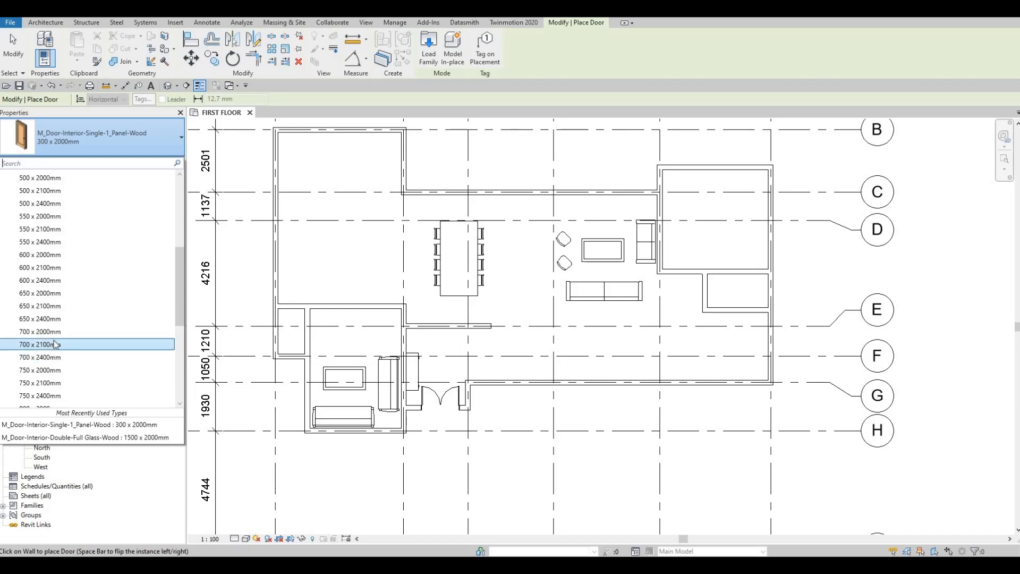
{"action": "scroll", "coordinate": [51, 351], "scroll_direction": "down", "scroll_amount": 1}
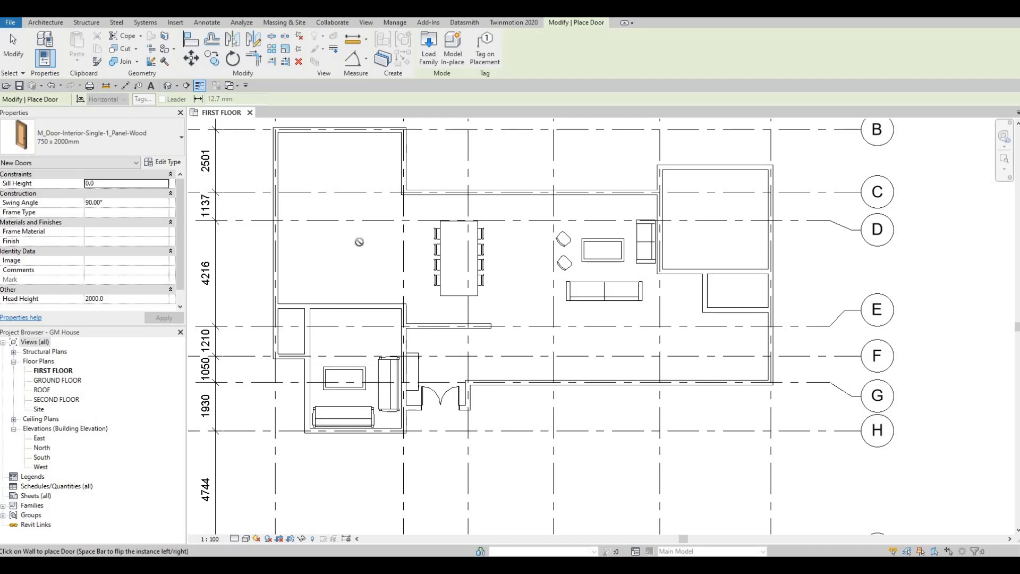
- Place the single door in the south wall of the room between grids 5 and 6, 600 mm from grid 5, flipped and swinging into the room
{"action": "scroll", "coordinate": [400, 328], "scroll_direction": "up", "scroll_amount": 5}
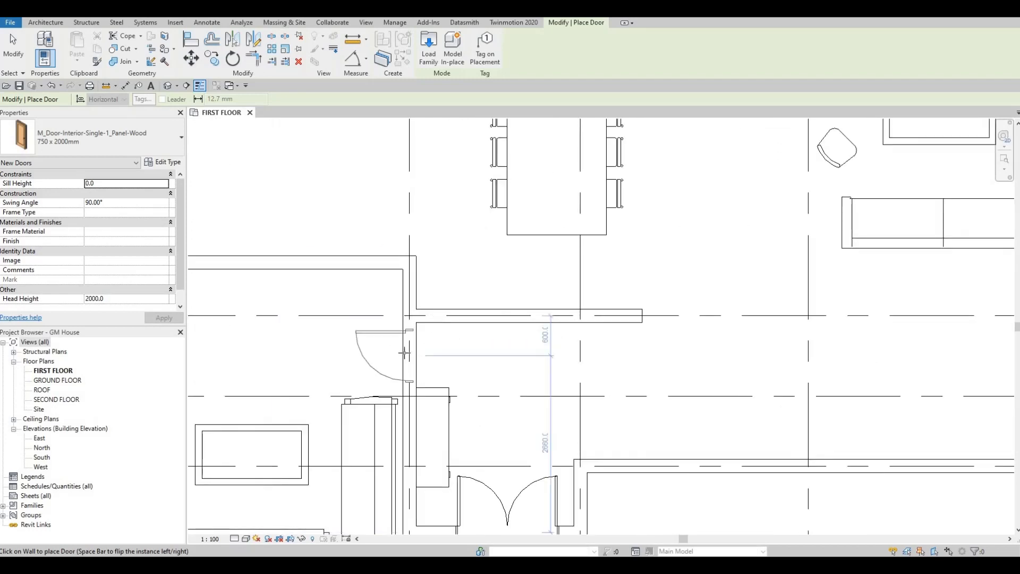
{"action": "scroll", "coordinate": [396, 352], "scroll_direction": "down", "scroll_amount": 4}
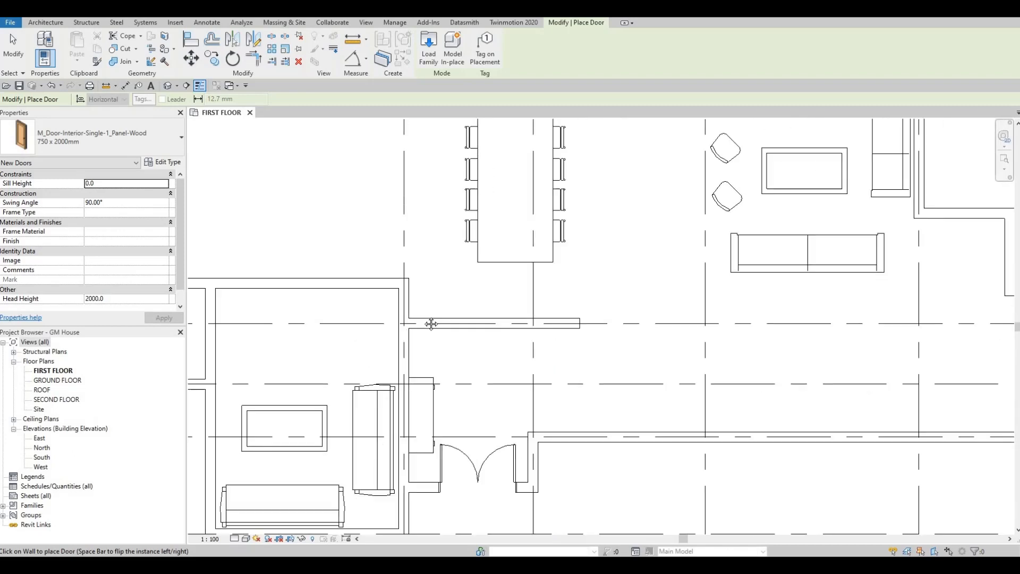
{"action": "middle_click_drag", "start_coordinate": [425, 344], "coordinate": [464, 300]}
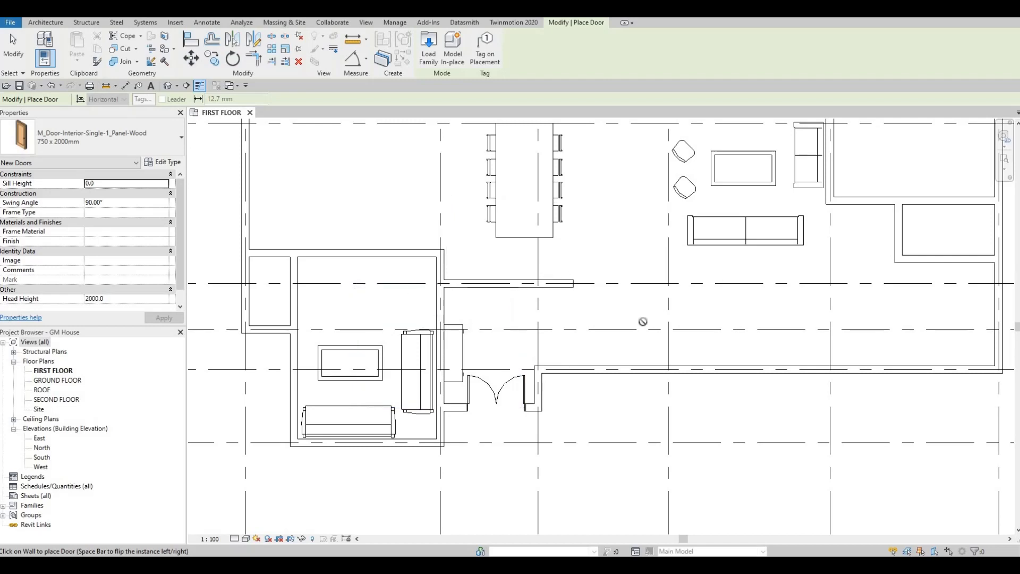
{"action": "scroll", "coordinate": [644, 319], "scroll_direction": "down", "scroll_amount": 2}
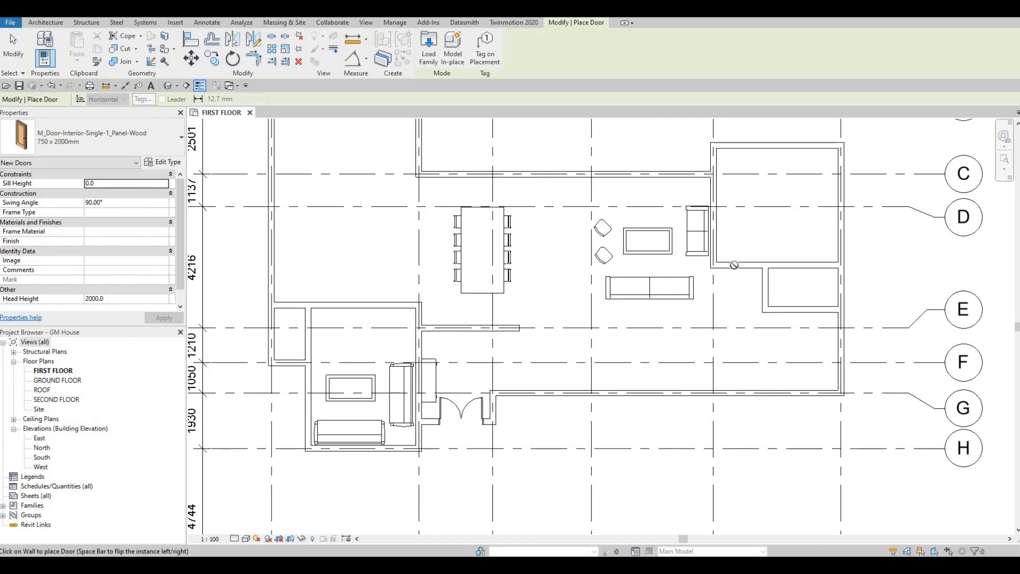
{"action": "scroll", "coordinate": [732, 259], "scroll_direction": "up", "scroll_amount": 1}
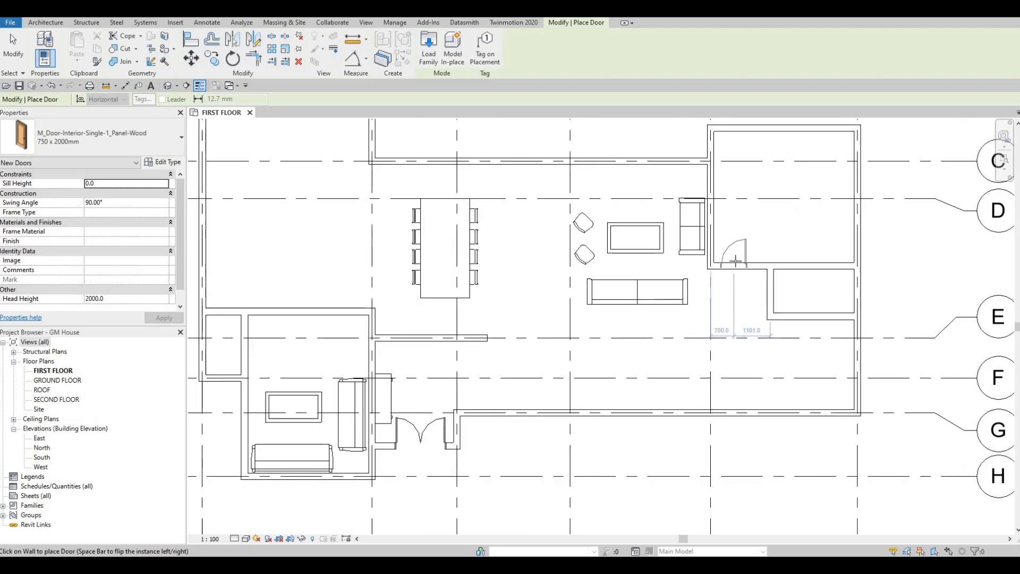
{"action": "key", "text": "space"}
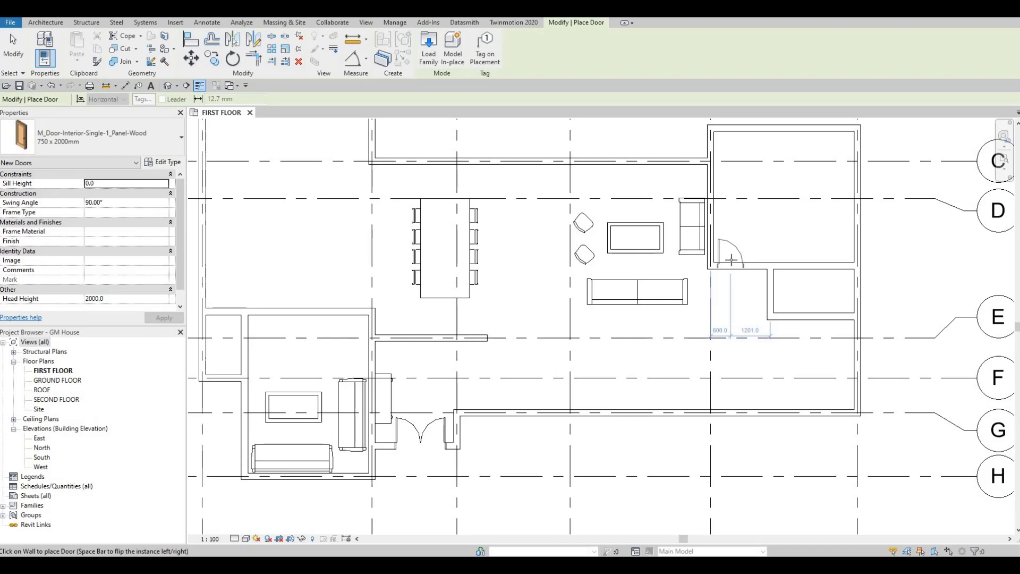
{"action": "left_click", "coordinate": [732, 260]}
{"action": "scroll", "coordinate": [611, 296], "scroll_direction": "down", "scroll_amount": 1}
{"action": "middle_click_drag", "start_coordinate": [595, 322], "coordinate": [613, 313]}
{"action": "scroll", "coordinate": [613, 313], "scroll_direction": "down", "scroll_amount": 1}
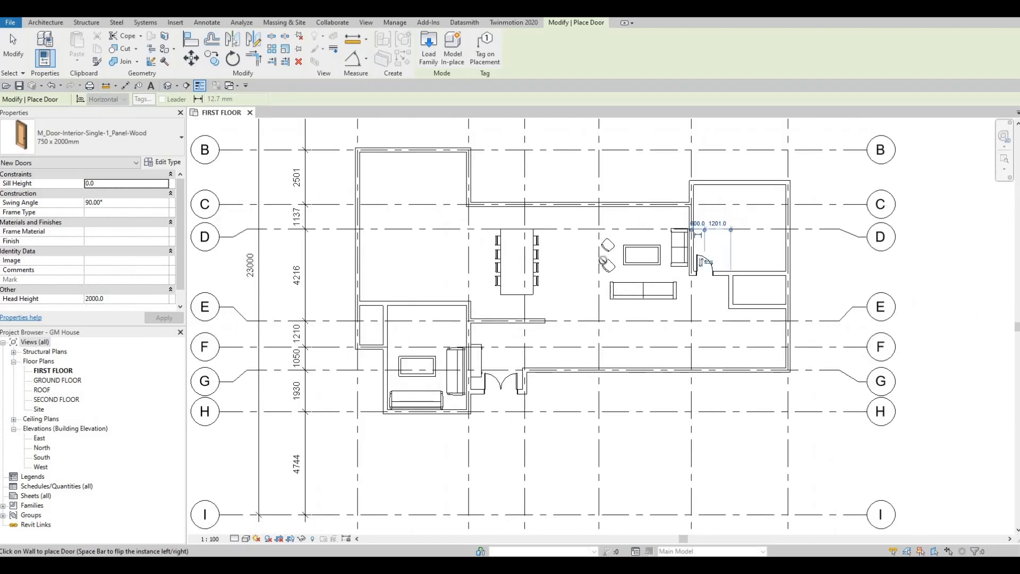
{"action": "middle_click_drag", "start_coordinate": [611, 206], "coordinate": [594, 234]}
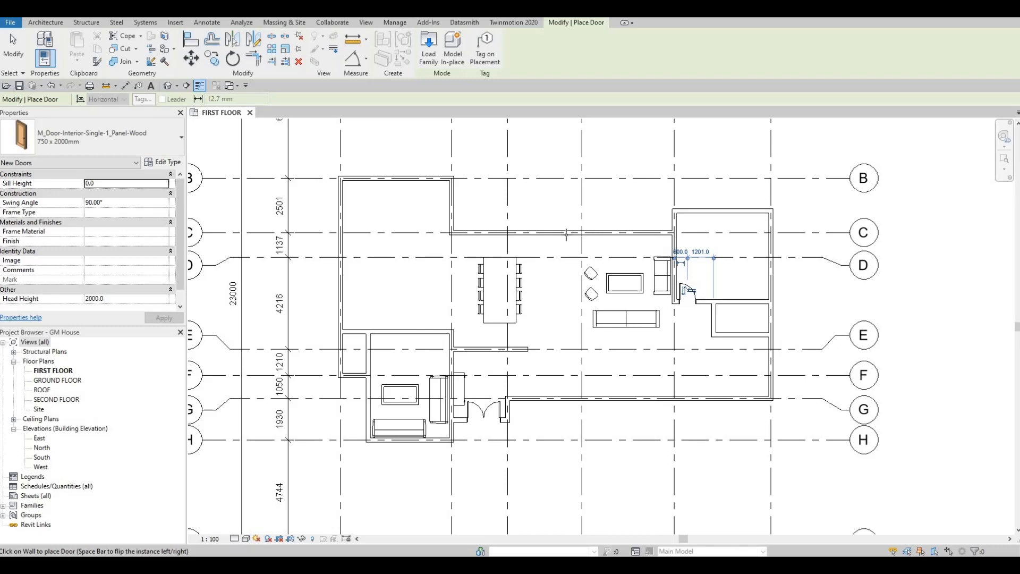
{"action": "middle_click_drag", "start_coordinate": [568, 241], "coordinate": [581, 309]}
{"action": "scroll", "coordinate": [589, 309], "scroll_direction": "down", "scroll_amount": 1}
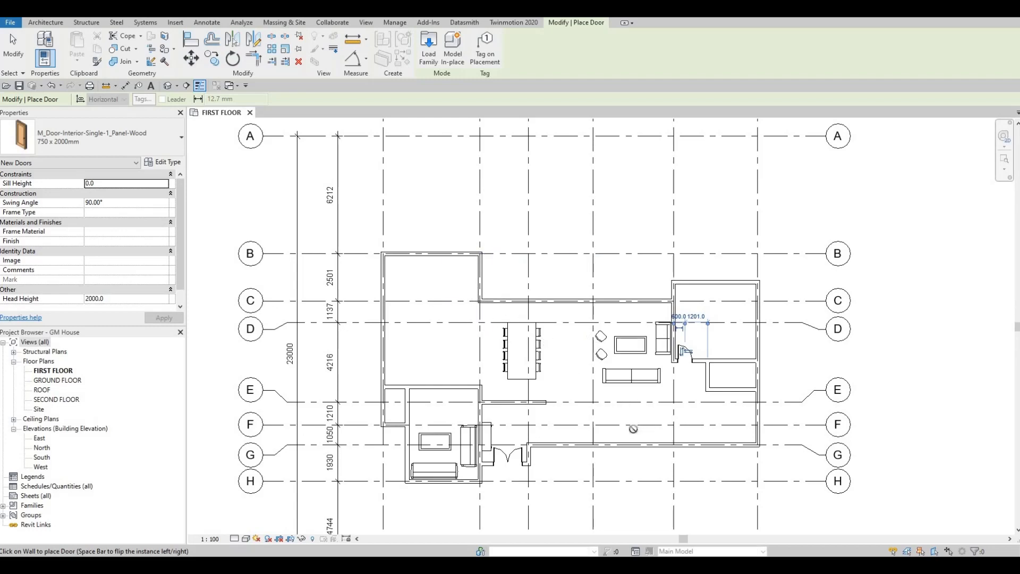
- Place a flipped 750 x 2000mm single door in the small room's west wall, 500 mm from its south wall and swinging inward
{"action": "middle_click_drag", "start_coordinate": [595, 402], "coordinate": [590, 346]}
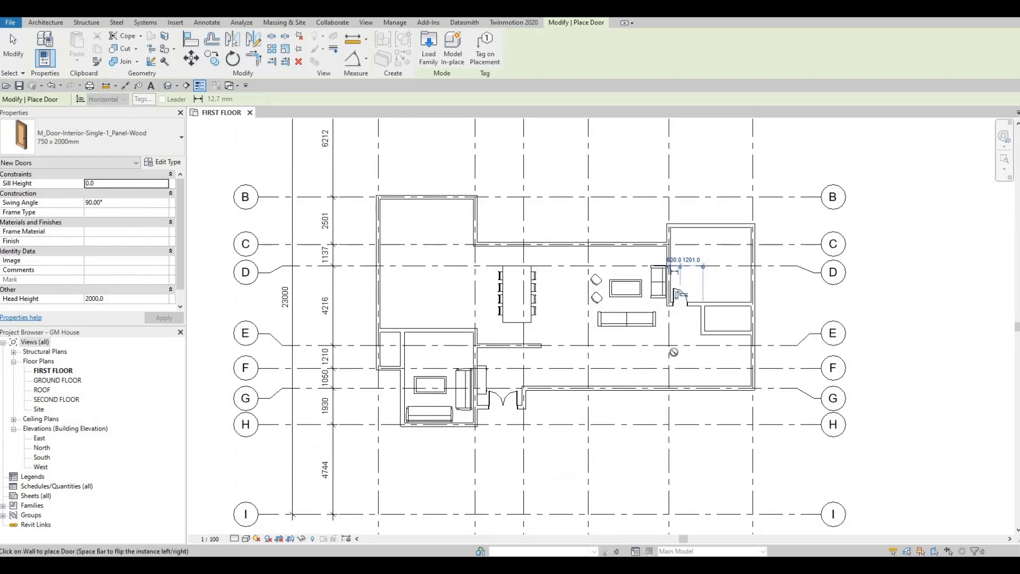
{"action": "scroll", "coordinate": [698, 318], "scroll_direction": "up", "scroll_amount": 5}
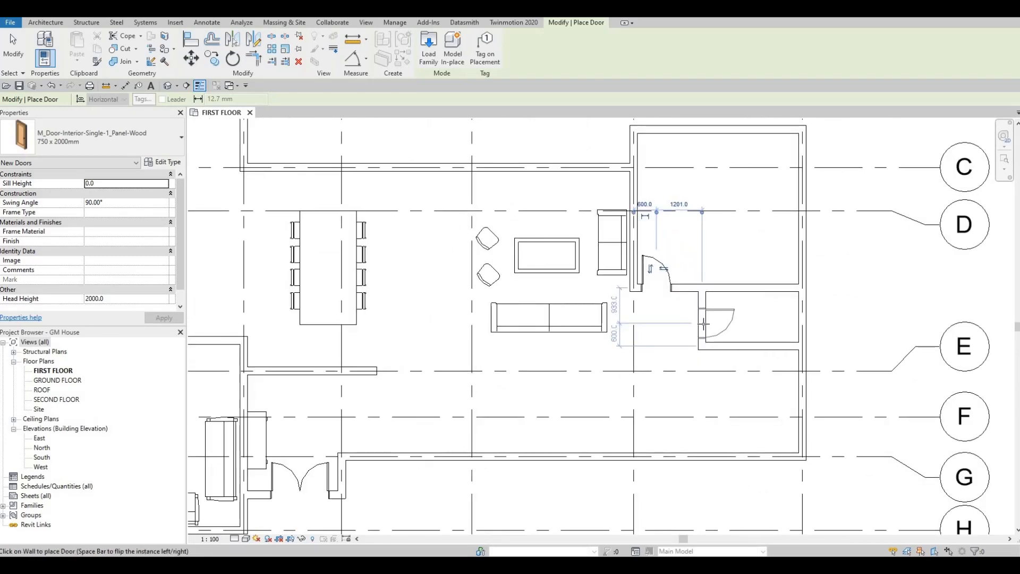
{"action": "key", "text": "space"}
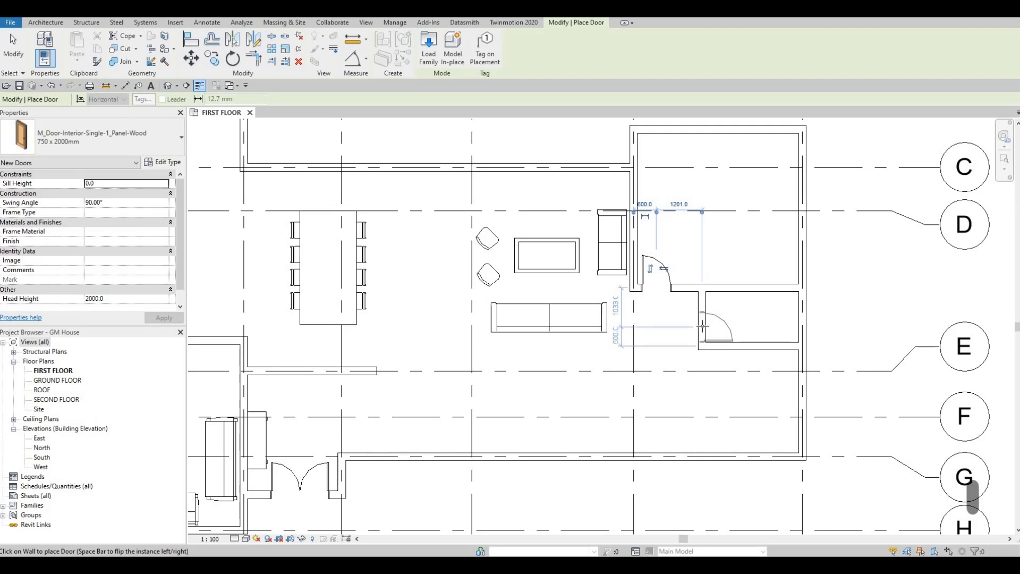
{"action": "left_click", "coordinate": [717, 343]}
{"action": "key", "text": "Escape"}
{"action": "key", "text": "Escape"}
{"action": "key", "text": "Escape"}
- Set the small room's south wall 2500 mm from the wall to its north
{"action": "left_click", "coordinate": [760, 348]}
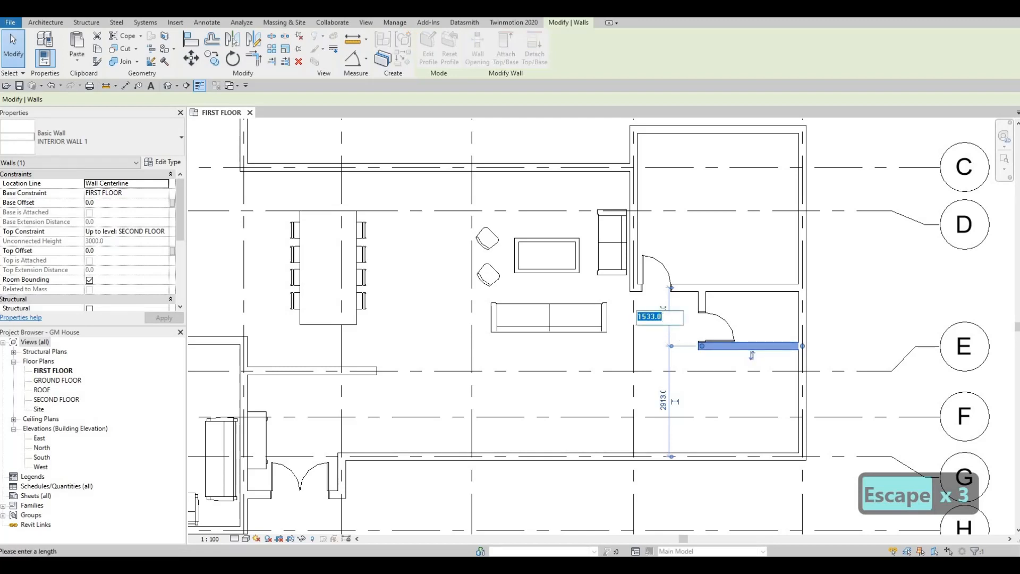
{"action": "type", "text": "2500"}
{"action": "key", "text": "Return"}
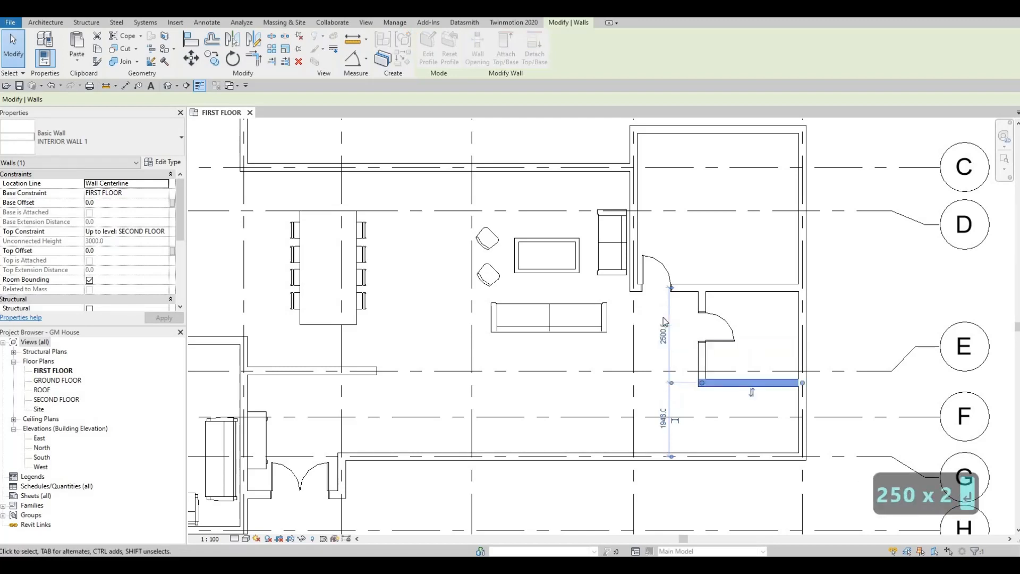
{"action": "key", "text": "Escape"}
{"action": "key", "text": "Escape"}
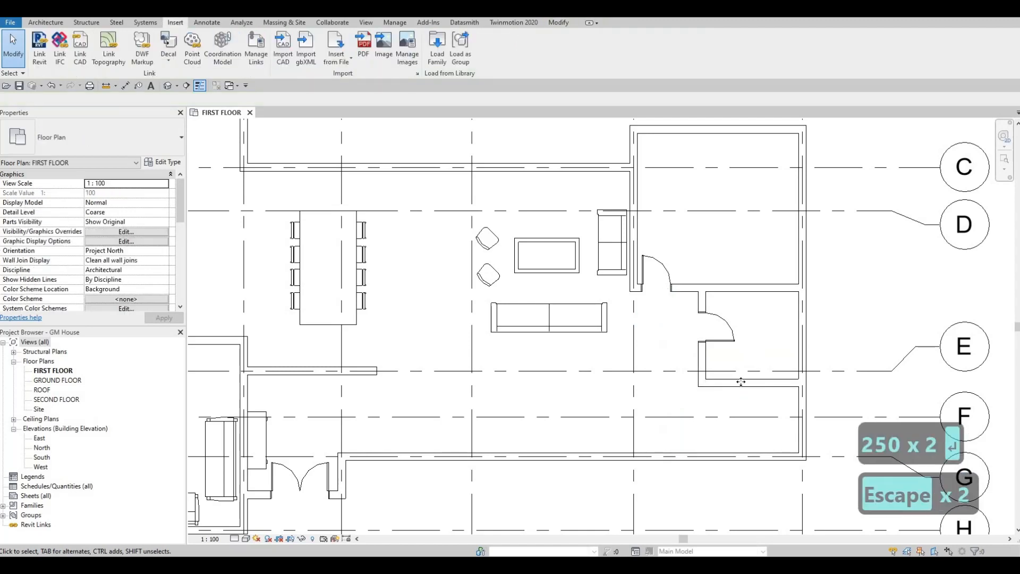
- Move the small room's south wall onto grid line E
{"action": "left_click", "coordinate": [743, 378]}
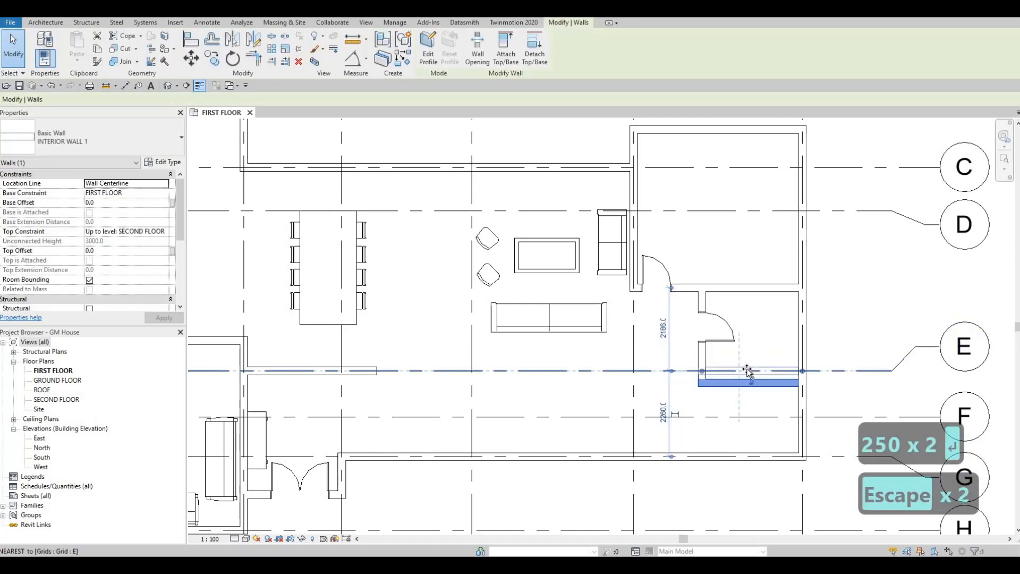
{"action": "left_click_drag", "start_coordinate": [744, 371], "coordinate": [844, 374]}
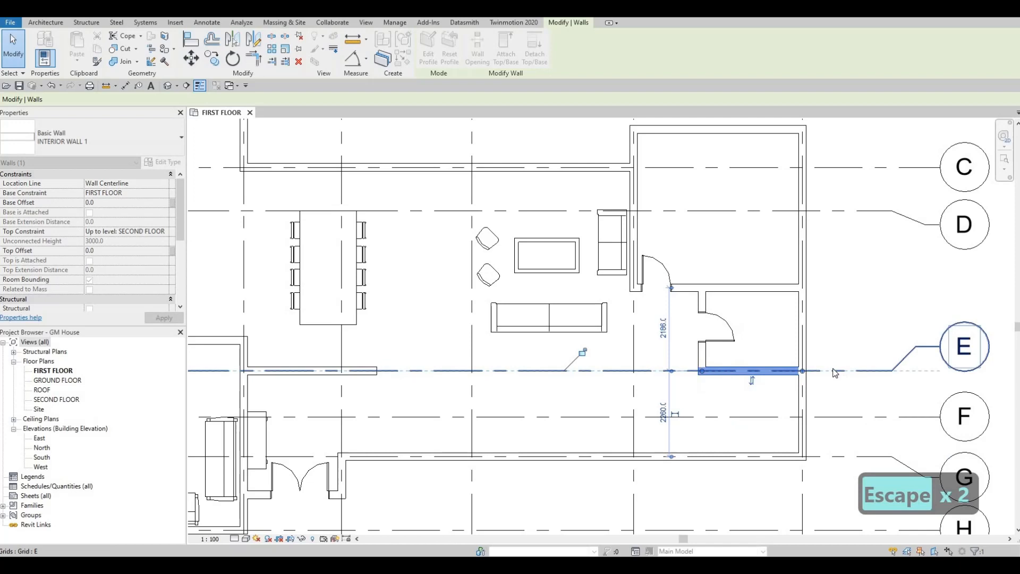
{"action": "key", "text": "Escape"}
- Move the small room's door south along its wall to about 1620 mm from the room's north wall
{"action": "left_click", "coordinate": [728, 327]}
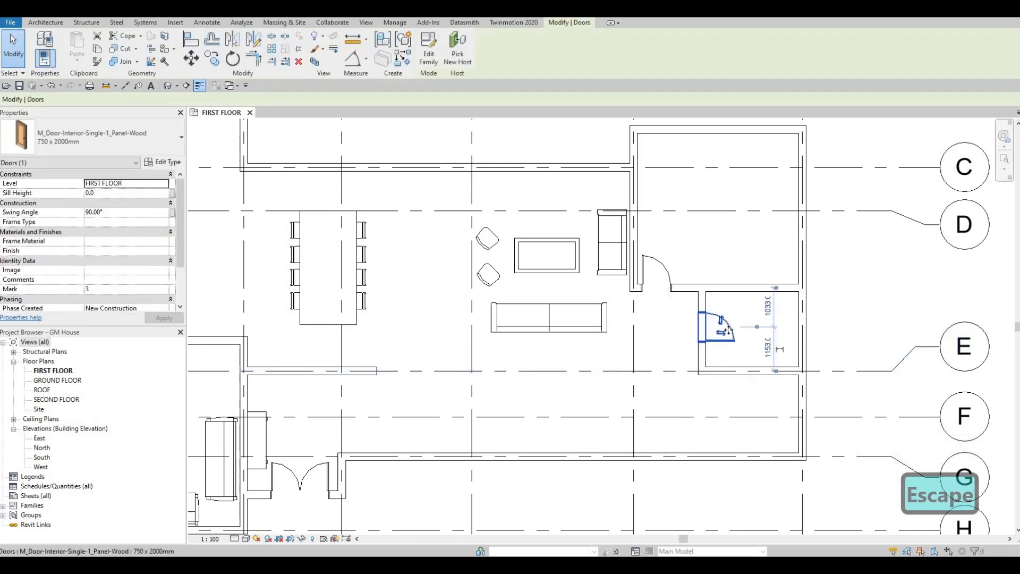
{"action": "left_click_drag", "start_coordinate": [730, 342], "coordinate": [731, 343]}
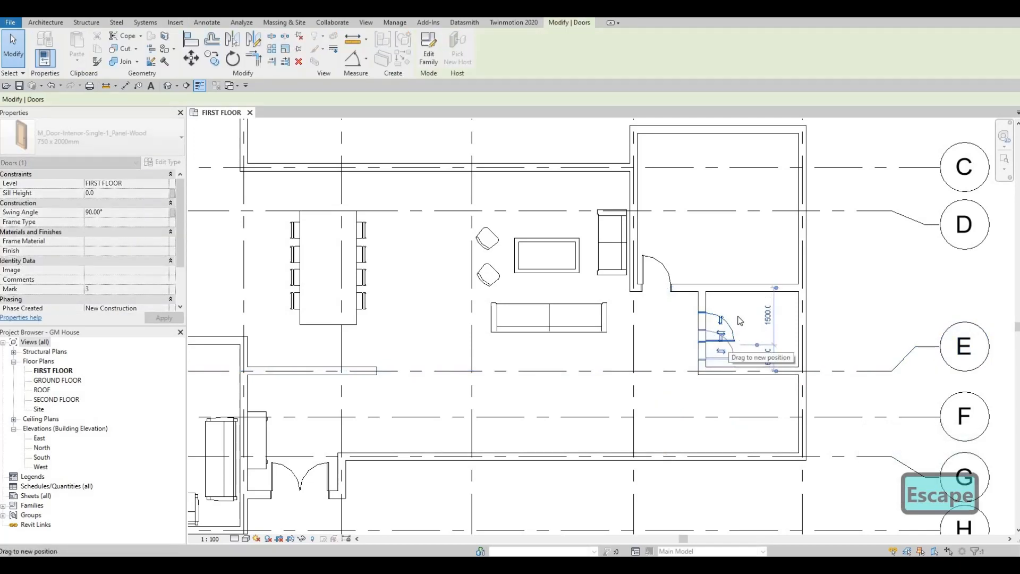
{"action": "key", "text": "Escape"}
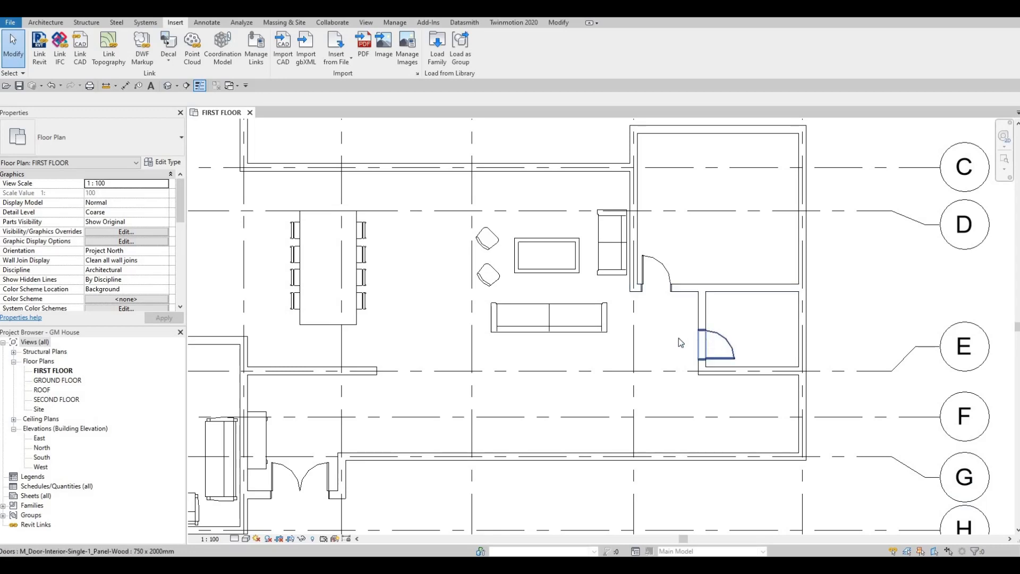
{"action": "scroll", "coordinate": [718, 330], "scroll_direction": "down", "scroll_amount": 3}
{"action": "scroll", "coordinate": [734, 335], "scroll_direction": "up", "scroll_amount": 4}
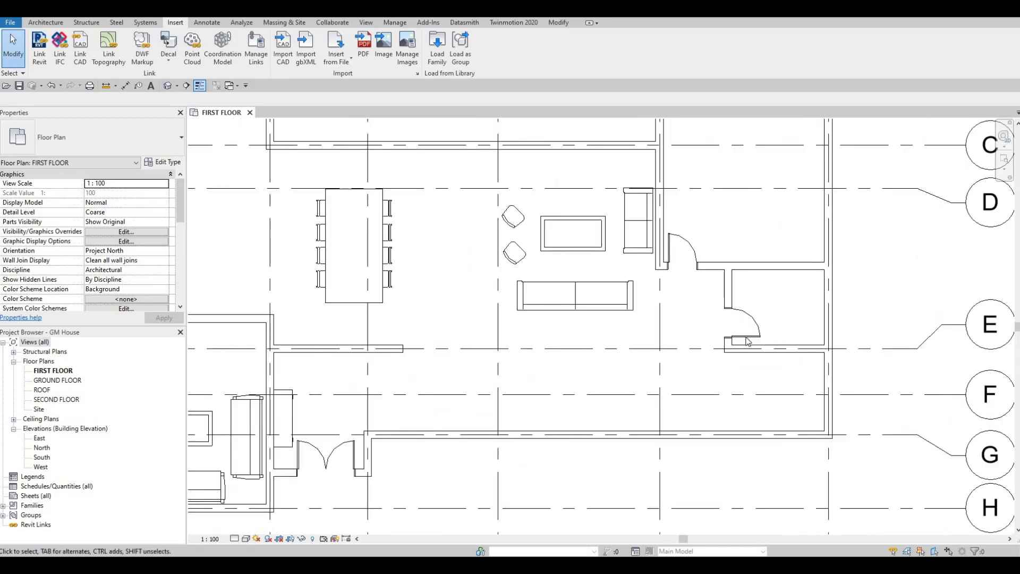
{"action": "left_click", "coordinate": [740, 339]}
{"action": "key", "text": "Down"}
{"action": "key", "text": "Down"}
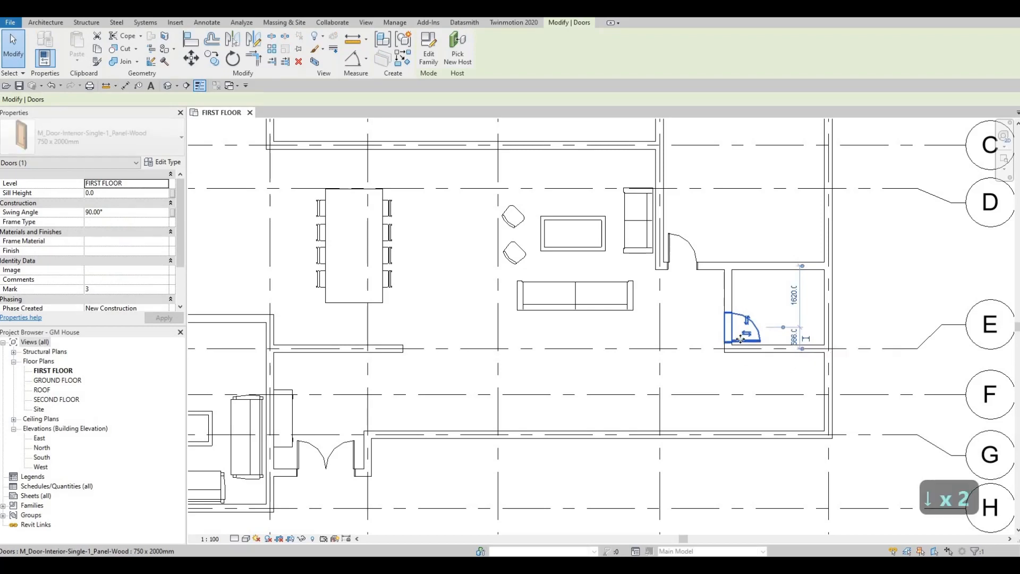
{"action": "key", "text": "Escape"}
{"action": "key", "text": "Escape"}
{"action": "left_click", "coordinate": [728, 311]}
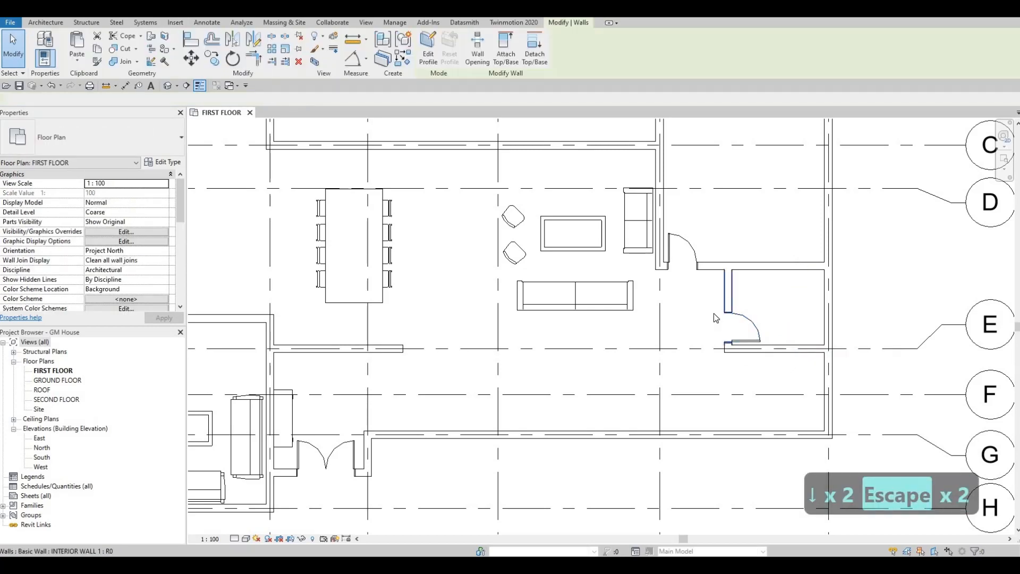
{"action": "key", "text": "Escape"}
{"action": "key", "text": "Escape"}
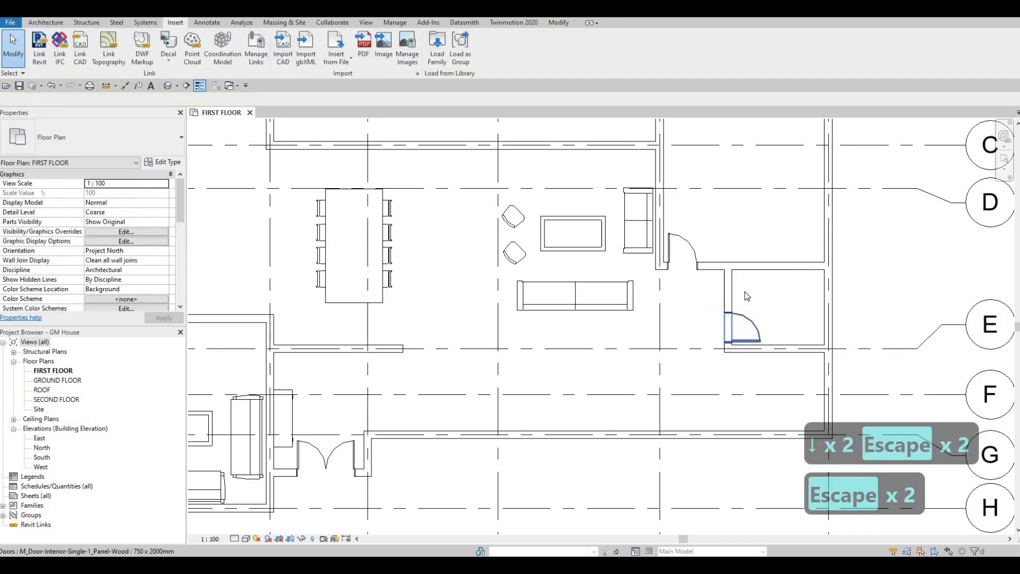
{"action": "middle_click_drag", "start_coordinate": [683, 314], "coordinate": [749, 301]}
{"action": "scroll", "coordinate": [750, 301], "scroll_direction": "down", "scroll_amount": 4}
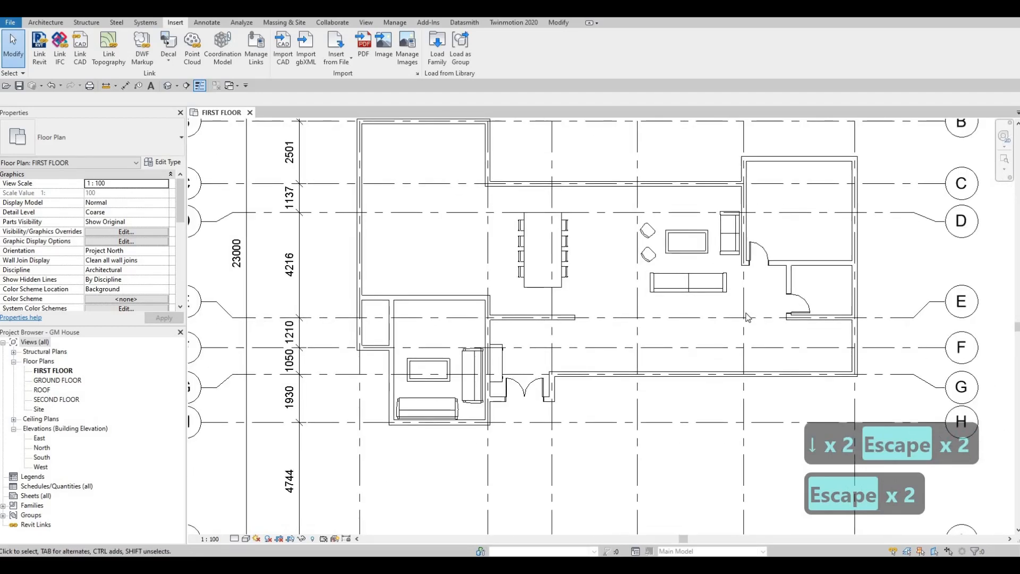
{"action": "middle_click_drag", "start_coordinate": [766, 317], "coordinate": [767, 311]}
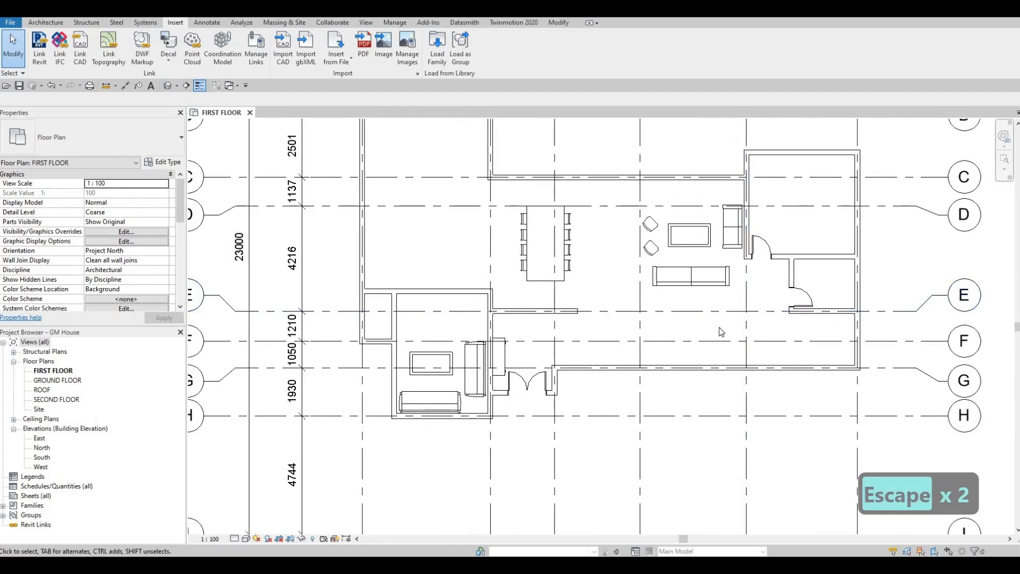
{"action": "middle_click_drag", "start_coordinate": [727, 357], "coordinate": [728, 378]}
{"action": "scroll", "coordinate": [729, 378], "scroll_direction": "down", "scroll_amount": 1}
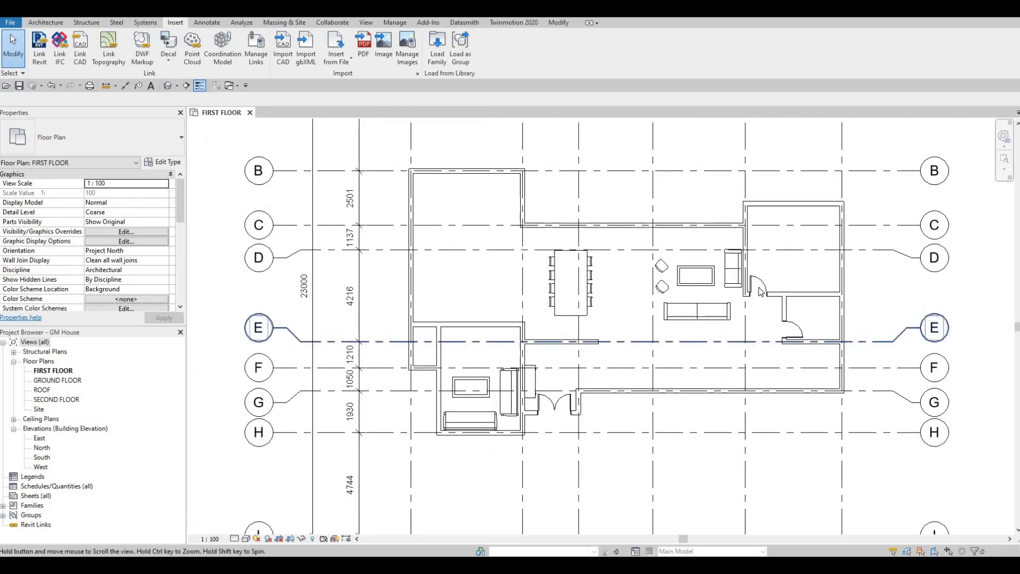
{"action": "middle_click_drag", "start_coordinate": [730, 342], "coordinate": [724, 369]}
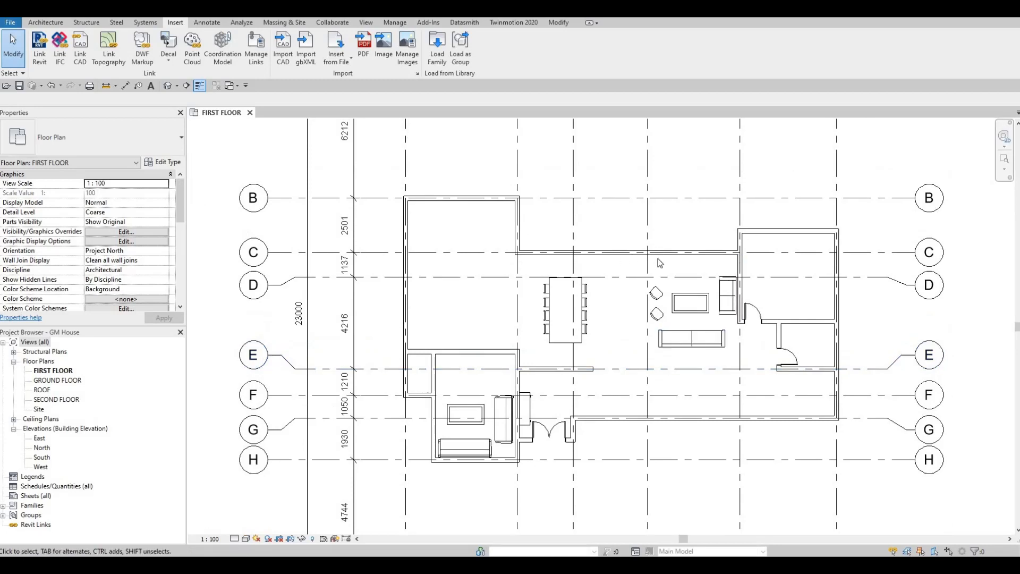
- Place the sliding door in the living area's north wall on grid C, centred 4000 mm from grid 5
{"action": "key", "text": "F1"}
{"action": "left_click_drag", "start_coordinate": [1016, 301], "coordinate": [636, 259]}
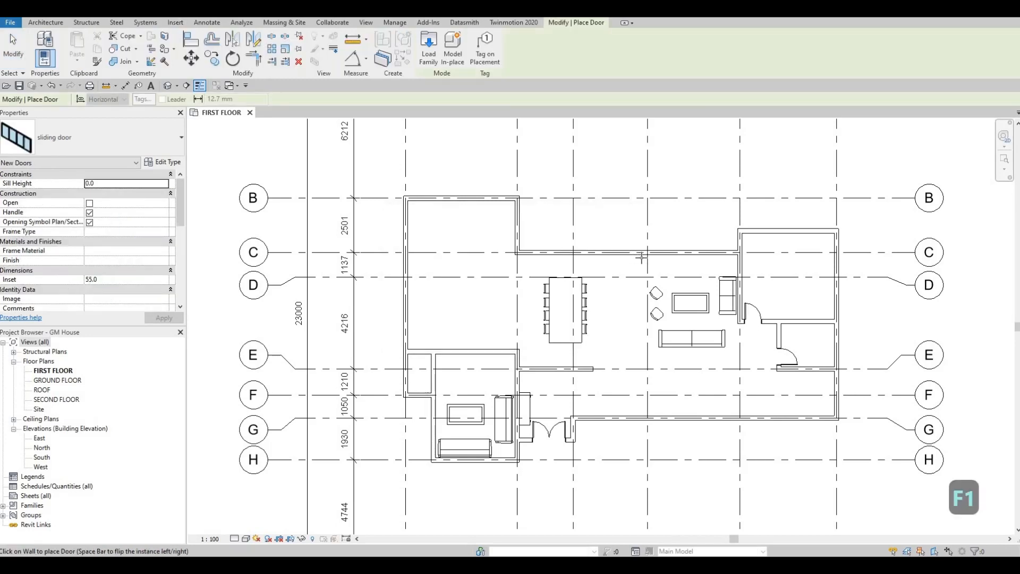
{"action": "scroll", "coordinate": [645, 254], "scroll_direction": "up", "scroll_amount": 2}
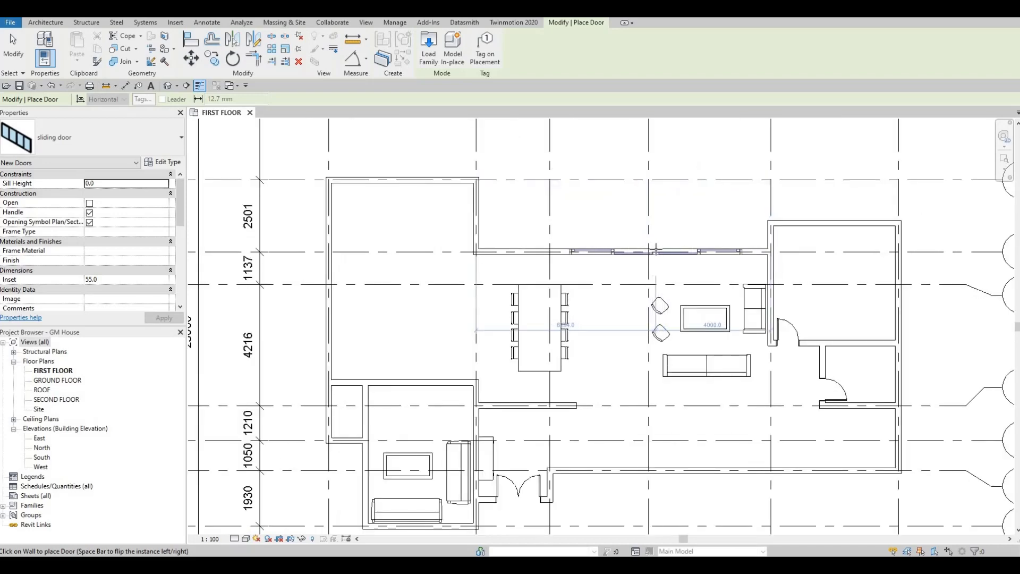
{"action": "left_click", "coordinate": [655, 250]}
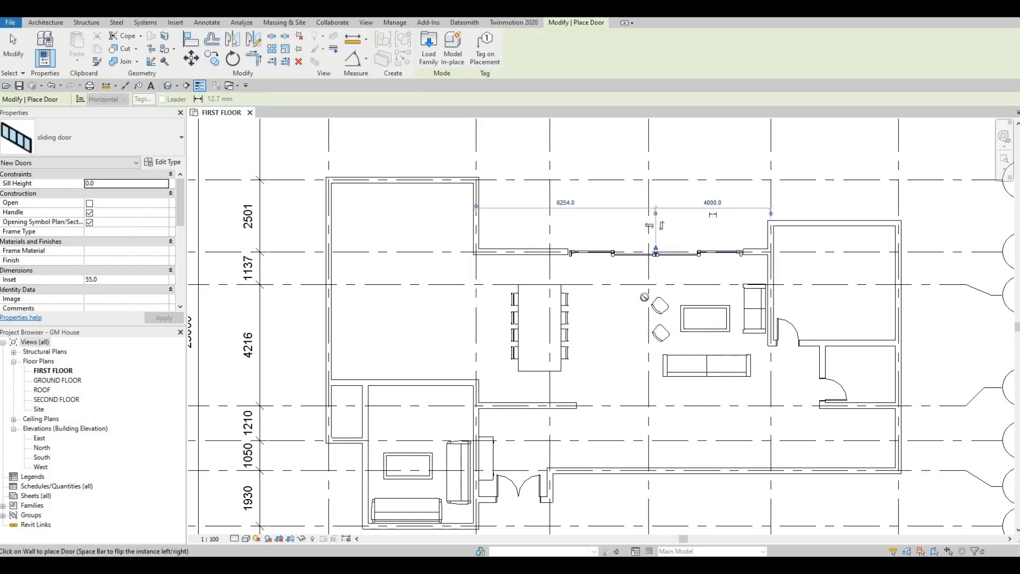
{"action": "middle_click_drag", "start_coordinate": [653, 295], "coordinate": [641, 313]}
{"action": "key", "text": "Escape"}
{"action": "key", "text": "Escape"}
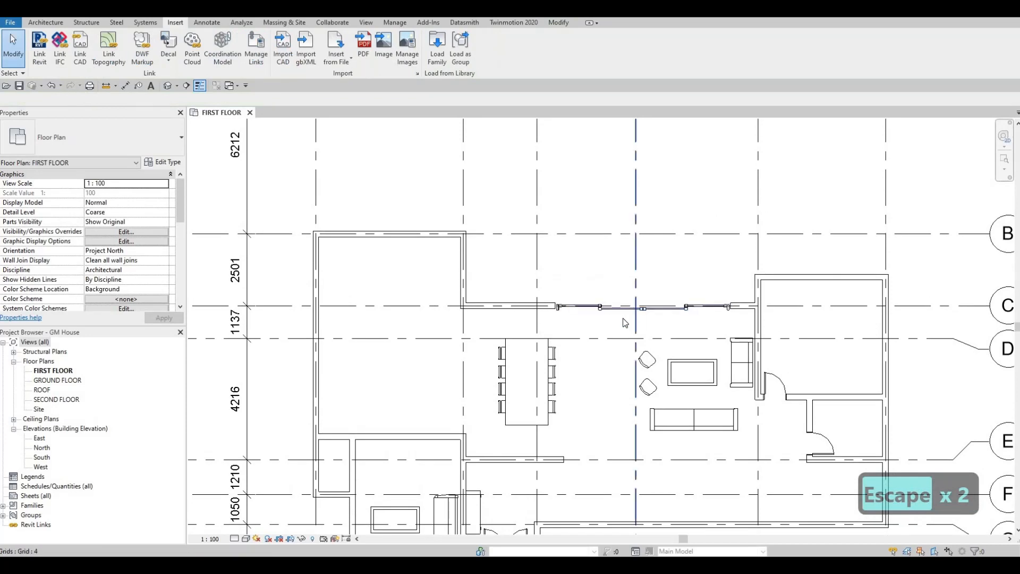
- Set the placed sliding door's inset to 0 and enable its Open option
{"action": "scroll", "coordinate": [611, 315], "scroll_direction": "up", "scroll_amount": 3}
{"action": "left_click", "coordinate": [611, 314]}
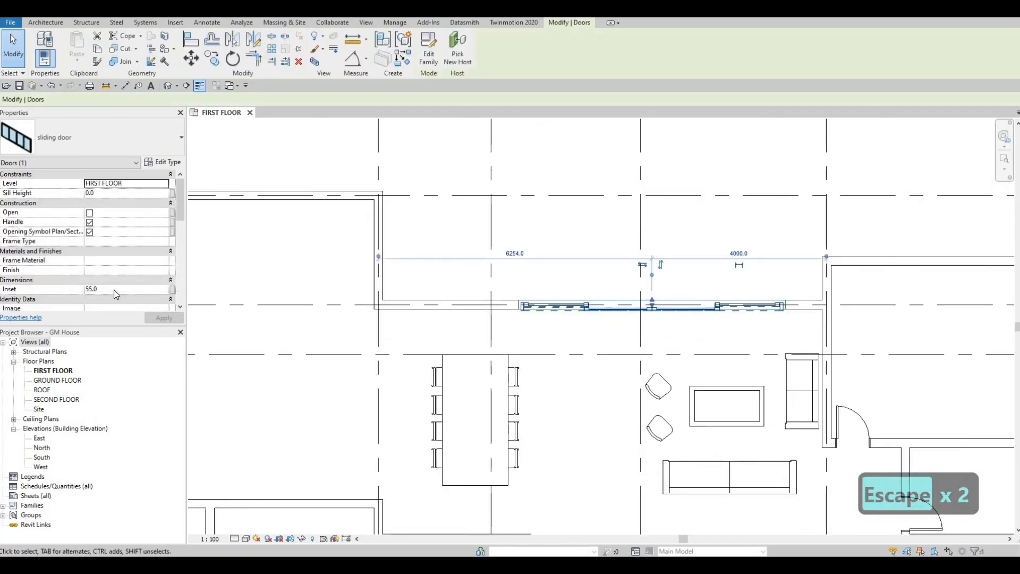
{"action": "left_click", "coordinate": [104, 290]}
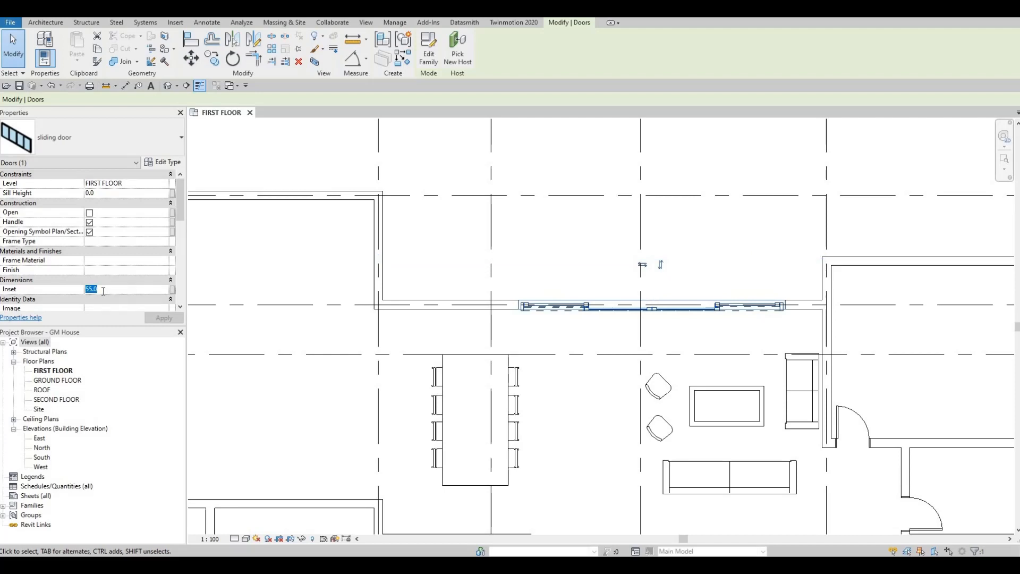
{"action": "type", "text": "0"}
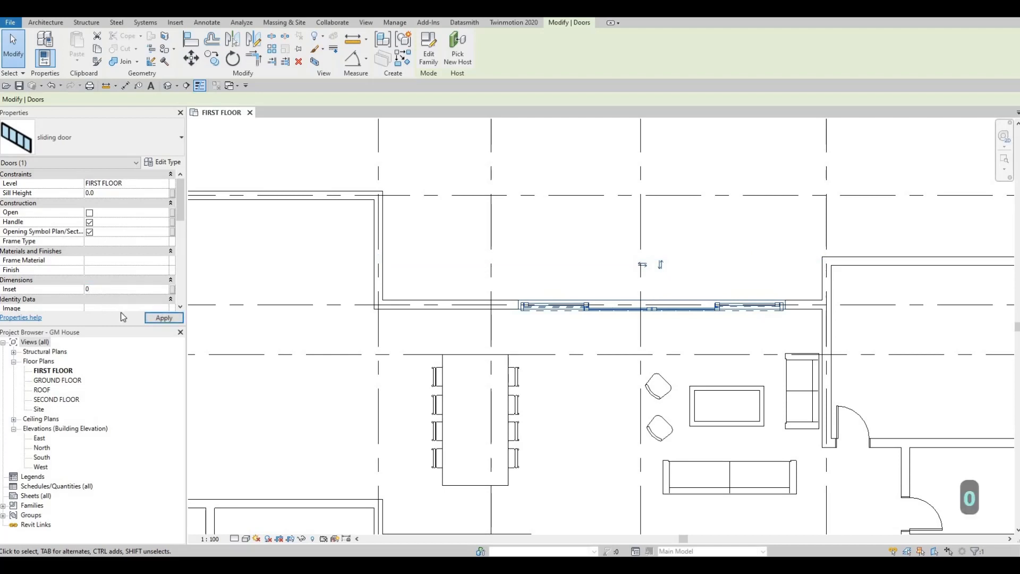
{"action": "left_click", "coordinate": [164, 318]}
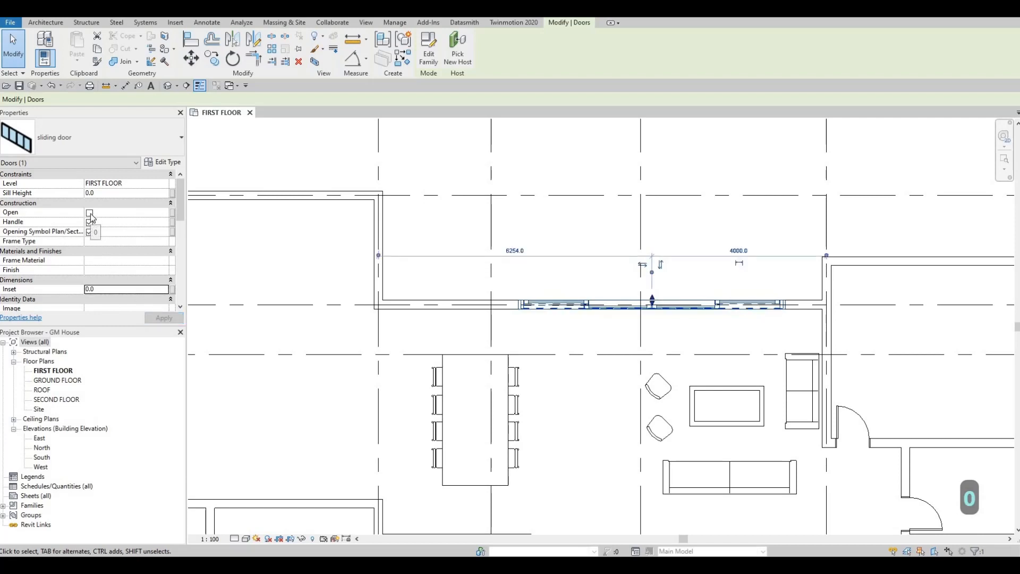
{"action": "left_click", "coordinate": [89, 212]}
{"action": "left_click", "coordinate": [160, 320]}
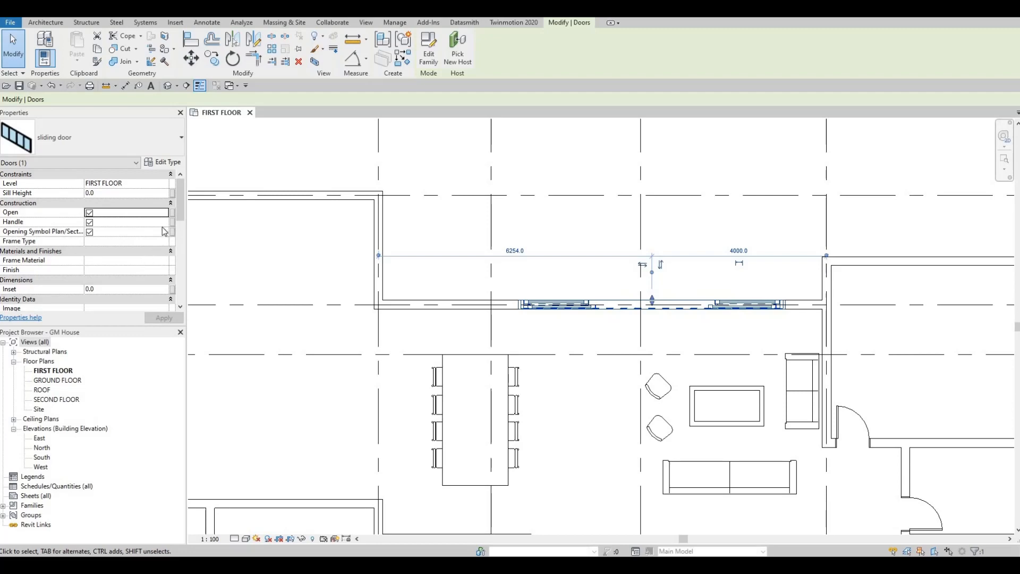
- Set the sliding door type's Gap Top, Gap Left and Gap Right dimensions to 0
{"action": "scroll", "coordinate": [157, 246], "scroll_direction": "down", "scroll_amount": 4}
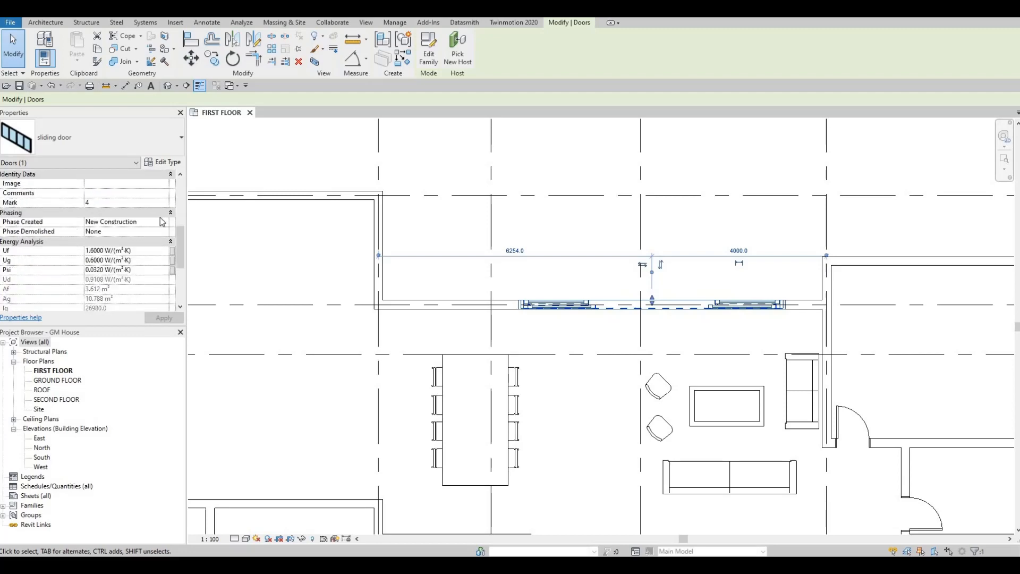
{"action": "left_click", "coordinate": [163, 162]}
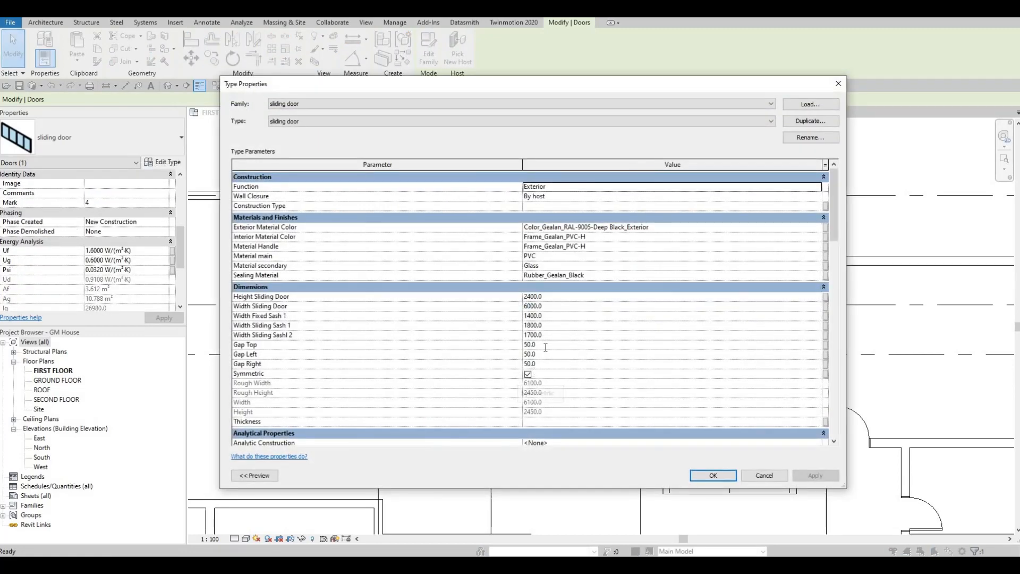
{"action": "left_click", "coordinate": [546, 347]}
{"action": "type", "text": "0"}
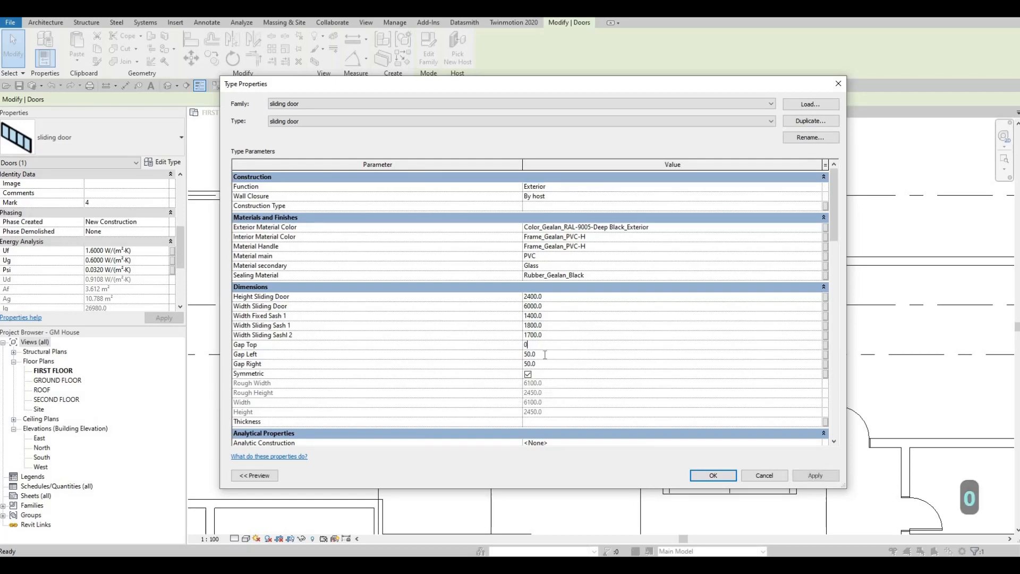
{"action": "left_click", "coordinate": [545, 355]}
{"action": "type", "text": "0"}
{"action": "left_click", "coordinate": [546, 364]}
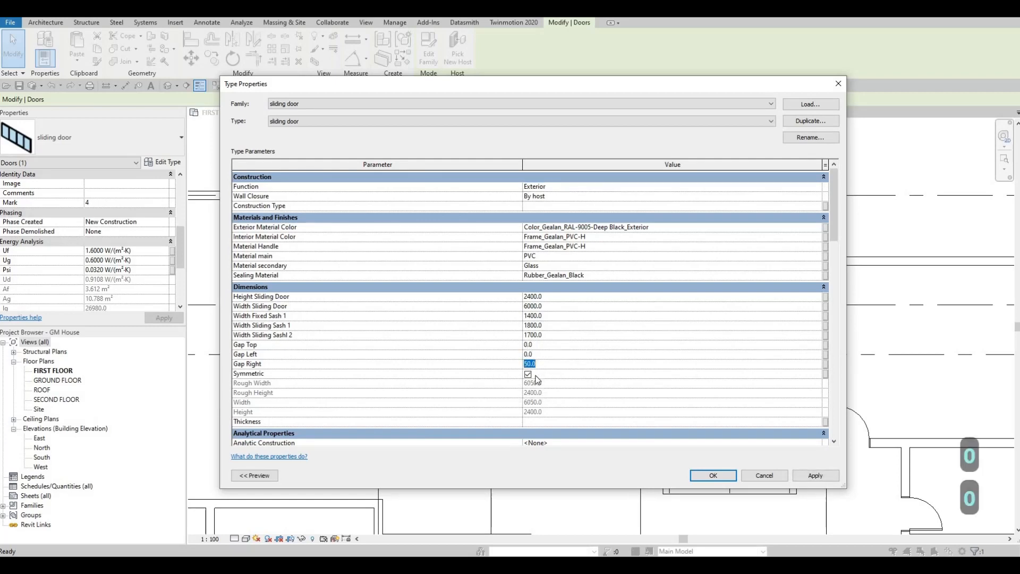
{"action": "type", "text": "0"}
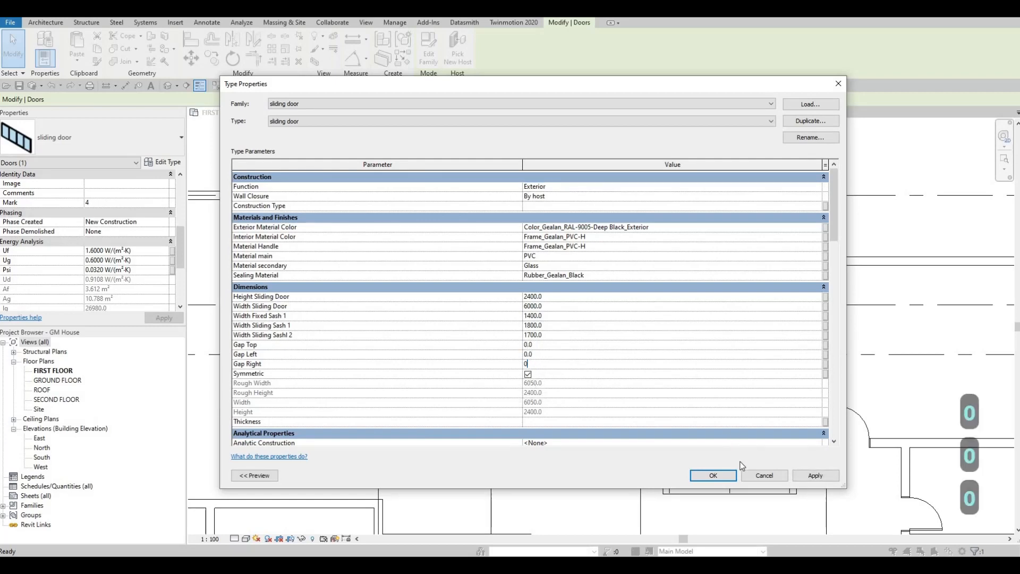
{"action": "left_click", "coordinate": [816, 476]}
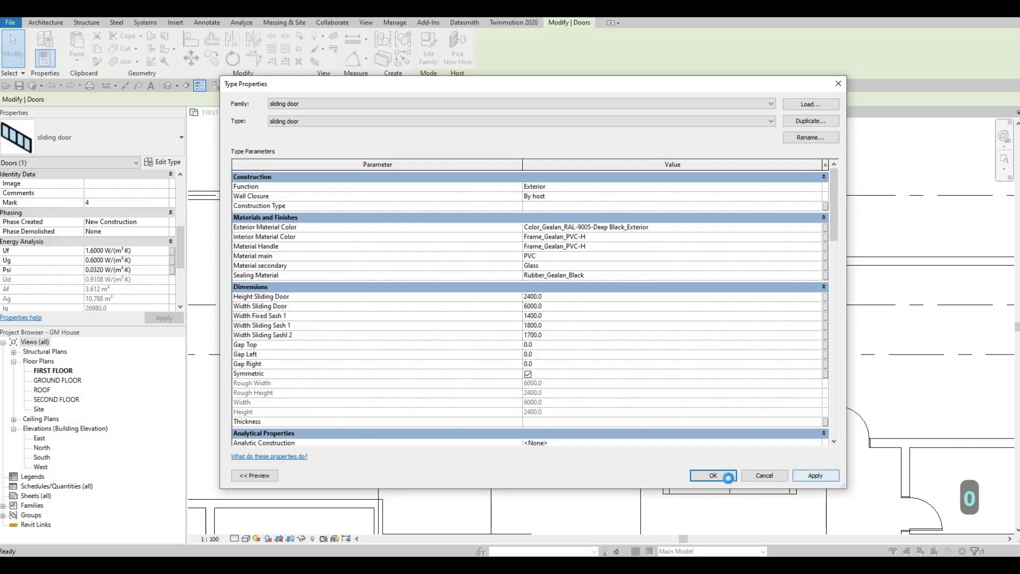
{"action": "left_click", "coordinate": [726, 476]}
{"action": "key", "text": "Escape"}
{"action": "key", "text": "Escape"}
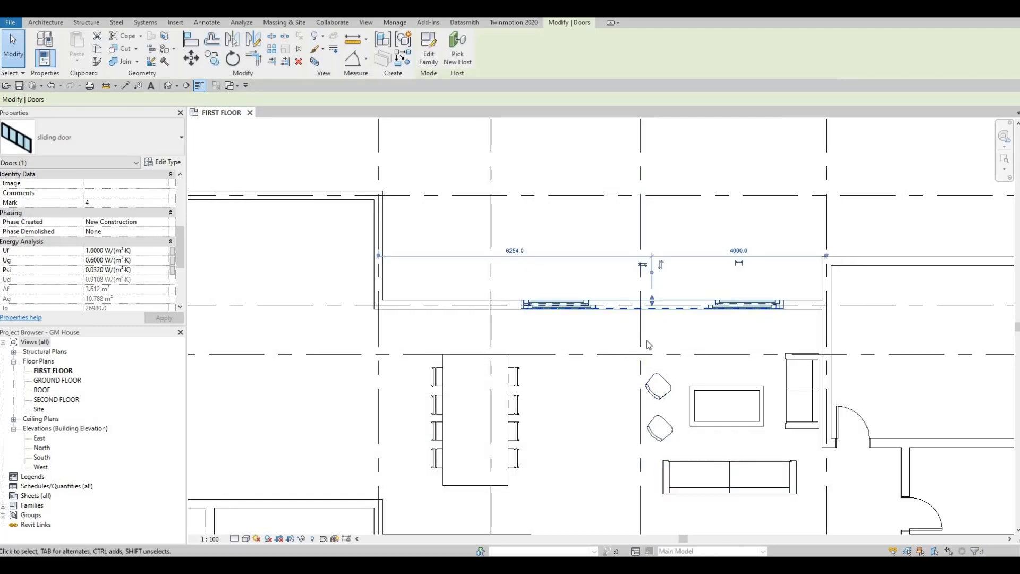
- Review the type dimensions of the sliding door in the living area's north wall
{"action": "scroll", "coordinate": [649, 342], "scroll_direction": "up", "scroll_amount": 1}
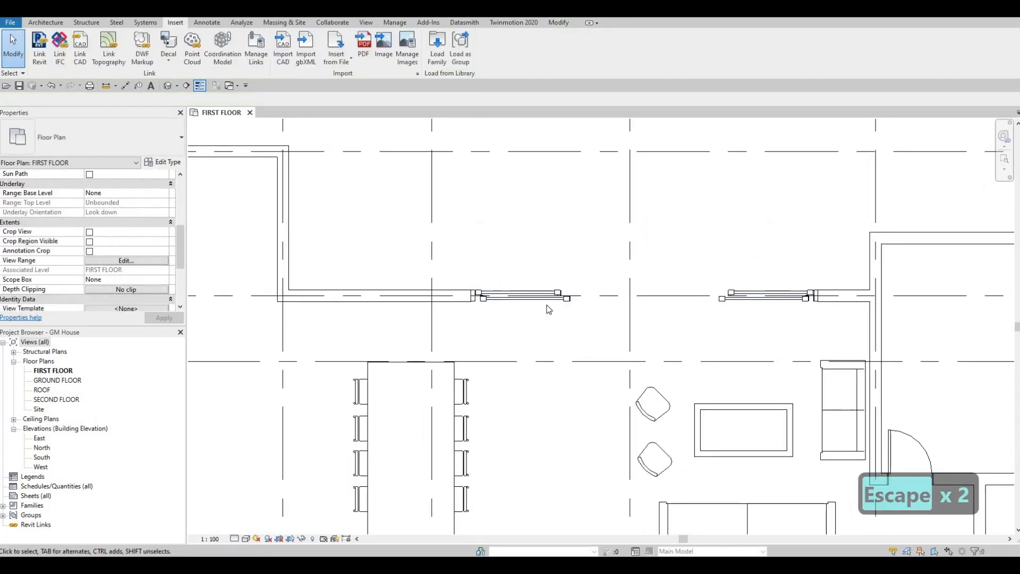
{"action": "scroll", "coordinate": [595, 300], "scroll_direction": "down", "scroll_amount": 1}
{"action": "scroll", "coordinate": [595, 304], "scroll_direction": "down", "scroll_amount": 3}
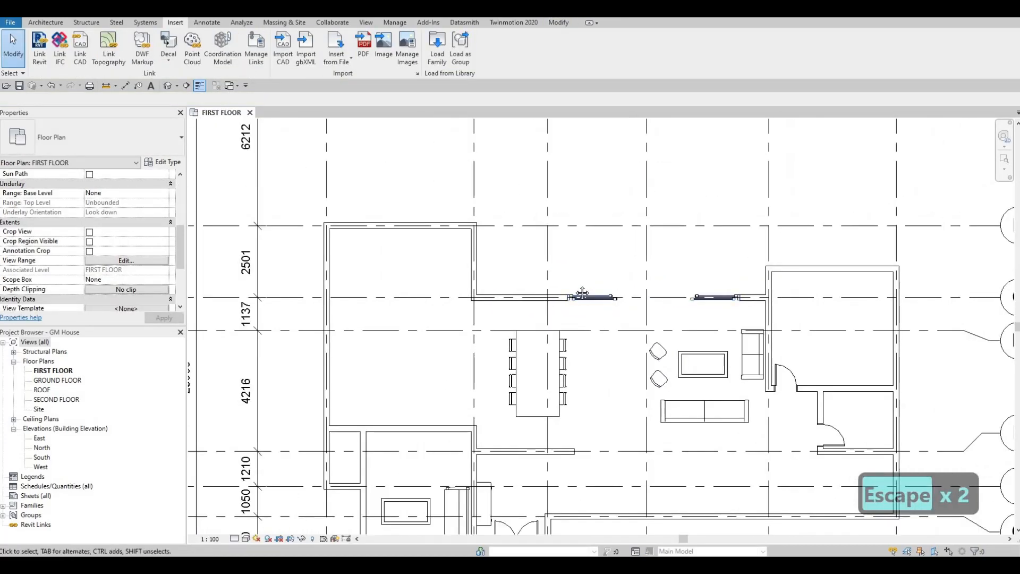
{"action": "left_click", "coordinate": [578, 250]}
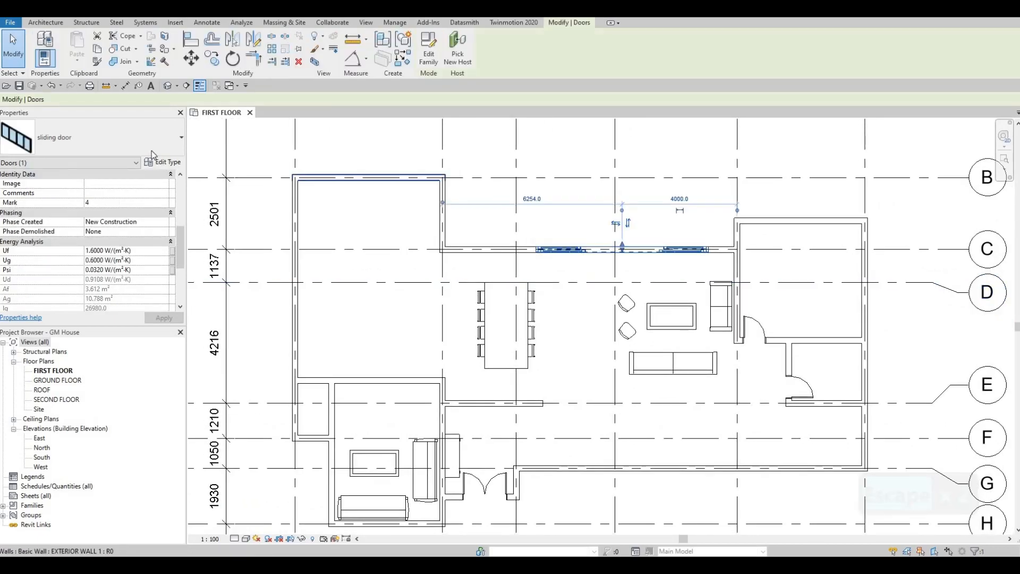
{"action": "left_click", "coordinate": [163, 162]}
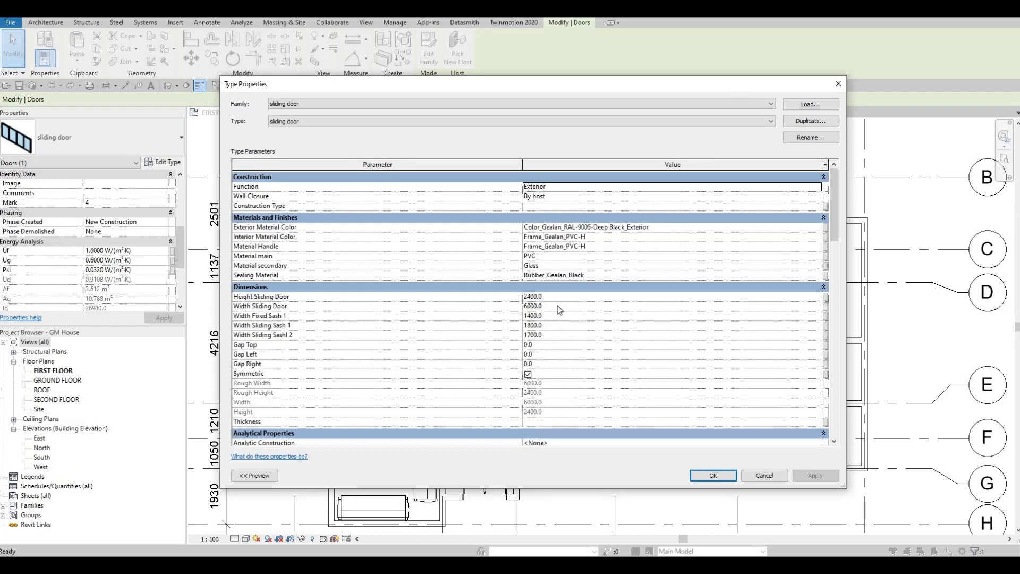
{"action": "key", "text": "Escape"}
{"action": "key", "text": "Escape"}
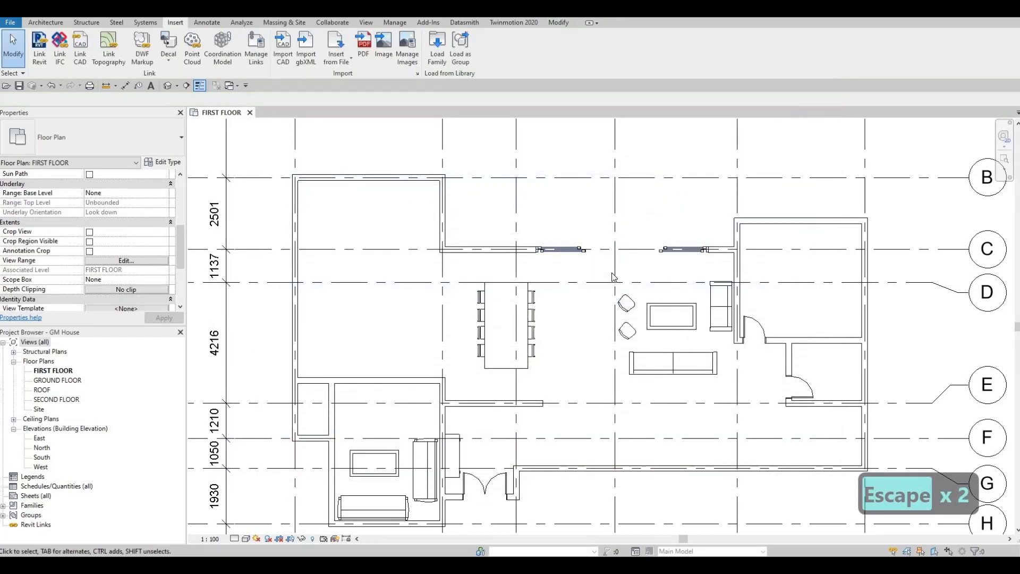
- Nudge the sliding door east along grid C until its centre is 3580 mm from grid 5
{"action": "middle_click_drag", "start_coordinate": [679, 259], "coordinate": [601, 279]}
{"action": "left_click", "coordinate": [599, 274]}
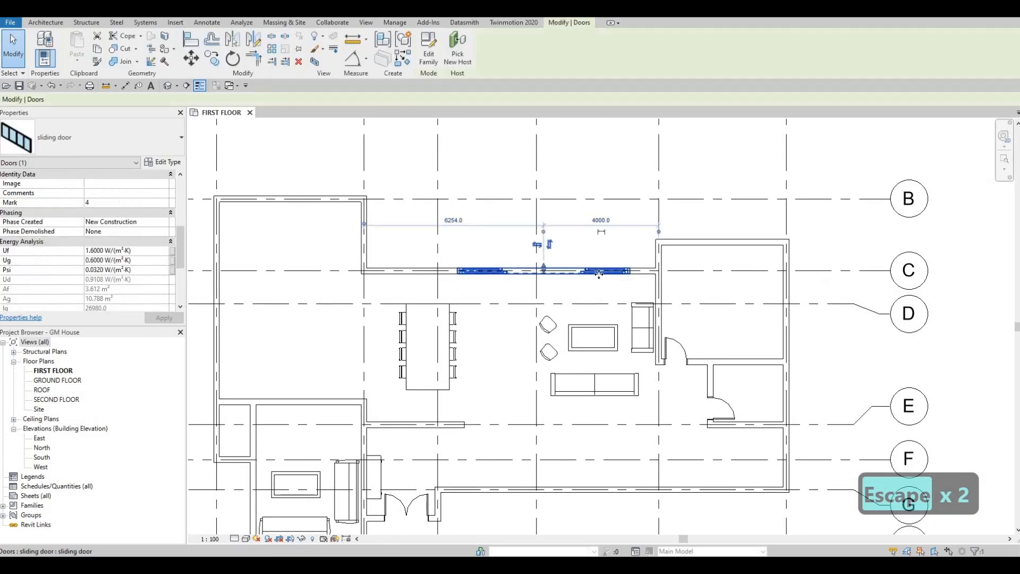
{"action": "key", "text": "Right"}
{"action": "key", "text": "Right"}
{"action": "key", "text": "Right"}
{"action": "key", "text": "Right"}
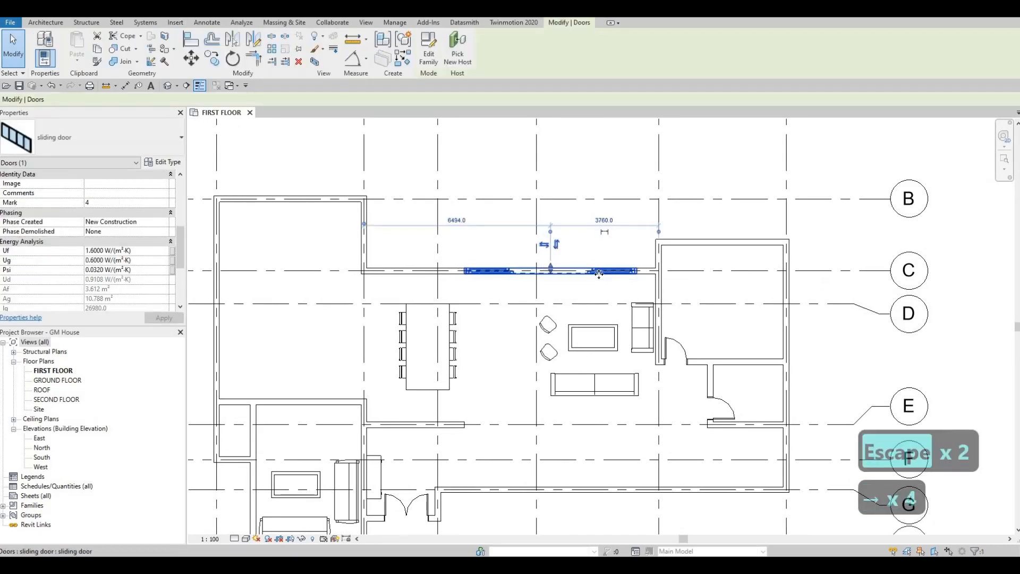
{"action": "key", "text": "Right"}
{"action": "key", "text": "Right"}
{"action": "key", "text": "Left"}
{"action": "key", "text": "Left"}
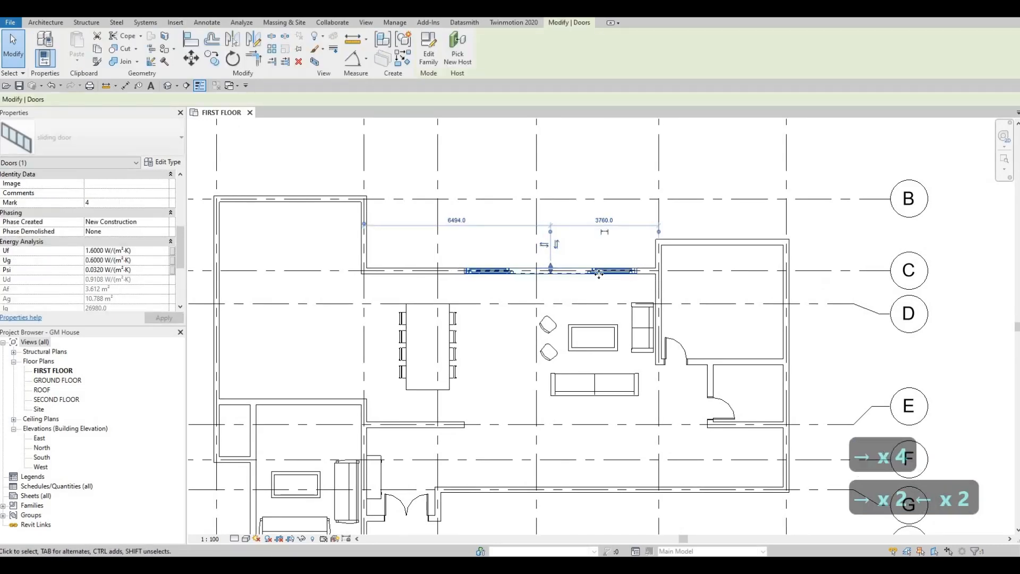
{"action": "key", "text": "Right"}
{"action": "key", "text": "Right"}
{"action": "key", "text": "Right"}
{"action": "key", "text": "Right"}
{"action": "key", "text": "Left"}
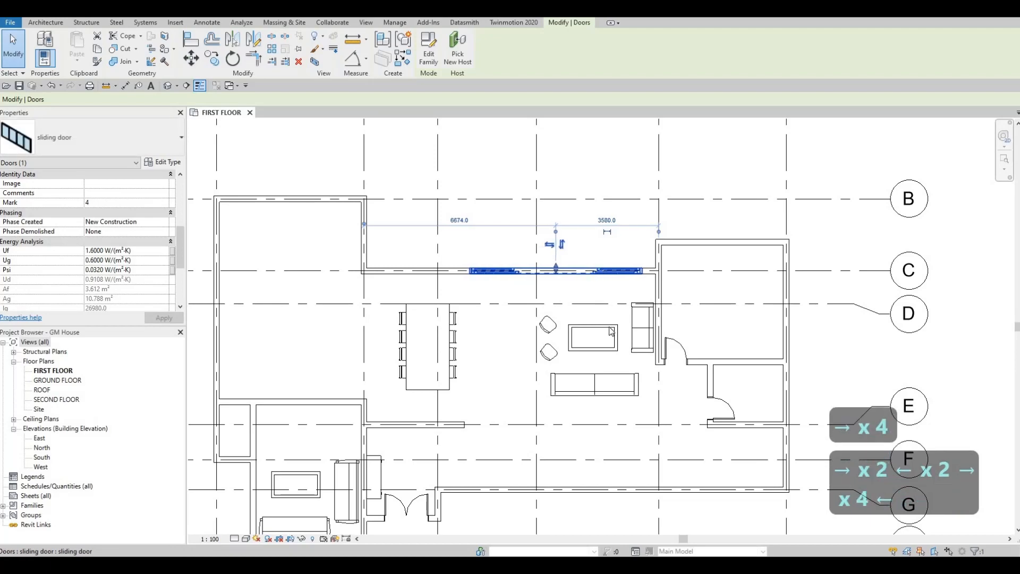
{"action": "scroll", "coordinate": [583, 273], "scroll_direction": "down", "scroll_amount": 3}
{"action": "key", "text": "Escape"}
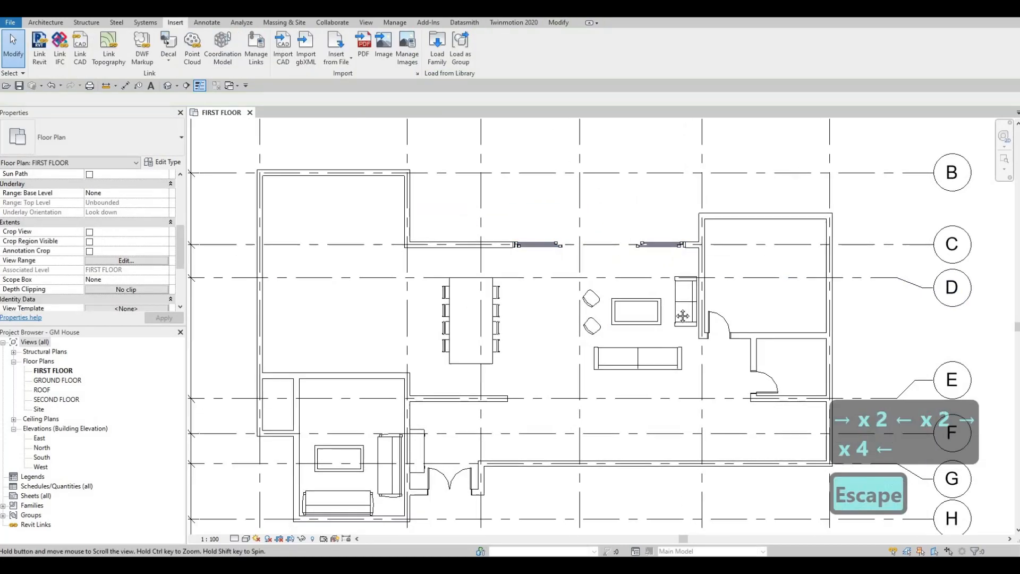
- Duplicate the wall type of the small room's west wall as INTERIOR WALL 2
{"action": "middle_click_drag", "start_coordinate": [583, 273], "coordinate": [592, 268]}
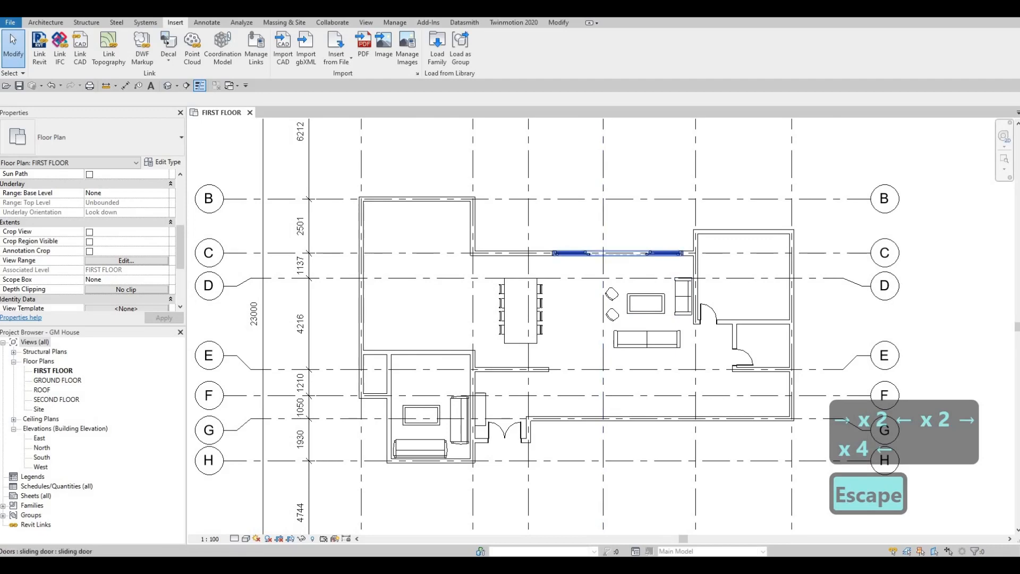
{"action": "scroll", "coordinate": [670, 307], "scroll_direction": "down", "scroll_amount": 2}
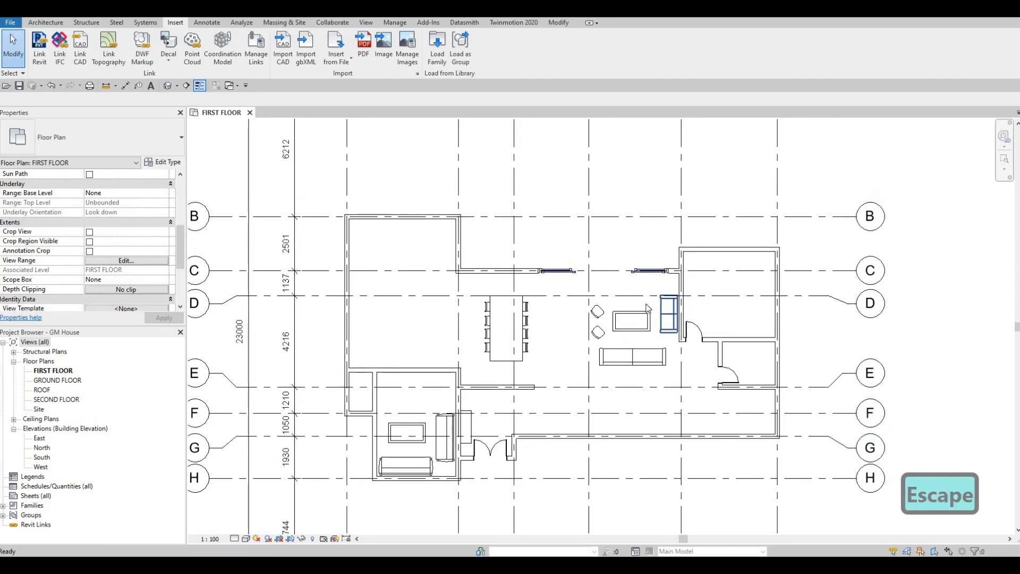
{"action": "middle_click_drag", "start_coordinate": [671, 307], "coordinate": [626, 293]}
{"action": "scroll", "coordinate": [653, 287], "scroll_direction": "up", "scroll_amount": 1}
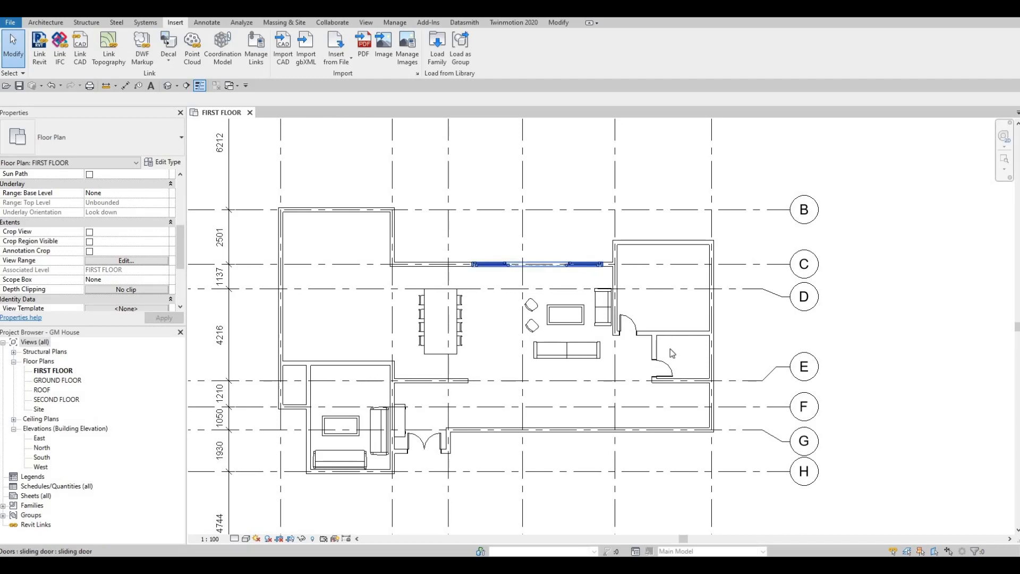
{"action": "left_click", "coordinate": [655, 347]}
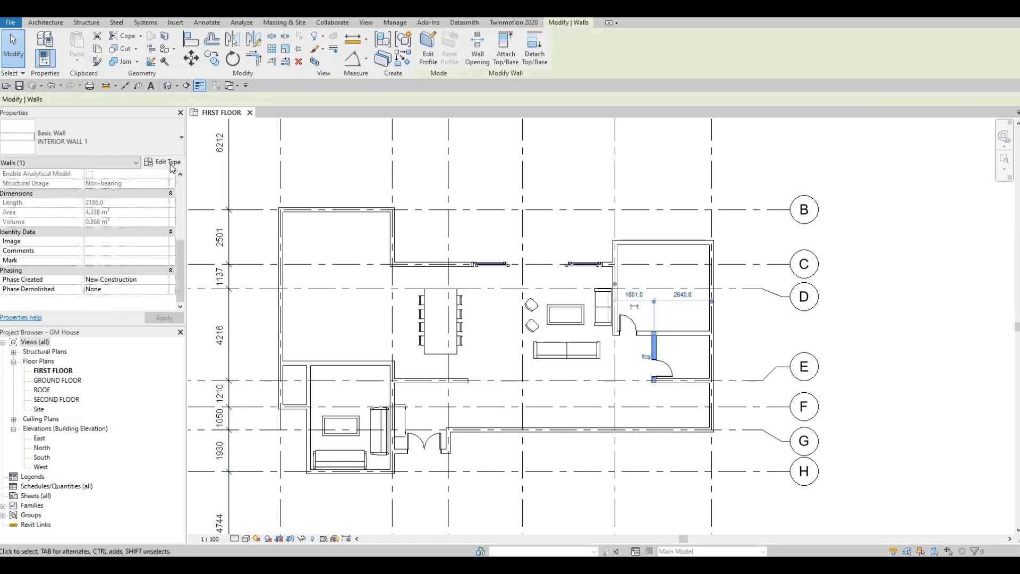
{"action": "left_click", "coordinate": [811, 120]}
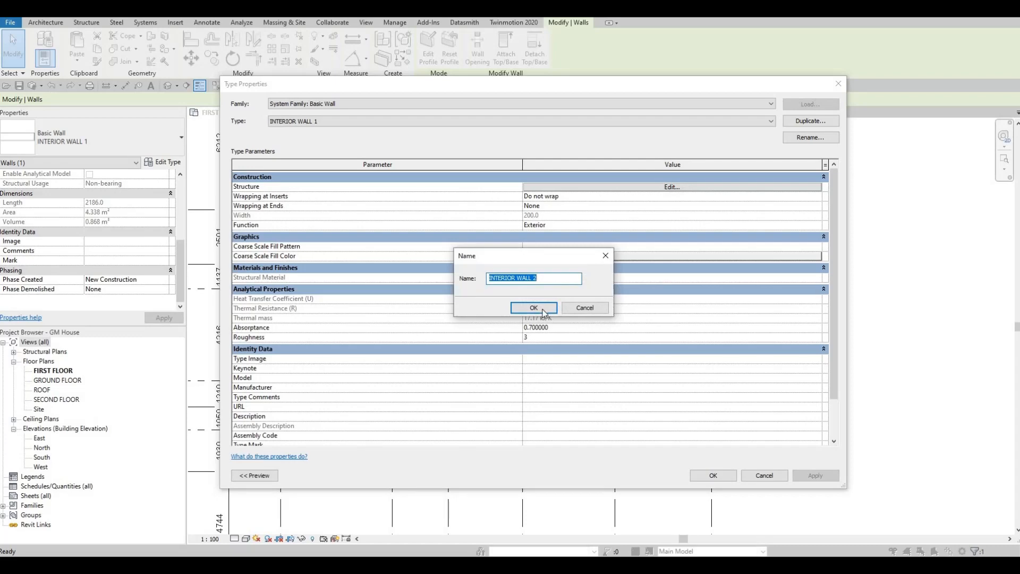
{"action": "key", "text": "Return"}
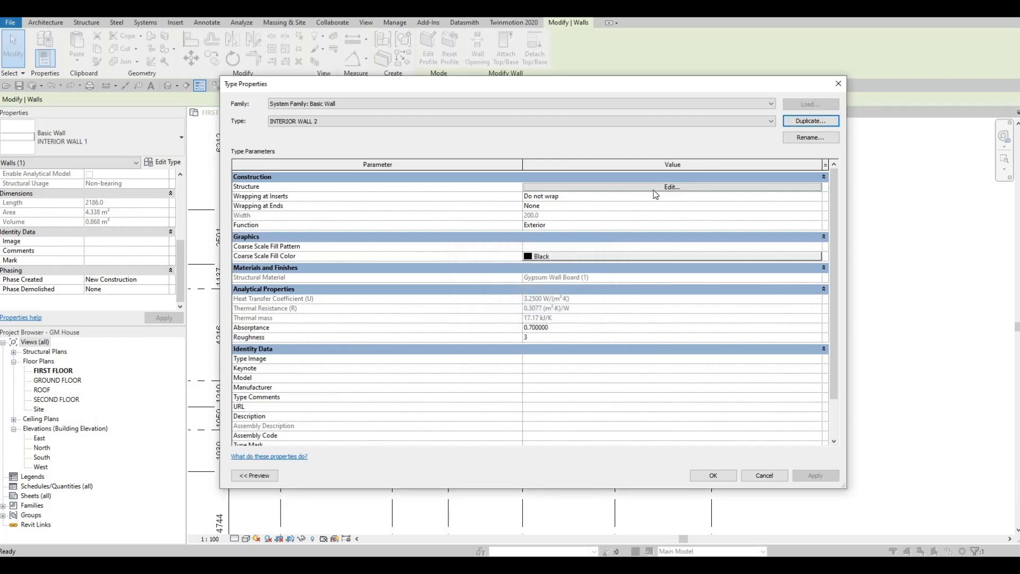
- Set the structure layer thickness of INTERIOR WALL 2 to 100 mm and apply the type to the small room's west wall
{"action": "left_click", "coordinate": [656, 189]}
{"action": "left_click", "coordinate": [583, 186]}
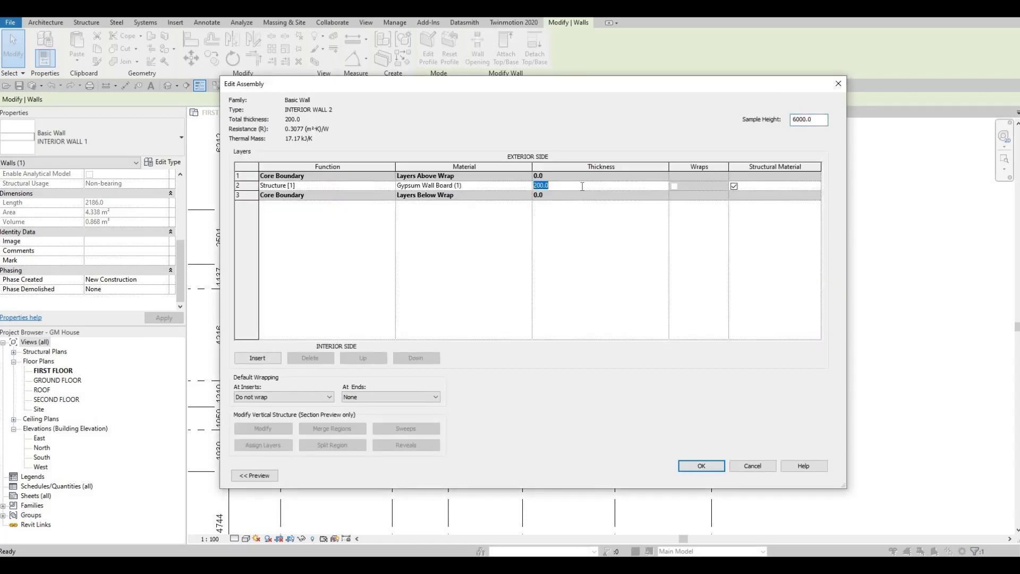
{"action": "type", "text": "100"}
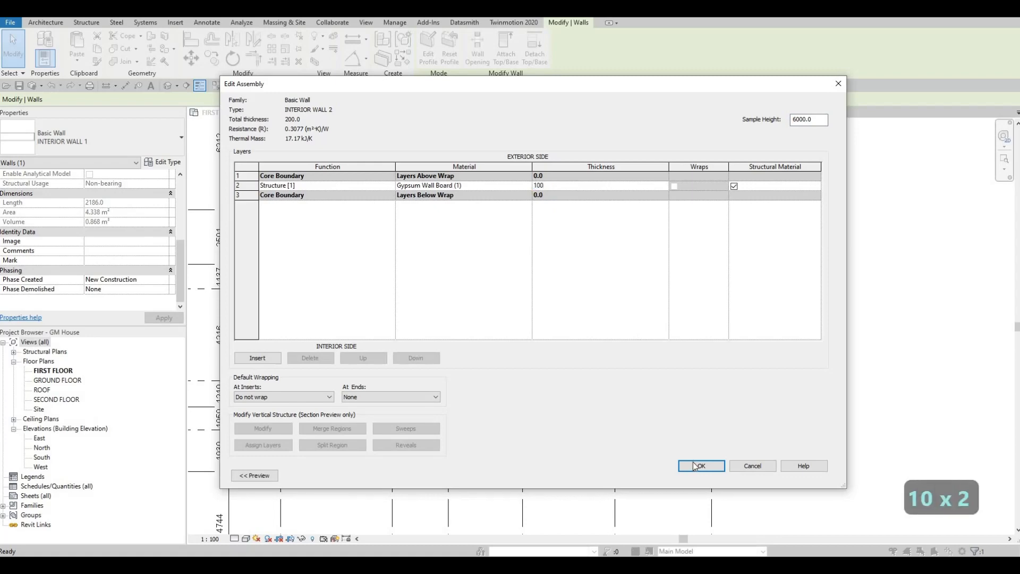
{"action": "left_click", "coordinate": [697, 466]}
{"action": "left_click", "coordinate": [712, 474]}
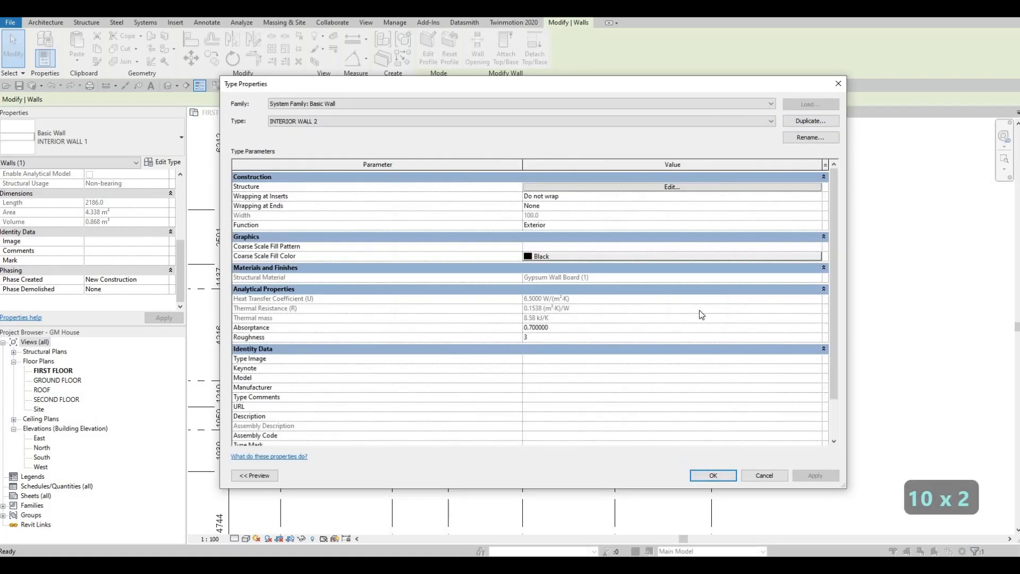
{"action": "scroll", "coordinate": [682, 314], "scroll_direction": "up", "scroll_amount": 3}
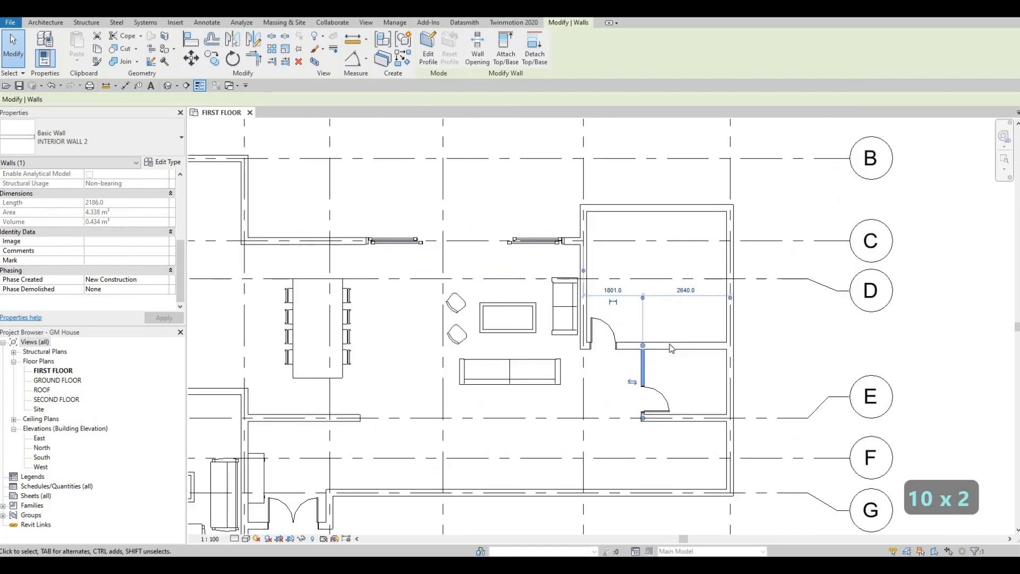
{"action": "left_click", "coordinate": [666, 339]}
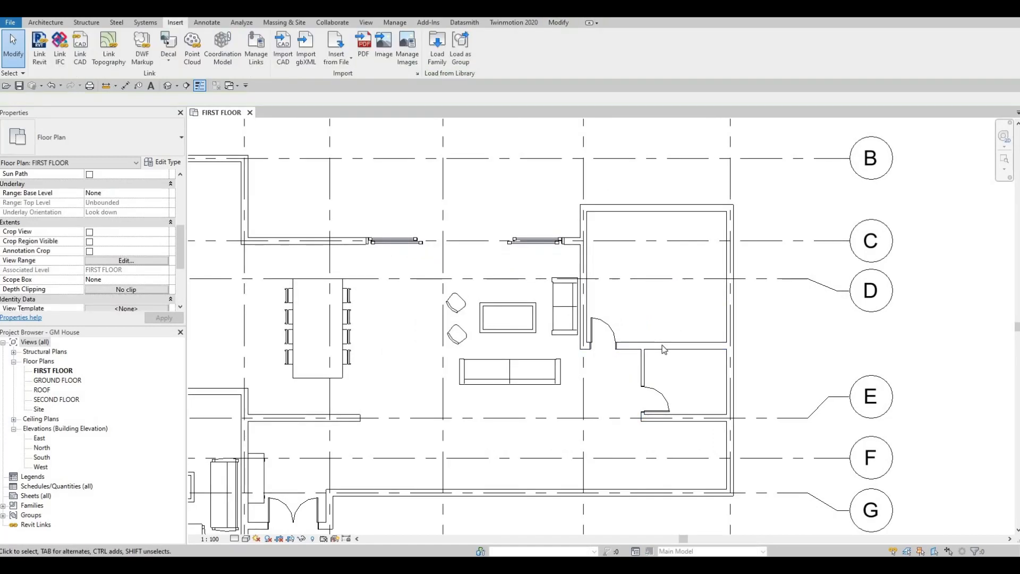
{"action": "key", "text": "c"}
{"action": "key", "text": "s"}
{"action": "key", "text": "Escape"}
{"action": "key", "text": "Escape"}
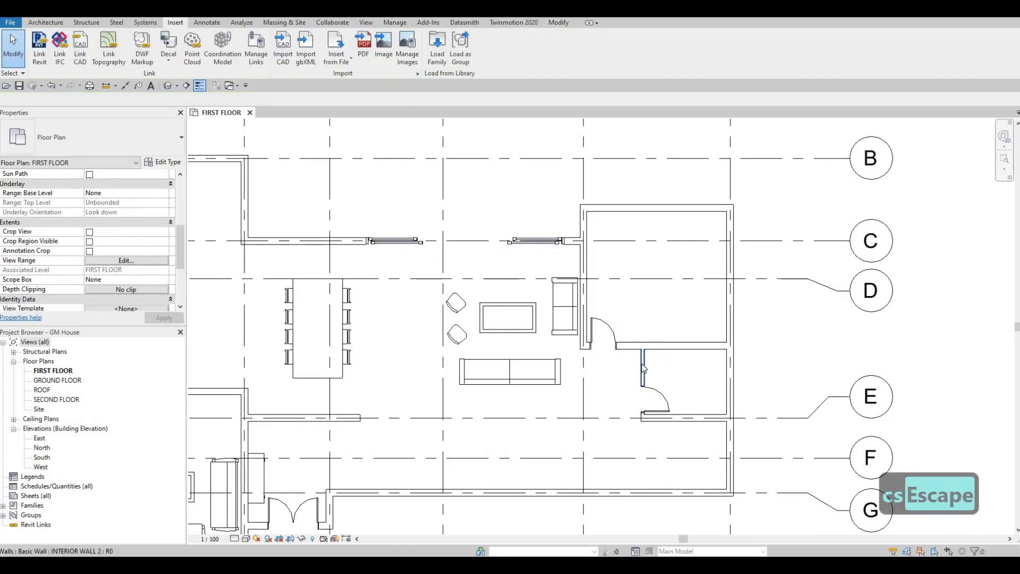
- Draw INTERIOR WALL 2 closet walls in the bedroom's southeast corner, 800 mm deep and about 2220 mm long, ending at the east wall
{"action": "left_click", "coordinate": [645, 363]}
{"action": "key", "text": "c"}
{"action": "key", "text": "s"}
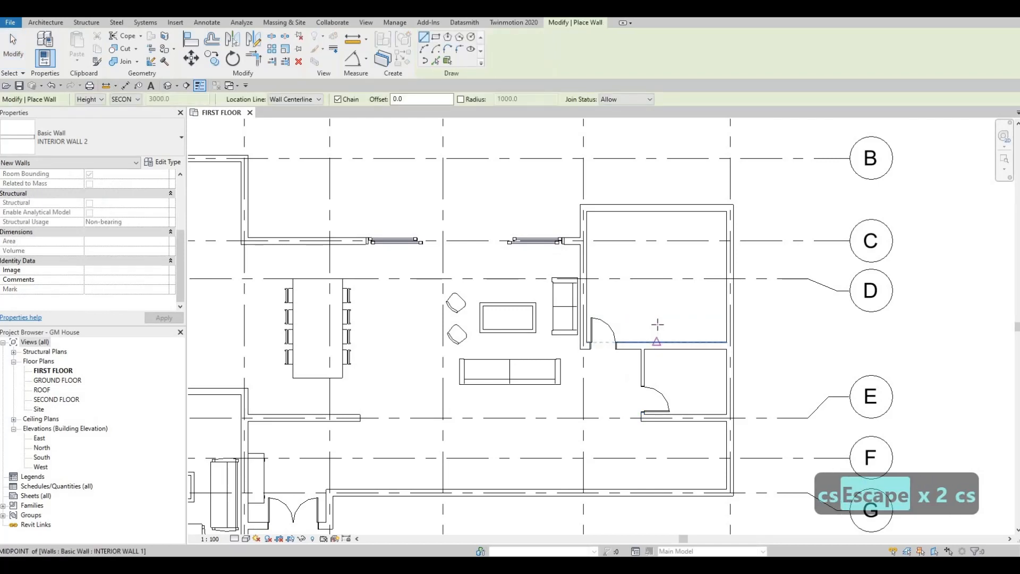
{"action": "left_click", "coordinate": [658, 318]}
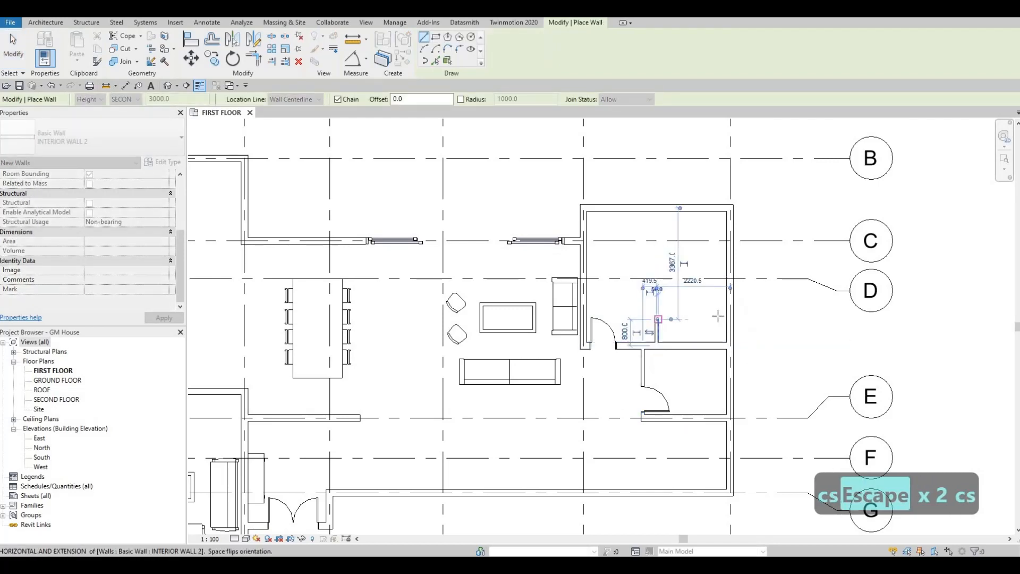
{"action": "left_click", "coordinate": [727, 319]}
{"action": "key", "text": "Escape"}
{"action": "key", "text": "Escape"}
{"action": "key", "text": "Escape"}
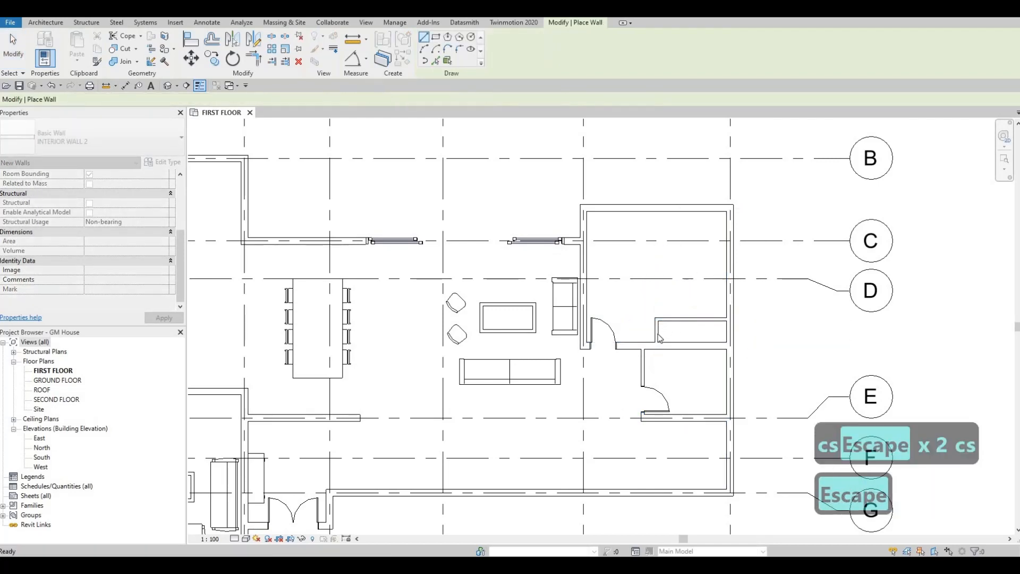
- Change the small room's west wall back to the INTERIOR WALL 1 type
{"action": "left_click", "coordinate": [642, 366]}
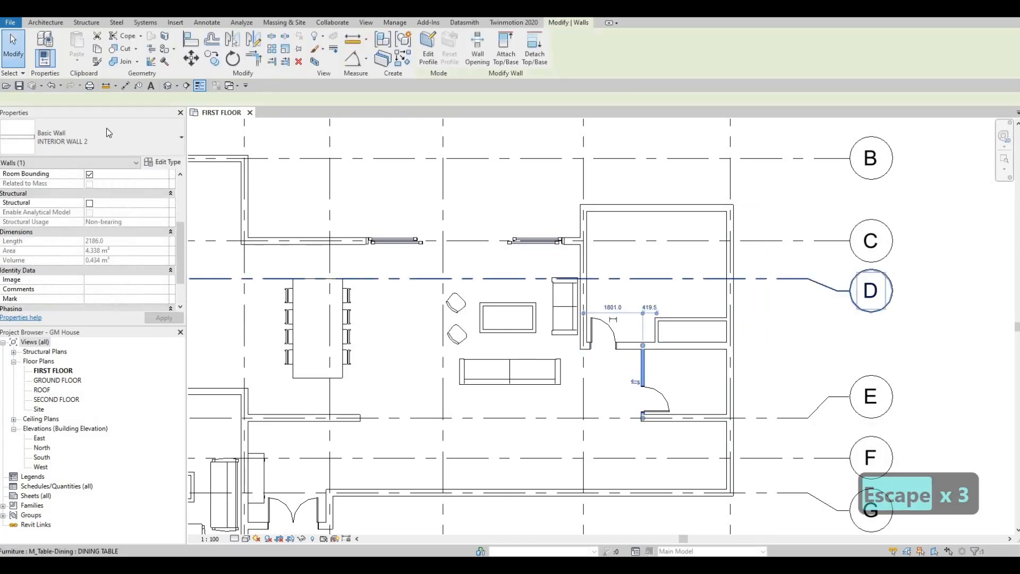
{"action": "left_click", "coordinate": [100, 130]}
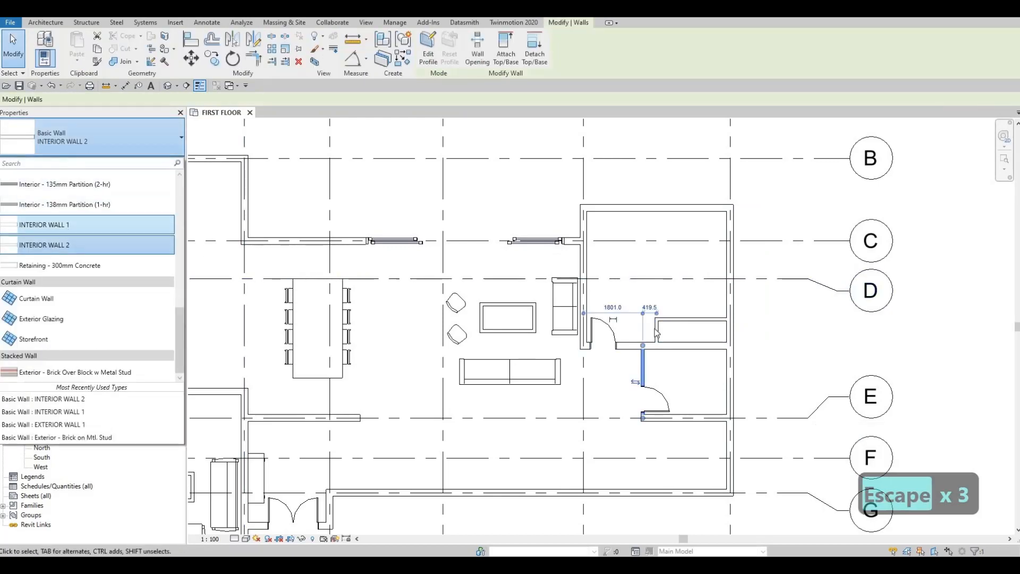
{"action": "left_click", "coordinate": [65, 228]}
{"action": "key", "text": "Escape"}
{"action": "scroll", "coordinate": [697, 347], "scroll_direction": "up", "scroll_amount": 3}
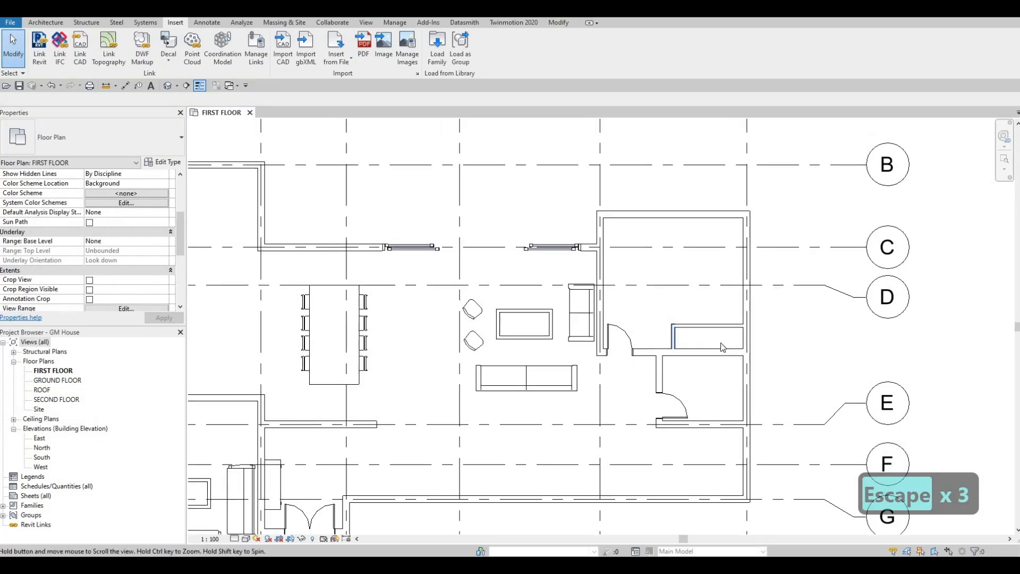
- Check the position dimensions of the closet's north wall in the bedroom
{"action": "left_click", "coordinate": [707, 341]}
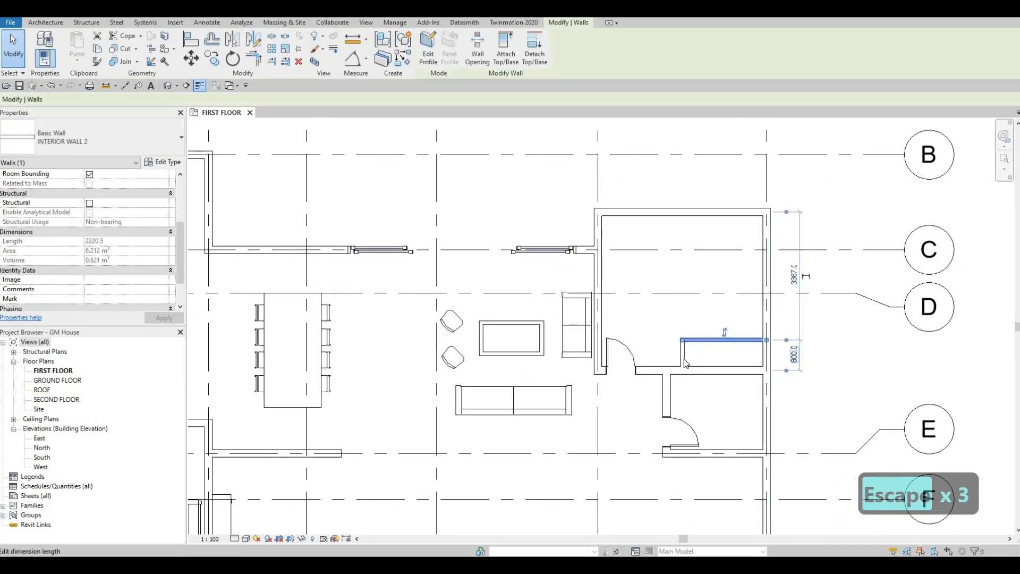
{"action": "key", "text": "Escape"}
{"action": "key", "text": "Escape"}
{"action": "key", "text": "Escape"}
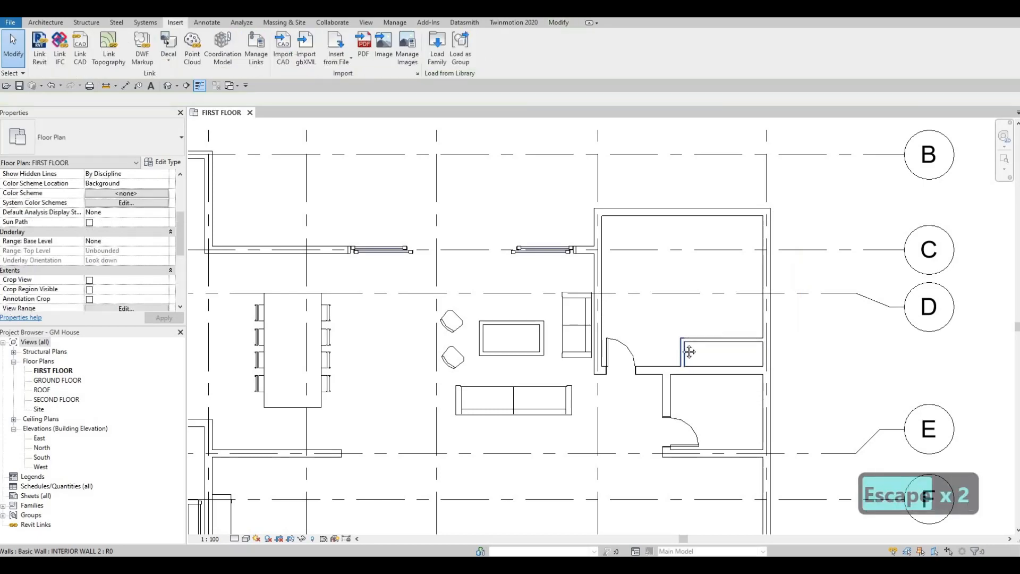
- Load the M_Bed-Box family from the Beds folder of the Furniture library
{"action": "middle_click_drag", "start_coordinate": [706, 336], "coordinate": [805, 350]}
{"action": "scroll", "coordinate": [752, 331], "scroll_direction": "down", "scroll_amount": 1}
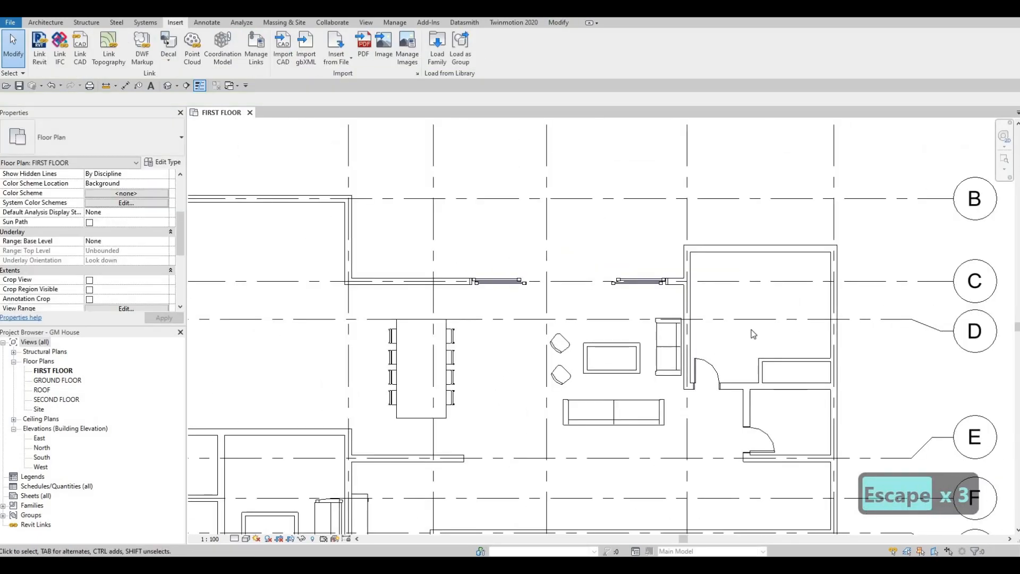
{"action": "left_click", "coordinate": [440, 64]}
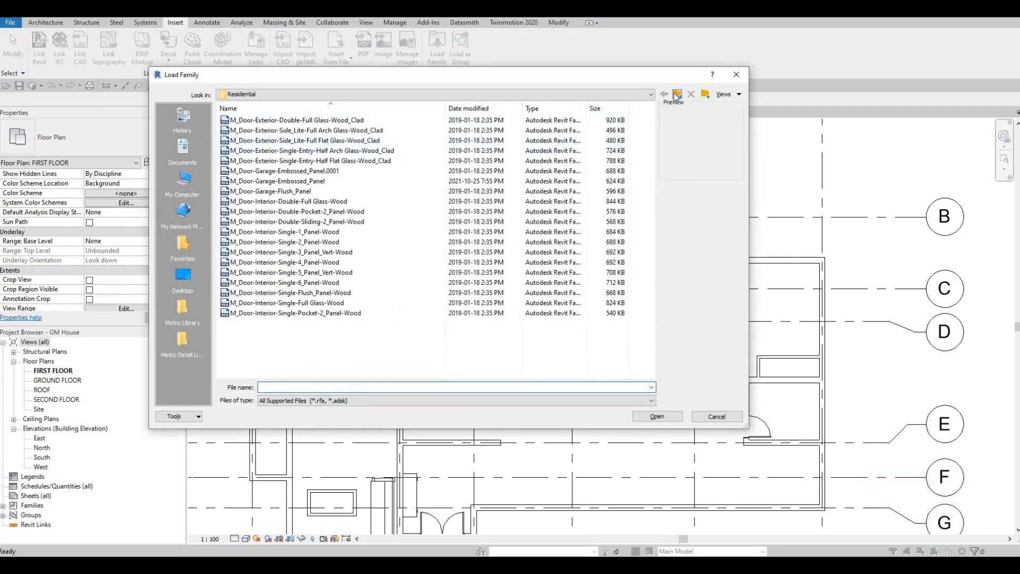
{"action": "left_click", "coordinate": [676, 94]}
{"action": "left_click", "coordinate": [677, 95]}
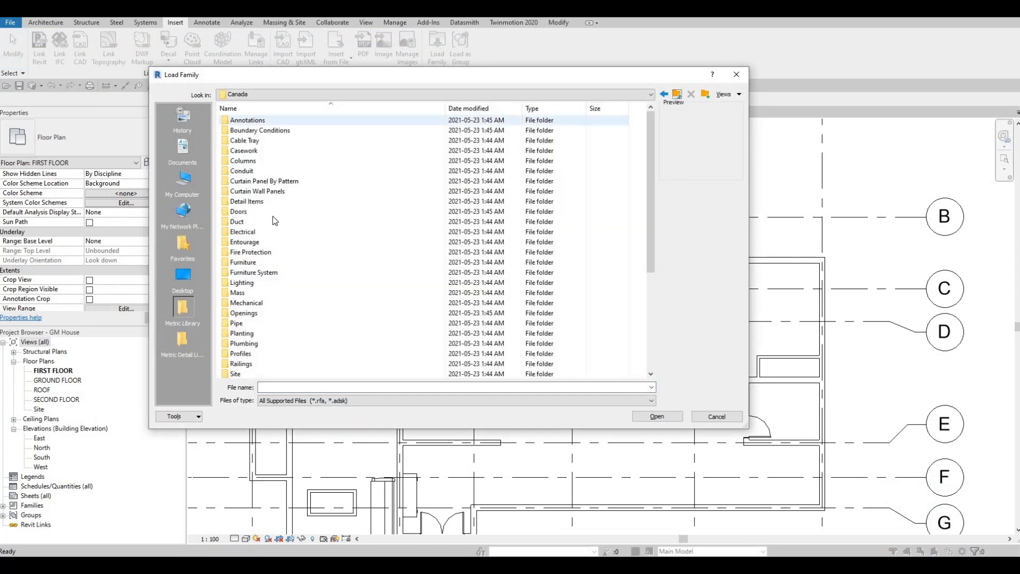
{"action": "double_click", "coordinate": [257, 262]}
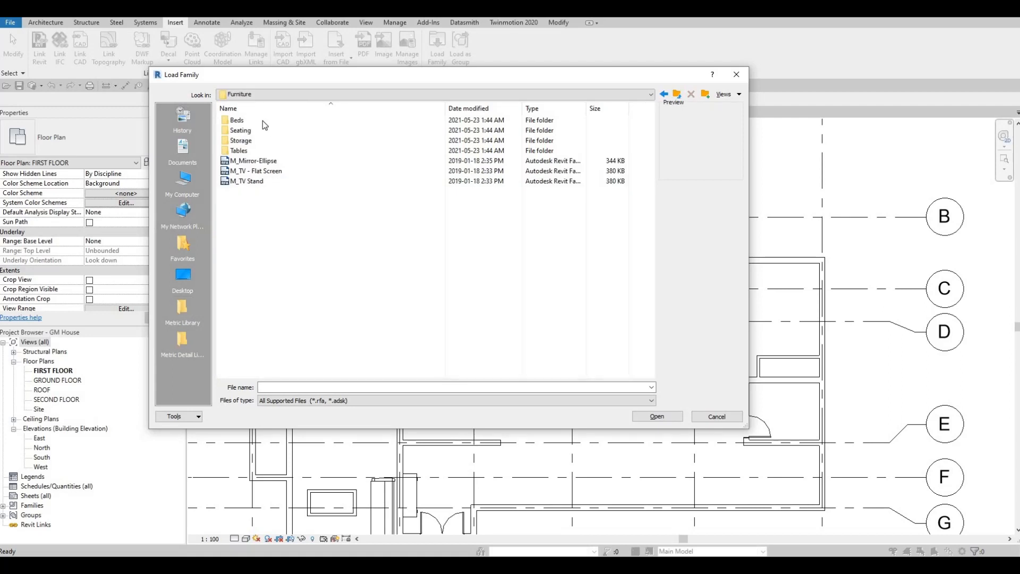
{"action": "left_click", "coordinate": [263, 120]}
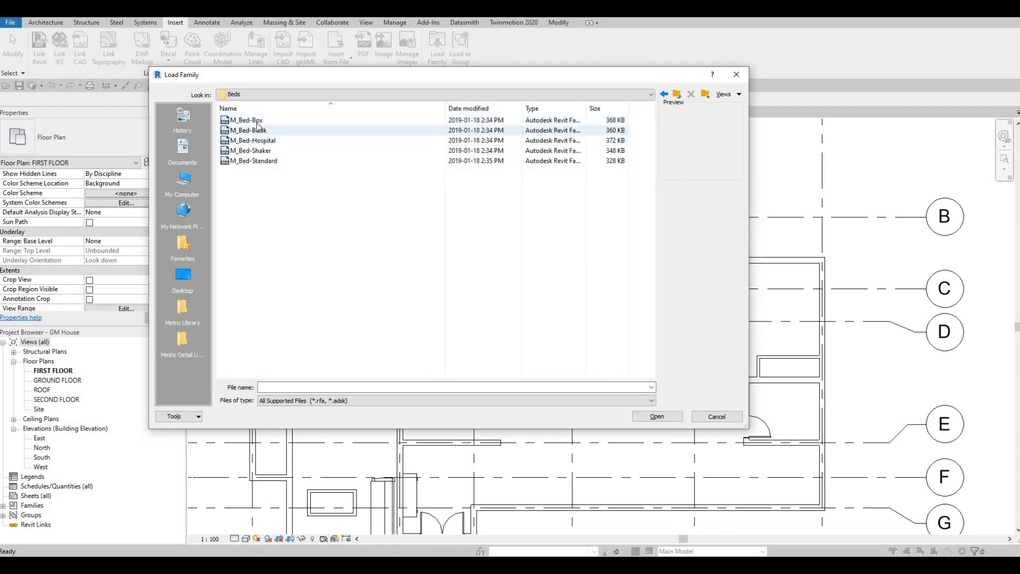
{"action": "left_click", "coordinate": [248, 120]}
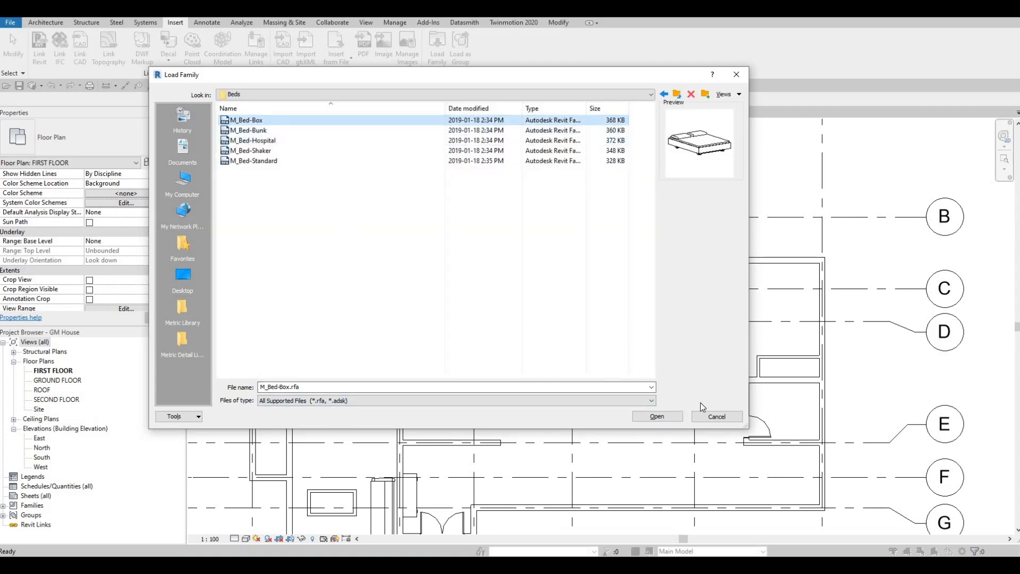
{"action": "left_click", "coordinate": [668, 416]}
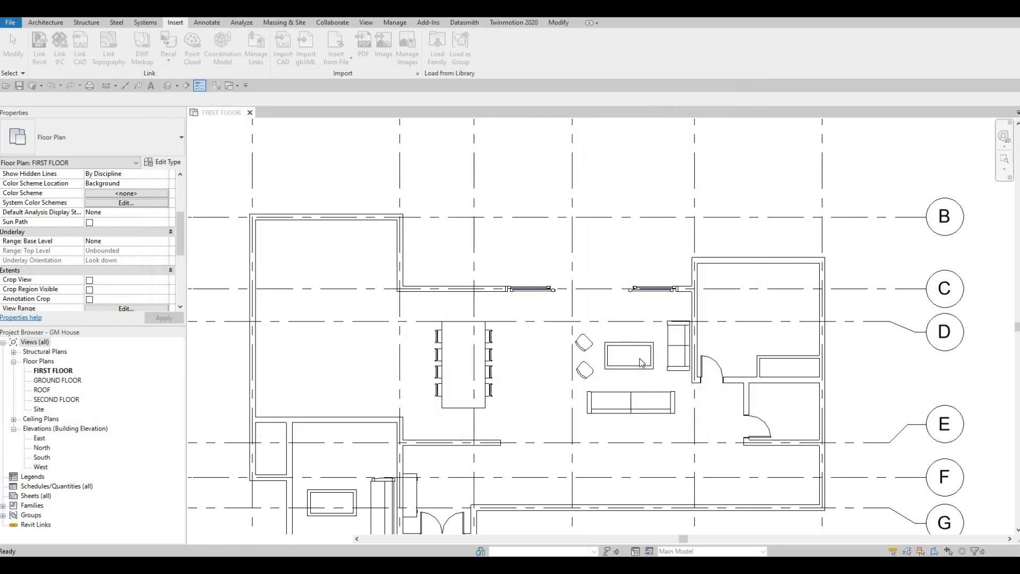
- Place a 1525 x 2007mm - Queen M_Bed-Box in the northeast bedroom, with its headboard against the east wall
{"action": "key", "text": "c"}
{"action": "key", "text": "m"}
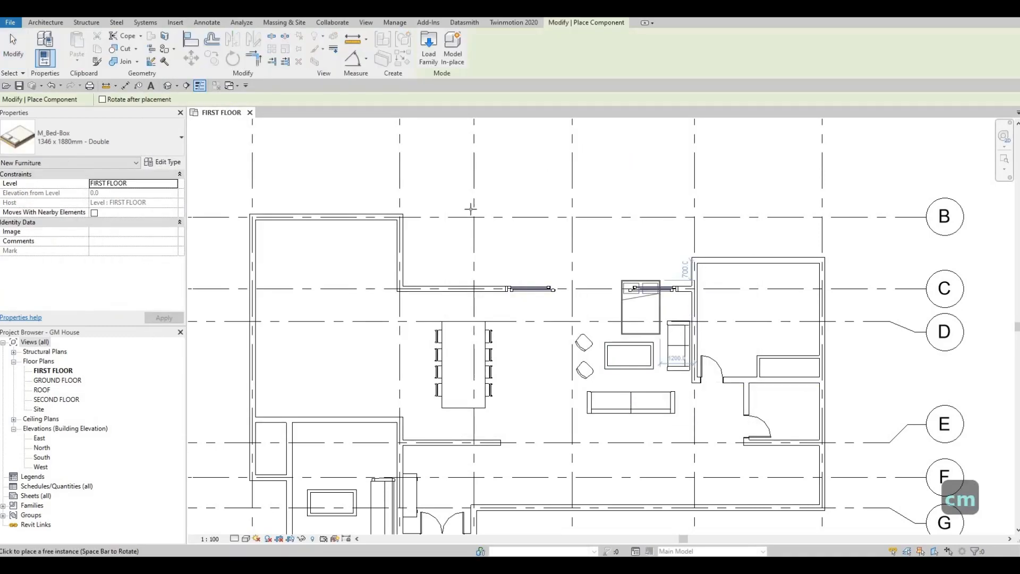
{"action": "left_click", "coordinate": [117, 135]}
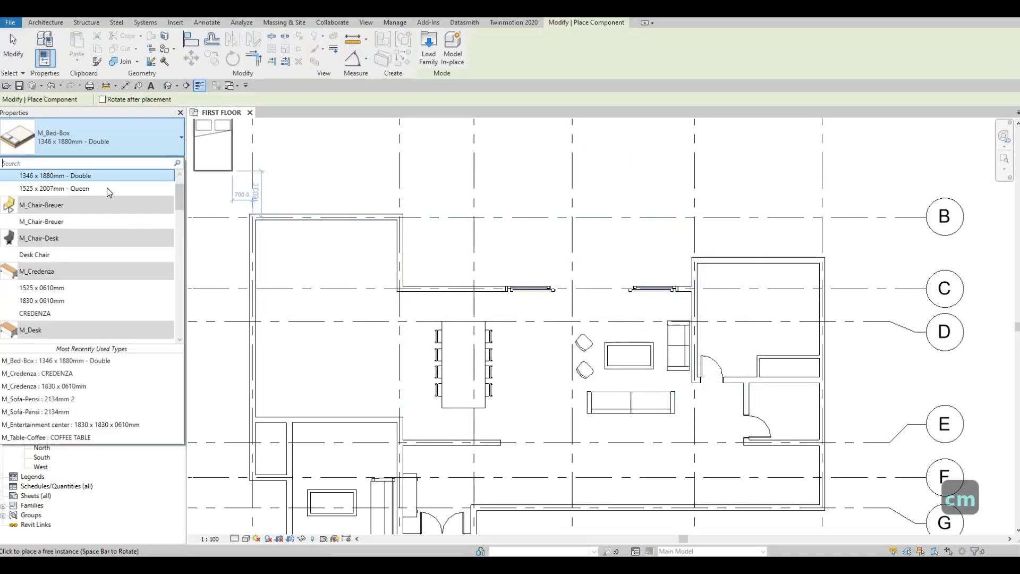
{"action": "left_click", "coordinate": [32, 178]}
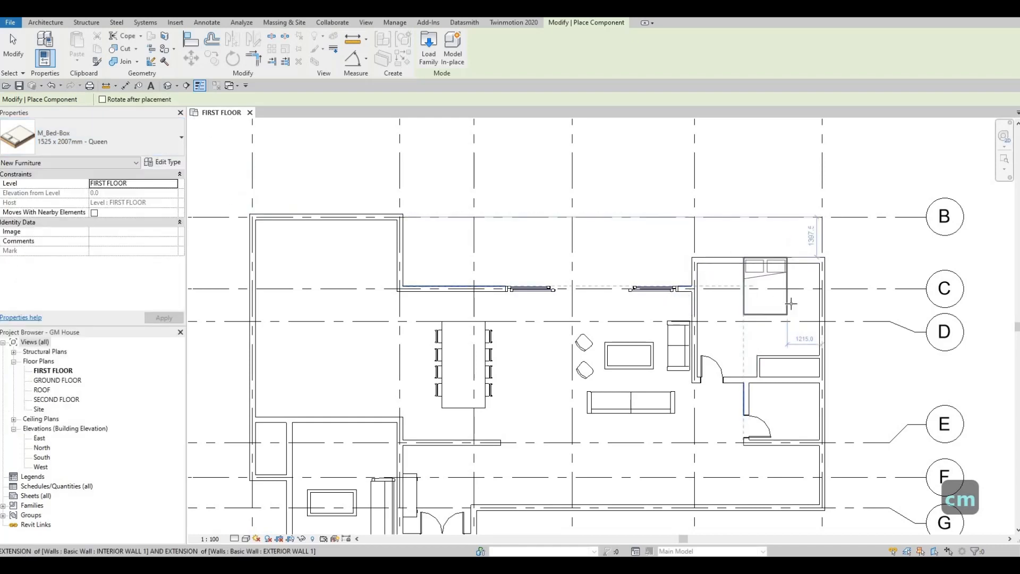
{"action": "key", "text": "space"}
{"action": "key", "text": "space"}
{"action": "key", "text": "space"}
{"action": "key", "text": "space"}
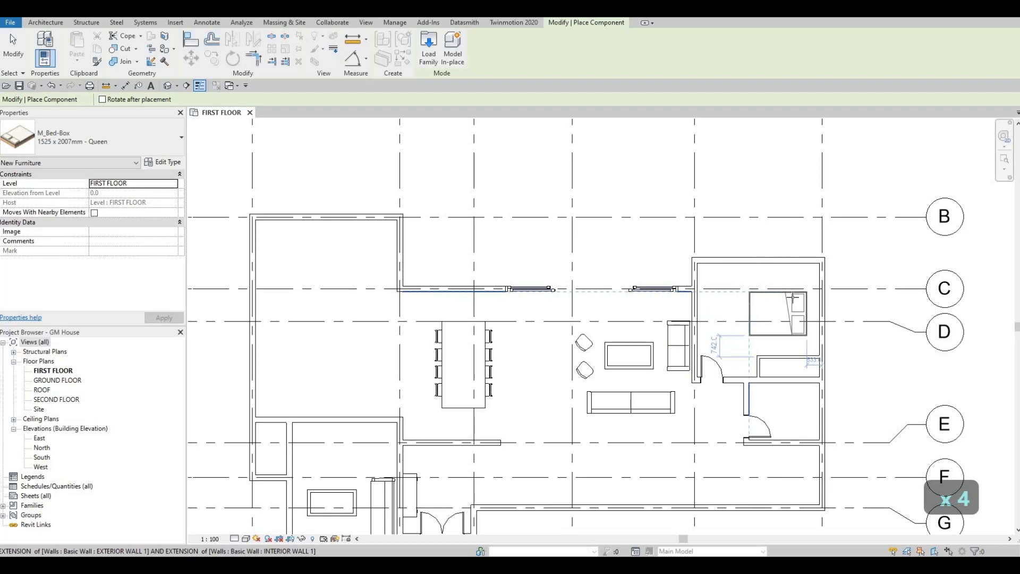
{"action": "scroll", "coordinate": [784, 289], "scroll_direction": "up", "scroll_amount": 2}
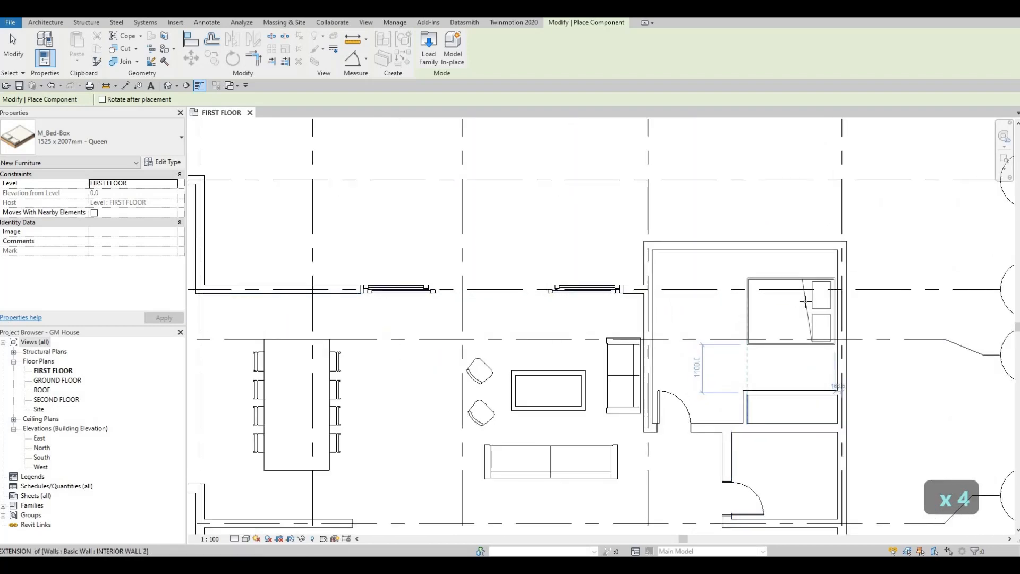
{"action": "left_click", "coordinate": [796, 334]}
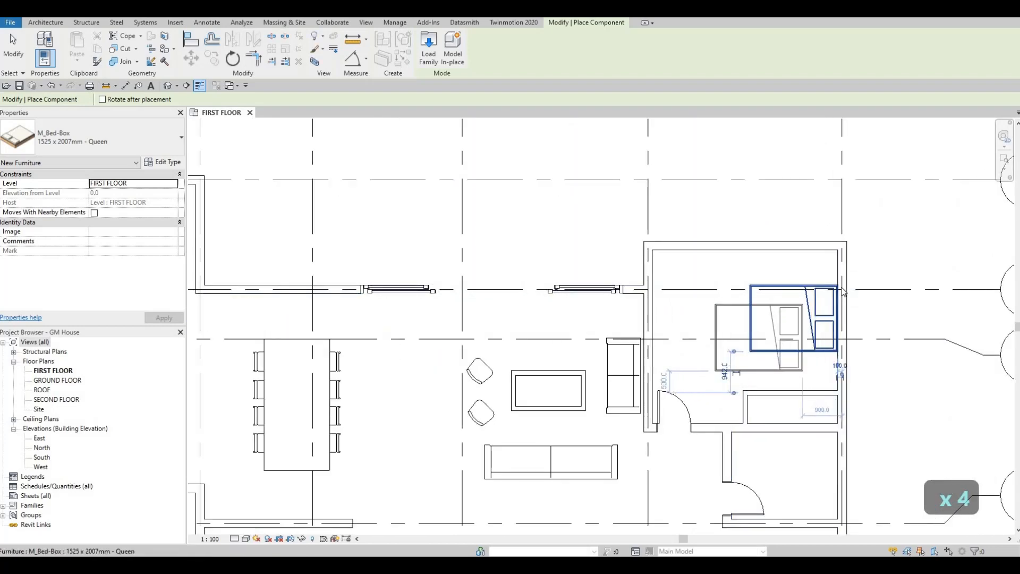
{"action": "key", "text": "Escape"}
{"action": "key", "text": "Escape"}
{"action": "scroll", "coordinate": [771, 292], "scroll_direction": "up", "scroll_amount": 5}
{"action": "middle_click_drag", "start_coordinate": [762, 297], "coordinate": [762, 288]}
{"action": "scroll", "coordinate": [762, 289], "scroll_direction": "down", "scroll_amount": 5}
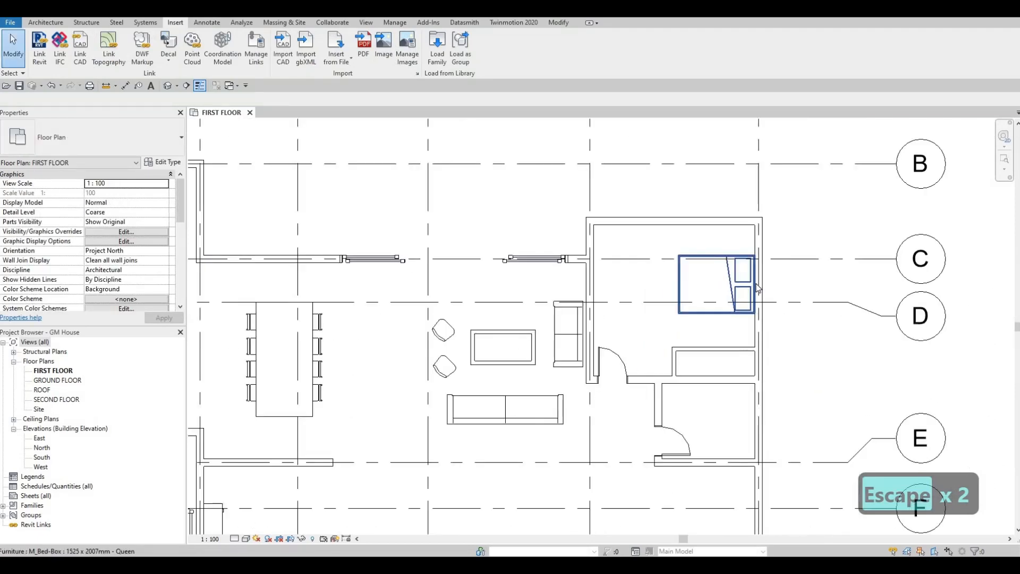
- Load the M_Desk family from the furniture library's Tables folder, overwriting the existing version
{"action": "scroll", "coordinate": [715, 246], "scroll_direction": "down", "scroll_amount": 6}
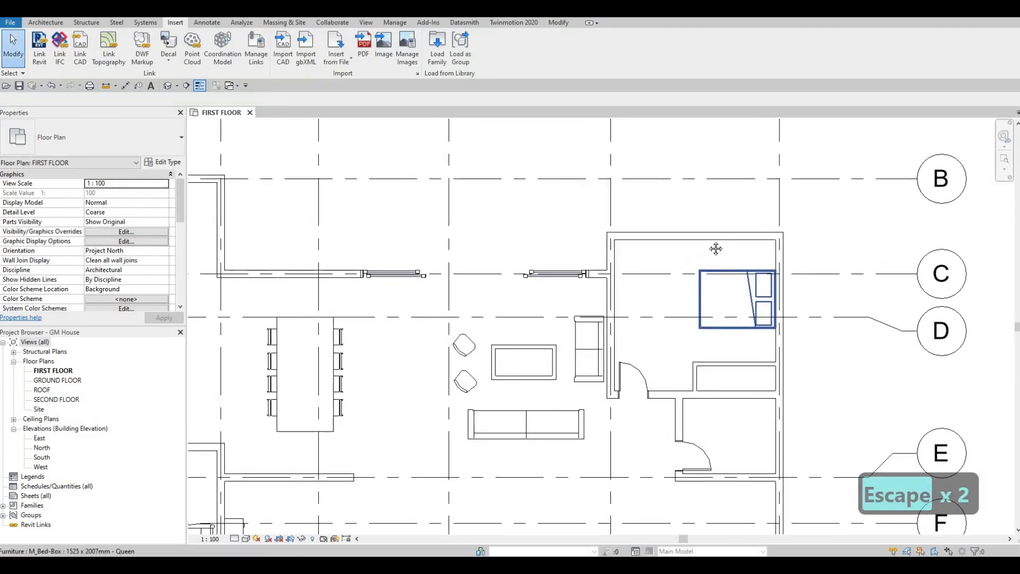
{"action": "left_click", "coordinate": [437, 55]}
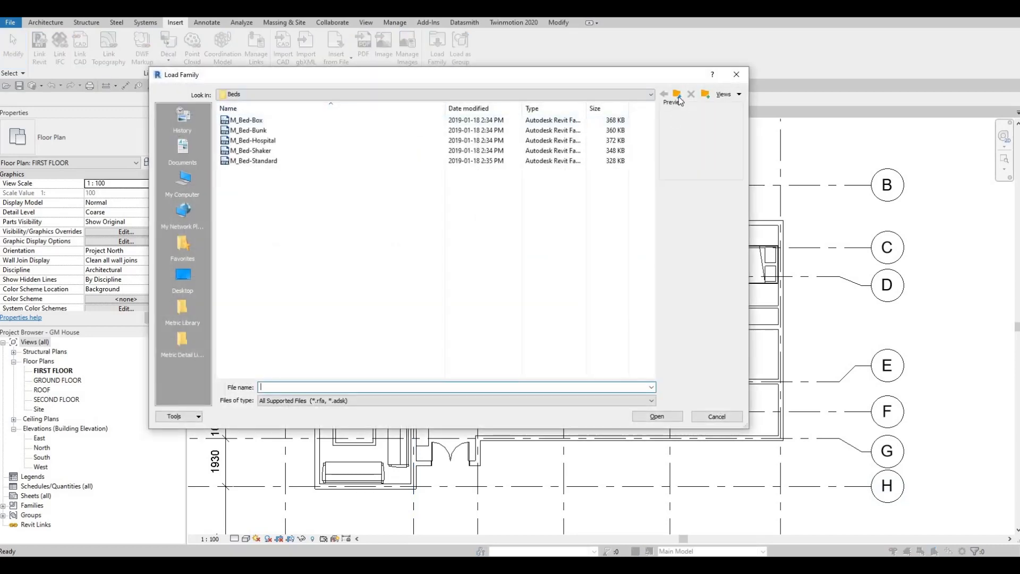
{"action": "key", "text": "alt+2"}
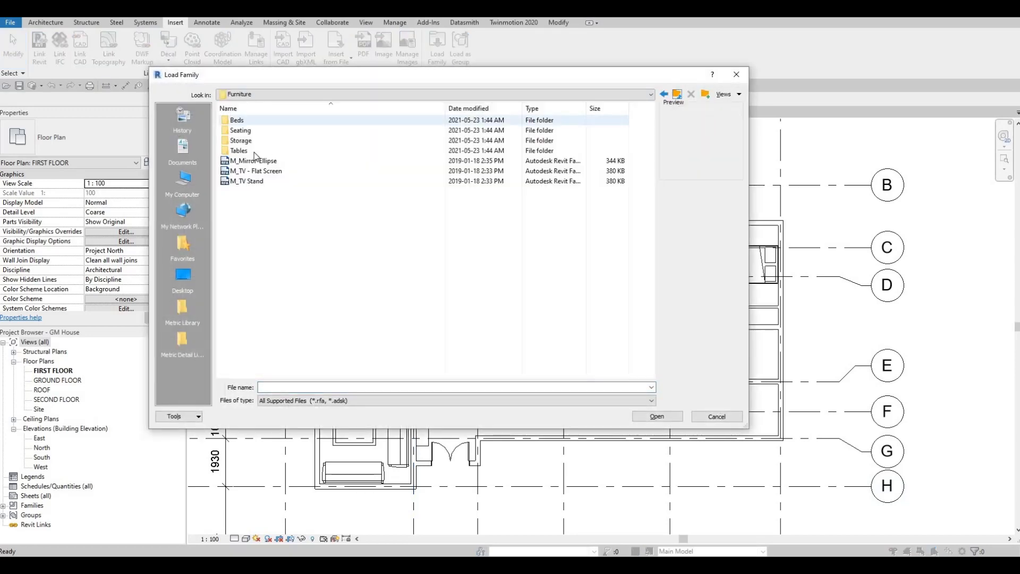
{"action": "double_click", "coordinate": [256, 150]}
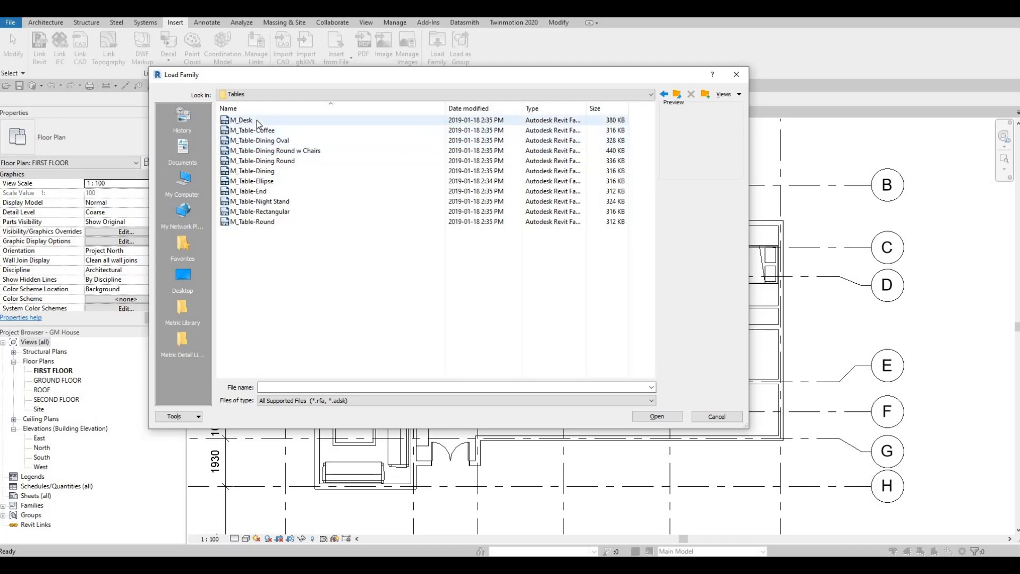
{"action": "left_click", "coordinate": [257, 120]}
{"action": "left_click", "coordinate": [659, 409]}
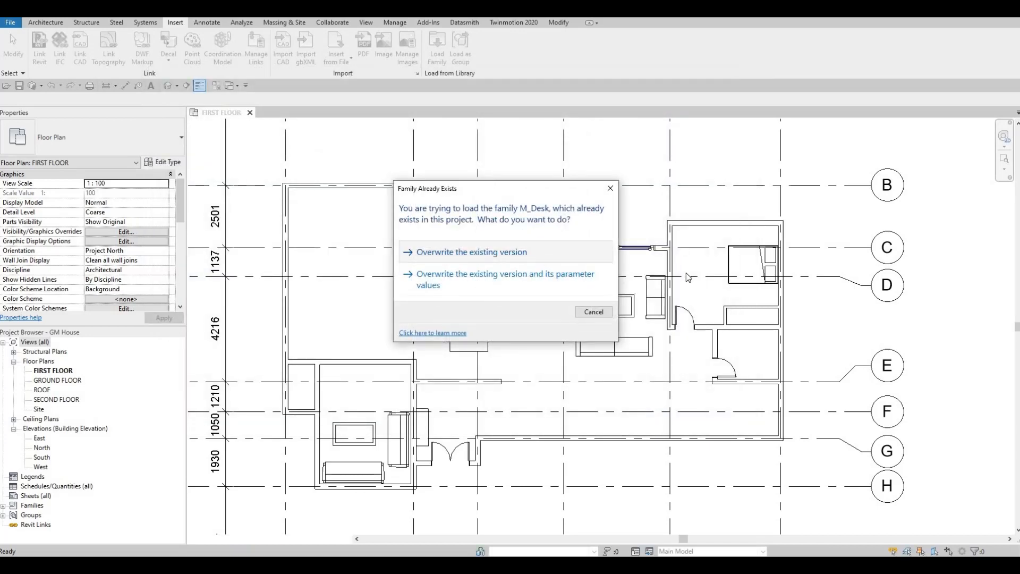
{"action": "left_click", "coordinate": [472, 252]}
{"action": "key", "text": "c"}
{"action": "key", "text": "m"}
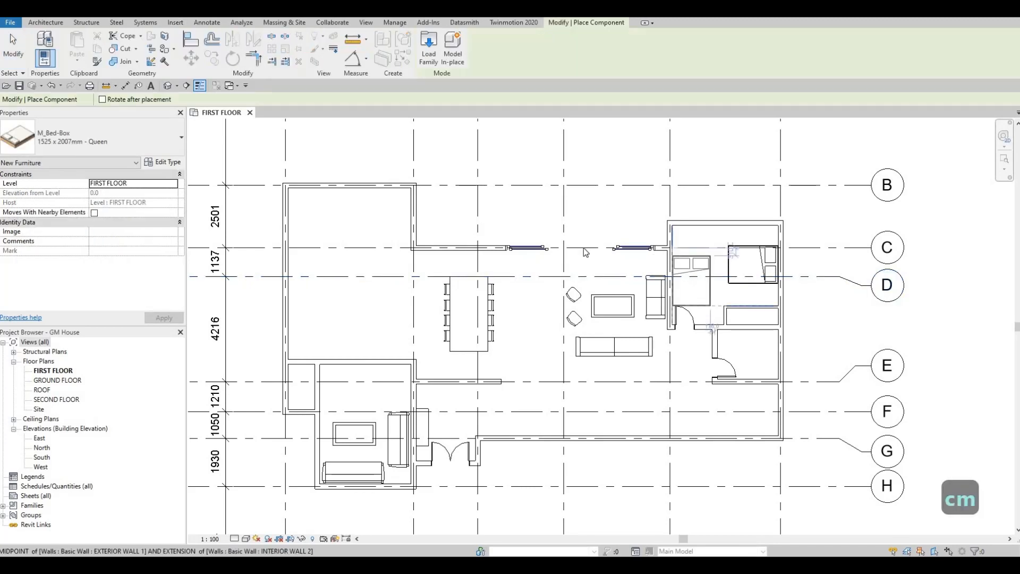
{"action": "key", "text": "Escape"}
{"action": "key", "text": "Escape"}
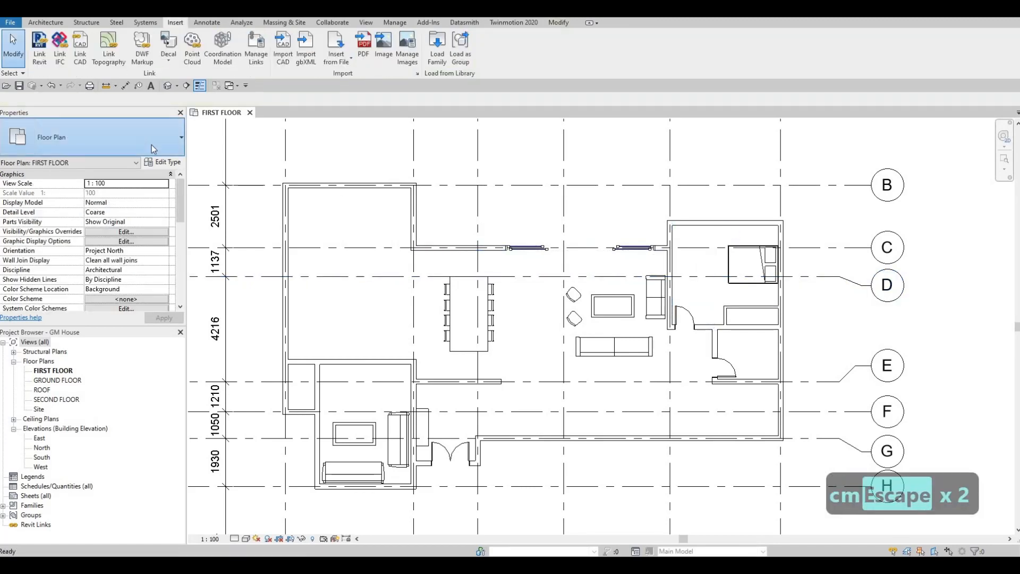
{"action": "key", "text": "Escape"}
- Place a 1525 x 762mm M_Desk component in the bedroom's northwest corner, flush with the north and west walls
{"action": "key", "text": "c"}
{"action": "key", "text": "m"}
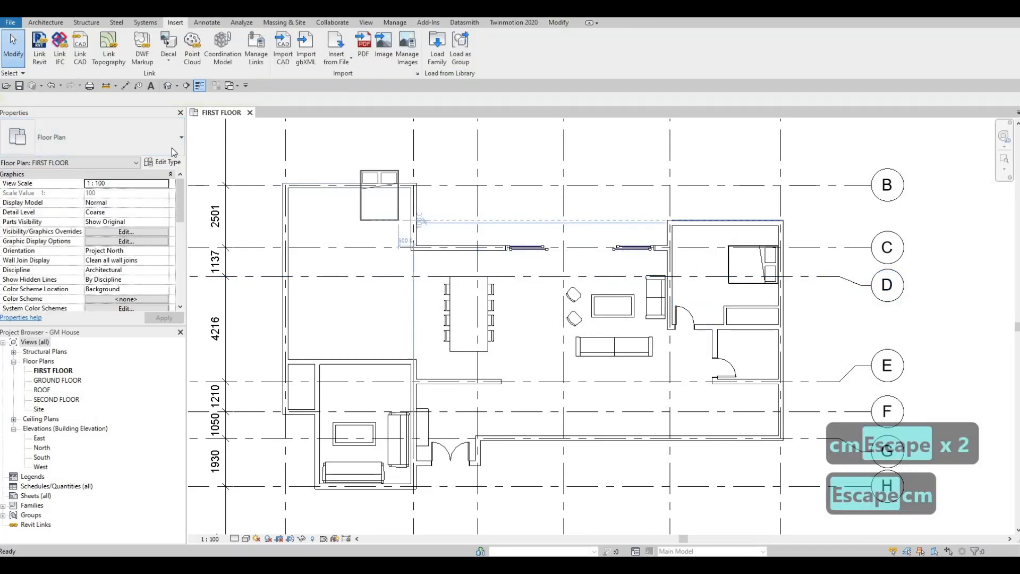
{"action": "left_click", "coordinate": [95, 139]}
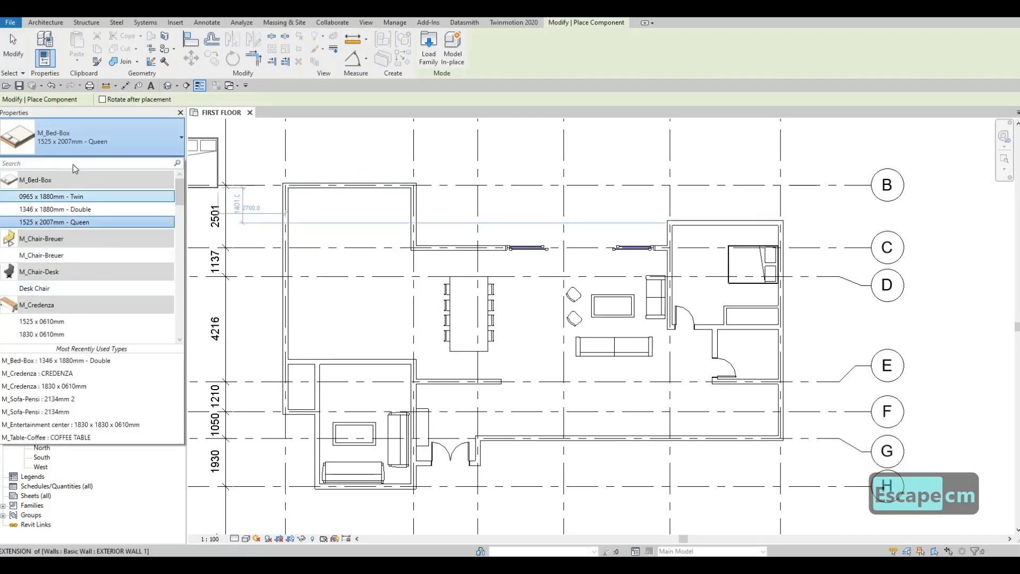
{"action": "type", "text": "desk"}
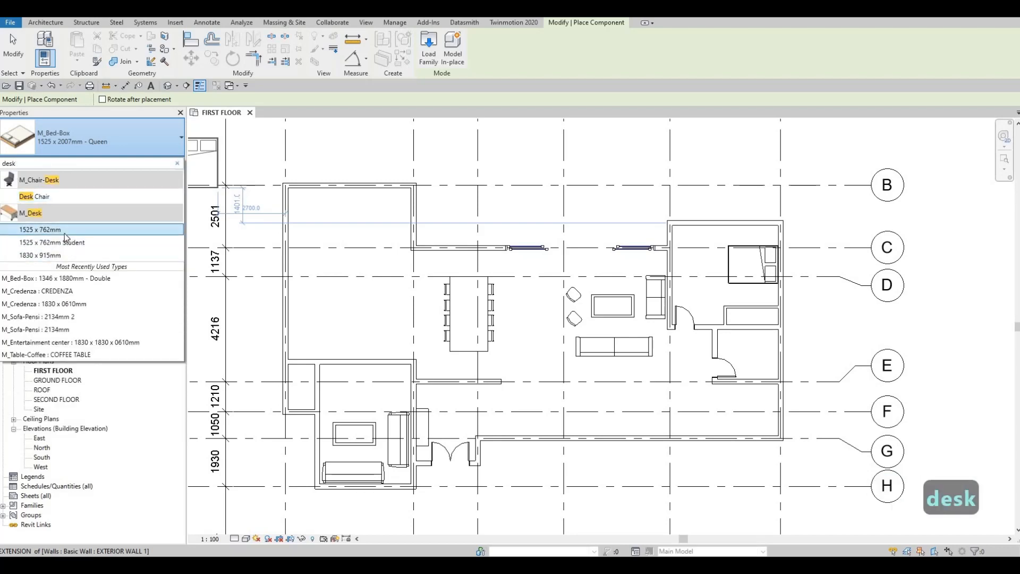
{"action": "key", "text": "Return"}
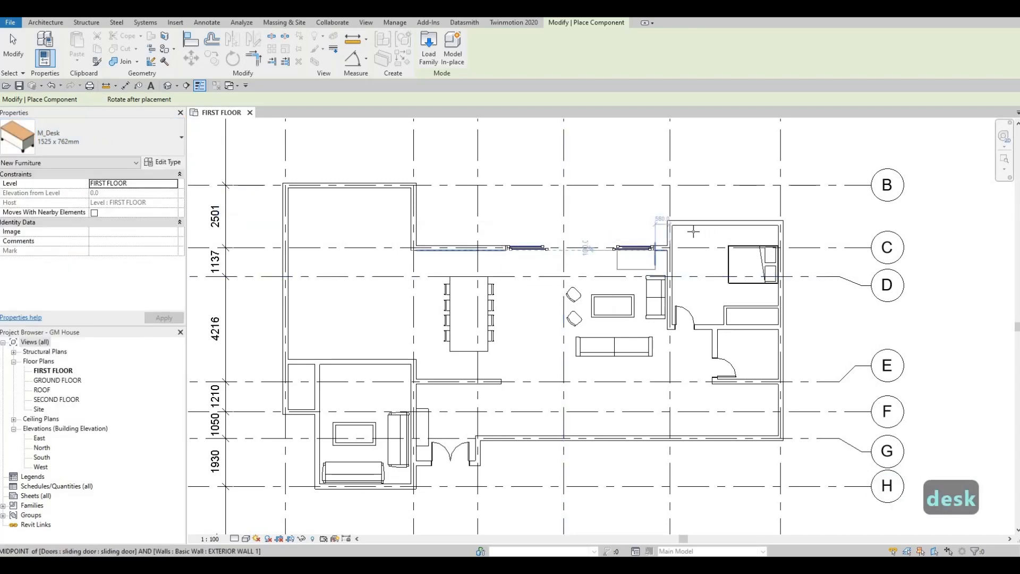
{"action": "scroll", "coordinate": [690, 229], "scroll_direction": "up", "scroll_amount": 2}
{"action": "scroll", "coordinate": [681, 229], "scroll_direction": "up", "scroll_amount": 2}
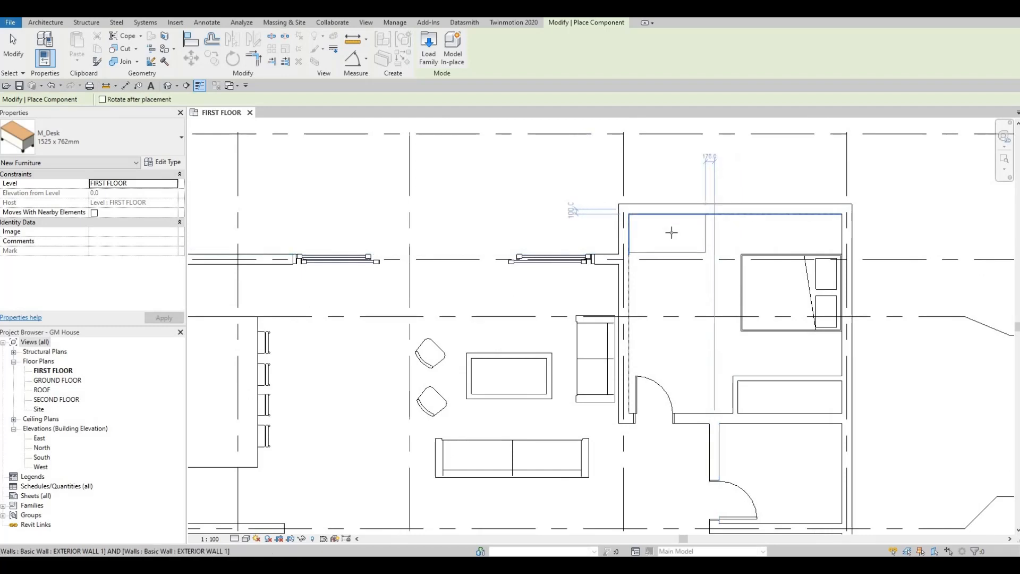
{"action": "left_click", "coordinate": [667, 232]}
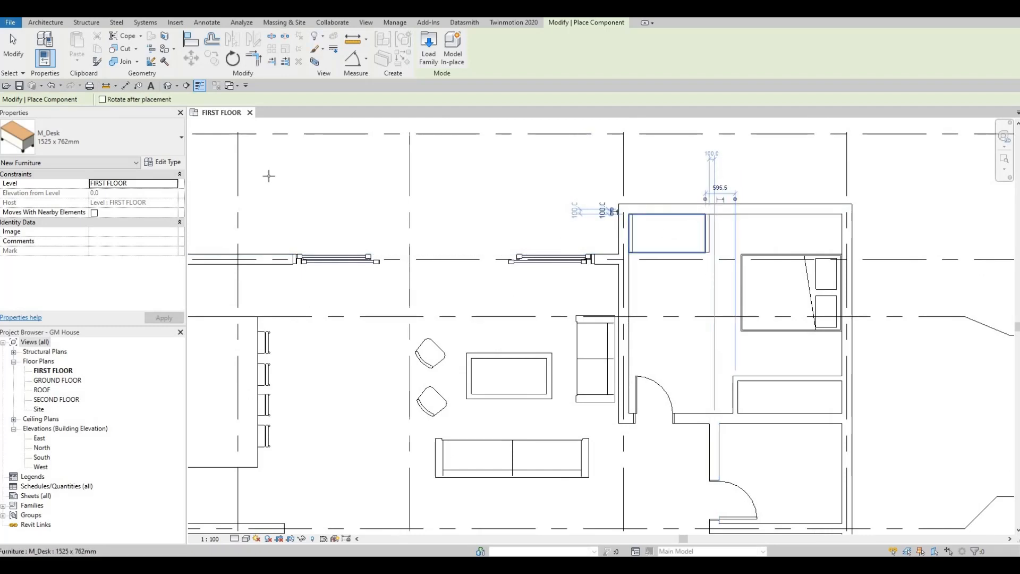
{"action": "key", "text": "Escape"}
{"action": "key", "text": "Escape"}
{"action": "key", "text": "Escape"}
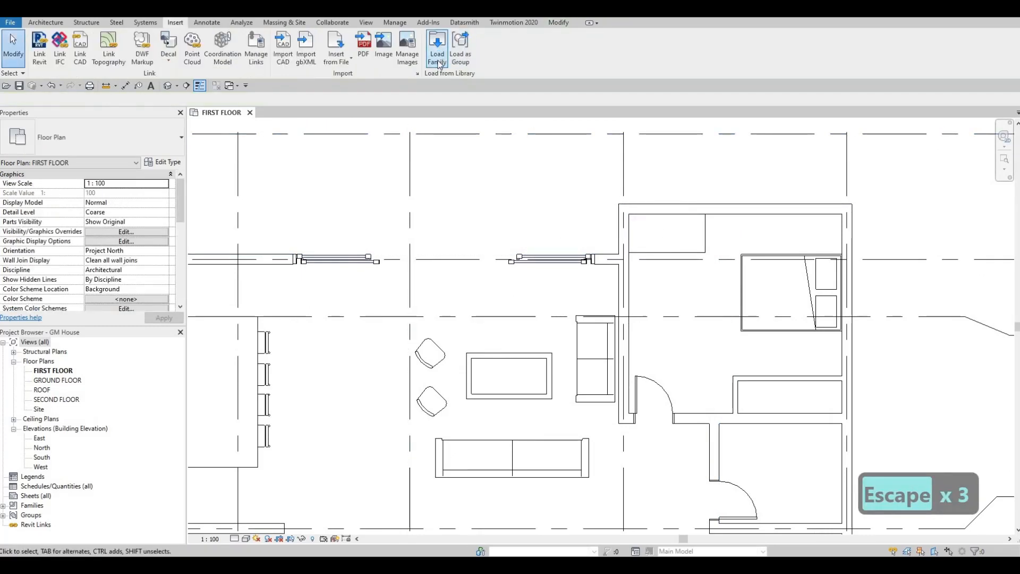
- Load the M_Table-Night Stand family from the Tables folder
{"action": "left_click", "coordinate": [437, 48]}
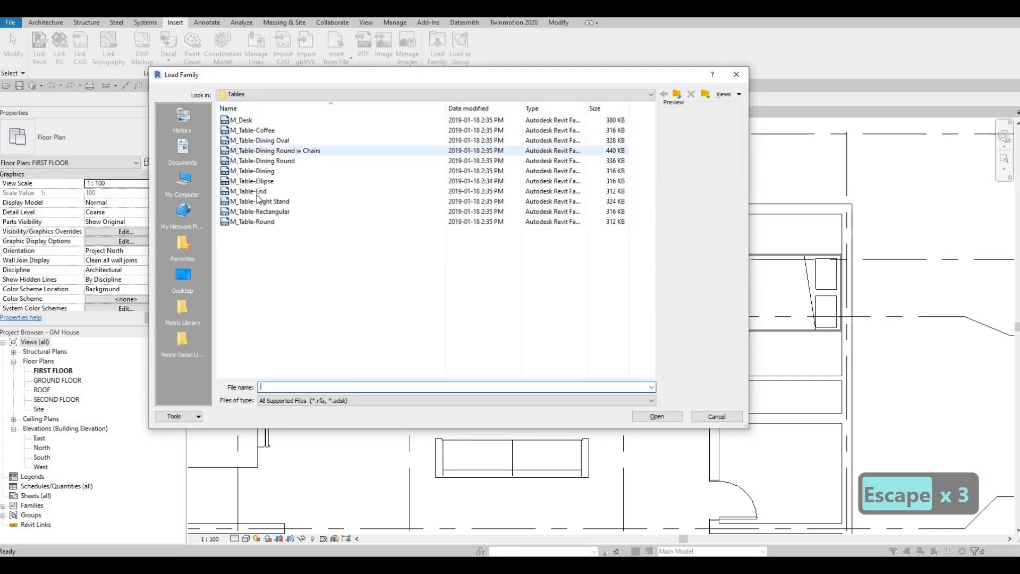
{"action": "left_click", "coordinate": [276, 200]}
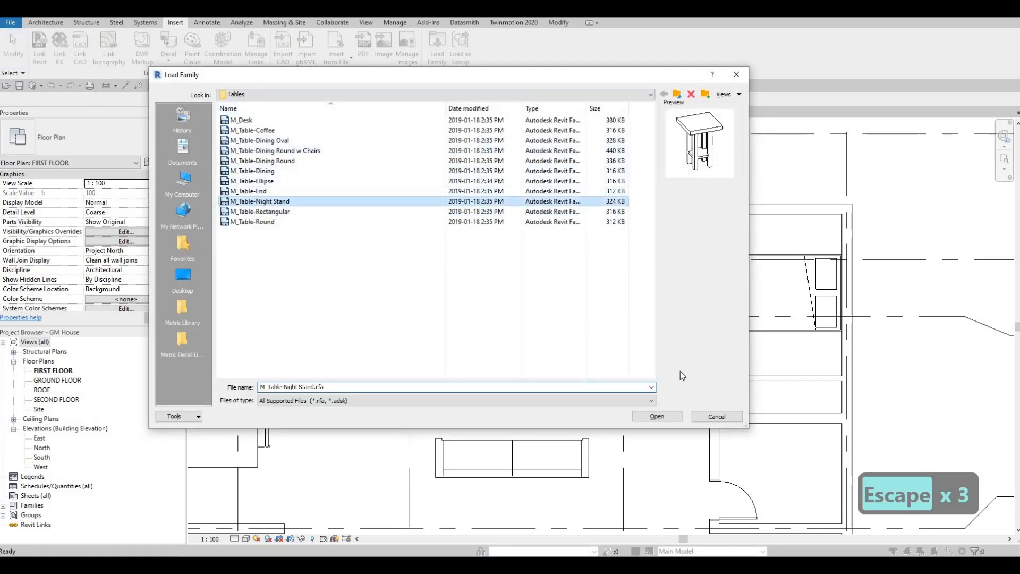
{"action": "left_click", "coordinate": [663, 415]}
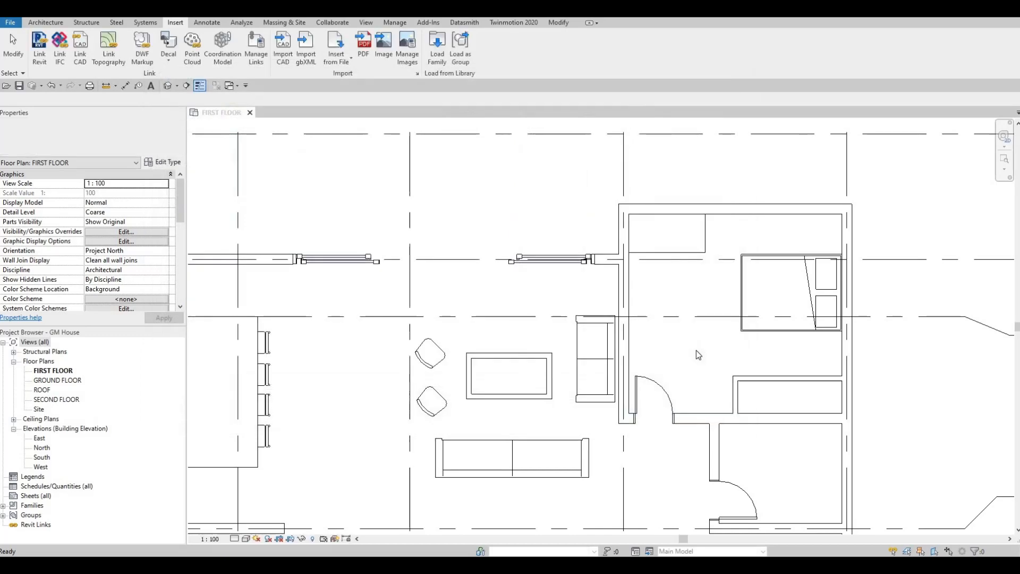
- Place 0610 x 0610 x 0762mm night stands on both sides of the bed, flush against the bedroom's east wall
{"action": "key", "text": "c"}
{"action": "key", "text": "m"}
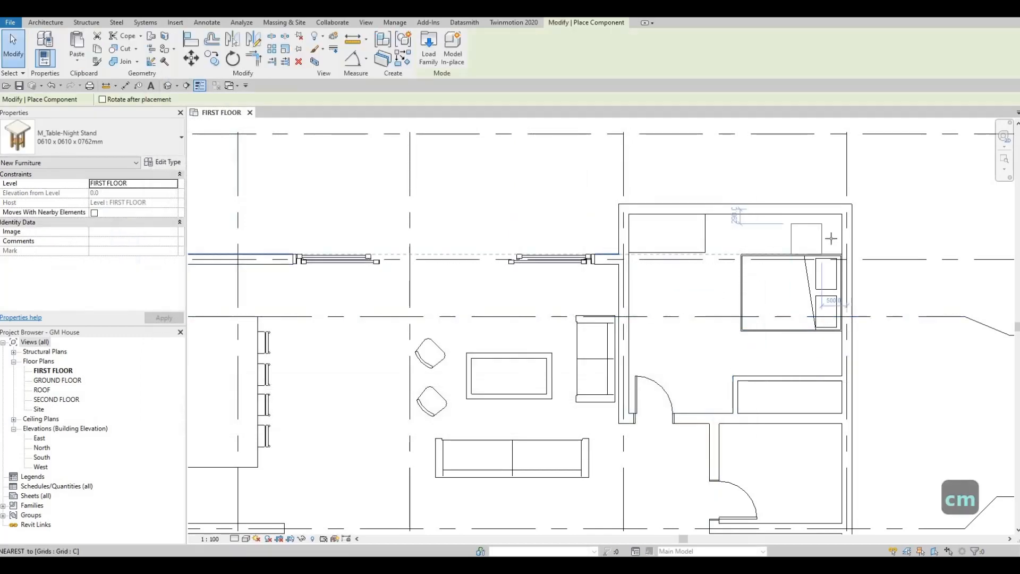
{"action": "scroll", "coordinate": [833, 243], "scroll_direction": "up", "scroll_amount": 3}
{"action": "scroll", "coordinate": [833, 243], "scroll_direction": "up", "scroll_amount": 1}
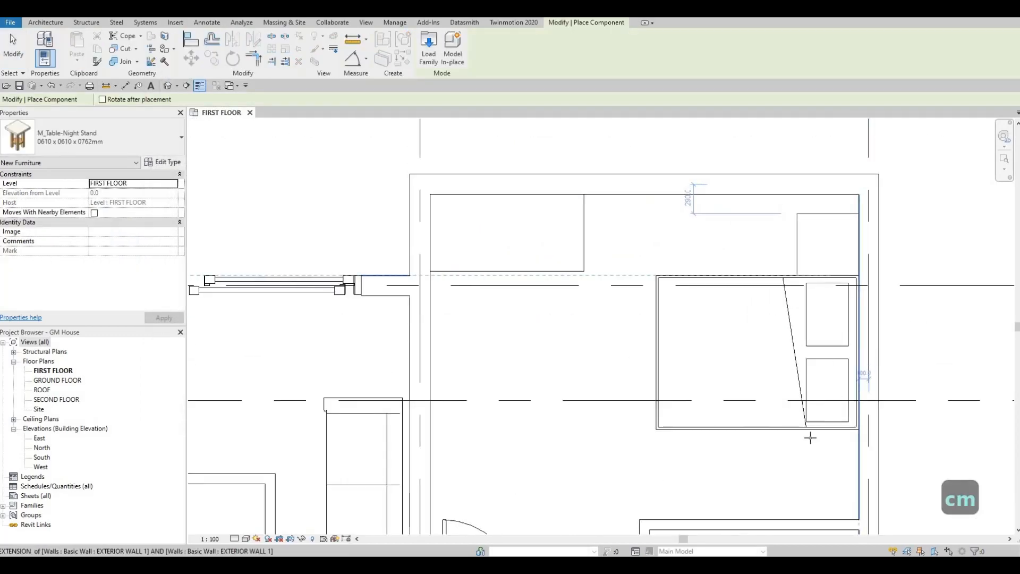
{"action": "left_click", "coordinate": [827, 458]}
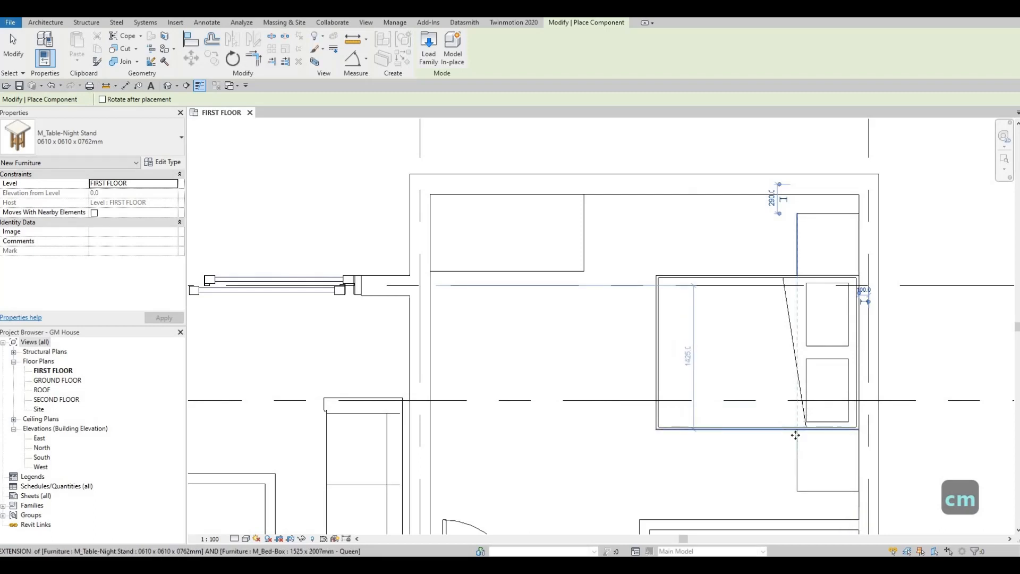
{"action": "key", "text": "Escape"}
{"action": "scroll", "coordinate": [713, 319], "scroll_direction": "down", "scroll_amount": 3}
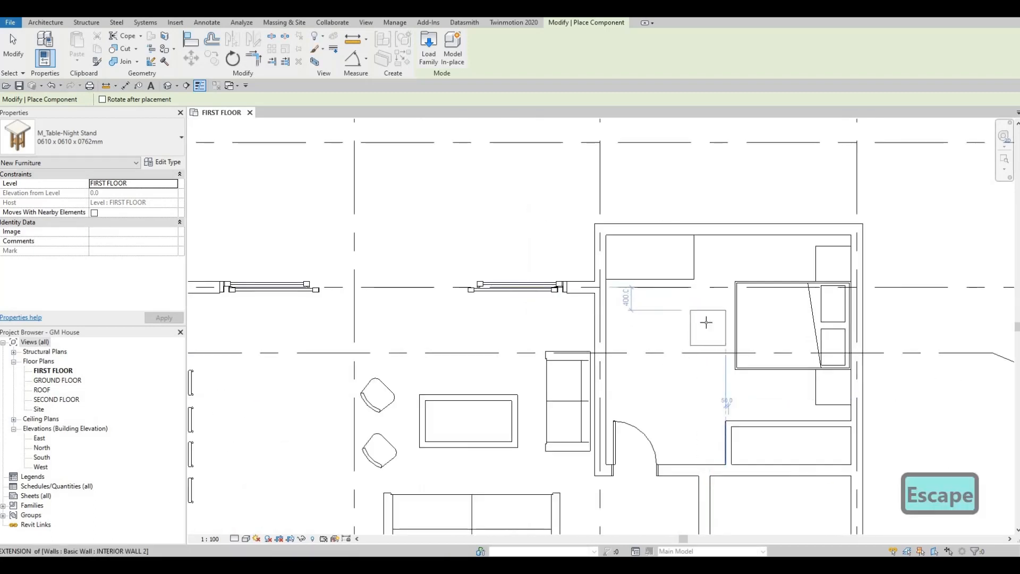
- Load the M_Chair-Executive family from the furniture library's Seating folder
{"action": "scroll", "coordinate": [713, 323], "scroll_direction": "down", "scroll_amount": 1}
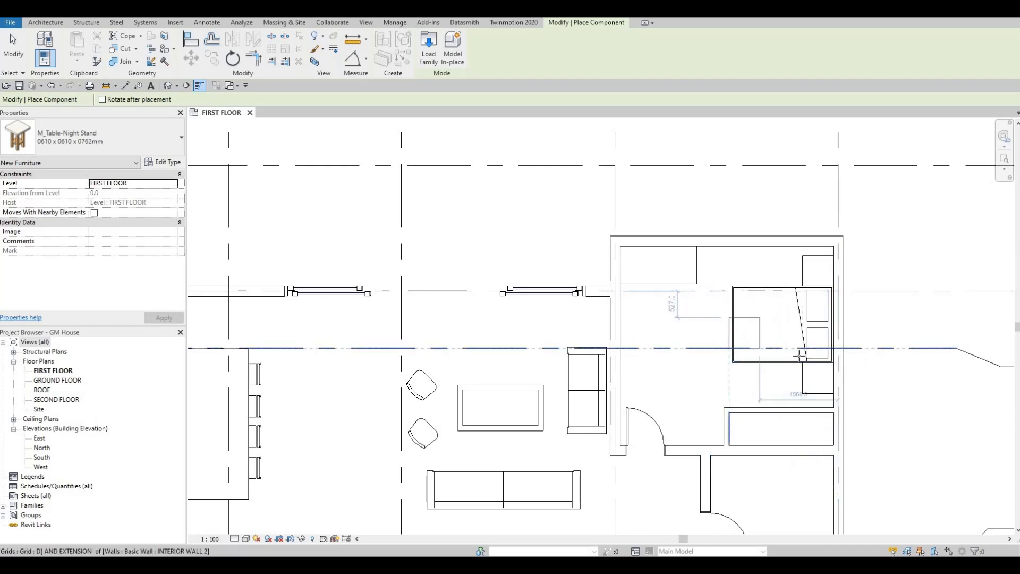
{"action": "key", "text": "Escape"}
{"action": "key", "text": "Escape"}
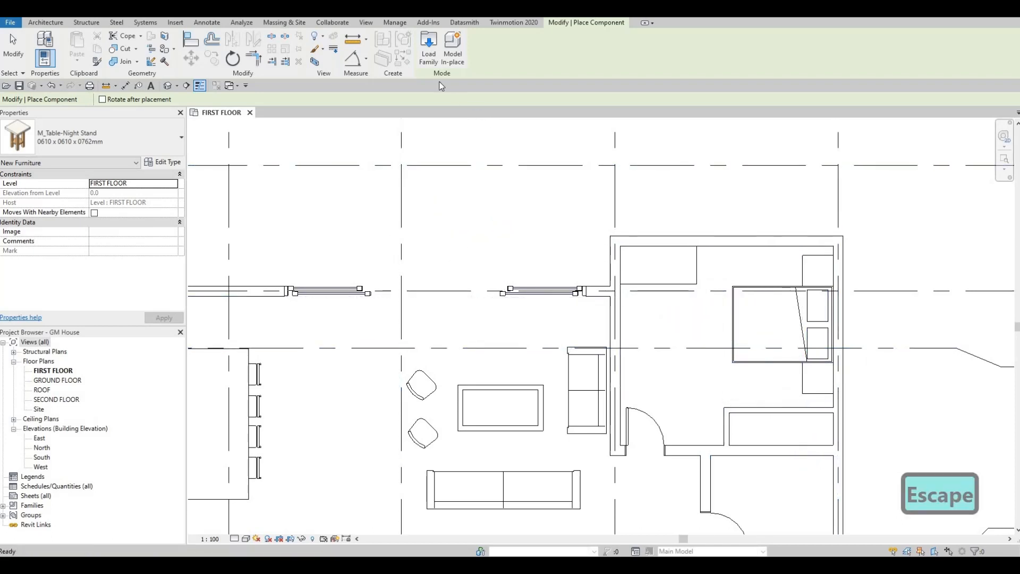
{"action": "left_click", "coordinate": [428, 61]}
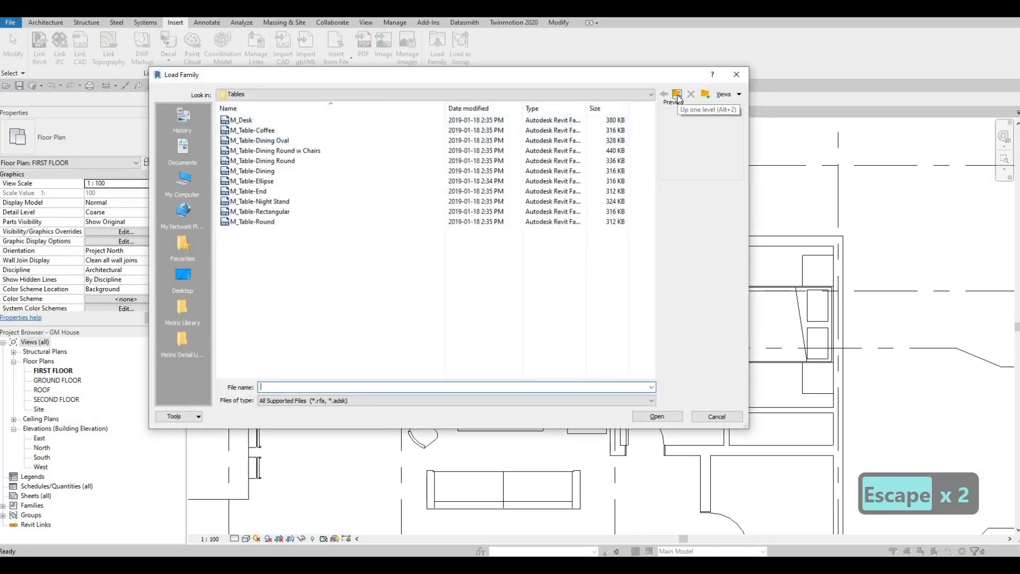
{"action": "key", "text": "alt+2"}
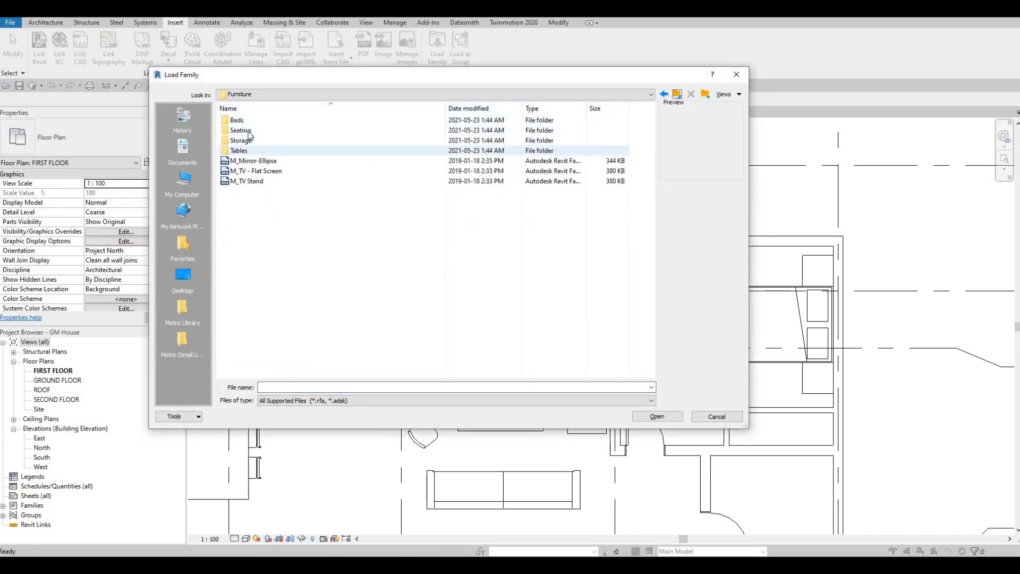
{"action": "double_click", "coordinate": [252, 131]}
{"action": "left_click", "coordinate": [273, 121]}
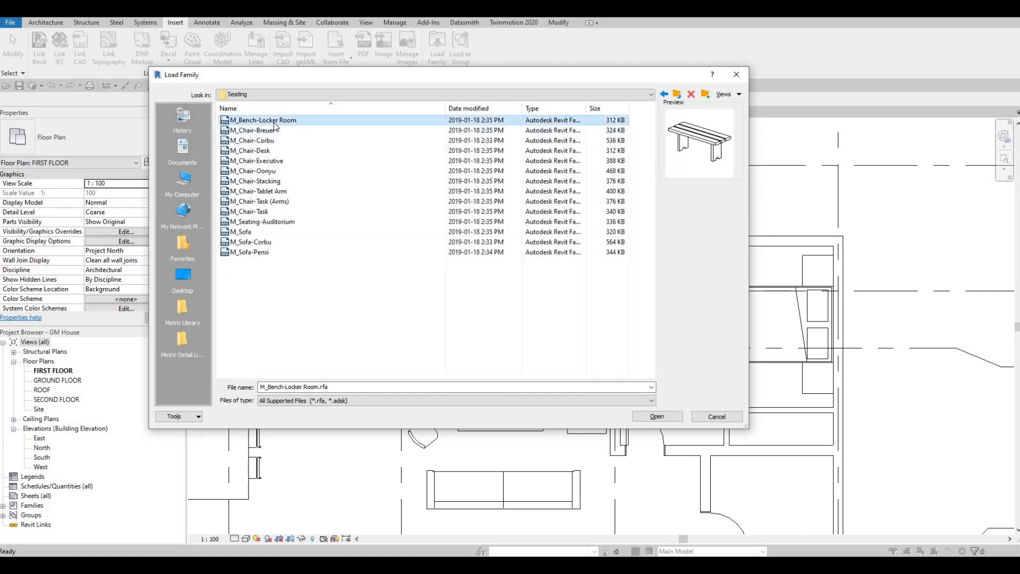
{"action": "key", "text": "Down"}
{"action": "key", "text": "Down"}
{"action": "key", "text": "Down"}
{"action": "key", "text": "Down"}
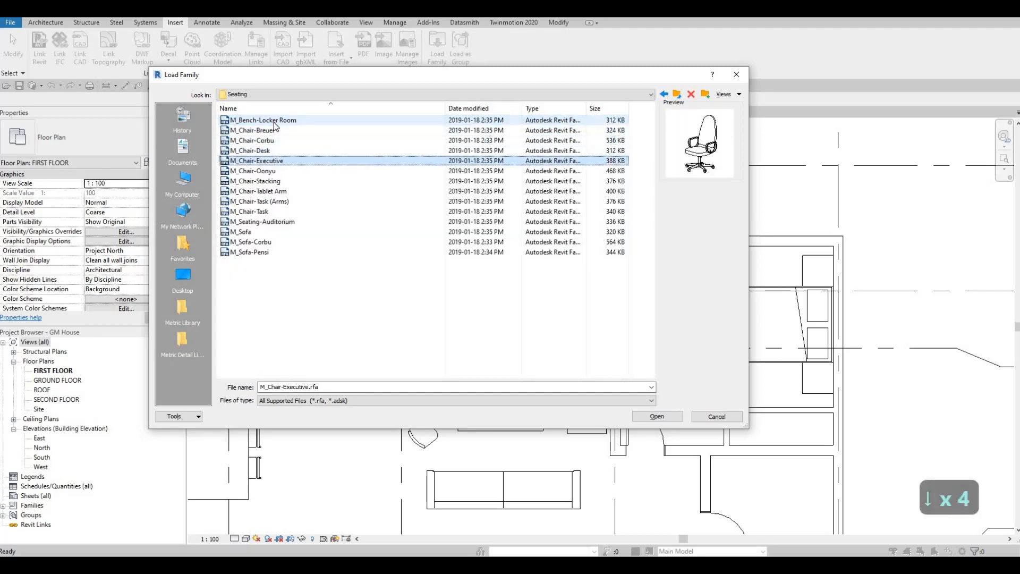
{"action": "left_click", "coordinate": [665, 418]}
- Place an M_Chair-Executive component at the south side of the bedroom desk, partly tucked under it
{"action": "key", "text": "c"}
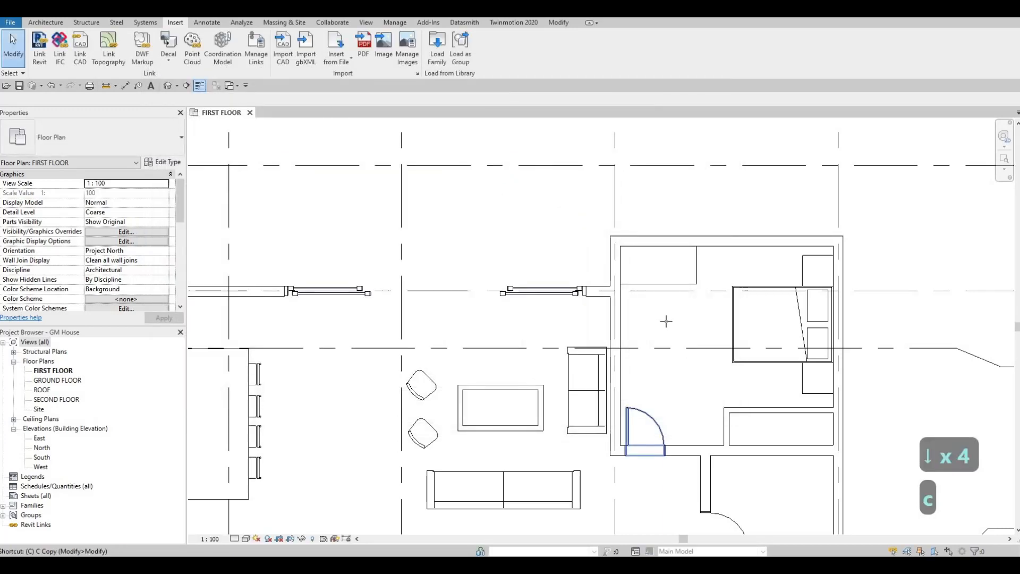
{"action": "key", "text": "m"}
{"action": "scroll", "coordinate": [659, 303], "scroll_direction": "up", "scroll_amount": 3}
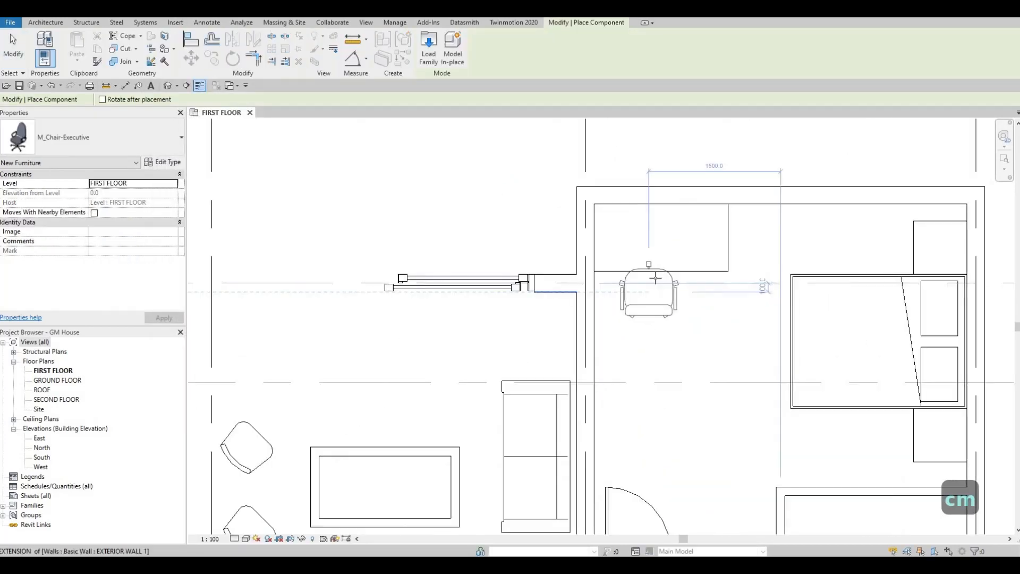
{"action": "left_click", "coordinate": [655, 280]}
{"action": "key", "text": "Escape"}
{"action": "key", "text": "Escape"}
{"action": "key", "text": "Escape"}
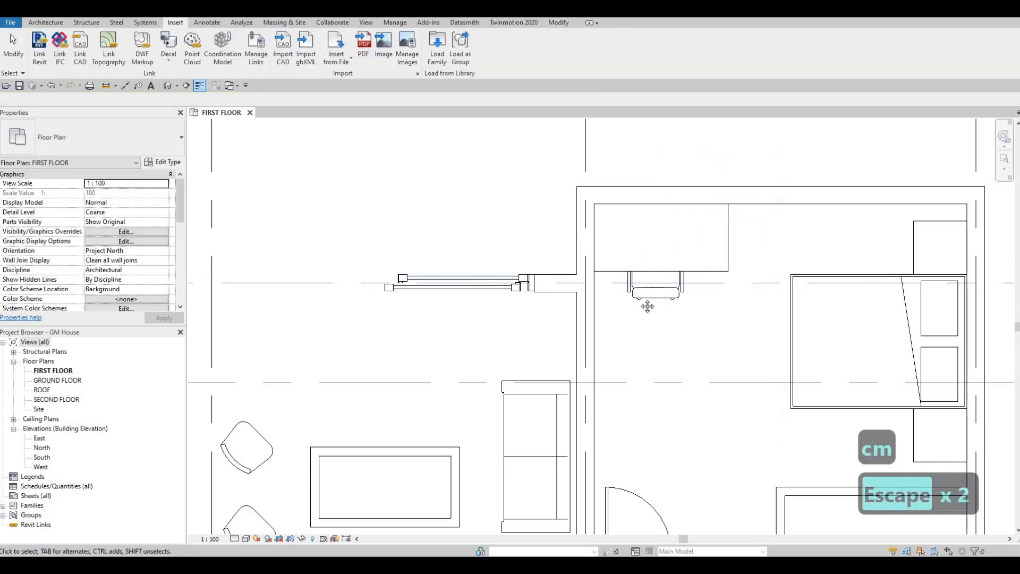
- Open the M_Door-Interior-Double-Sliding-2_Panel-Wood family from the library's Doors > Residential folder for loading
{"action": "scroll", "coordinate": [643, 334], "scroll_direction": "down", "scroll_amount": 2}
{"action": "scroll", "coordinate": [661, 327], "scroll_direction": "down", "scroll_amount": 3}
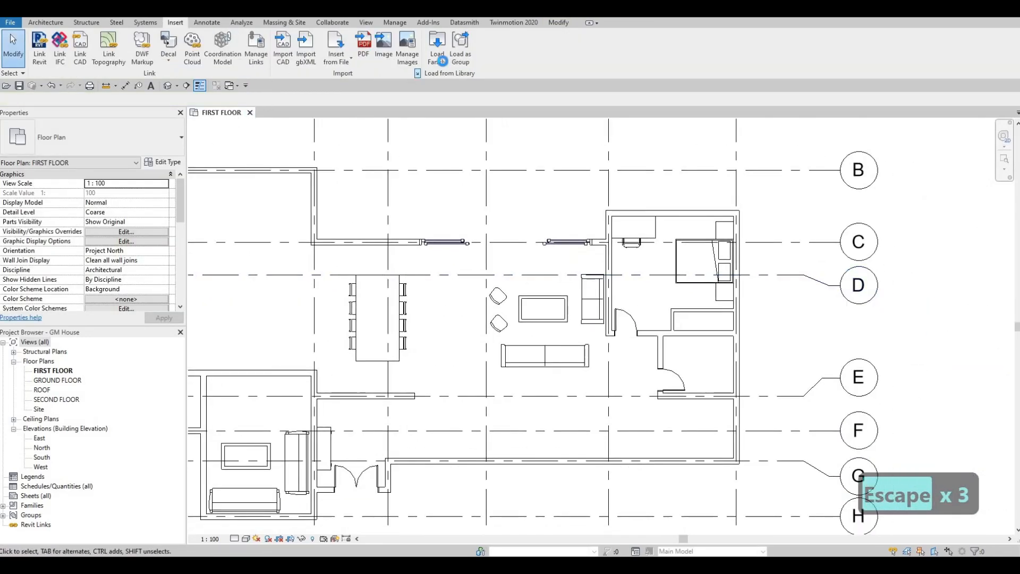
{"action": "left_click", "coordinate": [437, 59]}
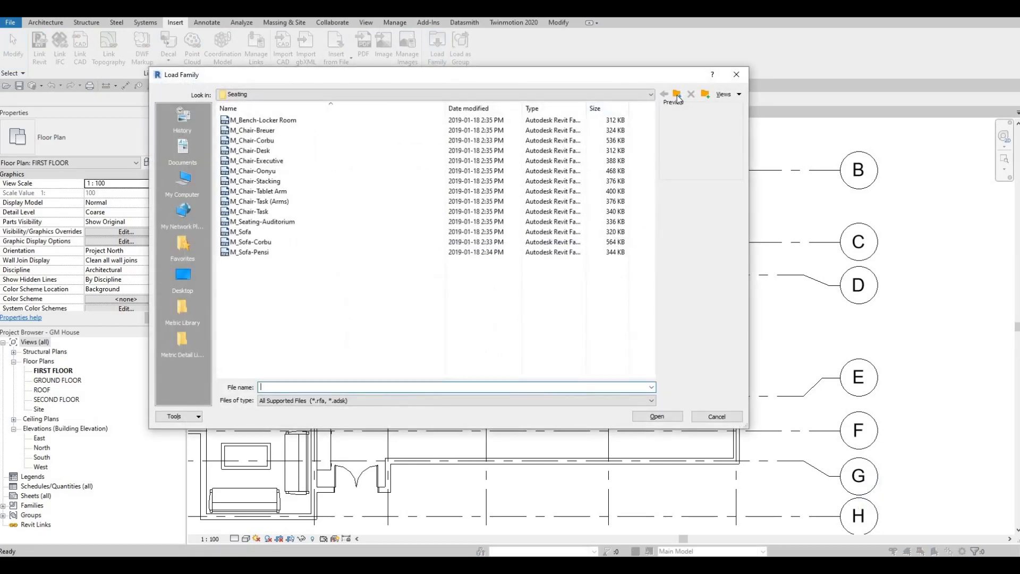
{"action": "left_click", "coordinate": [678, 96]}
{"action": "left_click", "coordinate": [678, 96]}
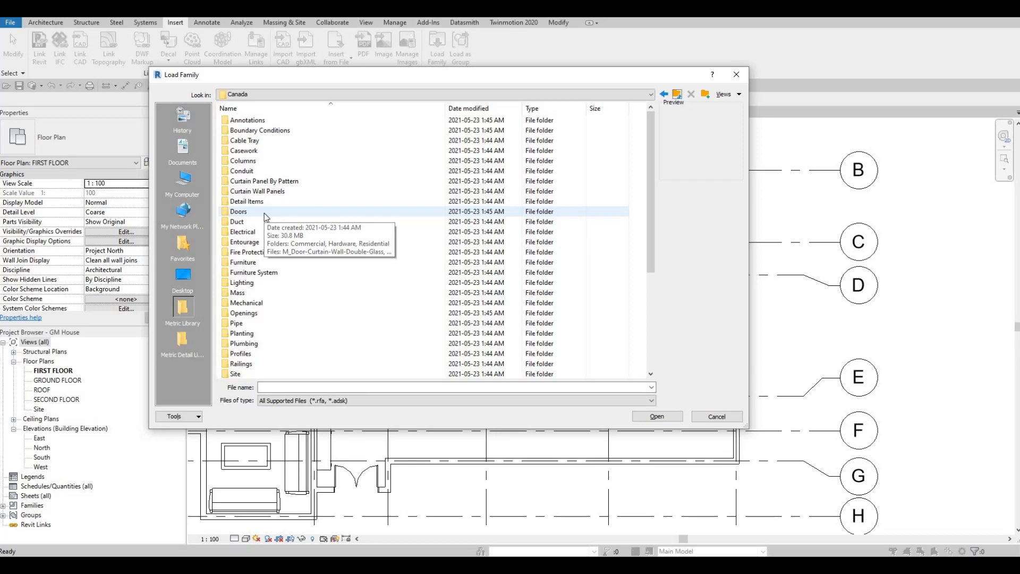
{"action": "double_click", "coordinate": [264, 212]}
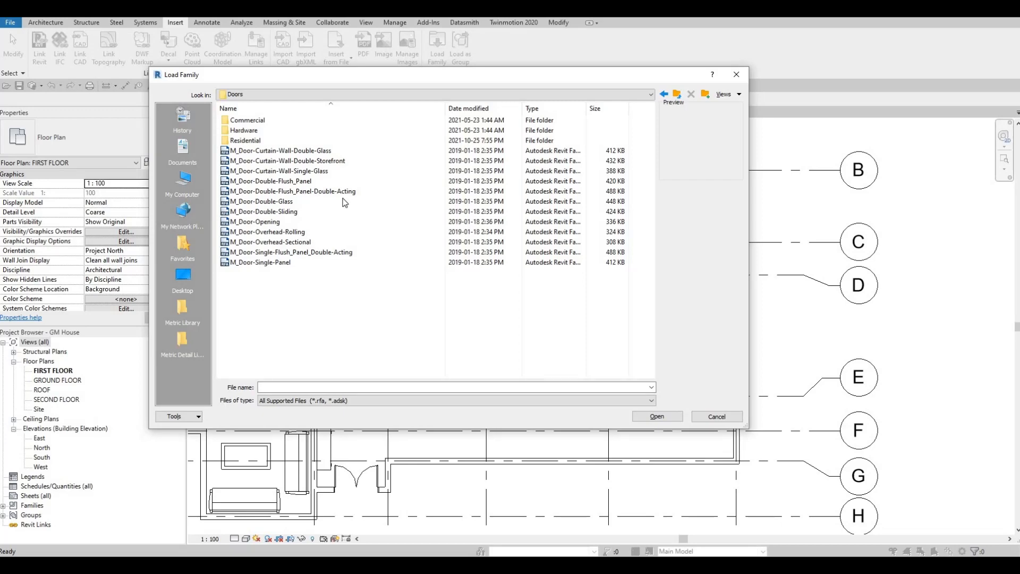
{"action": "double_click", "coordinate": [248, 141]}
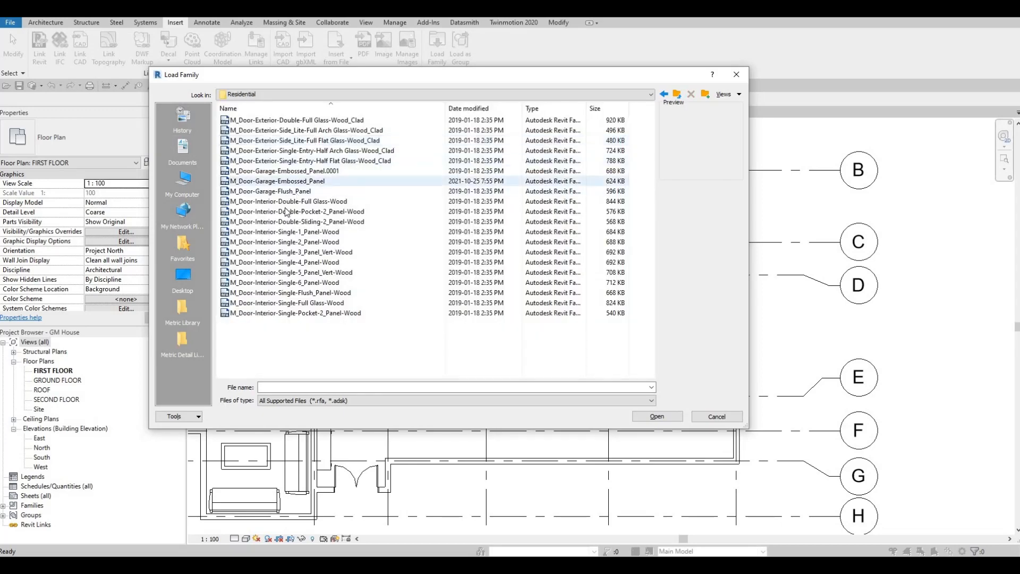
{"action": "left_click", "coordinate": [283, 212]}
{"action": "left_click", "coordinate": [287, 201]}
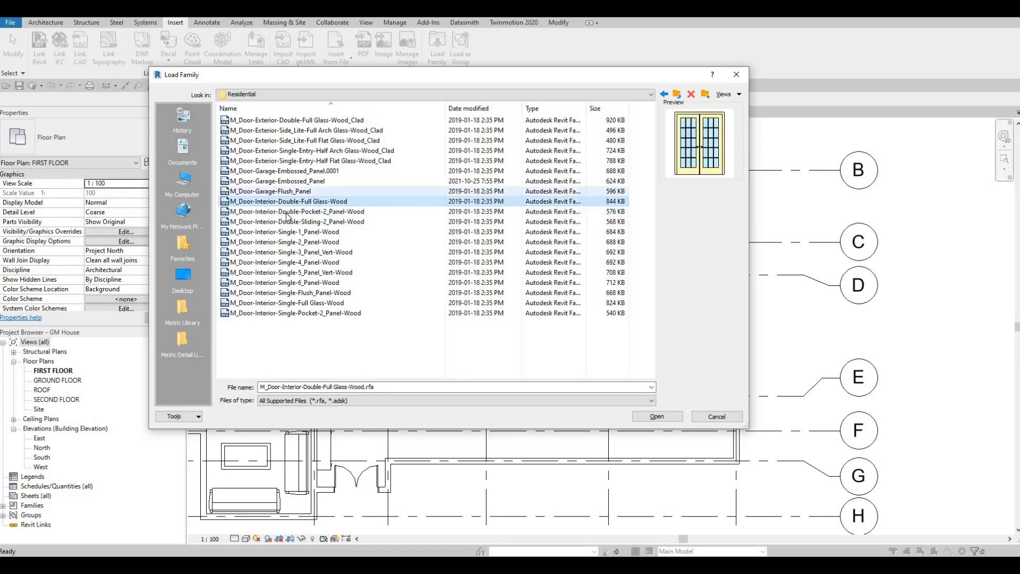
{"action": "left_click", "coordinate": [279, 222]}
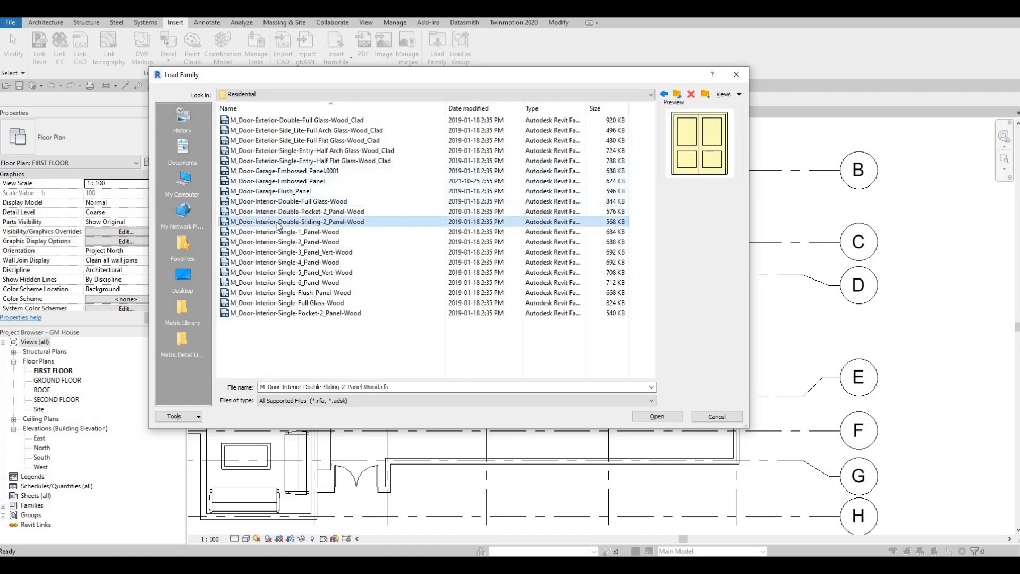
{"action": "left_click", "coordinate": [657, 416]}
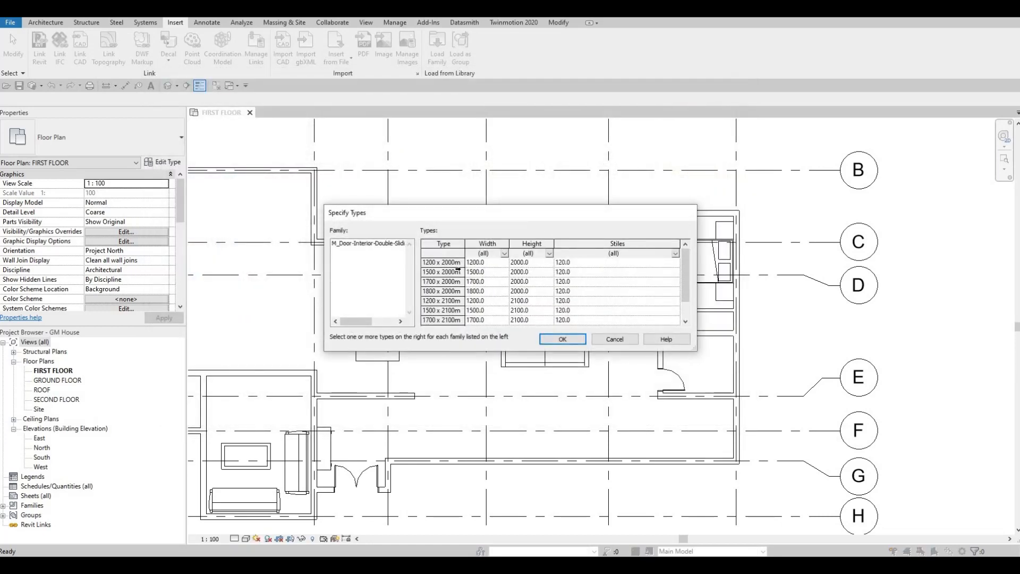
- Load all available size types of the double sliding door family into the project
{"action": "left_click", "coordinate": [470, 273]}
{"action": "key", "text": "ctrl+a"}
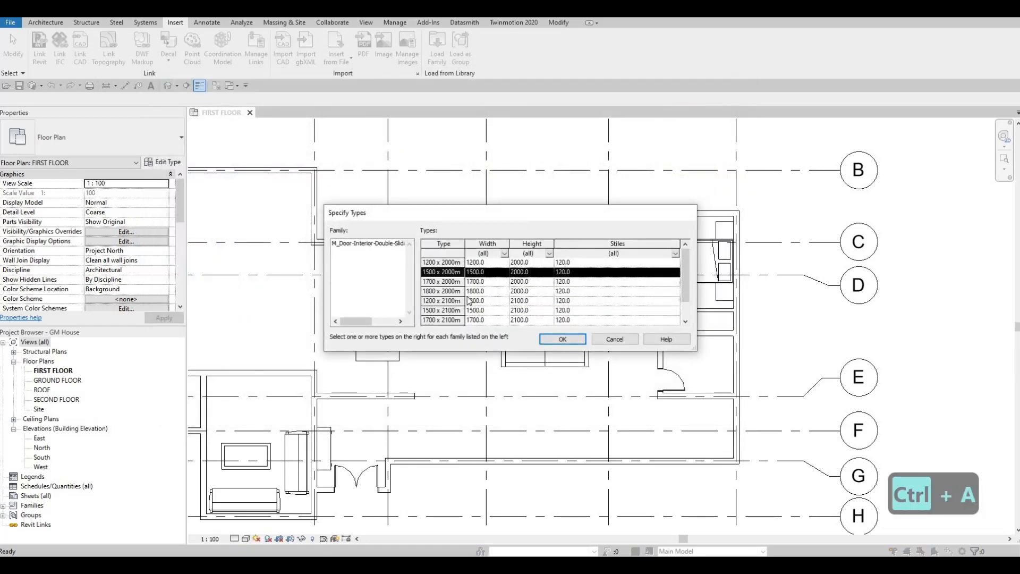
{"action": "scroll", "coordinate": [470, 300], "scroll_direction": "down", "scroll_amount": 1}
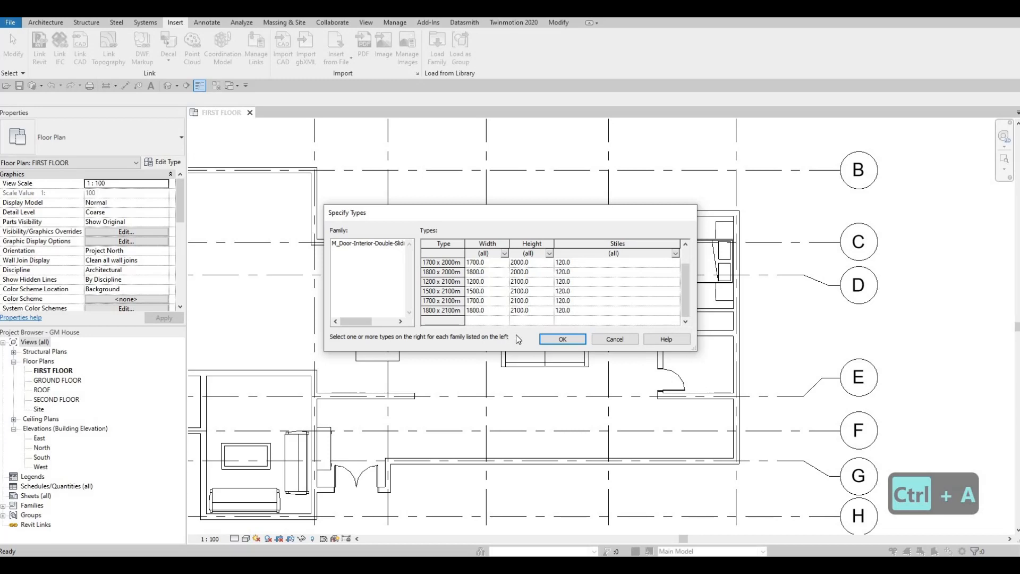
{"action": "key", "text": "ctrl+a"}
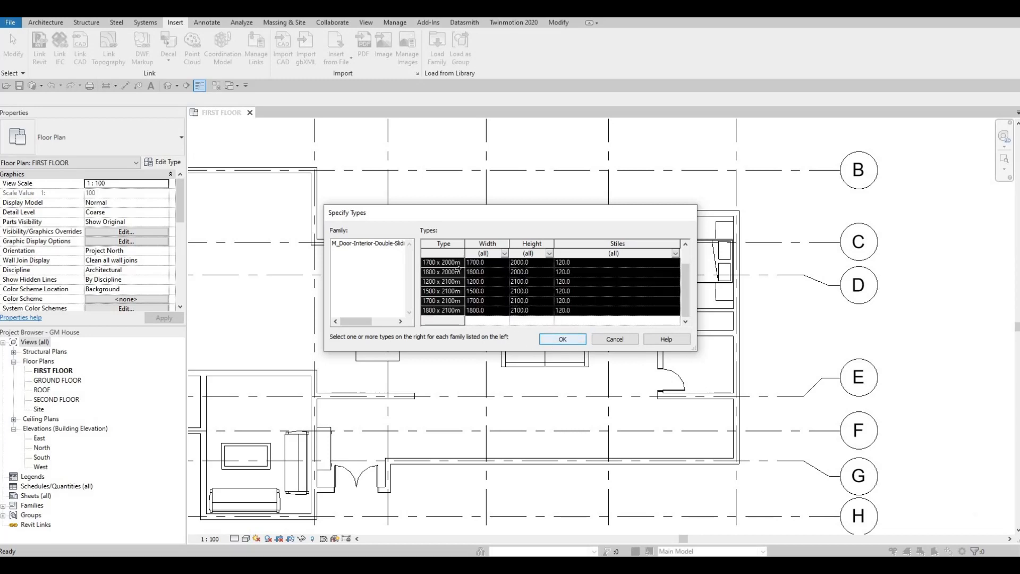
{"action": "left_click", "coordinate": [569, 340]}
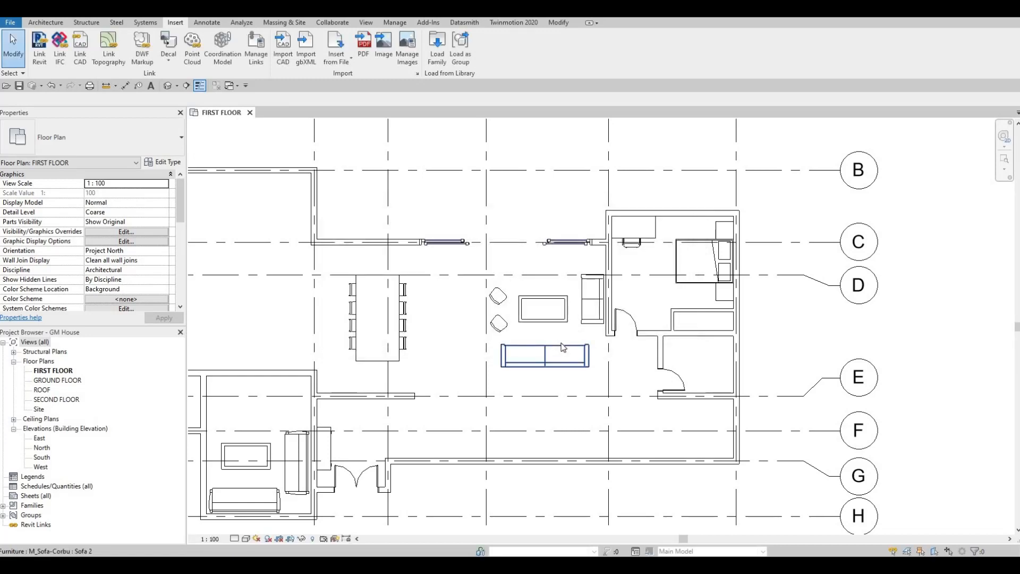
- Place a 1200 x 2000mm double sliding door centred in the north wall of the bedroom closet
{"action": "key", "text": "d"}
{"action": "key", "text": "r"}
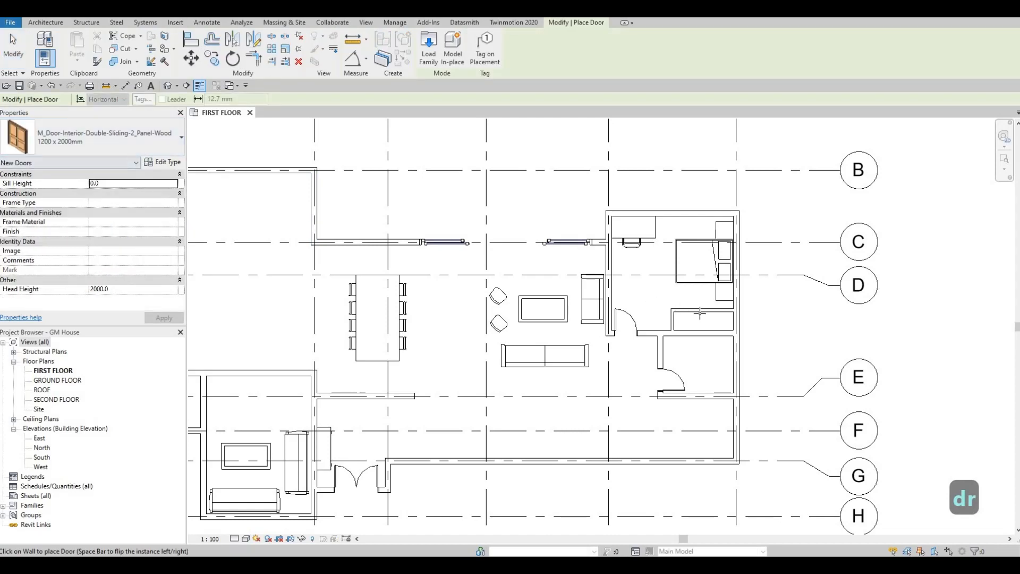
{"action": "scroll", "coordinate": [706, 313], "scroll_direction": "up", "scroll_amount": 2}
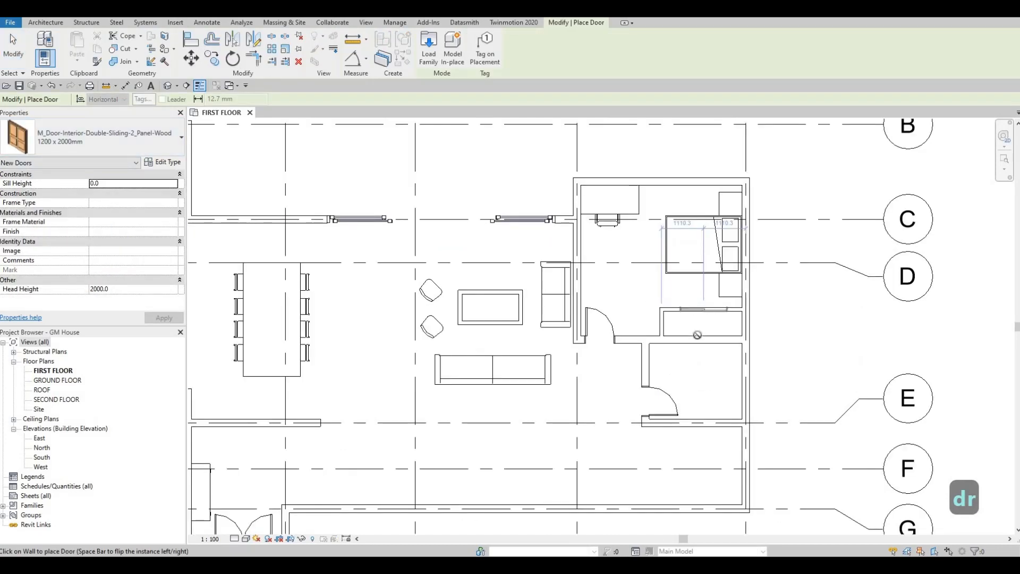
{"action": "key", "text": "Escape"}
{"action": "key", "text": "Escape"}
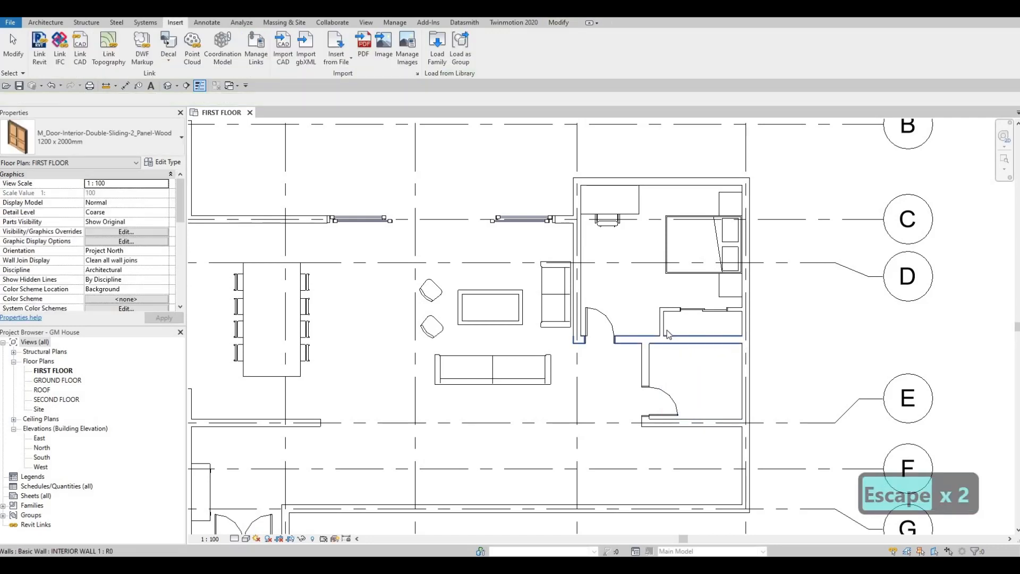
{"action": "key", "text": "Escape"}
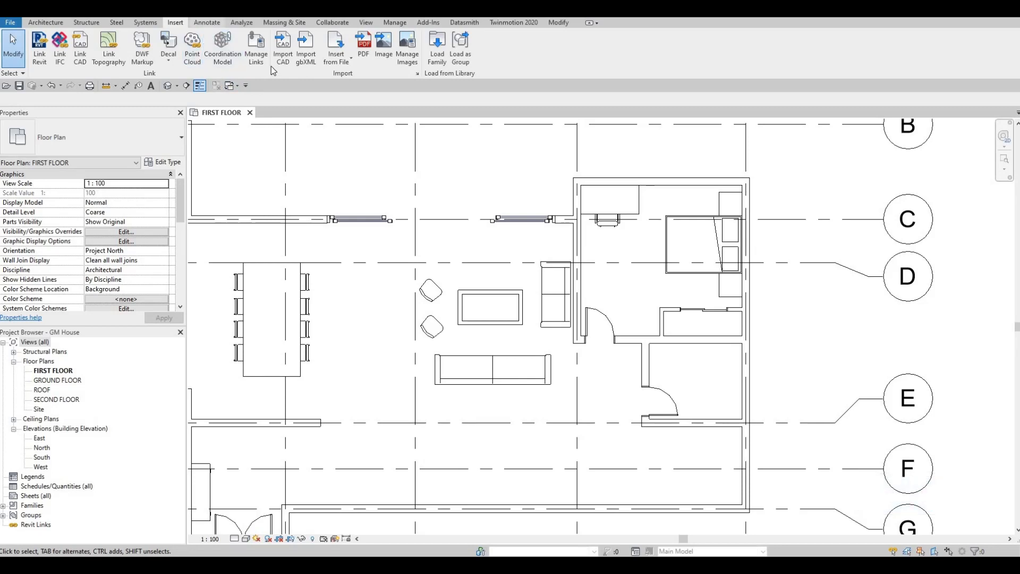
- Draw a horizontal detail line in the <Demolished> line style, about 2070 mm long, across the middle of the bedroom closet
{"action": "scroll", "coordinate": [271, 66], "scroll_direction": "down", "scroll_amount": 1}
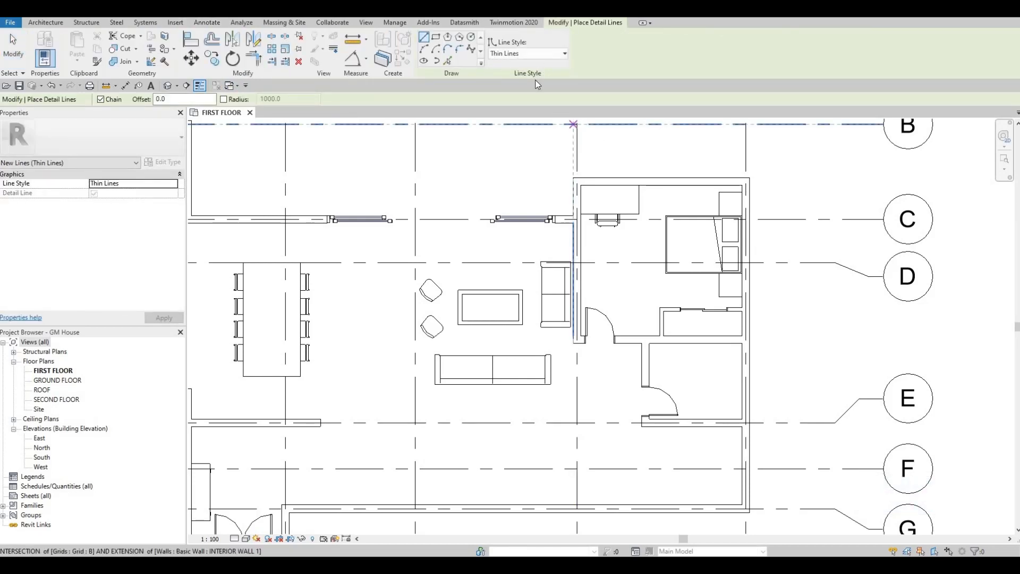
{"action": "left_click", "coordinate": [537, 53]}
{"action": "left_click", "coordinate": [523, 88]}
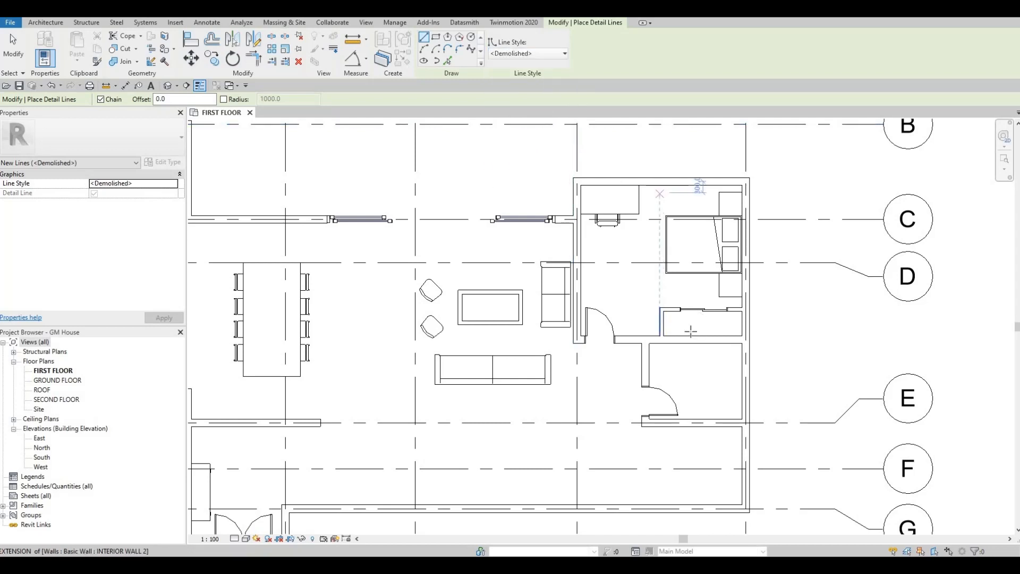
{"action": "scroll", "coordinate": [691, 331], "scroll_direction": "up", "scroll_amount": 5}
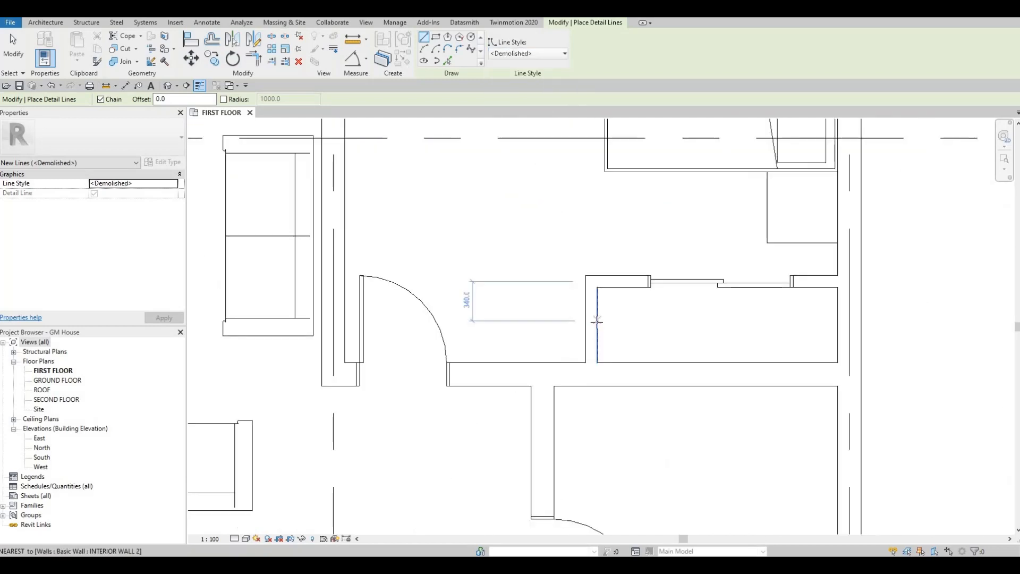
{"action": "left_click", "coordinate": [597, 324]}
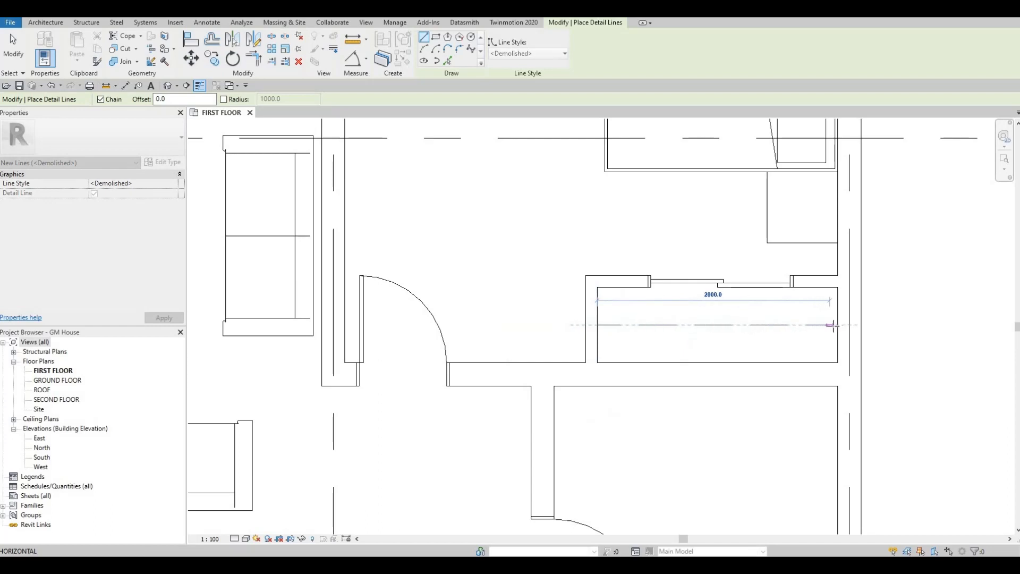
{"action": "left_click", "coordinate": [831, 325]}
{"action": "key", "text": "Escape"}
- Draw a second <Demolished> detail line across the closet, parallel to and about 20 mm below the first
{"action": "scroll", "coordinate": [592, 325], "scroll_direction": "up", "scroll_amount": 2}
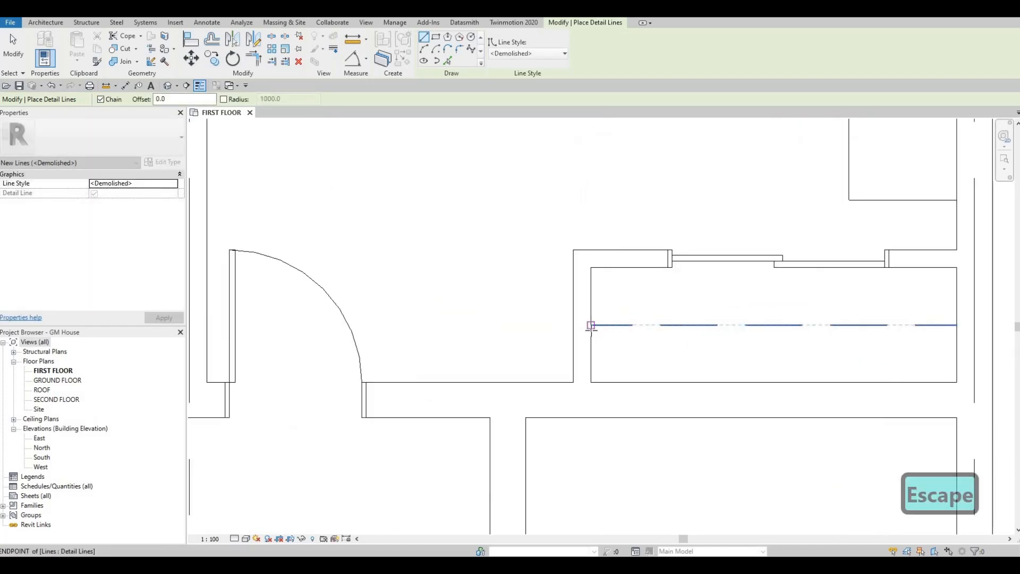
{"action": "left_click", "coordinate": [591, 327]}
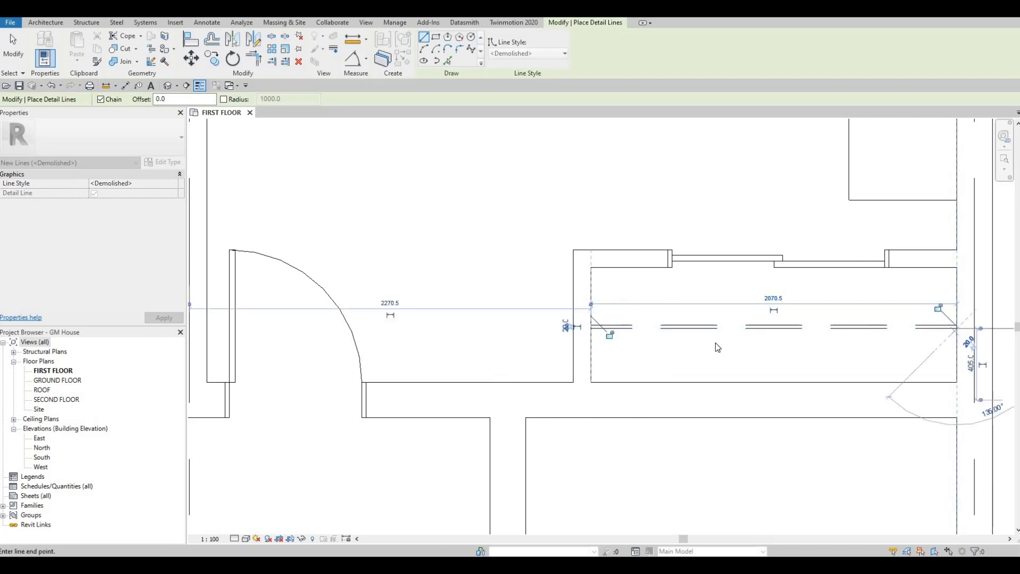
{"action": "key", "text": "Escape"}
{"action": "key", "text": "Escape"}
{"action": "scroll", "coordinate": [686, 293], "scroll_direction": "down", "scroll_amount": 5}
{"action": "scroll", "coordinate": [744, 301], "scroll_direction": "down", "scroll_amount": 3}
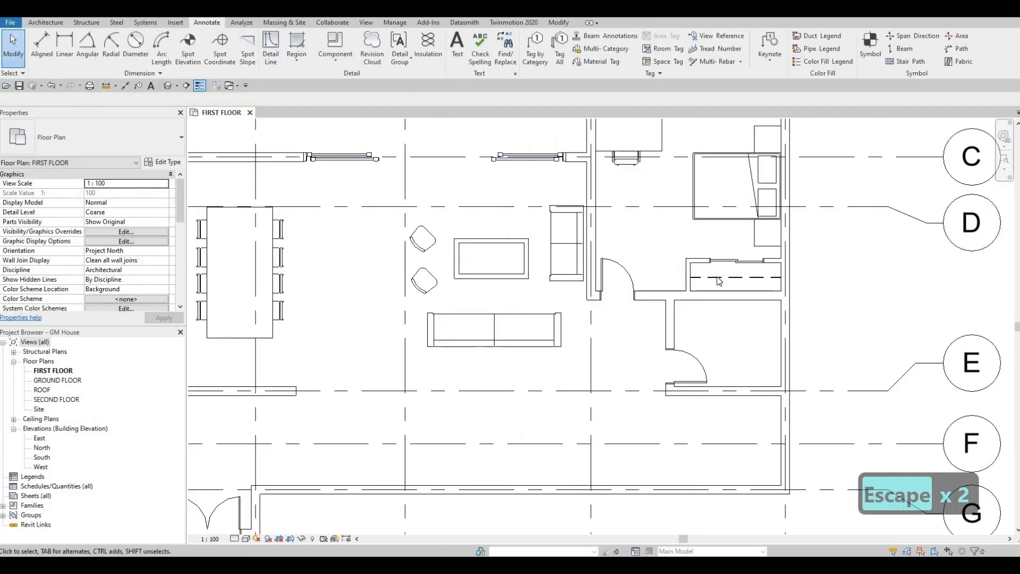
{"action": "key", "text": "Escape"}
- Nudge the upper dashed closet line north by two increments to widen the gap between the two lines
{"action": "scroll", "coordinate": [733, 273], "scroll_direction": "up", "scroll_amount": 4}
{"action": "left_click", "coordinate": [733, 269]}
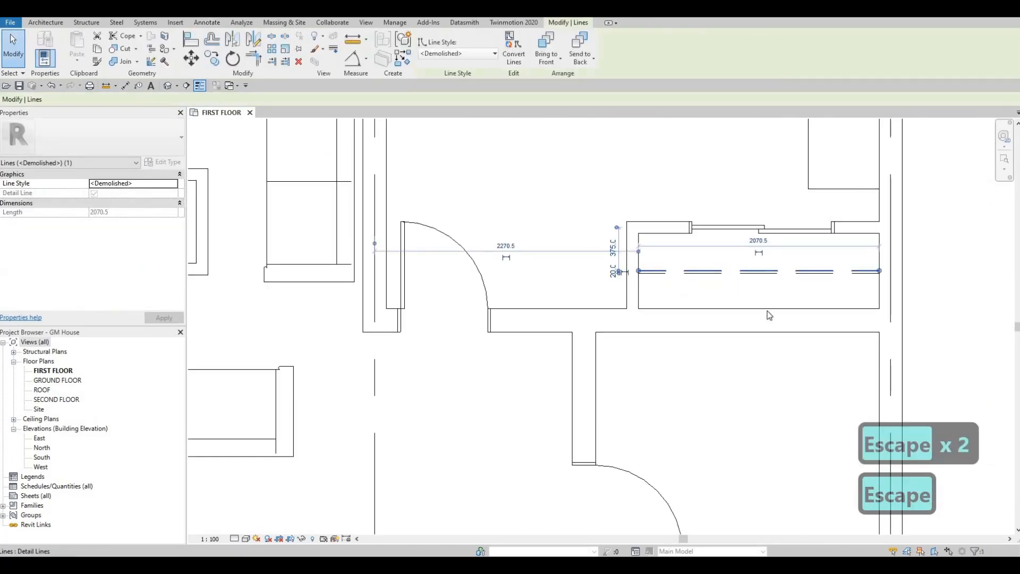
{"action": "key", "text": "Escape"}
{"action": "scroll", "coordinate": [653, 279], "scroll_direction": "down", "scroll_amount": 2}
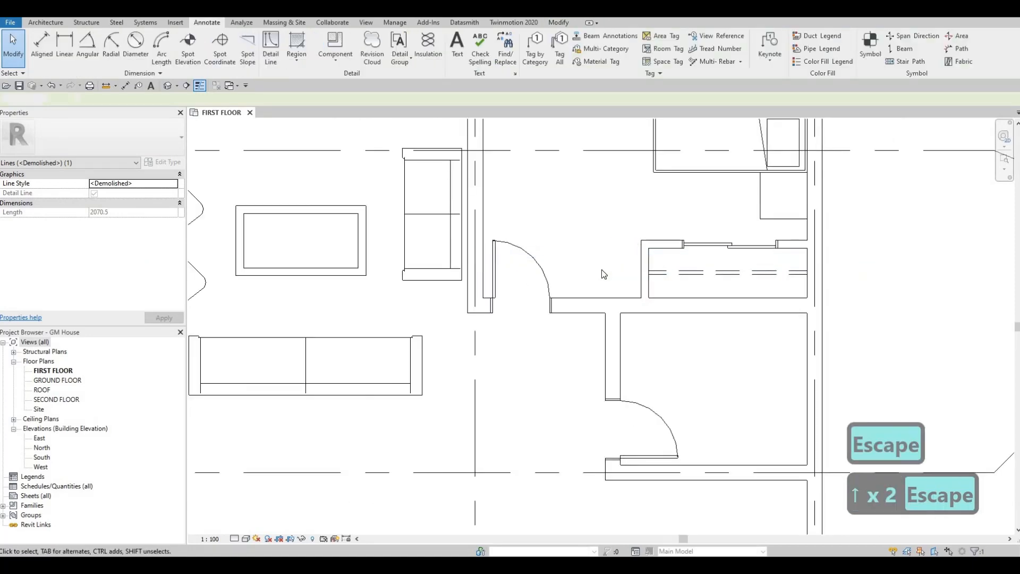
{"action": "key", "text": "Escape"}
{"action": "key", "text": "Escape"}
{"action": "scroll", "coordinate": [736, 239], "scroll_direction": "down", "scroll_amount": 3}
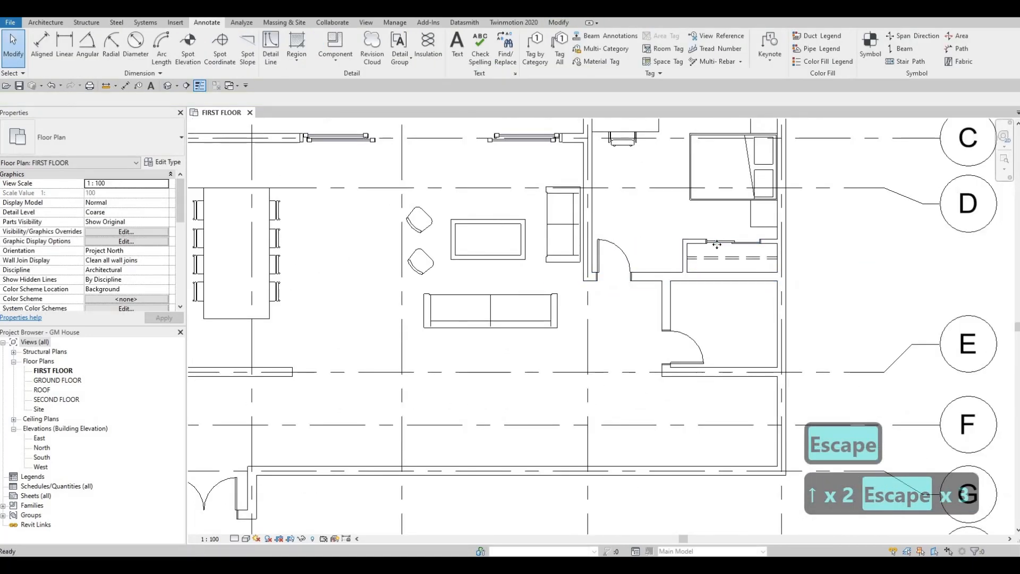
- Nudge the double sliding door in the bedroom closet's north wall west by one increment
{"action": "left_click", "coordinate": [717, 245]}
{"action": "key", "text": "Left"}
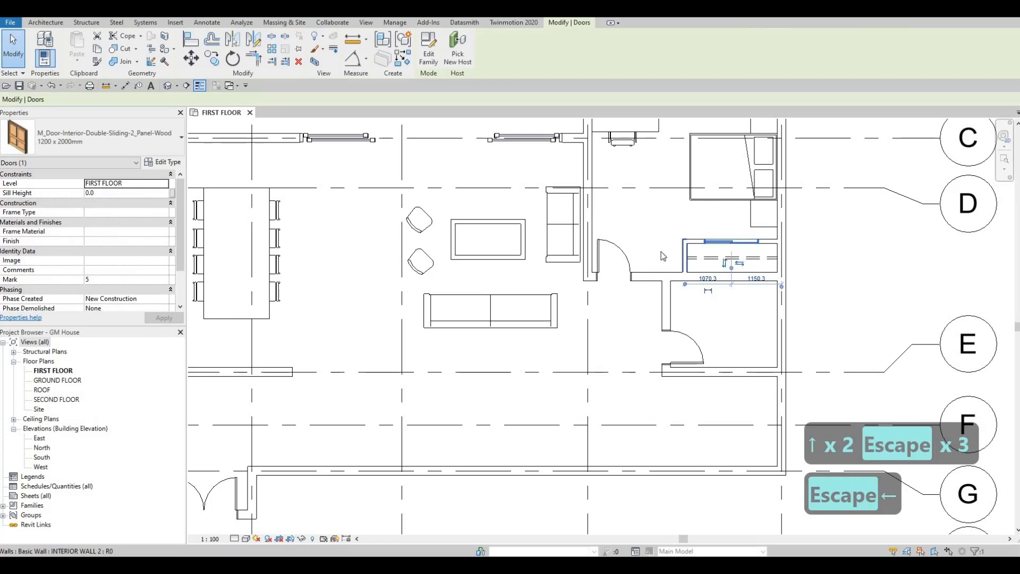
{"action": "key", "text": "Escape"}
- Browse the family library to load from Plumbing > Architectural > Fixtures > Water Closets
{"action": "scroll", "coordinate": [659, 264], "scroll_direction": "down", "scroll_amount": 2}
{"action": "scroll", "coordinate": [675, 259], "scroll_direction": "down", "scroll_amount": 1}
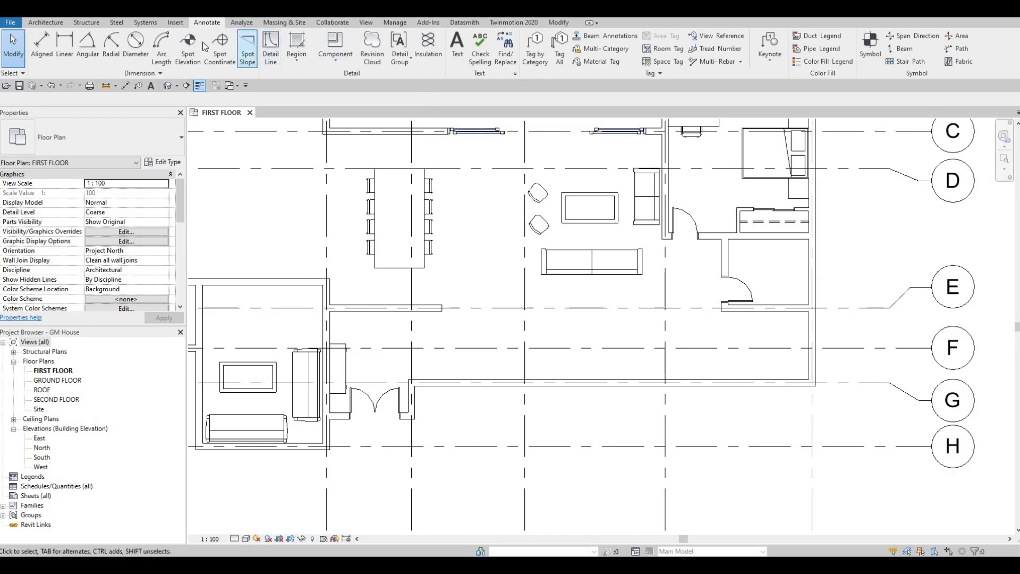
{"action": "left_click", "coordinate": [173, 23]}
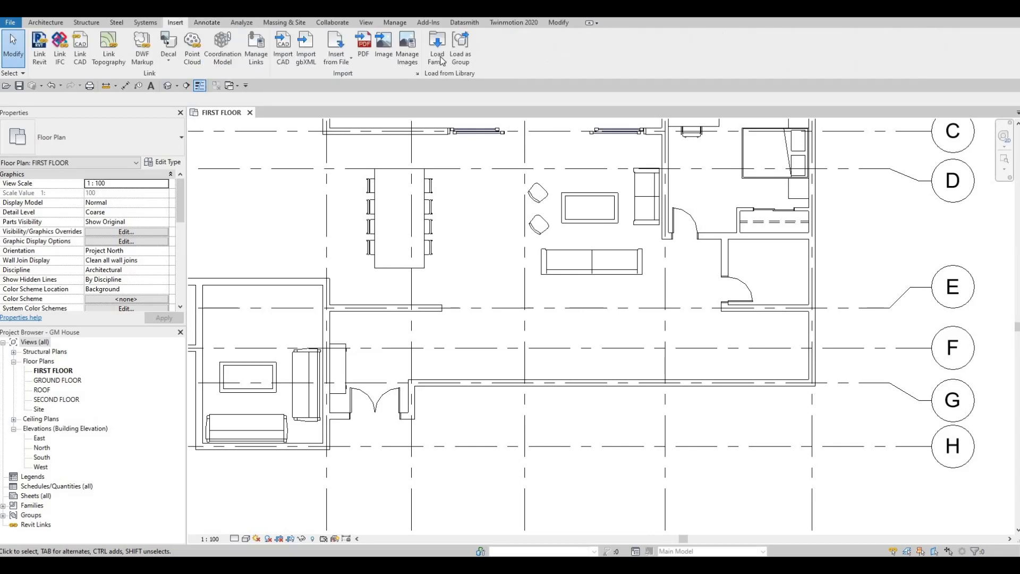
{"action": "left_click", "coordinate": [438, 57]}
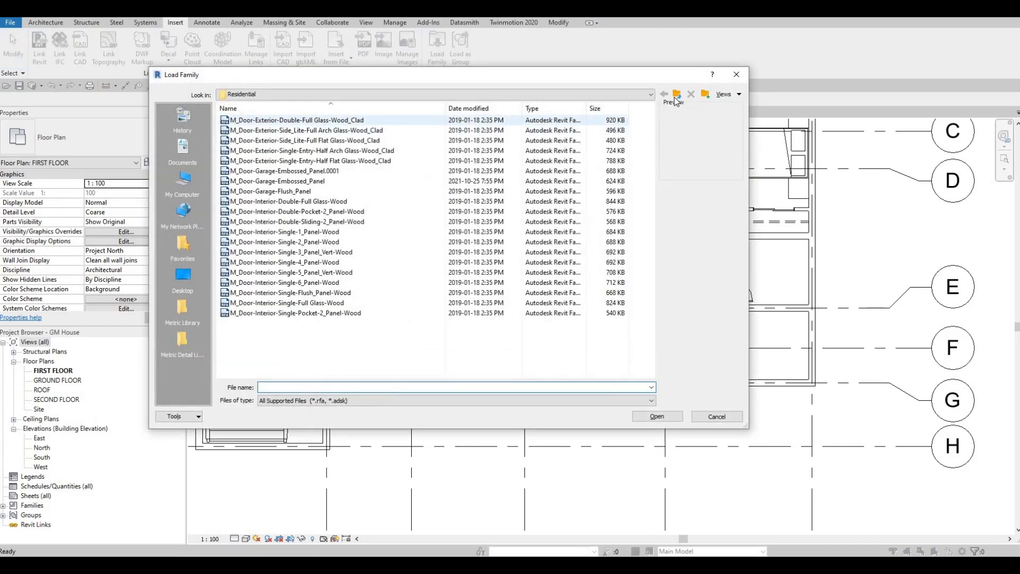
{"action": "left_click", "coordinate": [677, 96]}
{"action": "left_click", "coordinate": [678, 95]}
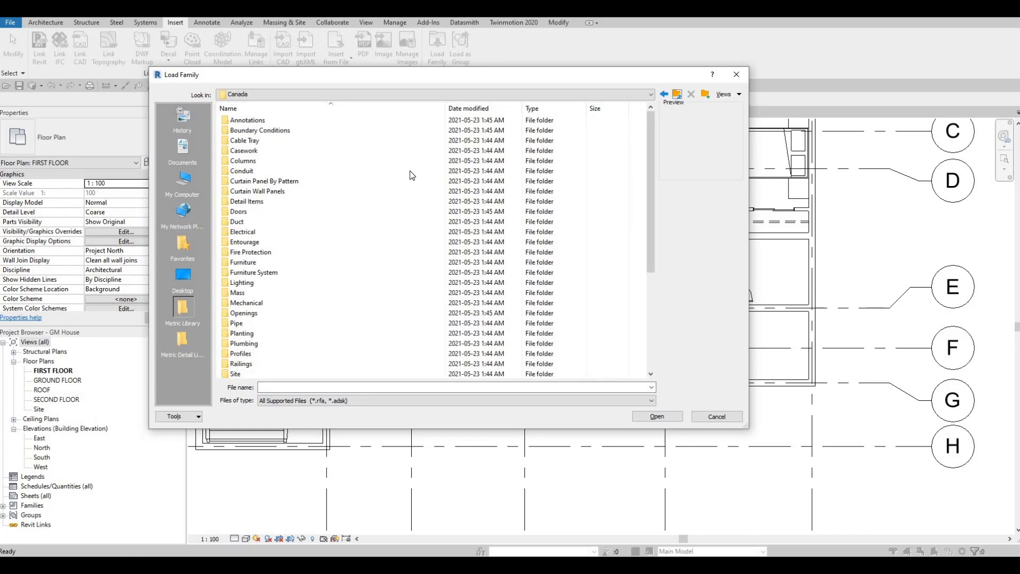
{"action": "scroll", "coordinate": [273, 244], "scroll_direction": "down", "scroll_amount": 5}
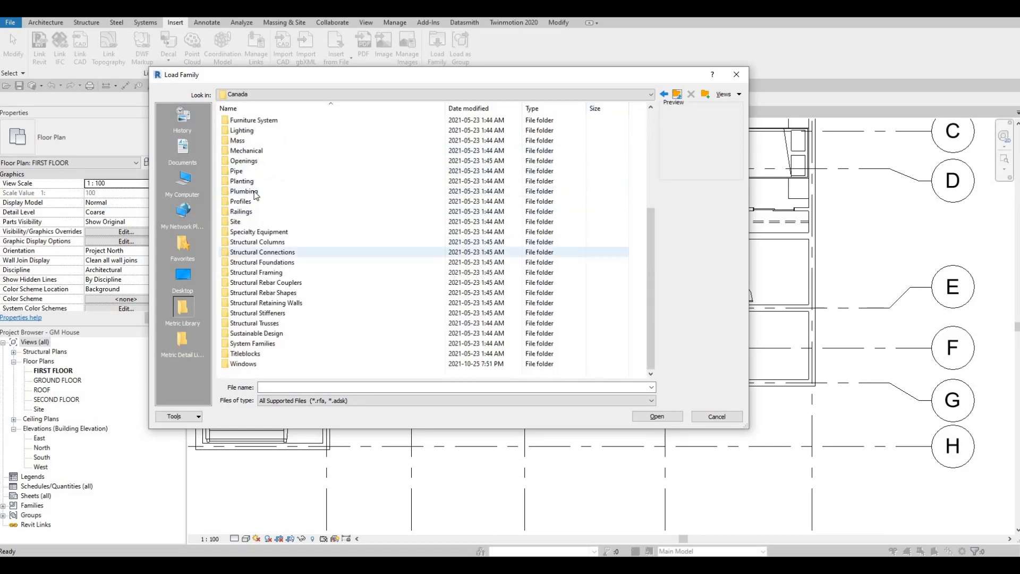
{"action": "double_click", "coordinate": [254, 191]}
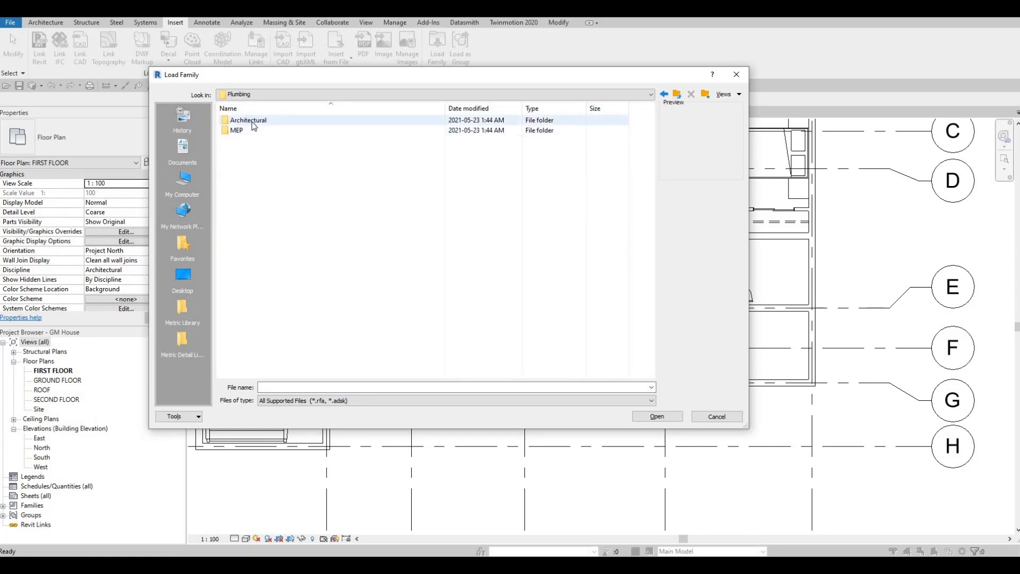
{"action": "double_click", "coordinate": [244, 123]}
{"action": "double_click", "coordinate": [247, 131]}
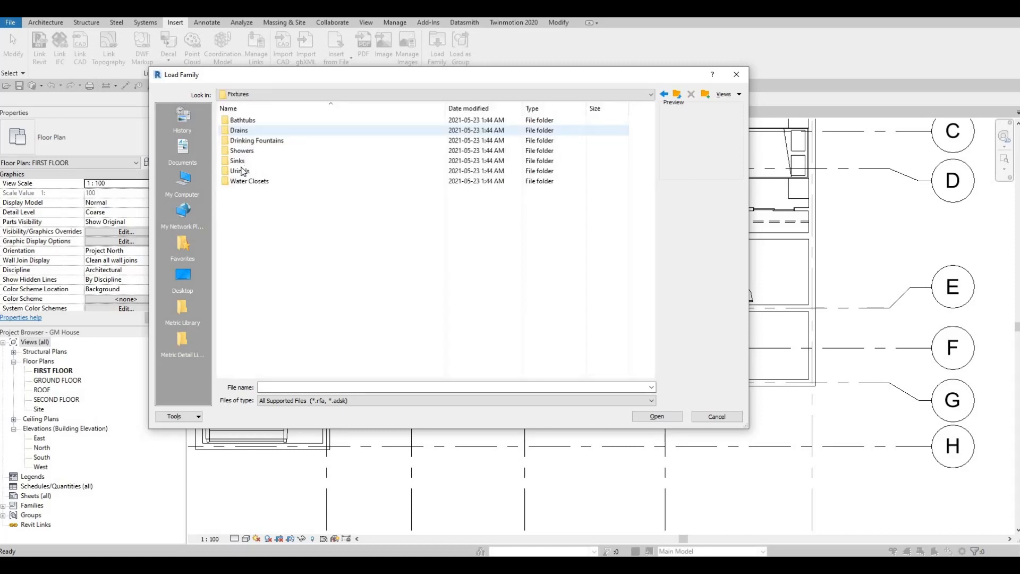
{"action": "double_click", "coordinate": [238, 181]}
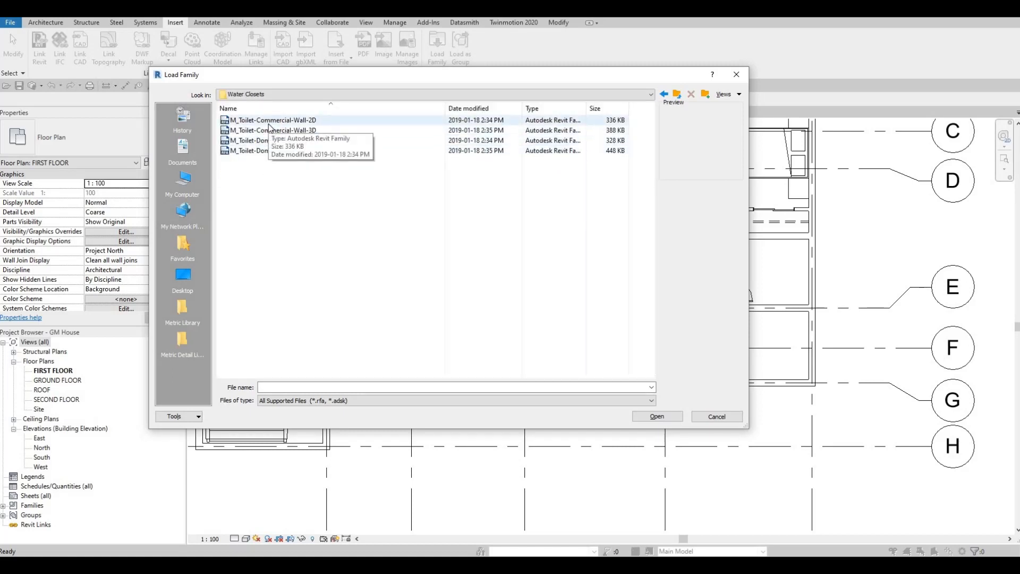
- Load the M_Toilet-Domestic-2D family into the project
{"action": "left_click", "coordinate": [273, 120]}
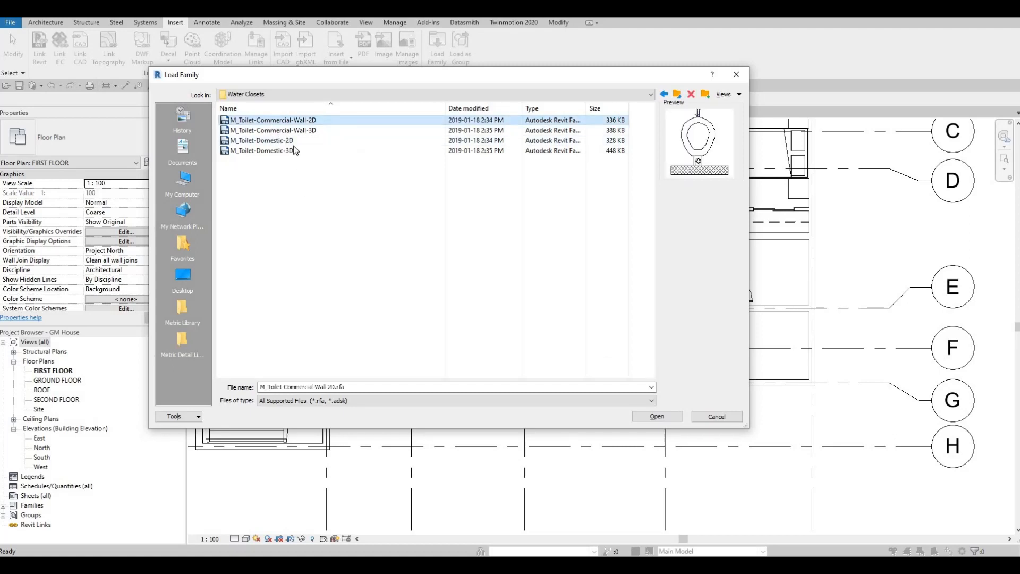
{"action": "left_click", "coordinate": [261, 141]}
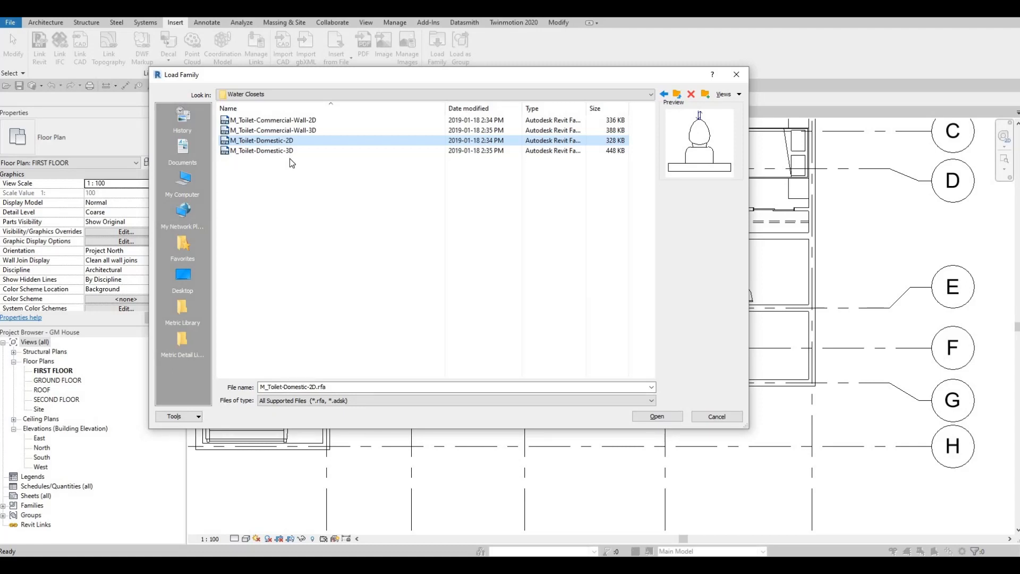
{"action": "left_click", "coordinate": [668, 416]}
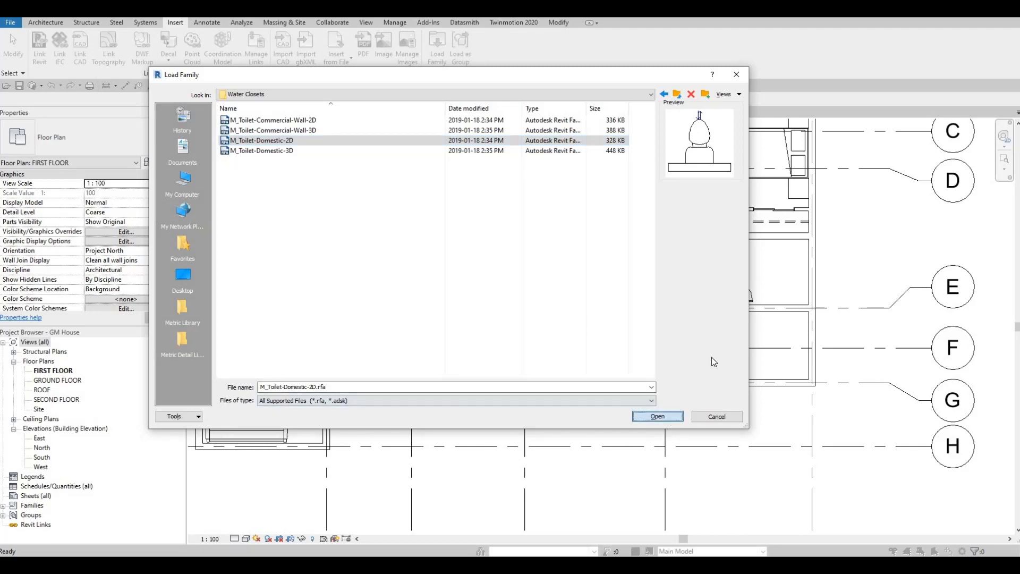
- Place the M_Toilet-Domestic-2D against the bathroom's north wall near its west corner, about 2020 mm from the east grid line
{"action": "key", "text": "c"}
{"action": "key", "text": "m"}
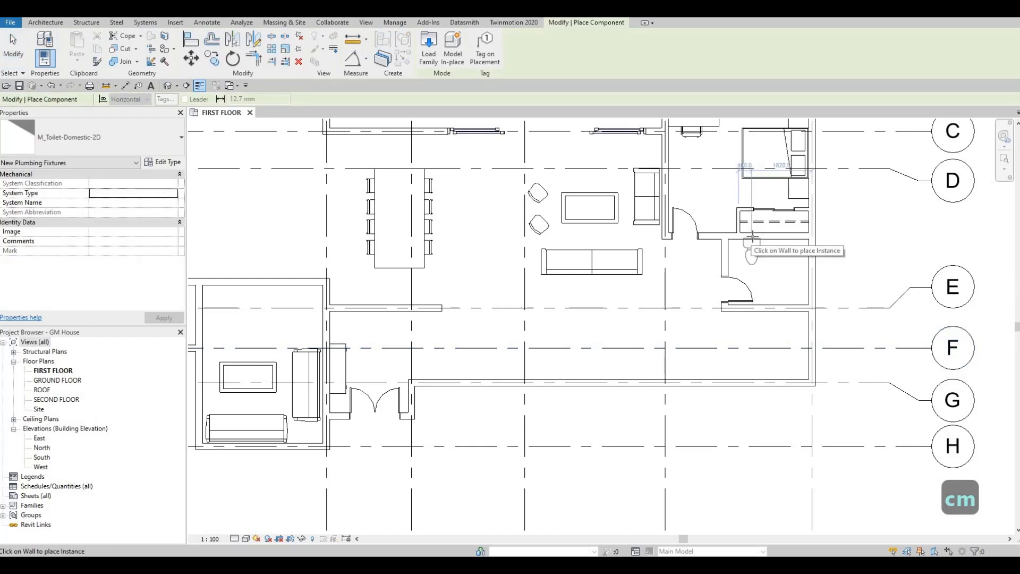
{"action": "scroll", "coordinate": [753, 236], "scroll_direction": "up", "scroll_amount": 5}
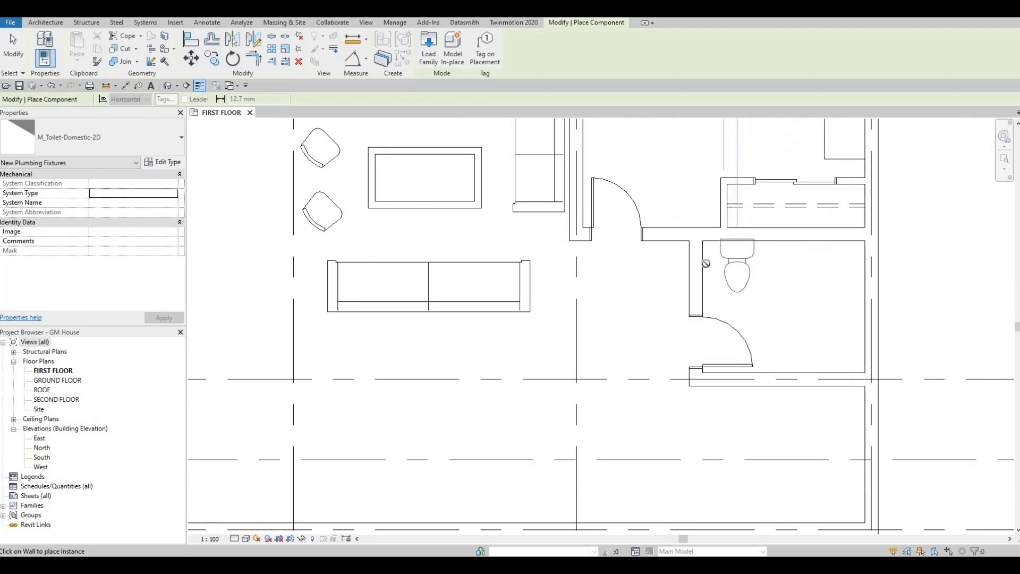
{"action": "left_click", "coordinate": [706, 263]}
{"action": "key", "text": "Escape"}
{"action": "key", "text": "Escape"}
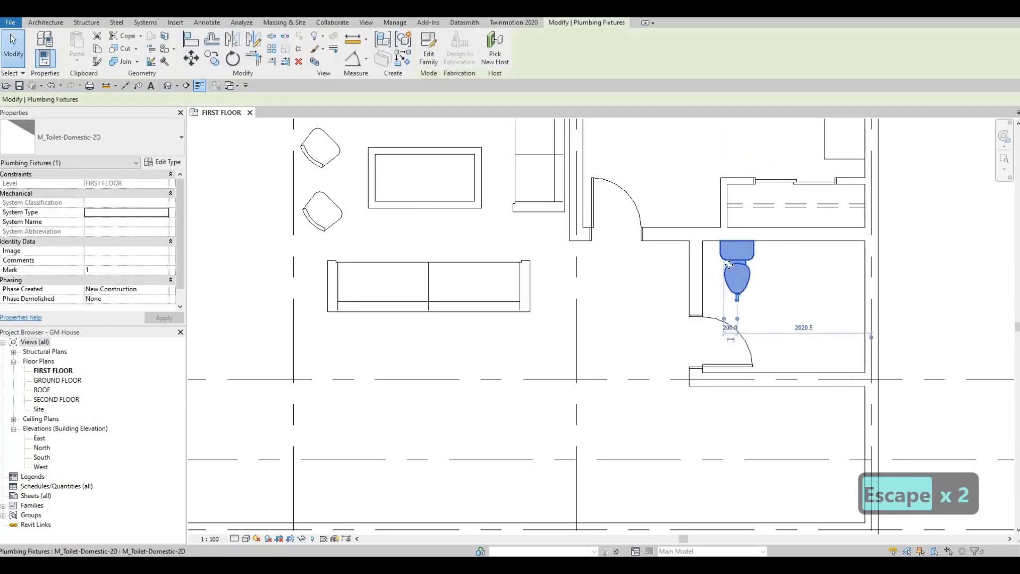
- Nudge the toilet west by five increments, closer to the bathroom's west wall
{"action": "key", "text": "Left"}
{"action": "key", "text": "Left"}
{"action": "key", "text": "Left"}
{"action": "key", "text": "Left"}
{"action": "key", "text": "Left"}
{"action": "key", "text": "Escape"}
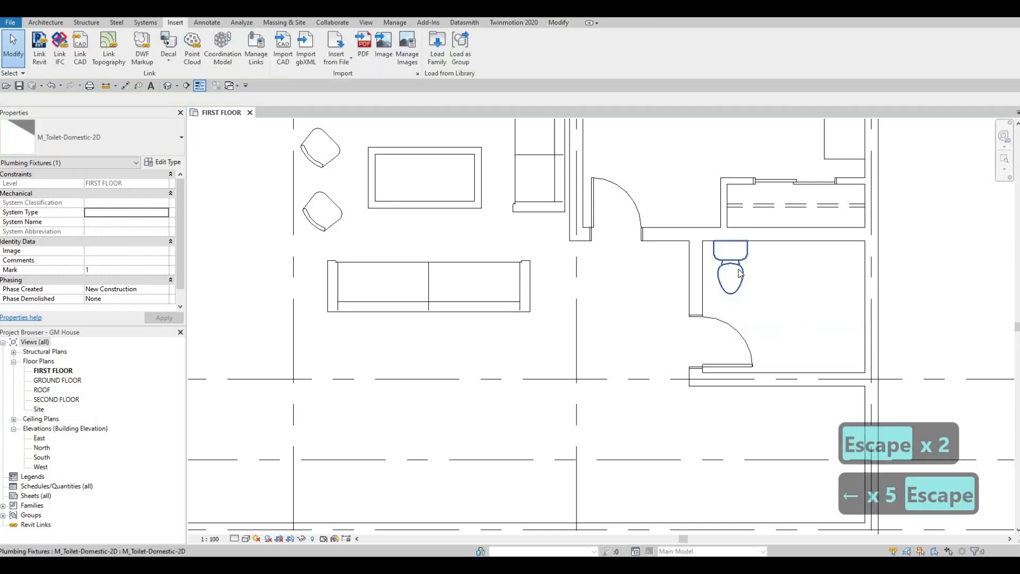
{"action": "key", "text": "Escape"}
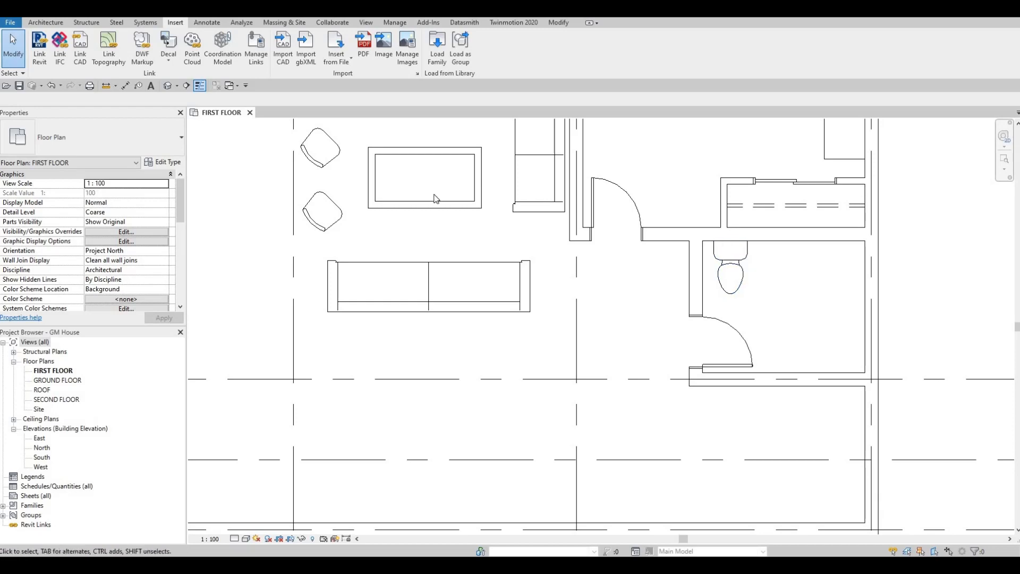
- Load the M_Sink Vanity-Square family from the Sinks folder of the plumbing fixtures library
{"action": "left_click", "coordinate": [437, 49]}
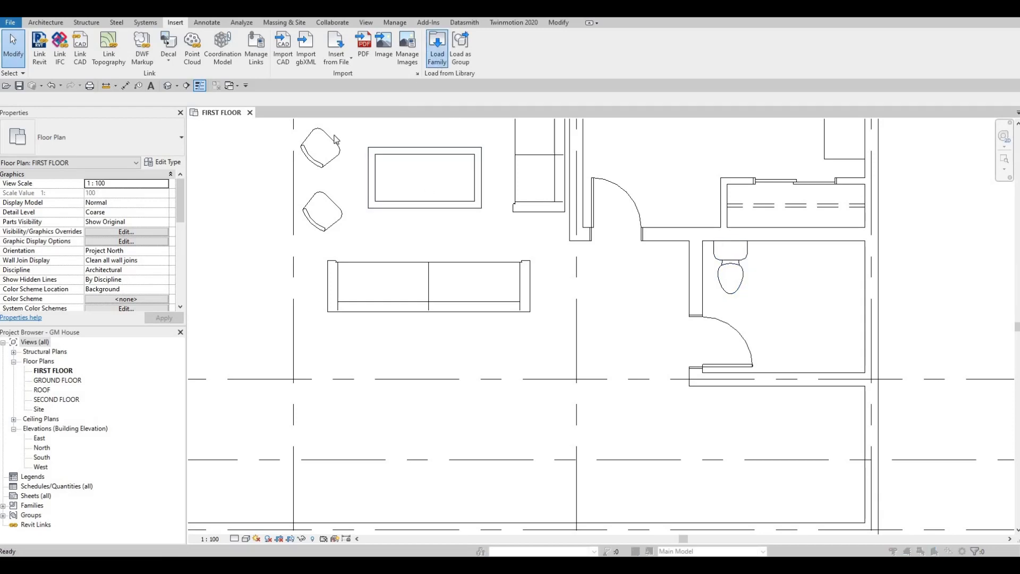
{"action": "left_click", "coordinate": [677, 94]}
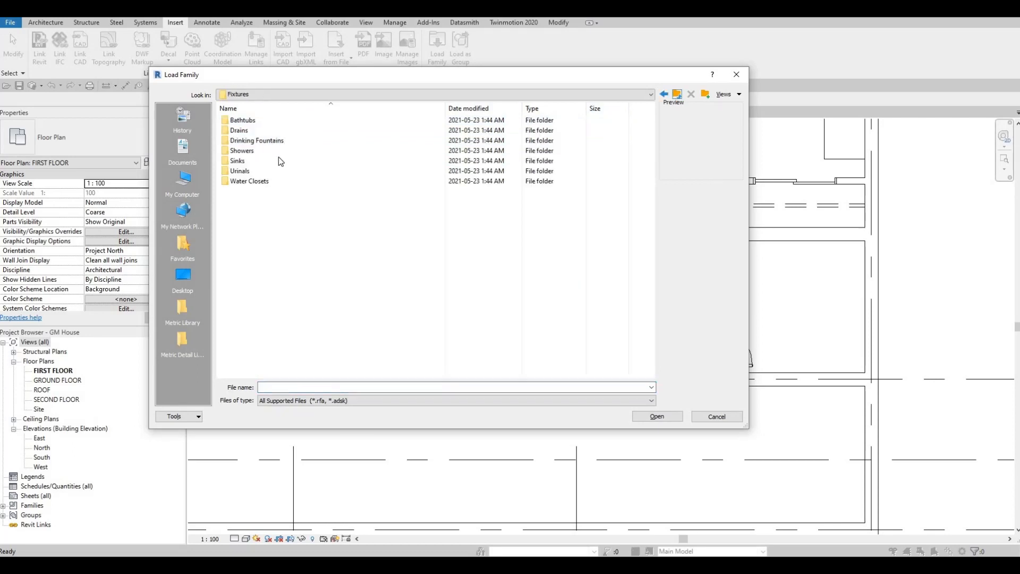
{"action": "double_click", "coordinate": [269, 160]}
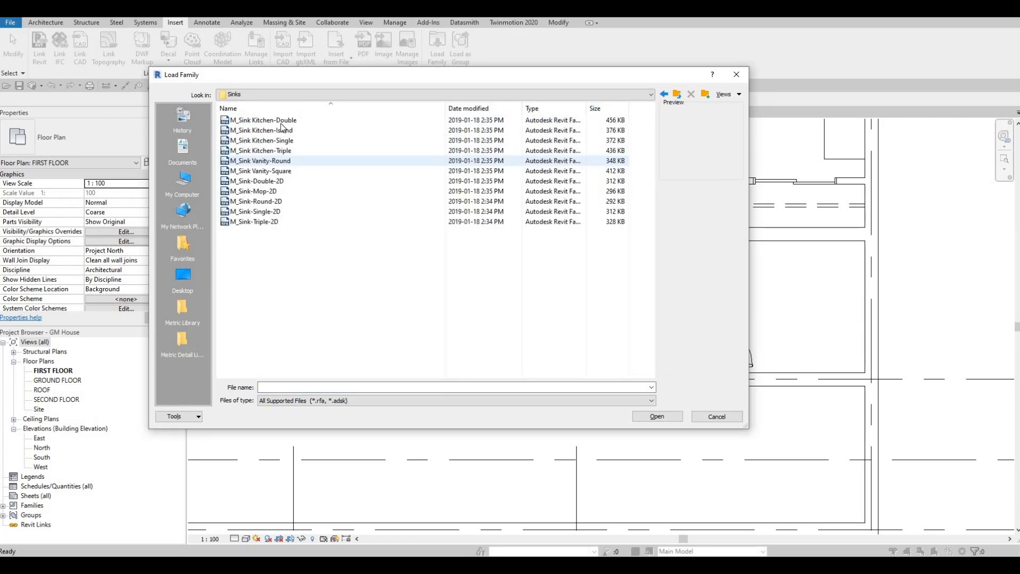
{"action": "left_click", "coordinate": [281, 123]}
{"action": "left_click", "coordinate": [266, 132]}
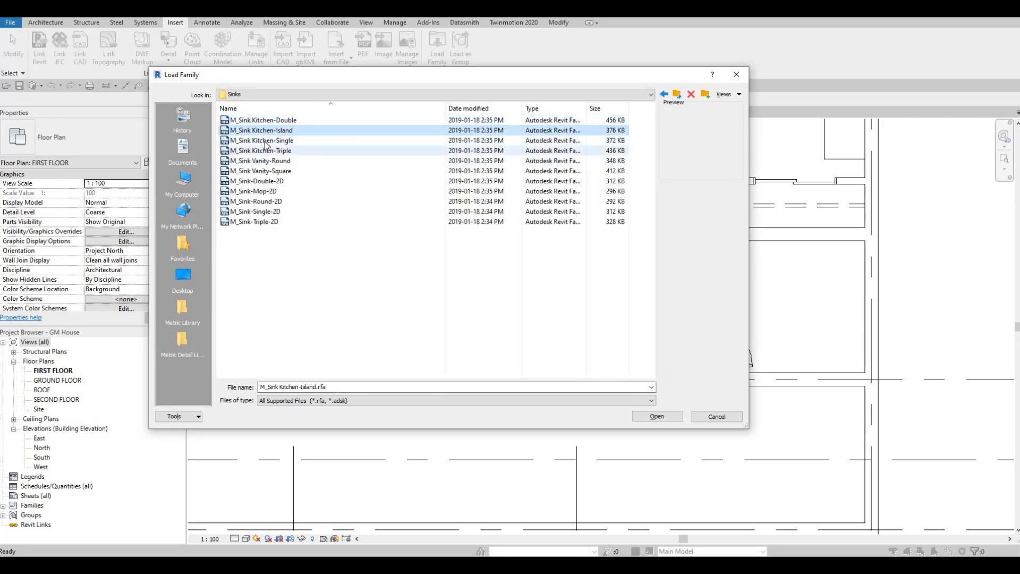
{"action": "left_click", "coordinate": [265, 141]}
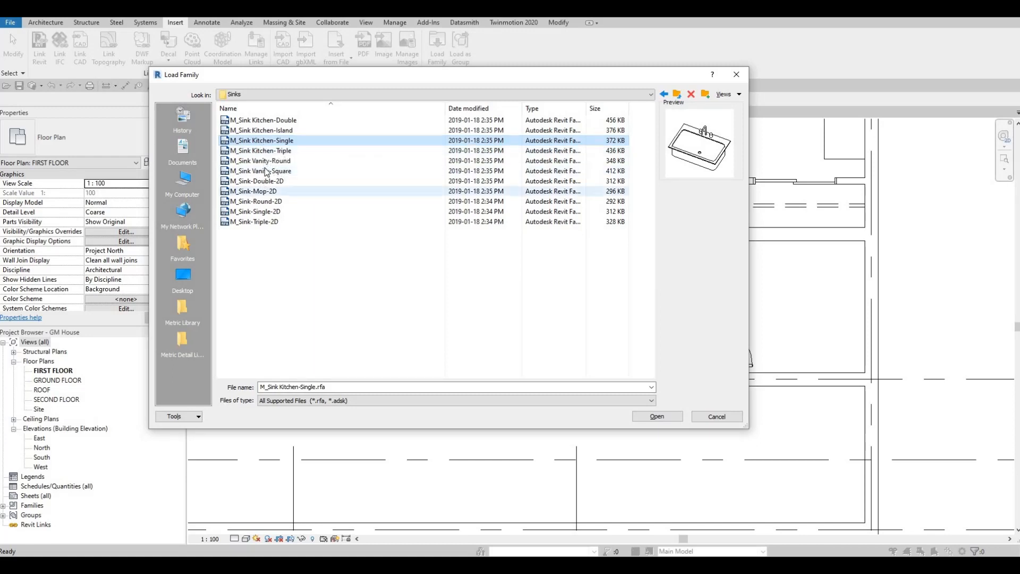
{"action": "left_click", "coordinate": [261, 161]}
{"action": "left_click", "coordinate": [261, 171]}
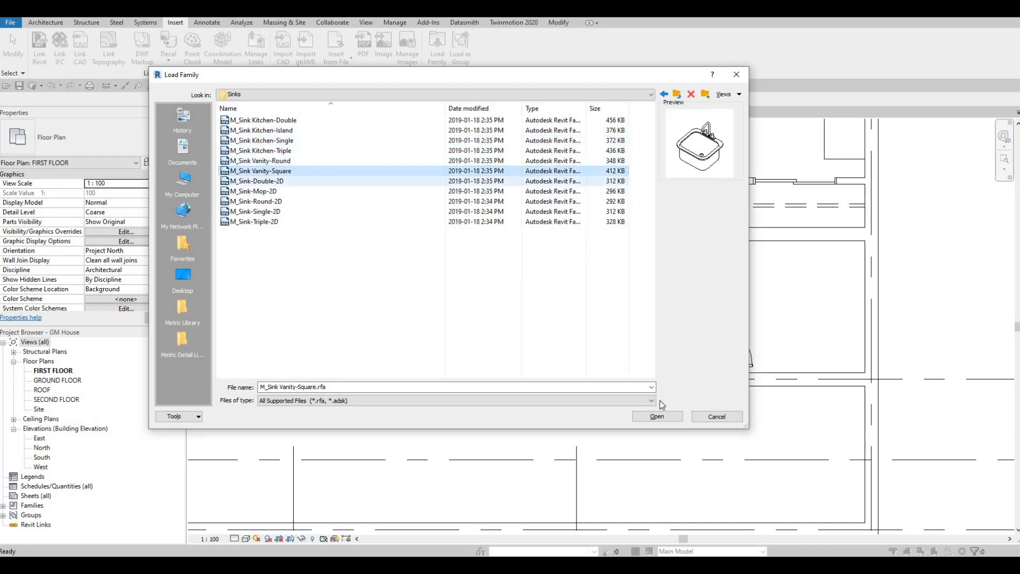
{"action": "left_click", "coordinate": [659, 415]}
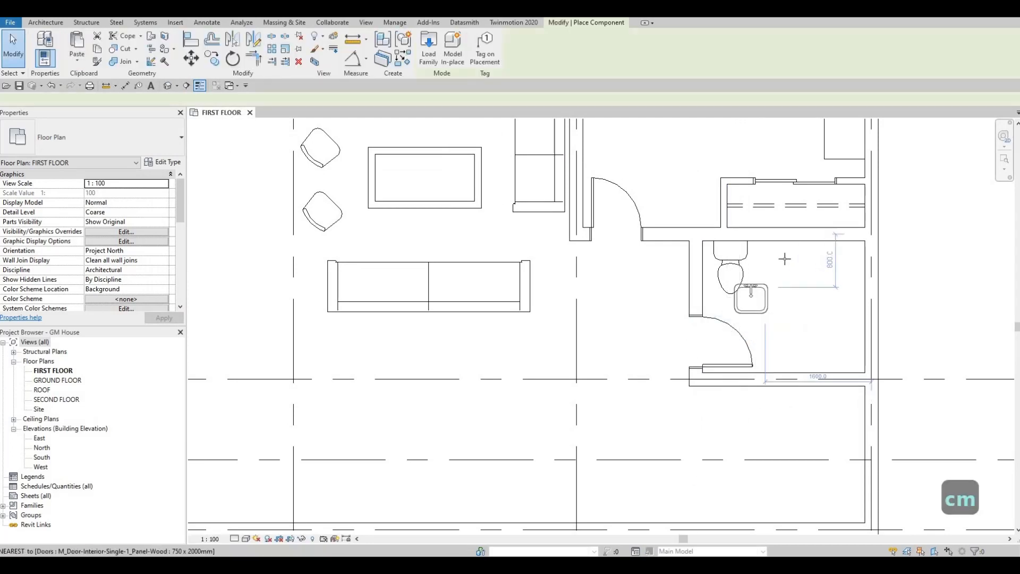
- Place the 500 x 440mm vanity sink at the bathroom's north wall, east of the toilet and about 1120 mm from the east grid line
{"action": "scroll", "coordinate": [784, 258], "scroll_direction": "up", "scroll_amount": 2}
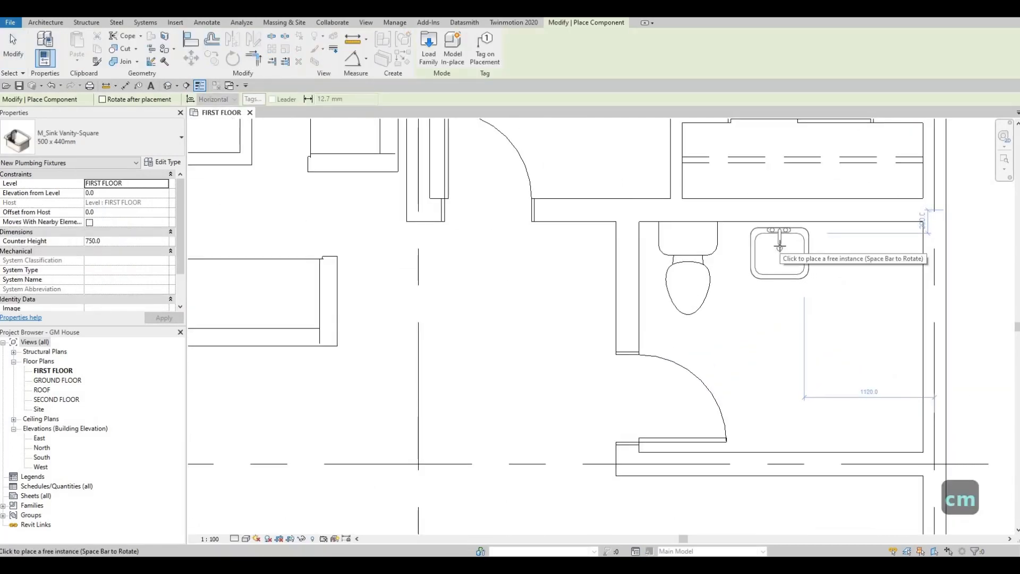
{"action": "left_click", "coordinate": [764, 295]}
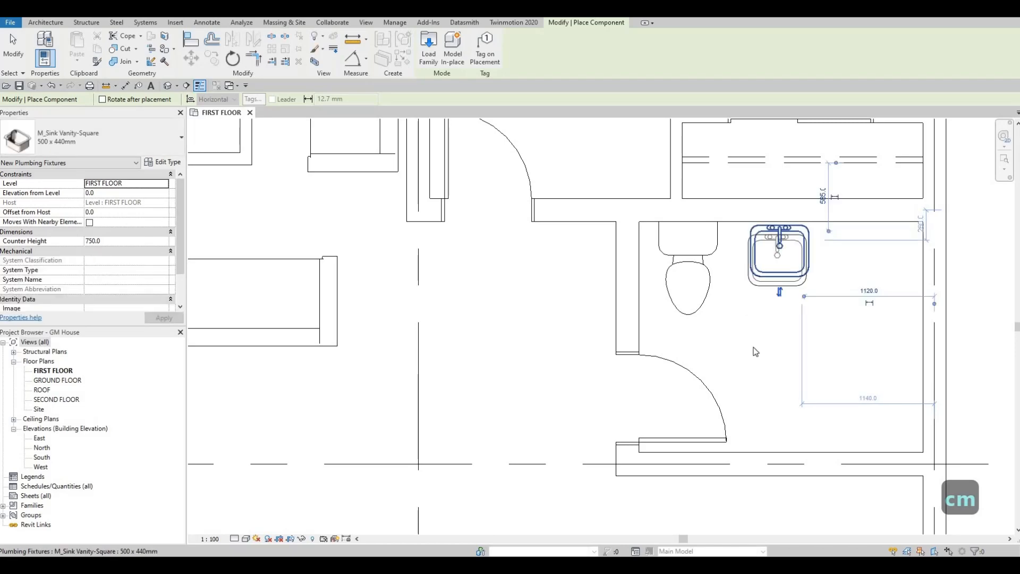
{"action": "key", "text": "Escape"}
{"action": "key", "text": "Escape"}
{"action": "key", "text": "Escape"}
{"action": "scroll", "coordinate": [673, 313], "scroll_direction": "down", "scroll_amount": 2}
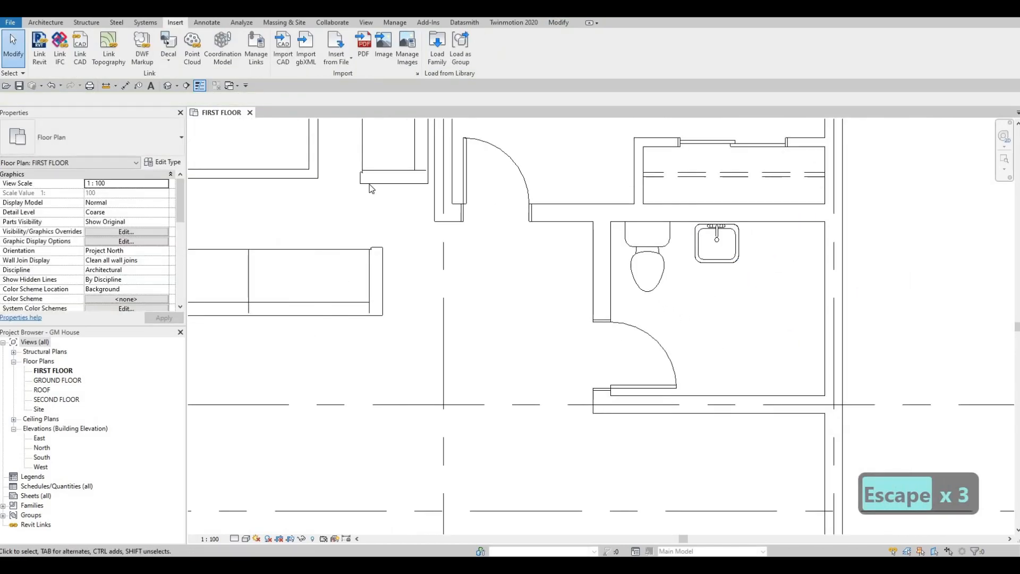
- Load the M_Shower Stall-2D family from the Showers folder of the plumbing fixtures library
{"action": "left_click", "coordinate": [437, 47]}
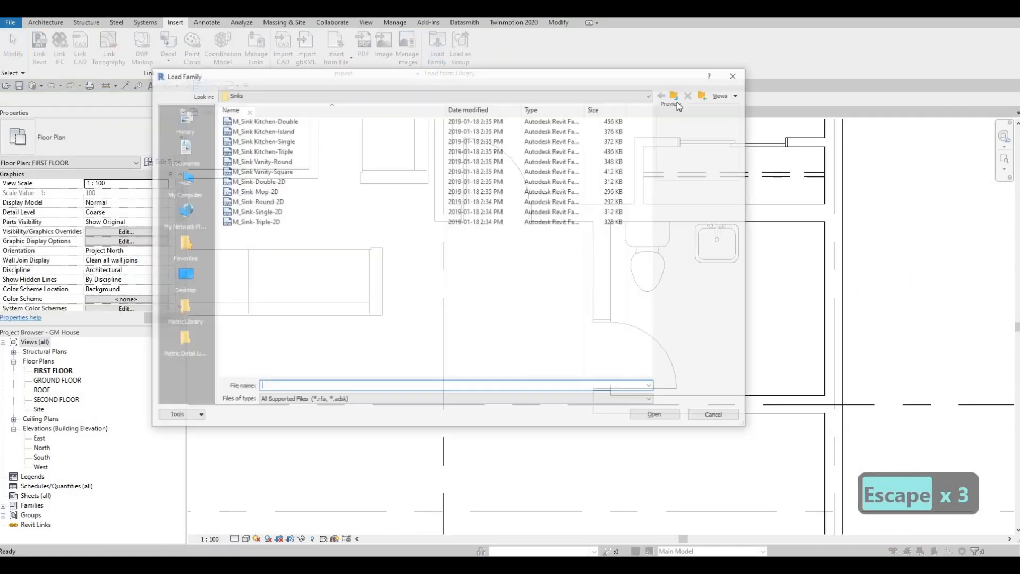
{"action": "key", "text": "BackSpace"}
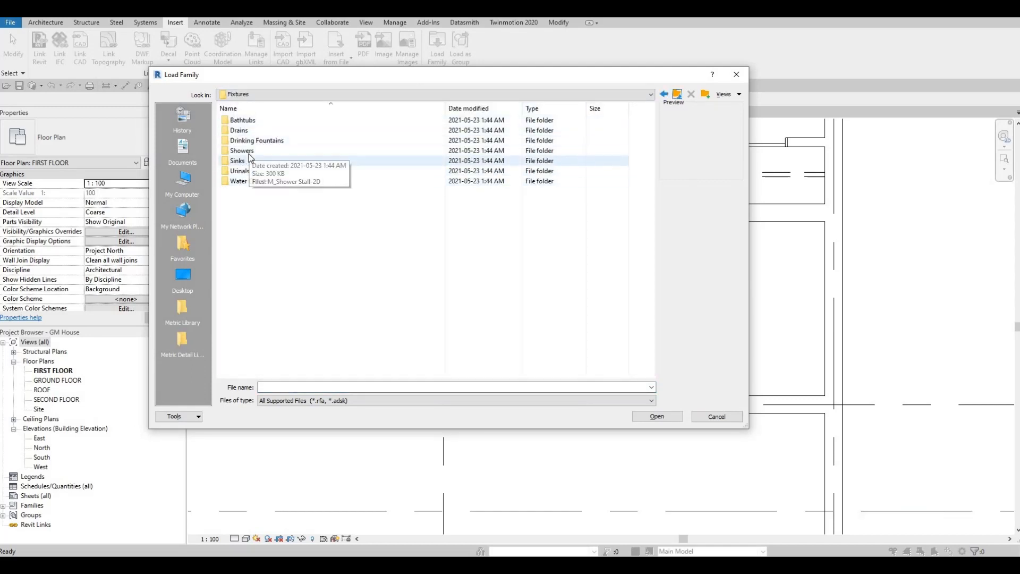
{"action": "double_click", "coordinate": [250, 152]}
{"action": "left_click", "coordinate": [266, 122]}
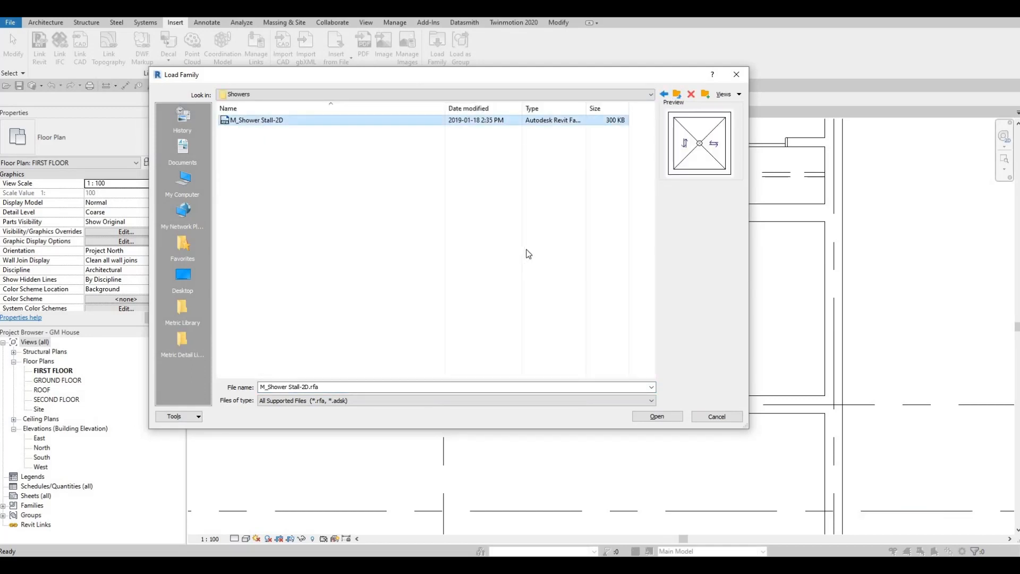
{"action": "left_click", "coordinate": [671, 419]}
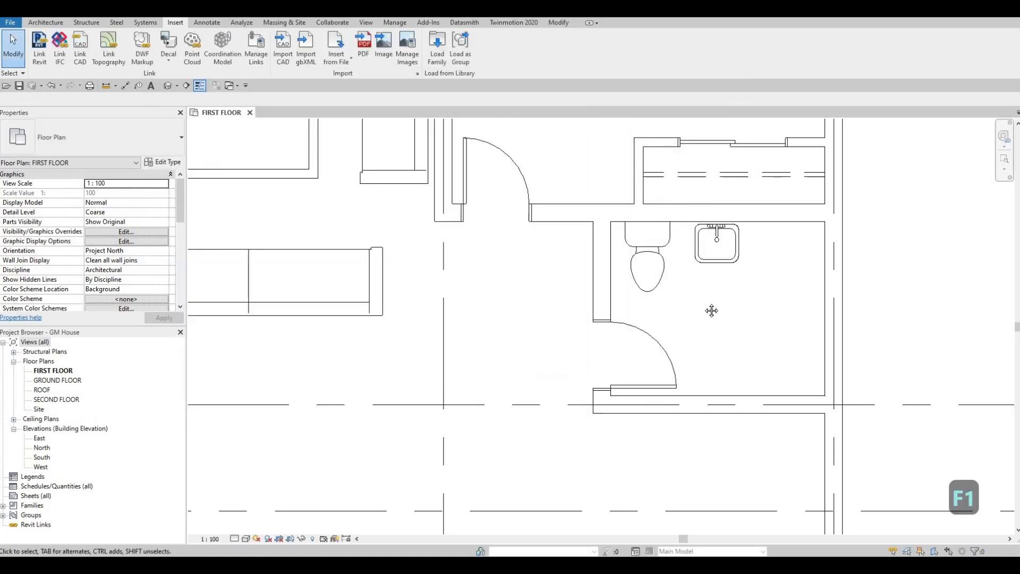
- Rotate the M_Shower Stall-2D and place it in the bathroom's northeast corner, flush with both inner wall faces
{"action": "key", "text": "F1"}
{"action": "key", "text": "c"}
{"action": "key", "text": "m"}
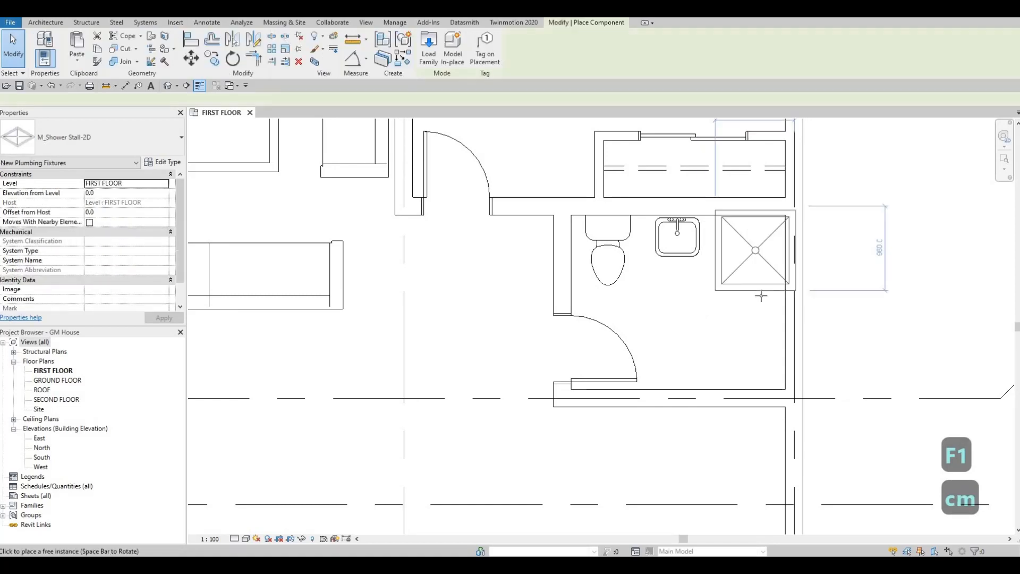
{"action": "key", "text": "space"}
{"action": "key", "text": "space"}
{"action": "key", "text": "space"}
{"action": "key", "text": "space"}
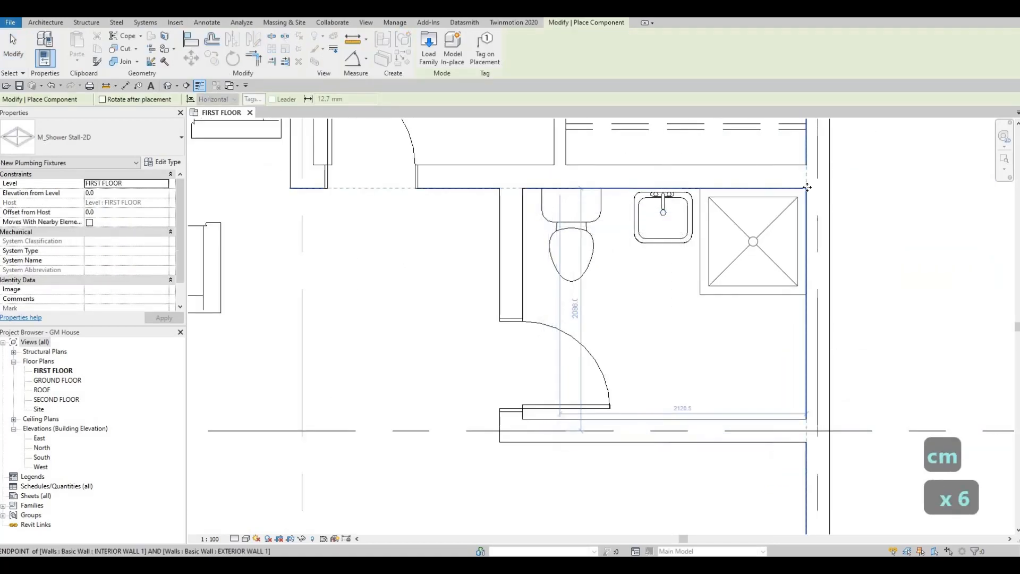
{"action": "left_click", "coordinate": [789, 221]}
{"action": "key", "text": "Escape"}
{"action": "key", "text": "Escape"}
{"action": "key", "text": "Escape"}
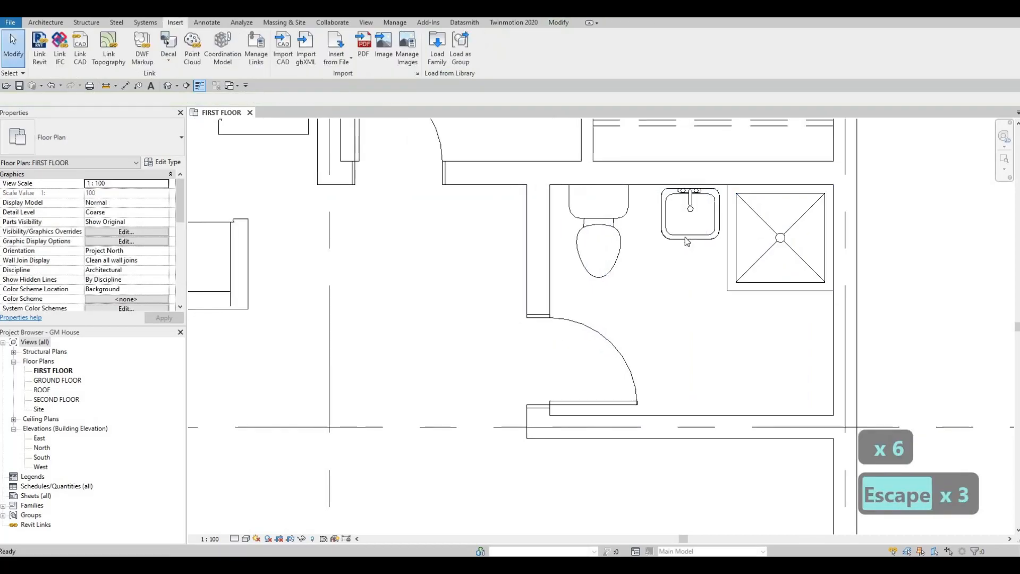
- Nudge the vanity sink west by six increments, away from the shower stall
{"action": "left_click", "coordinate": [684, 237]}
{"action": "key", "text": "Left"}
{"action": "key", "text": "Left"}
{"action": "key", "text": "Left"}
{"action": "key", "text": "Left"}
{"action": "key", "text": "Left"}
{"action": "key", "text": "Left"}
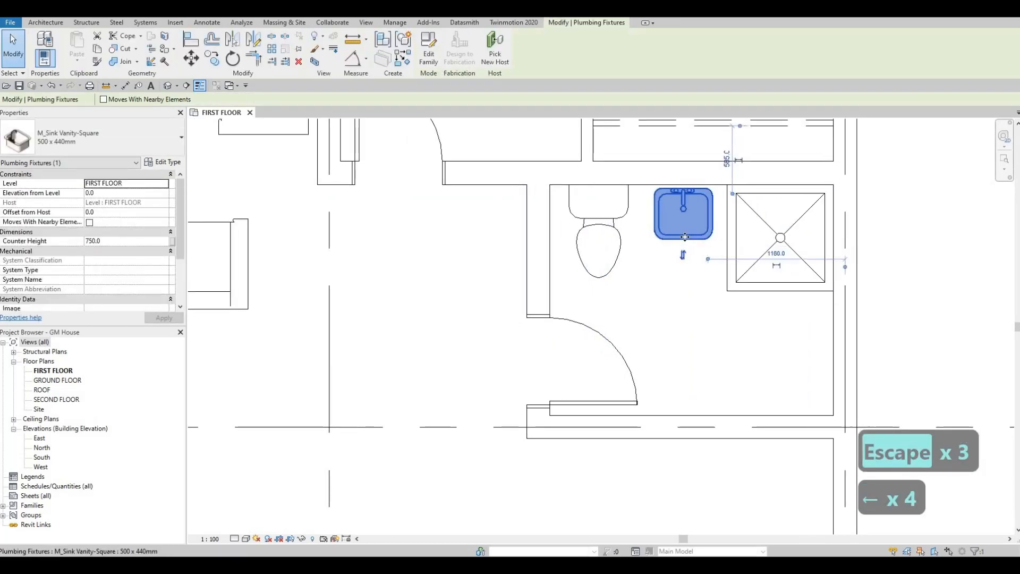
{"action": "key", "text": "Escape"}
{"action": "key", "text": "Escape"}
- Set the M_Shower Stall-2D type's width to 1500 mm
{"action": "left_click", "coordinate": [760, 289]}
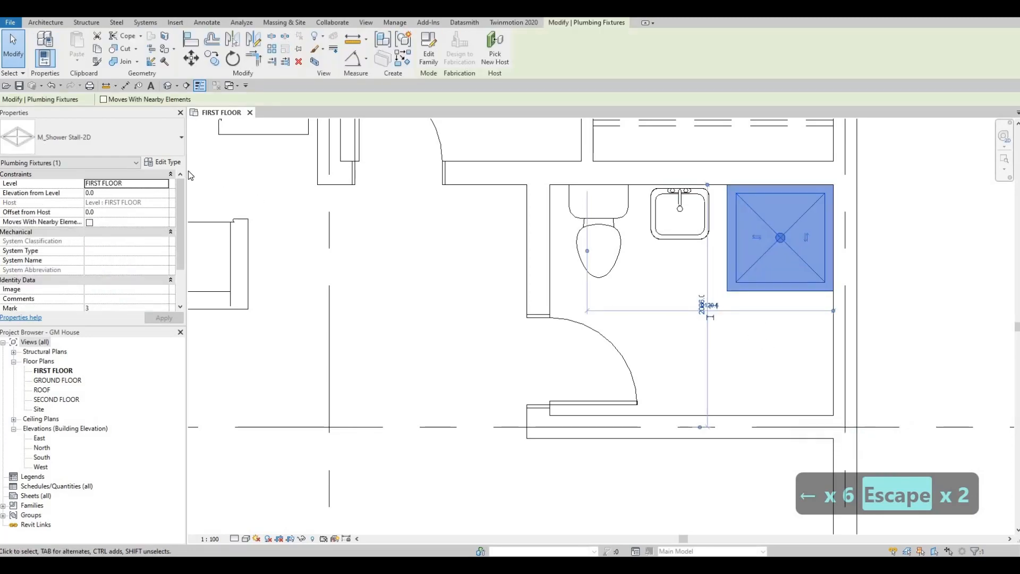
{"action": "left_click", "coordinate": [161, 162]}
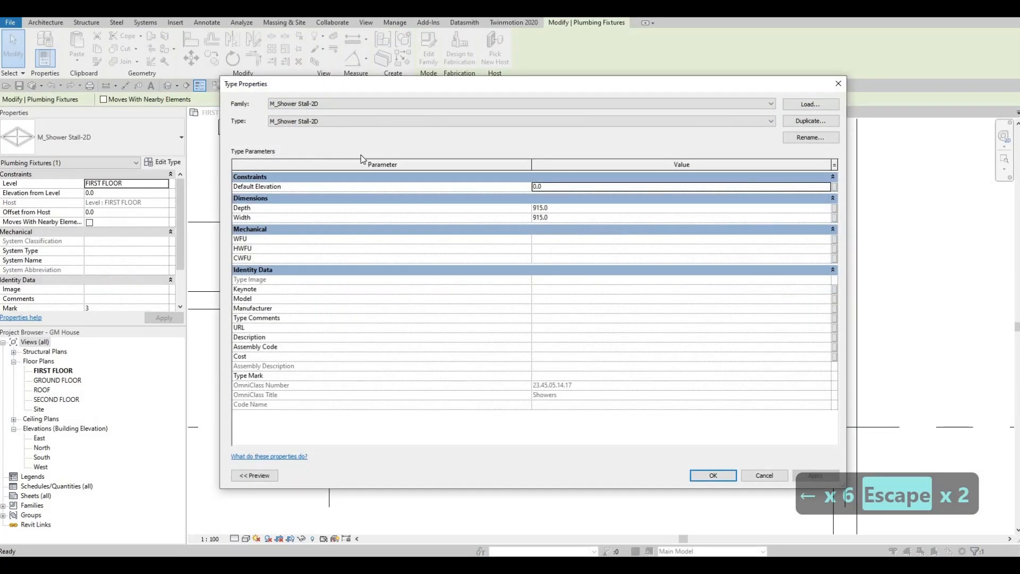
{"action": "left_click", "coordinate": [559, 218]}
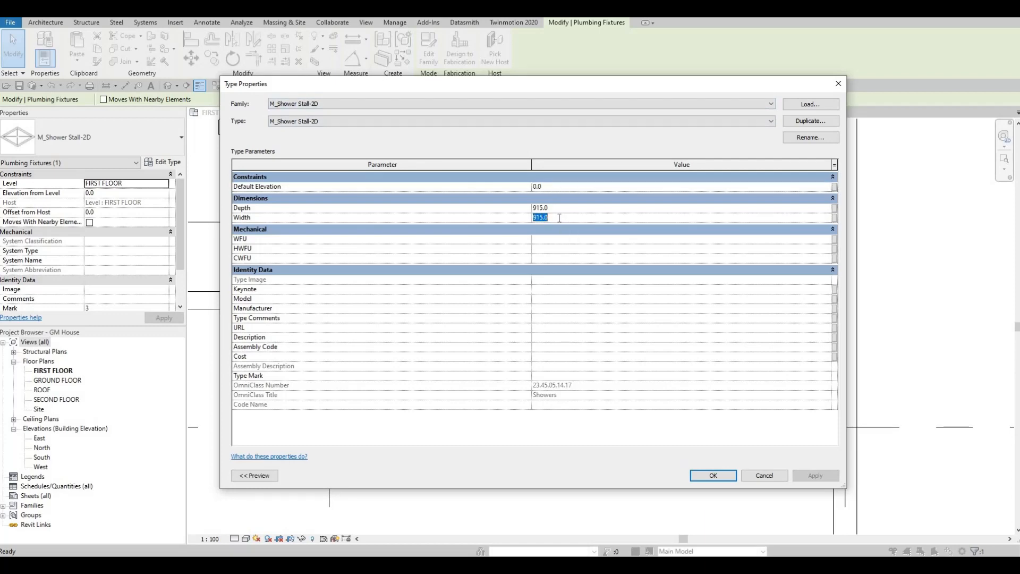
{"action": "type", "text": "1500"}
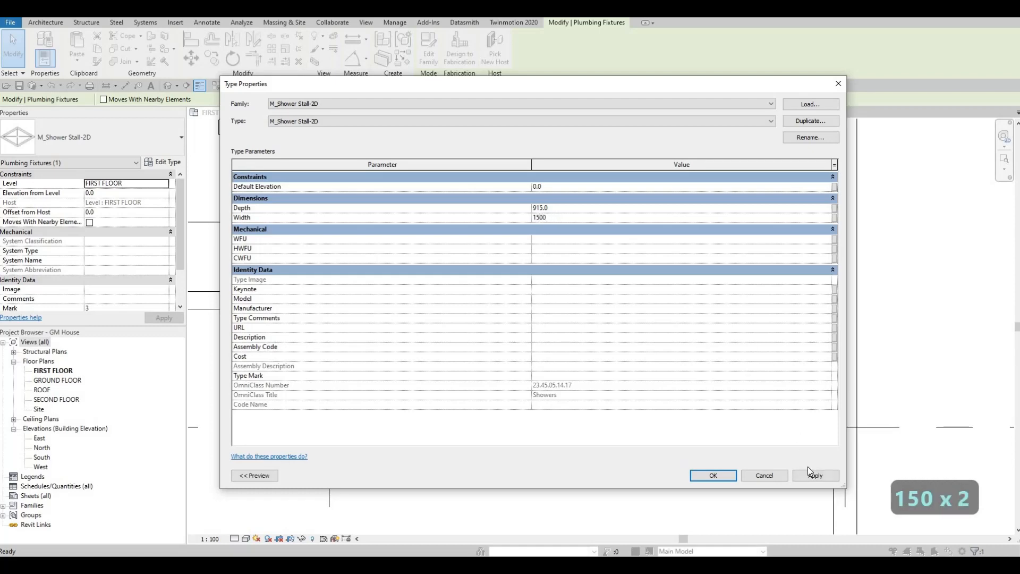
{"action": "left_click", "coordinate": [713, 476]}
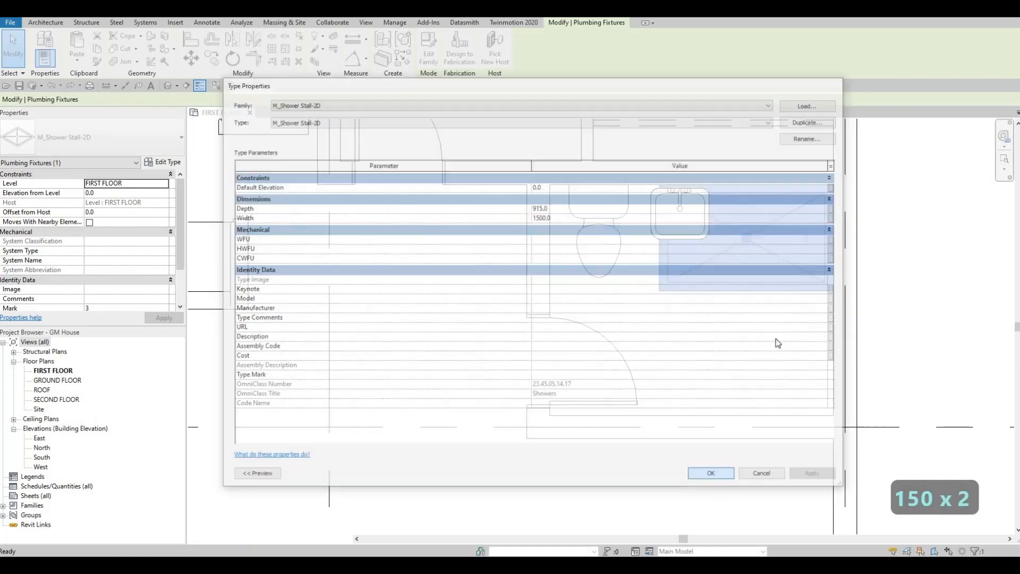
{"action": "key", "text": "Escape"}
{"action": "key", "text": "Escape"}
- Try to rotate the widened shower stall in place so its long side runs along the bathroom's east wall
{"action": "left_click", "coordinate": [760, 294]}
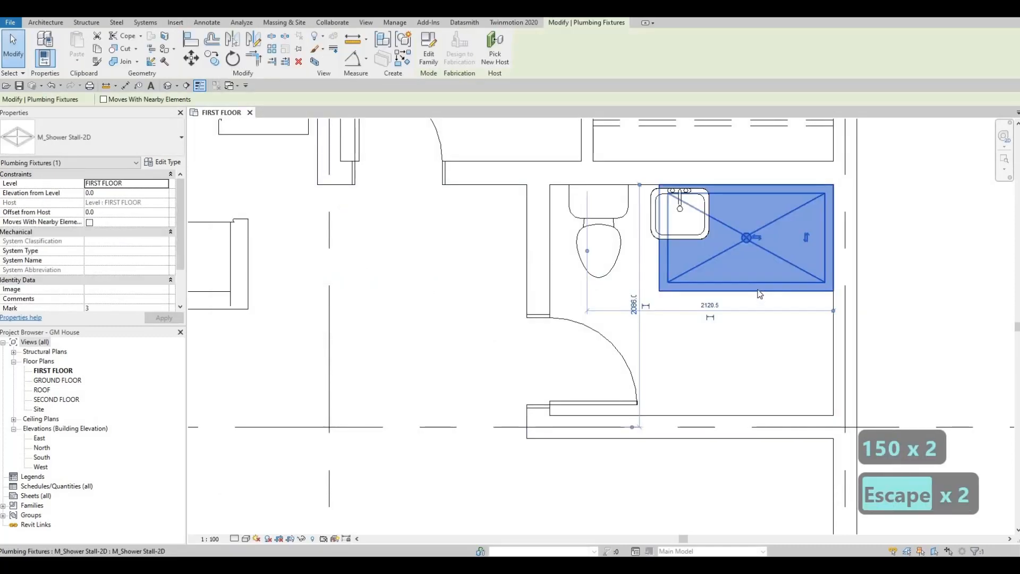
{"action": "key", "text": "space"}
{"action": "key", "text": "space"}
{"action": "key", "text": "space"}
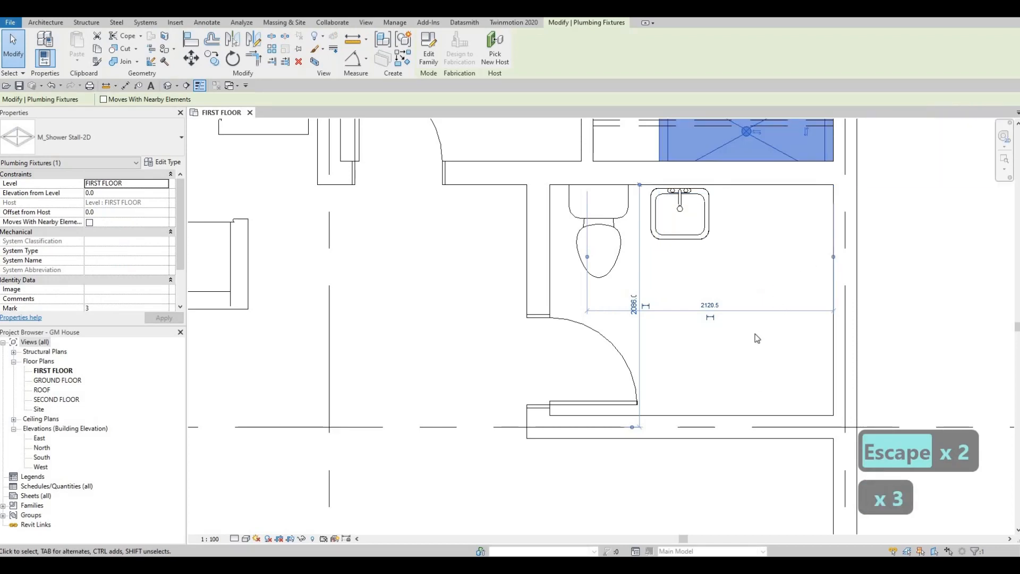
{"action": "middle_click_drag", "start_coordinate": [763, 210], "coordinate": [743, 336]}
{"action": "key", "text": "Escape"}
{"action": "key", "text": "Escape"}
{"action": "left_click", "coordinate": [749, 273]}
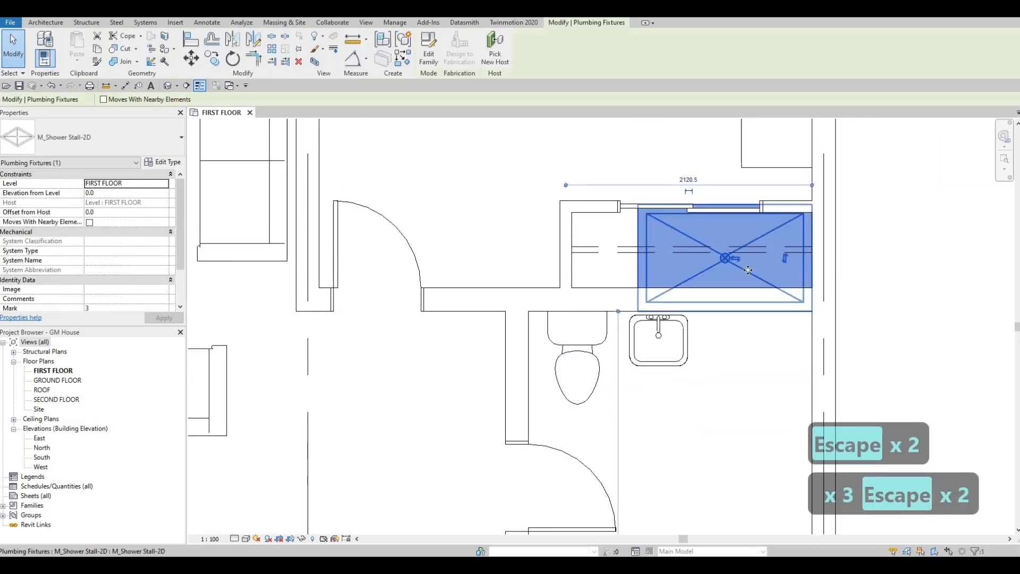
{"action": "key", "text": "r"}
{"action": "key", "text": "p"}
{"action": "key", "text": "Escape"}
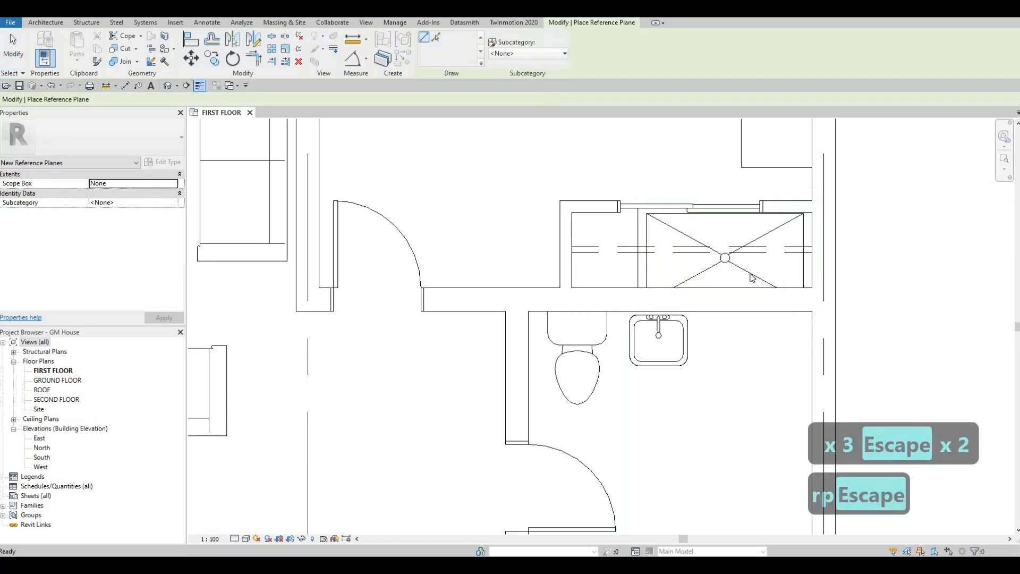
{"action": "key", "text": "Escape"}
- Create a similar shower stall, turned so its length runs north-south, and place it against the inner wall faces in the bathroom's northeast corner
{"action": "left_click", "coordinate": [752, 292]}
{"action": "key", "text": "c"}
{"action": "key", "text": "s"}
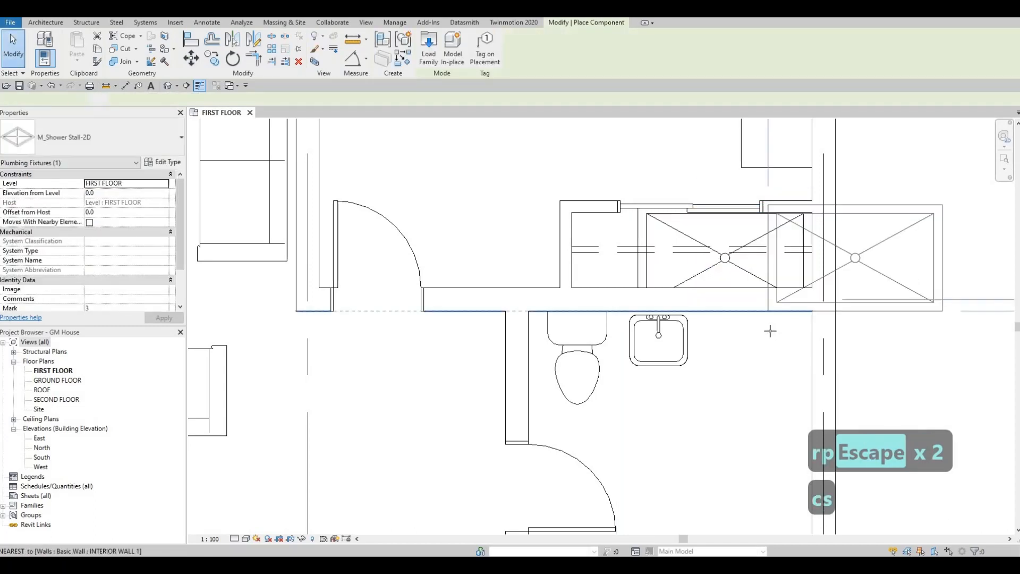
{"action": "key", "text": "space"}
{"action": "key", "text": "space"}
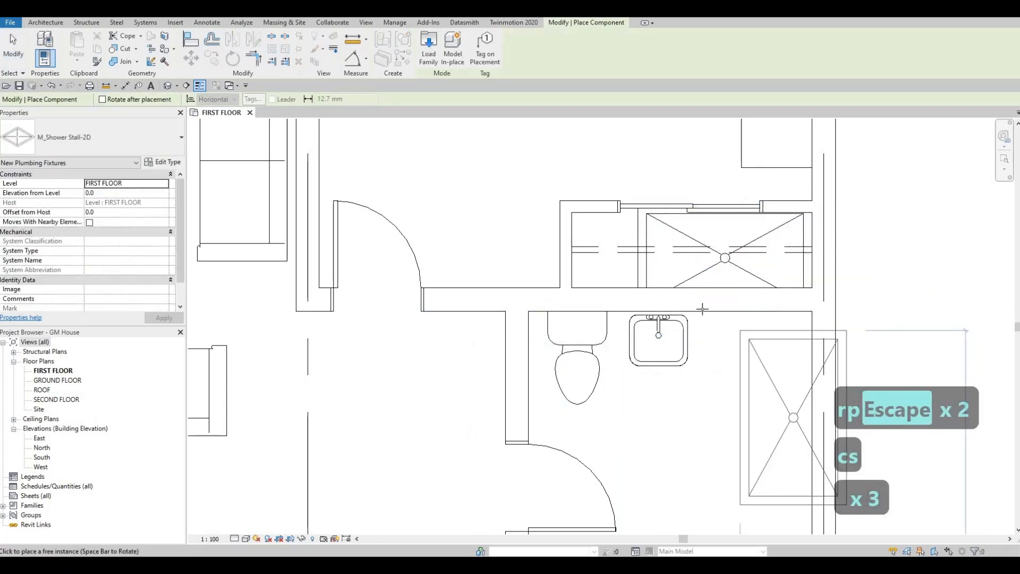
{"action": "left_click", "coordinate": [708, 309]}
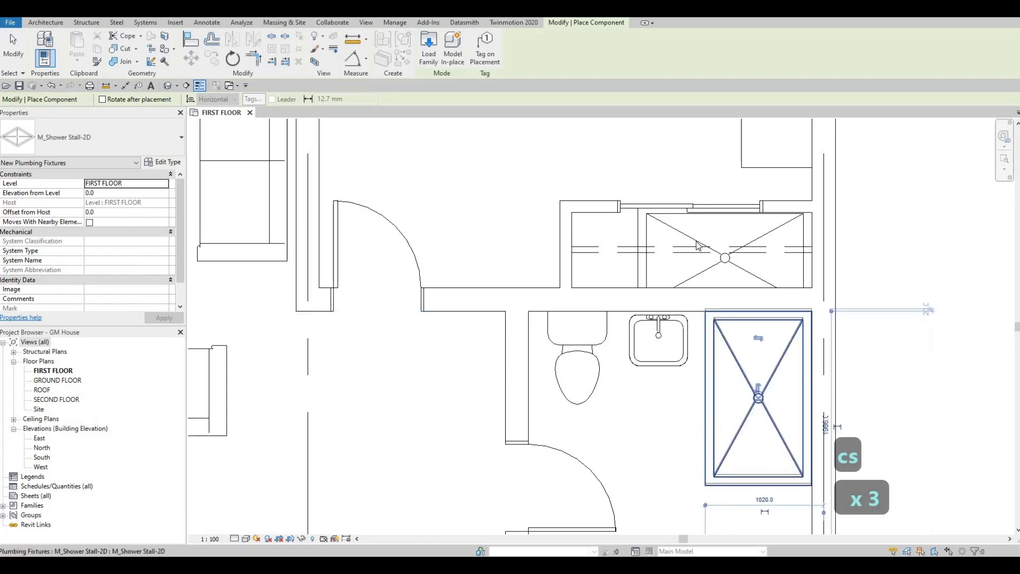
{"action": "key", "text": "Escape"}
{"action": "key", "text": "Escape"}
- Delete the original shower stall that overlaps the closet north of the bathroom
{"action": "left_click", "coordinate": [683, 234]}
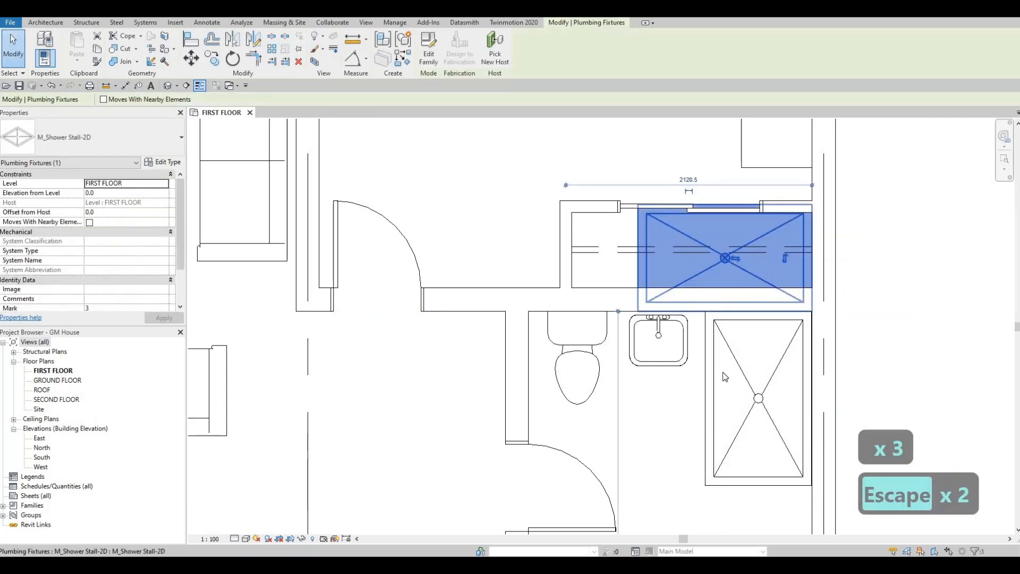
{"action": "key", "text": "Delete"}
{"action": "scroll", "coordinate": [744, 339], "scroll_direction": "down", "scroll_amount": 3}
{"action": "key", "text": "Escape"}
{"action": "key", "text": "Escape"}
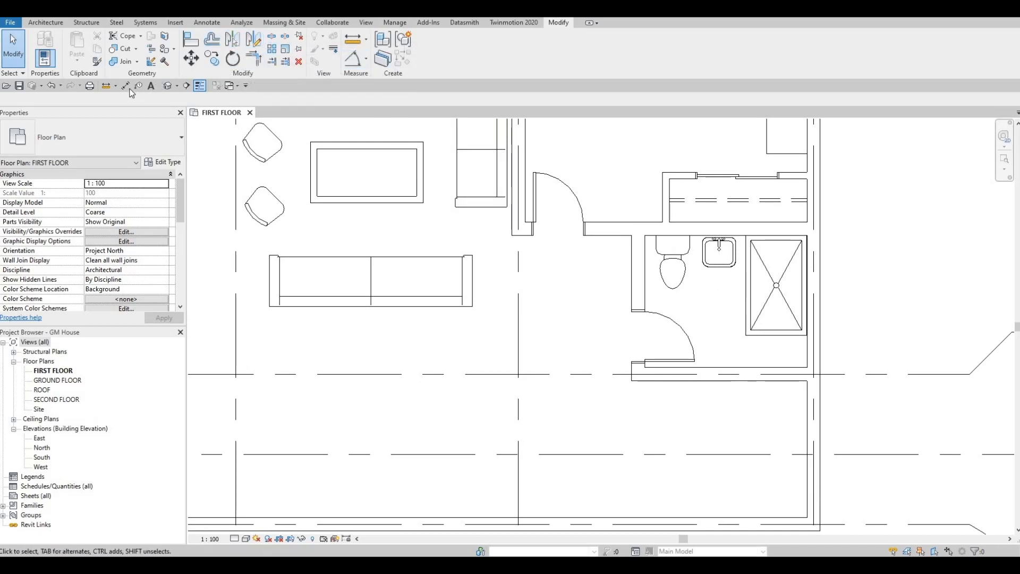
- Measure the clear distance between the bathroom's south and north inner wall faces with an aligned dimension, without placing it
{"action": "key", "text": "Tab"}
{"action": "left_click", "coordinate": [758, 371]}
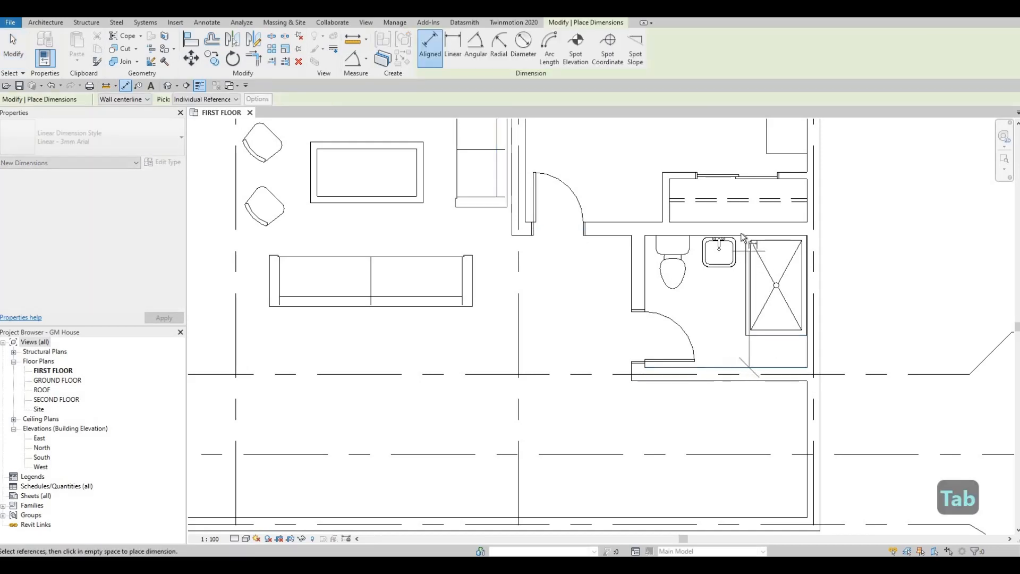
{"action": "key", "text": "Tab"}
{"action": "left_click", "coordinate": [742, 237]}
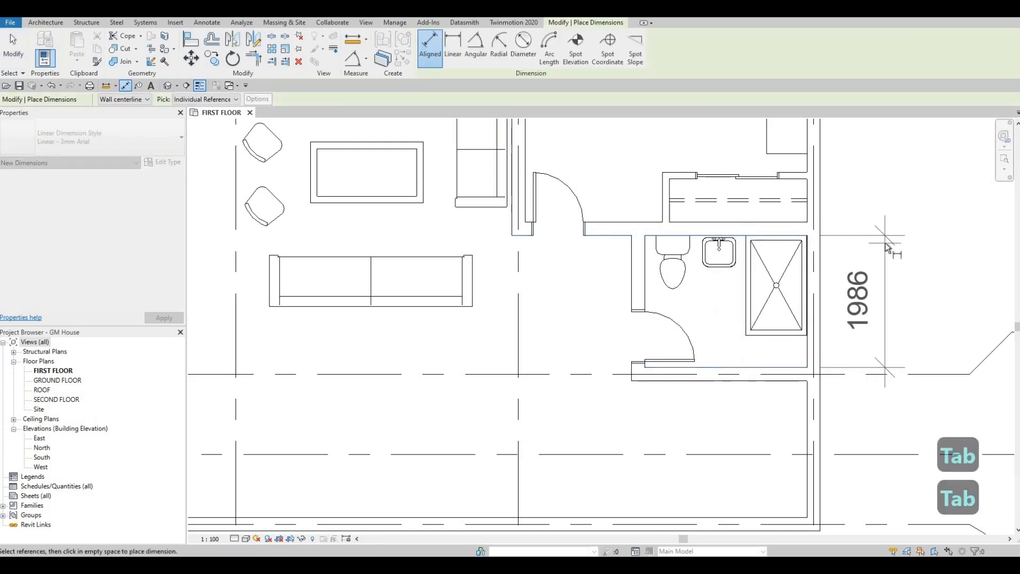
{"action": "key", "text": "Escape"}
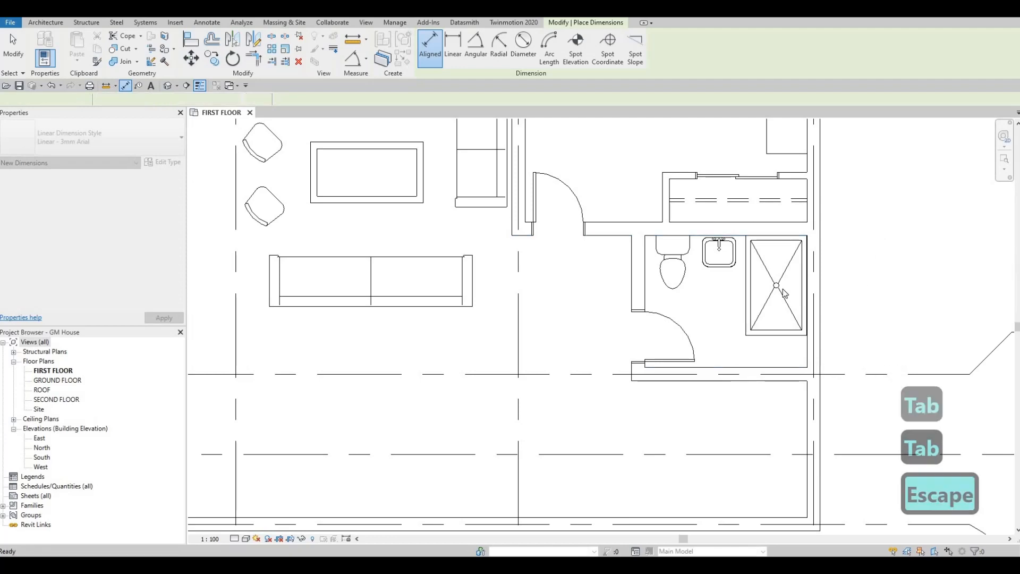
{"action": "key", "text": "Escape"}
- Set the shower stall type's width to 1986 mm so it spans the bathroom from north to south
{"action": "left_click", "coordinate": [785, 293]}
{"action": "left_click", "coordinate": [162, 161]}
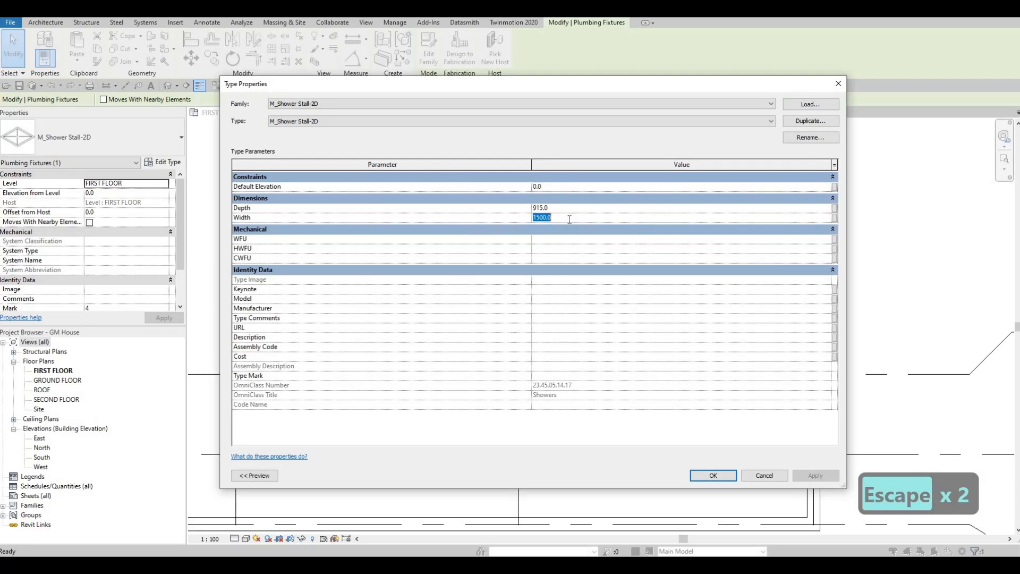
{"action": "type", "text": "19"}
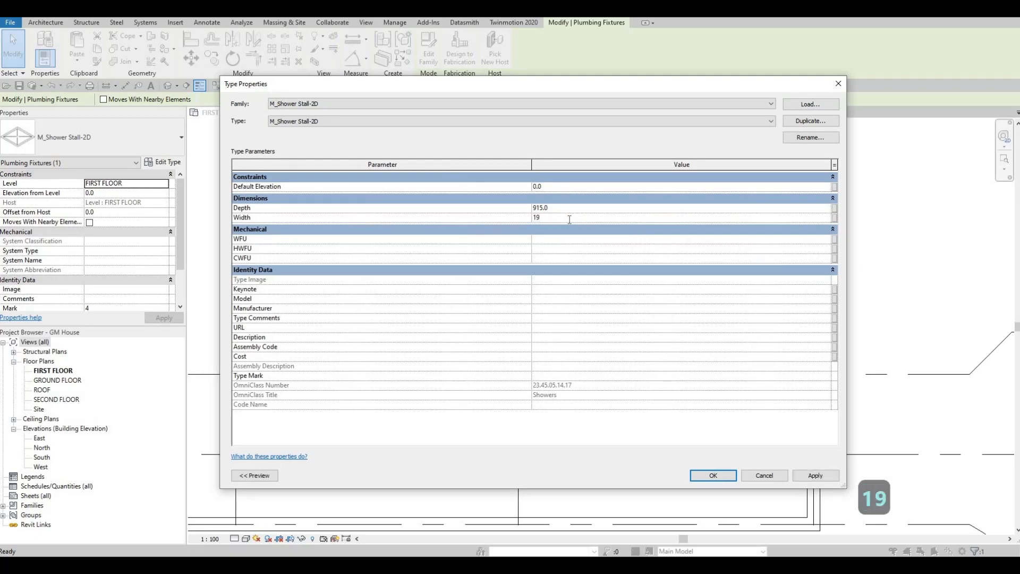
{"action": "type", "text": "86"}
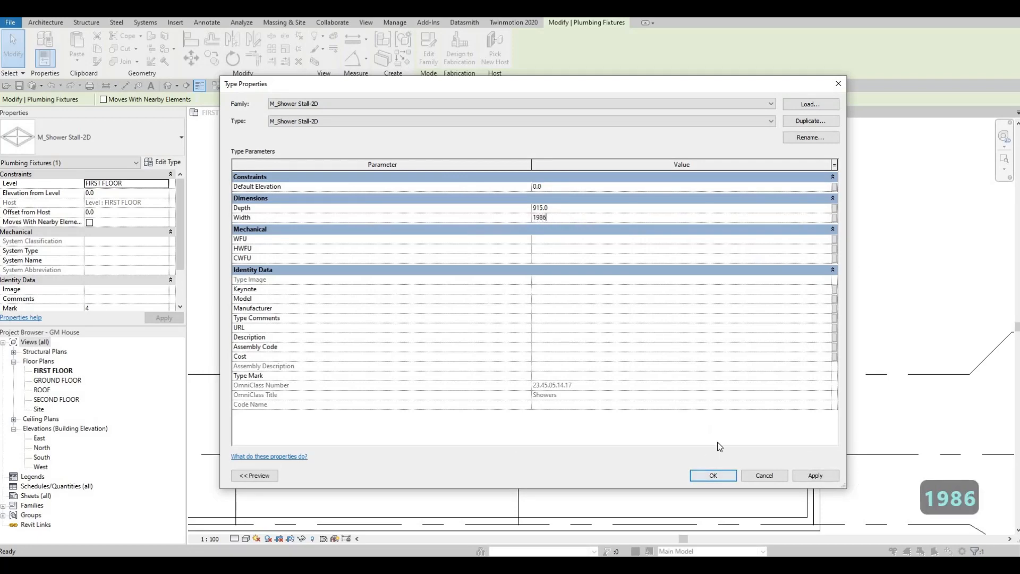
{"action": "left_click", "coordinate": [711, 475]}
{"action": "key", "text": "Escape"}
{"action": "key", "text": "Escape"}
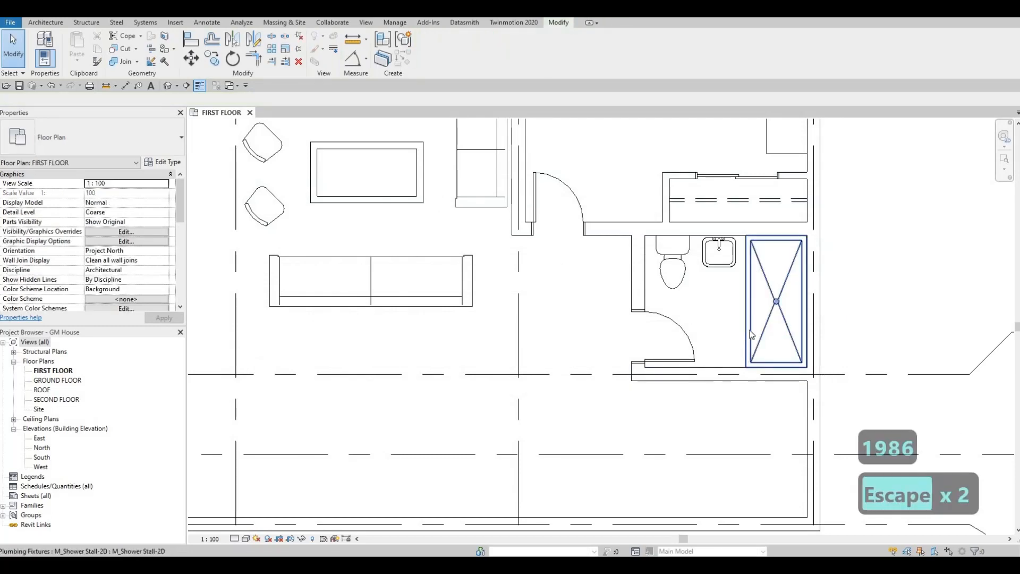
{"action": "key", "text": "Escape"}
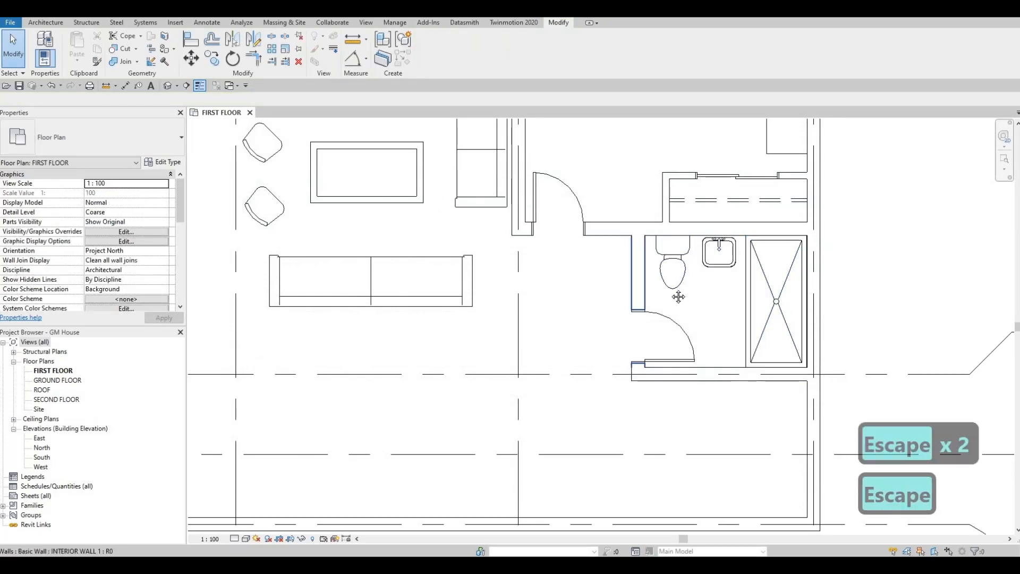
- Outline a counter about 700 mm wide around the vanity sink, drawn out from the north wall and back with Thin Lines detail lines
{"action": "middle_click_drag", "start_coordinate": [651, 207], "coordinate": [665, 247]}
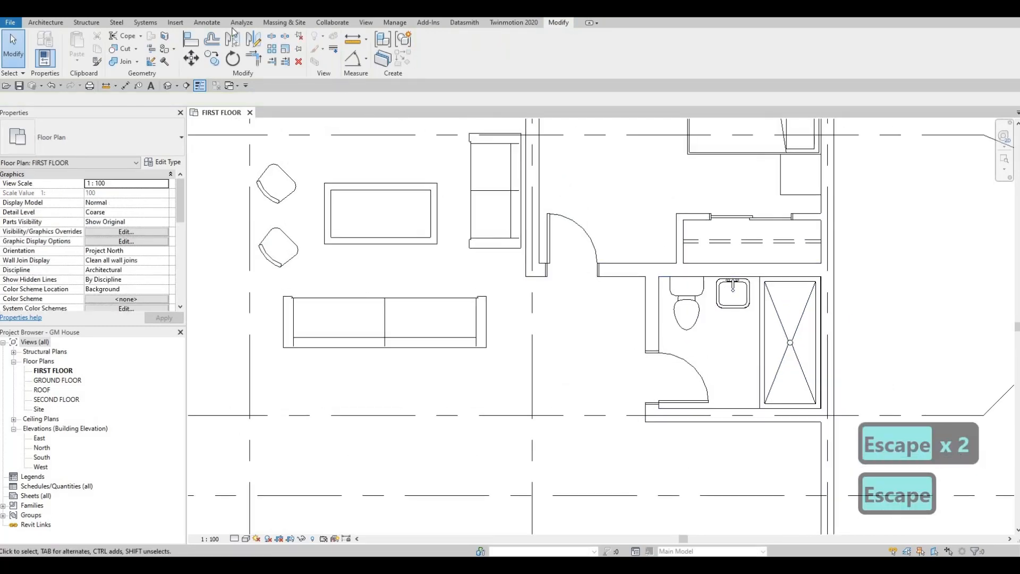
{"action": "left_click", "coordinate": [203, 23]}
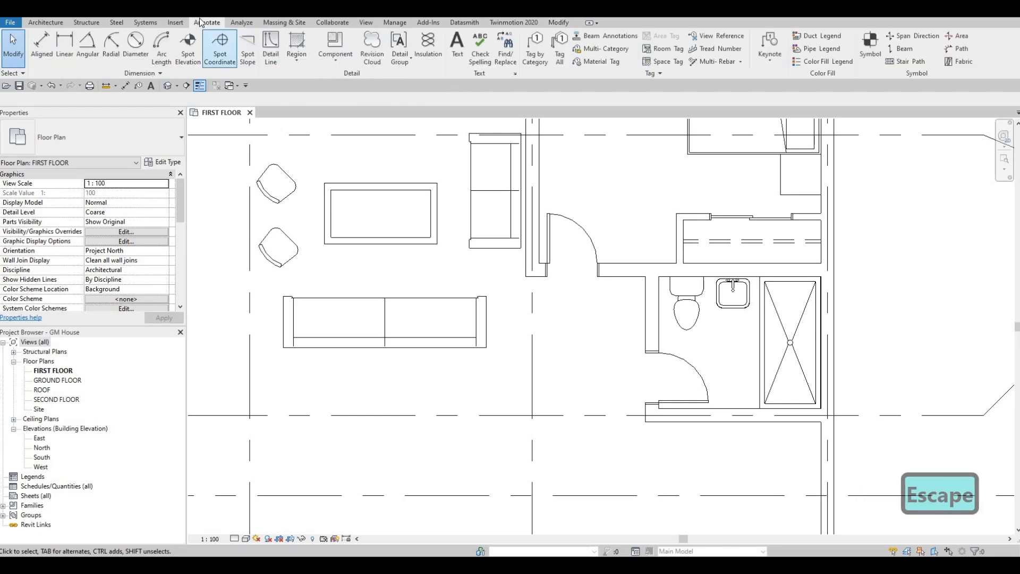
{"action": "left_click", "coordinate": [277, 54]}
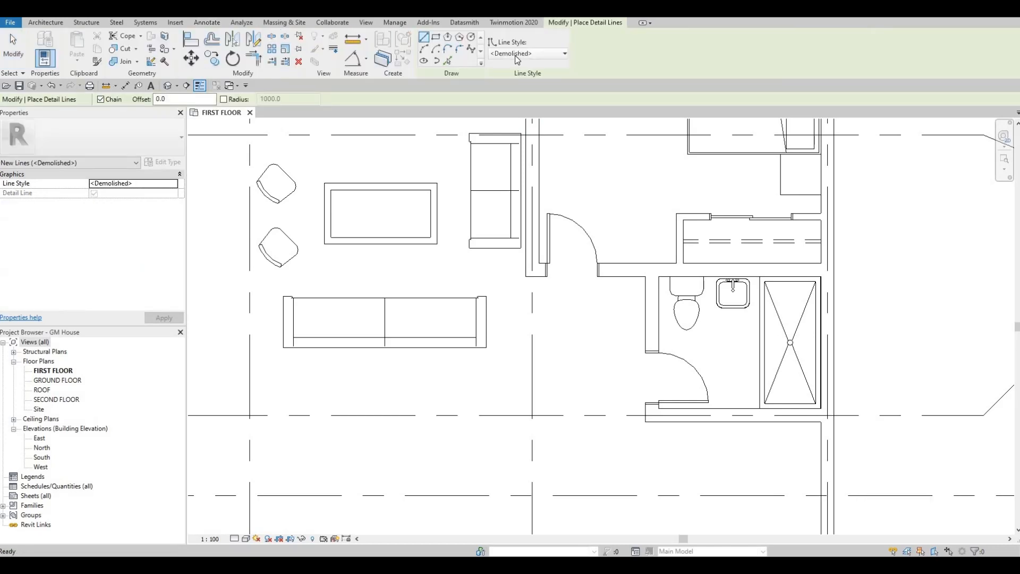
{"action": "left_click", "coordinate": [515, 56]}
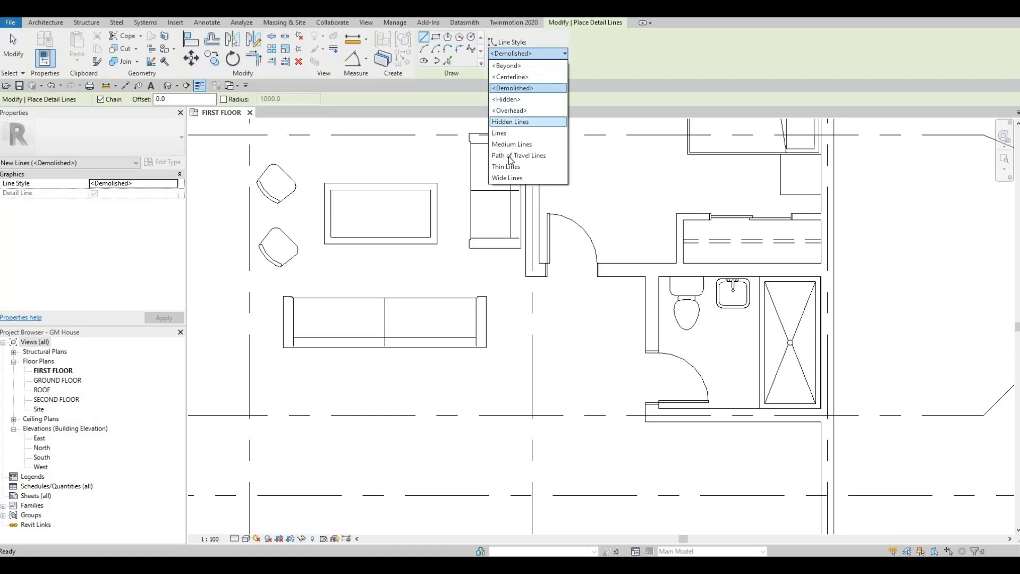
{"action": "left_click", "coordinate": [507, 166]}
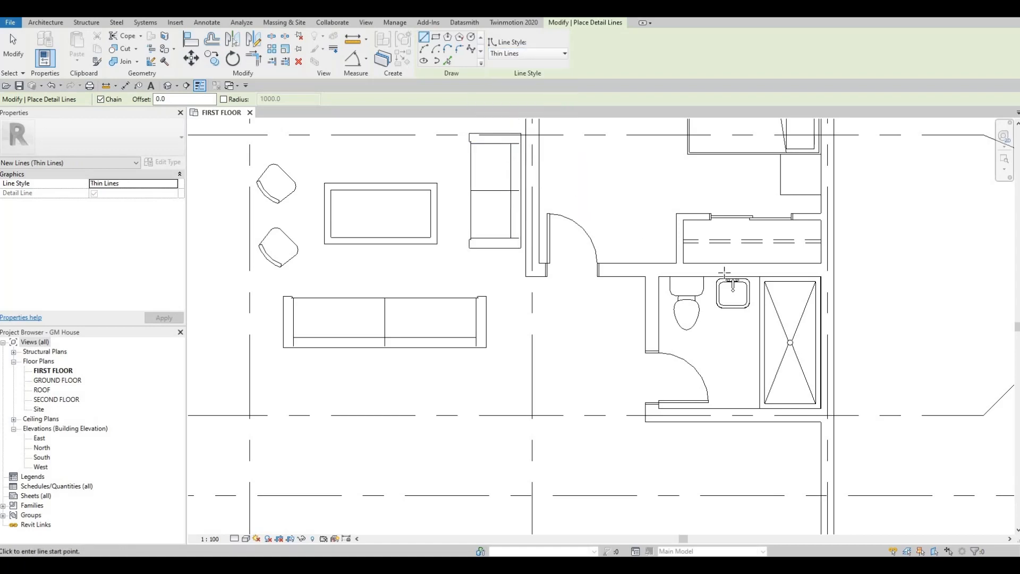
{"action": "scroll", "coordinate": [723, 273], "scroll_direction": "up", "scroll_amount": 3}
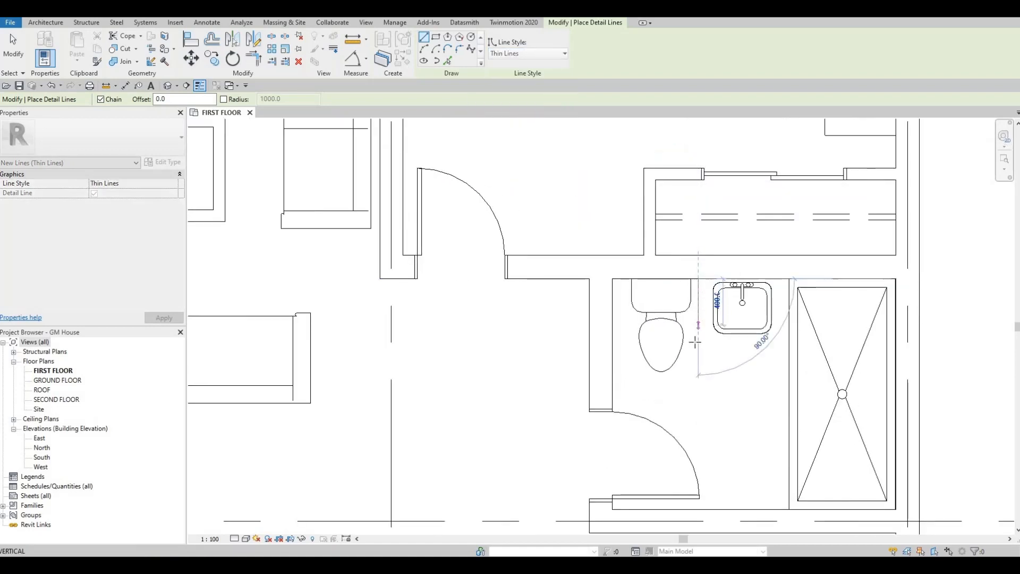
{"action": "left_click", "coordinate": [698, 341]}
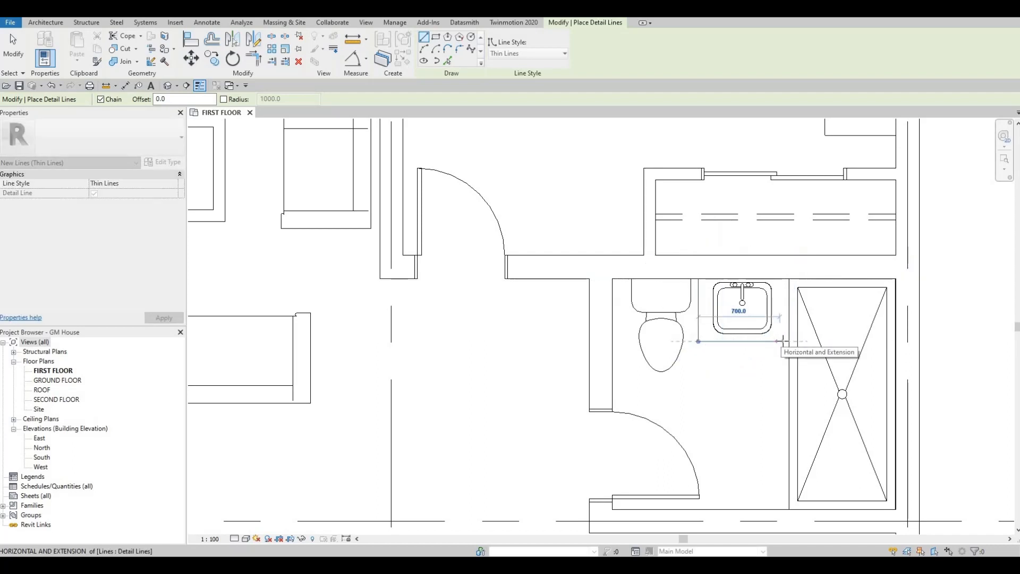
{"action": "left_click", "coordinate": [783, 340]}
{"action": "left_click", "coordinate": [782, 279]}
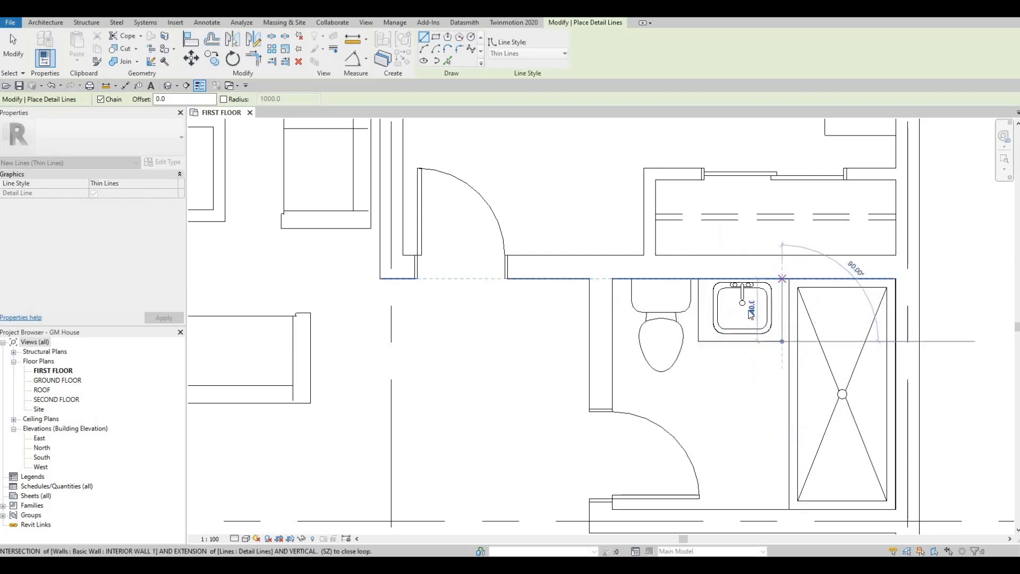
{"action": "key", "text": "Escape"}
{"action": "key", "text": "Escape"}
{"action": "key", "text": "Escape"}
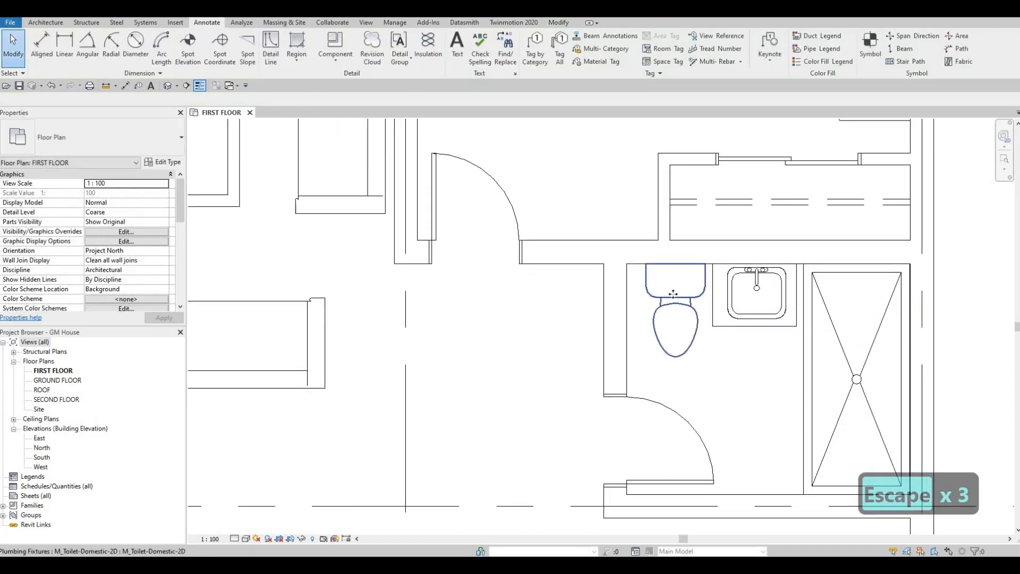
- Nudge the toilet west by three increments and the vanity sink west by one increment
{"action": "left_click", "coordinate": [673, 293]}
{"action": "key", "text": "Left"}
{"action": "key", "text": "Left"}
{"action": "key", "text": "Left"}
{"action": "key", "text": "Escape"}
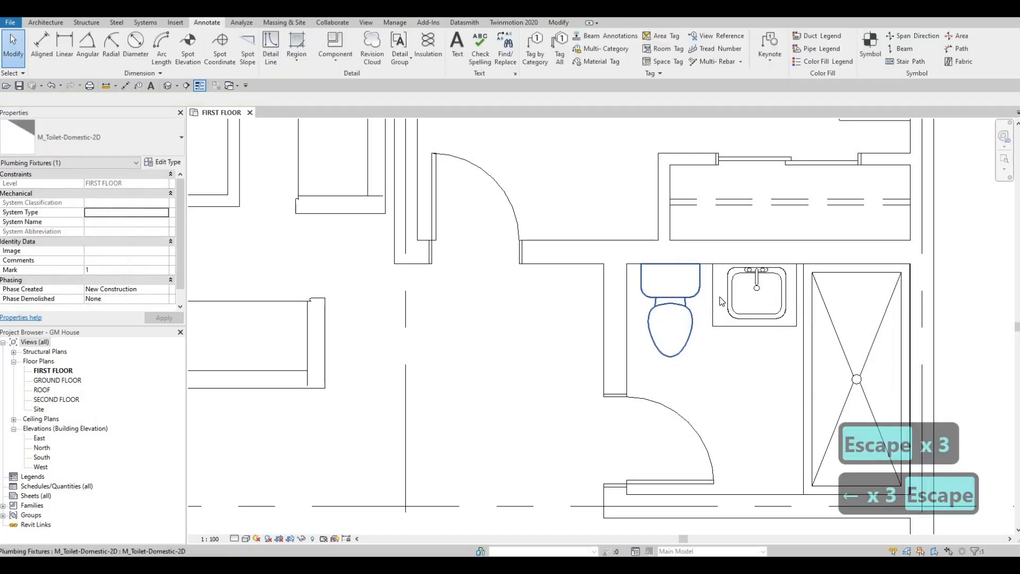
{"action": "left_click", "coordinate": [734, 299]}
{"action": "key", "text": "Left"}
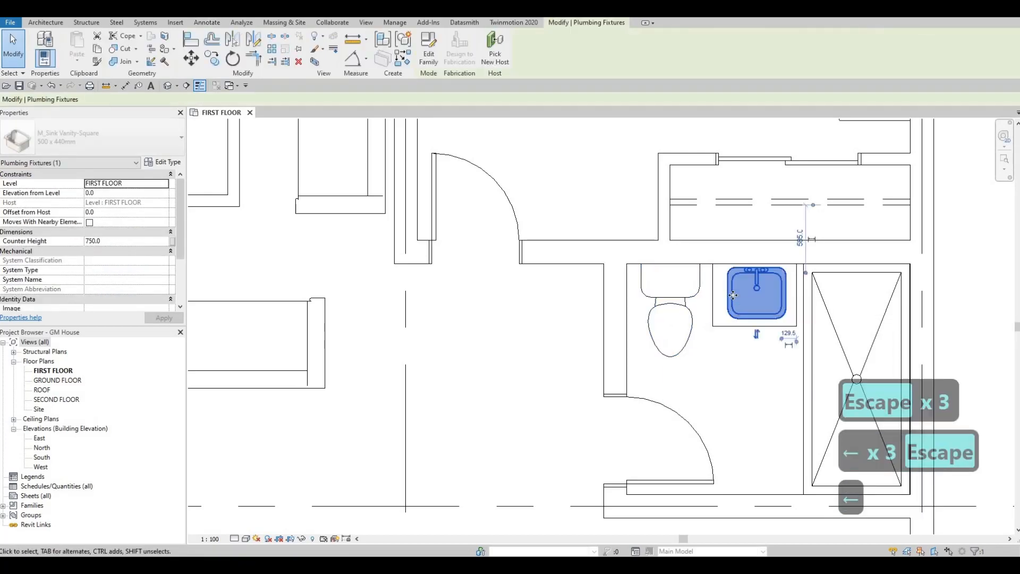
{"action": "key", "text": "Escape"}
- Nudge the counter's front line north by one increment and the vanity sink south by one increment
{"action": "key", "text": "Escape"}
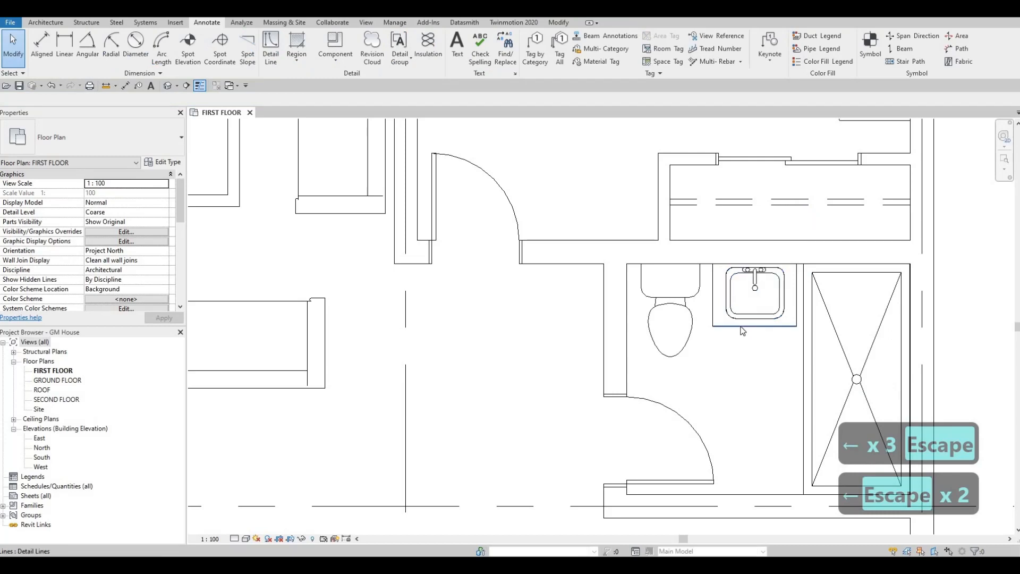
{"action": "left_click", "coordinate": [741, 327]}
{"action": "key", "text": "Up"}
{"action": "key", "text": "Escape"}
{"action": "key", "text": "Escape"}
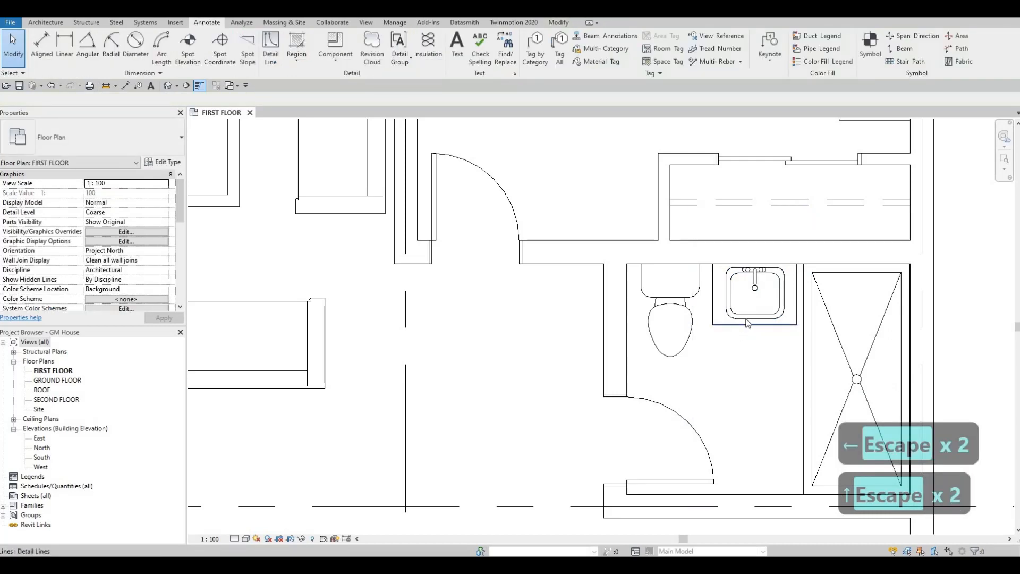
{"action": "left_click", "coordinate": [747, 319]}
{"action": "key", "text": "Down"}
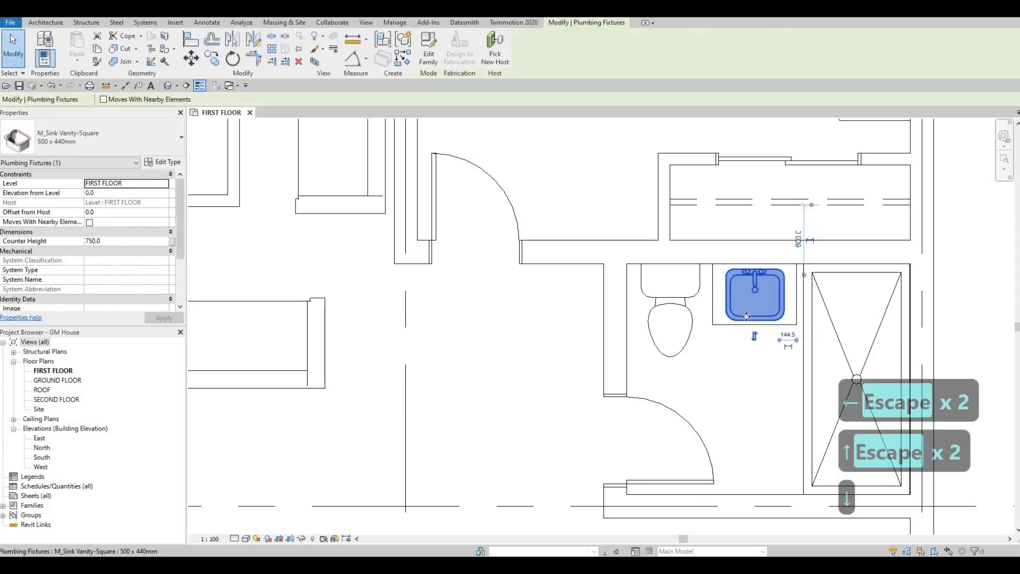
{"action": "key", "text": "Escape"}
{"action": "key", "text": "Escape"}
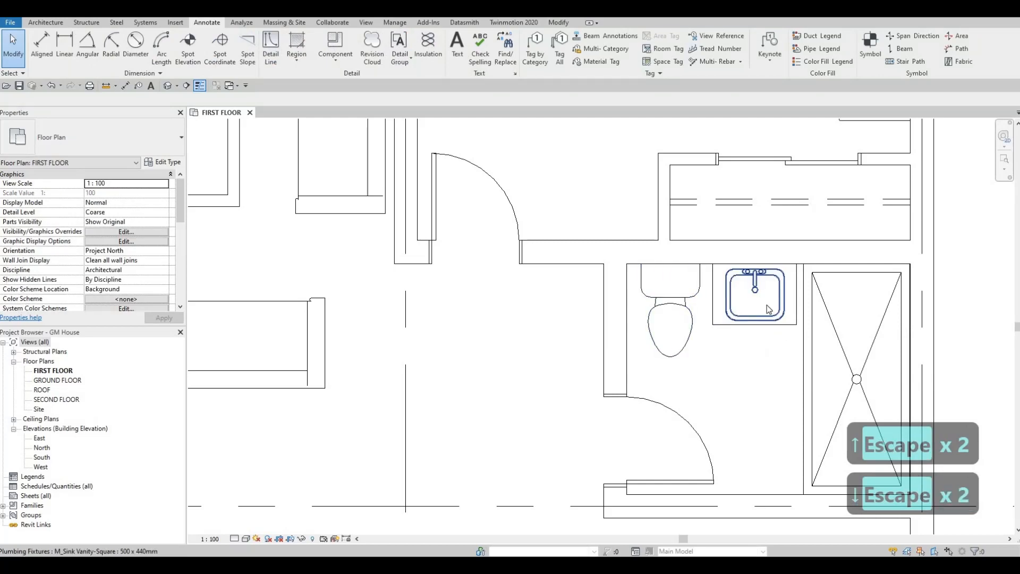
- Review the bathroom layout in the context of the whole first floor plan
{"action": "scroll", "coordinate": [702, 367], "scroll_direction": "down", "scroll_amount": 2}
{"action": "mouse_move", "coordinate": [701, 367]}
{"action": "middle_mouse_down"}
{"action": "mouse_move", "coordinate": [737, 308]}
{"action": "mouse_move", "coordinate": [857, 271]}
{"action": "middle_mouse_up"}
{"action": "key", "text": "Escape"}
{"action": "scroll", "coordinate": [738, 311], "scroll_direction": "down", "scroll_amount": 2}
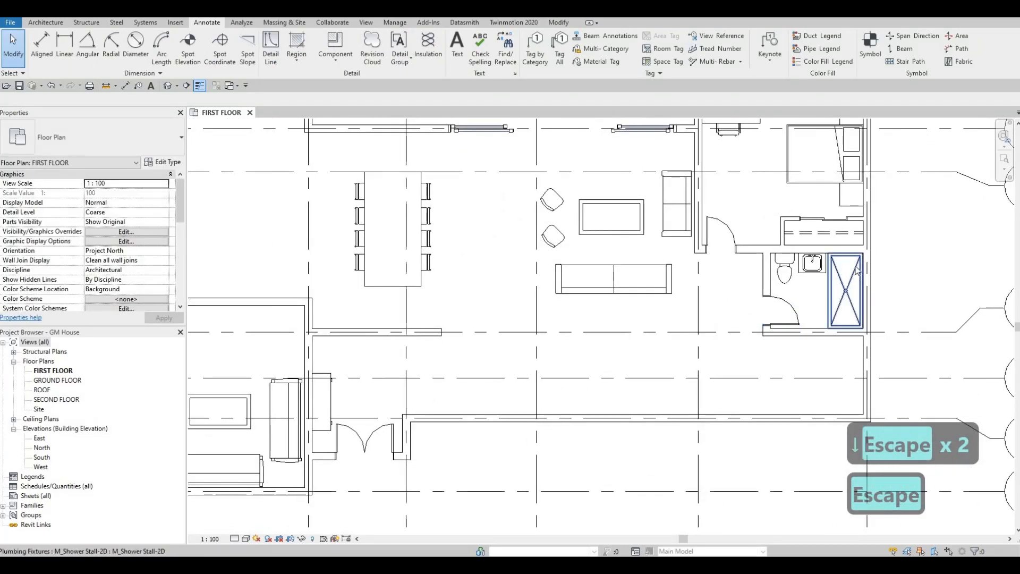
{"action": "scroll", "coordinate": [829, 297], "scroll_direction": "up", "scroll_amount": 4}
{"action": "scroll", "coordinate": [850, 300], "scroll_direction": "down", "scroll_amount": 3}
{"action": "middle_click_drag", "start_coordinate": [815, 298], "coordinate": [855, 307]}
{"action": "scroll", "coordinate": [884, 304], "scroll_direction": "down", "scroll_amount": 2}
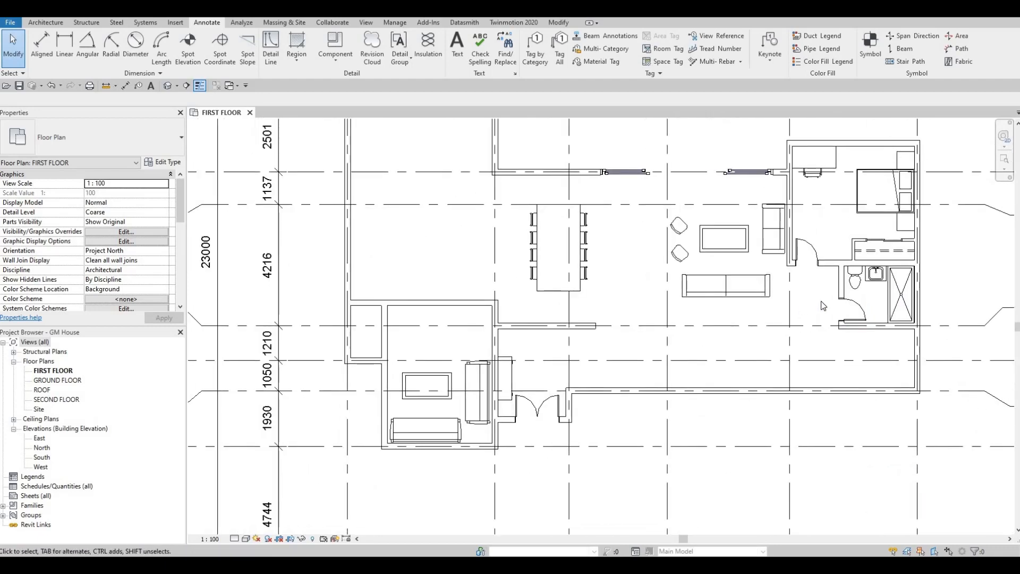
{"action": "scroll", "coordinate": [826, 311], "scroll_direction": "down", "scroll_amount": 2}
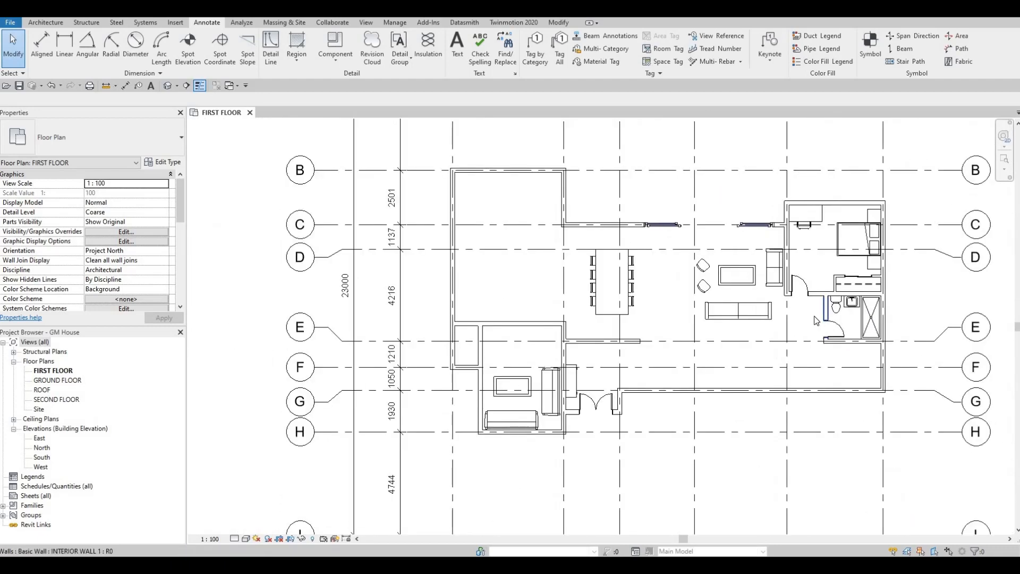
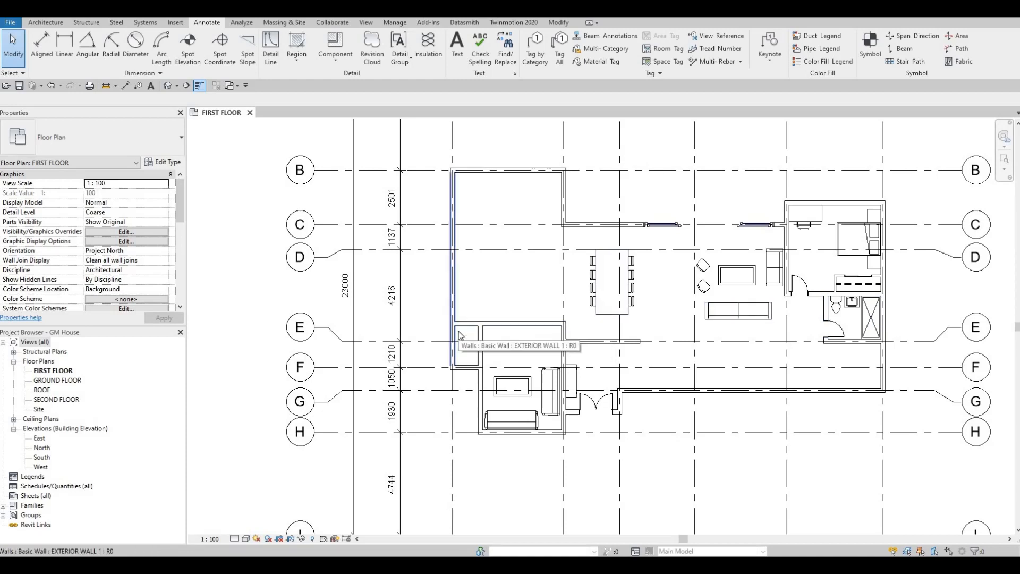
- Place a 750 x 2000mm single-panel interior door, matching the bedroom door, in the north wall of the small west closet
{"action": "key", "text": "Escape"}
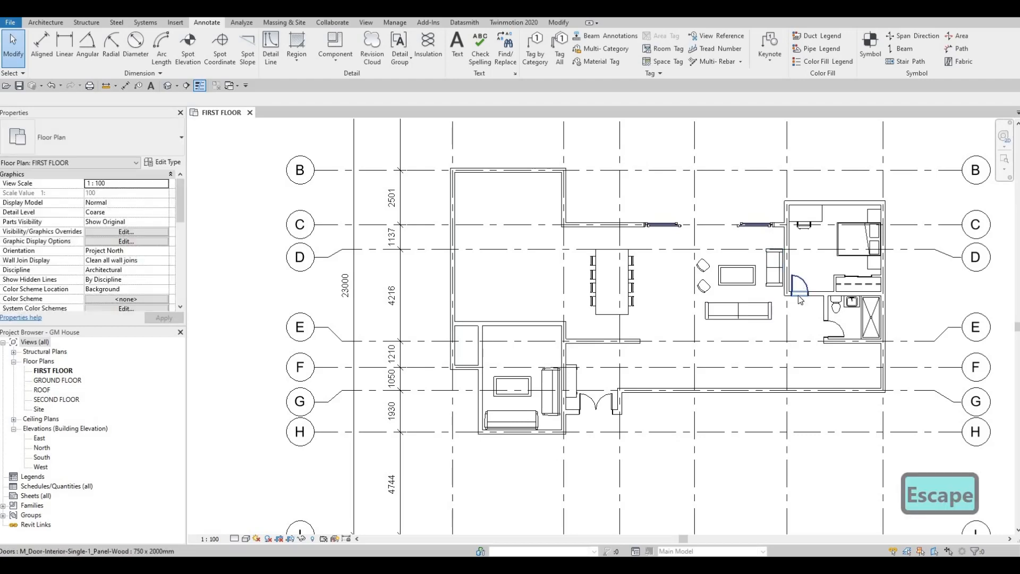
{"action": "left_click", "coordinate": [797, 295]}
{"action": "key", "text": "c"}
{"action": "key", "text": "s"}
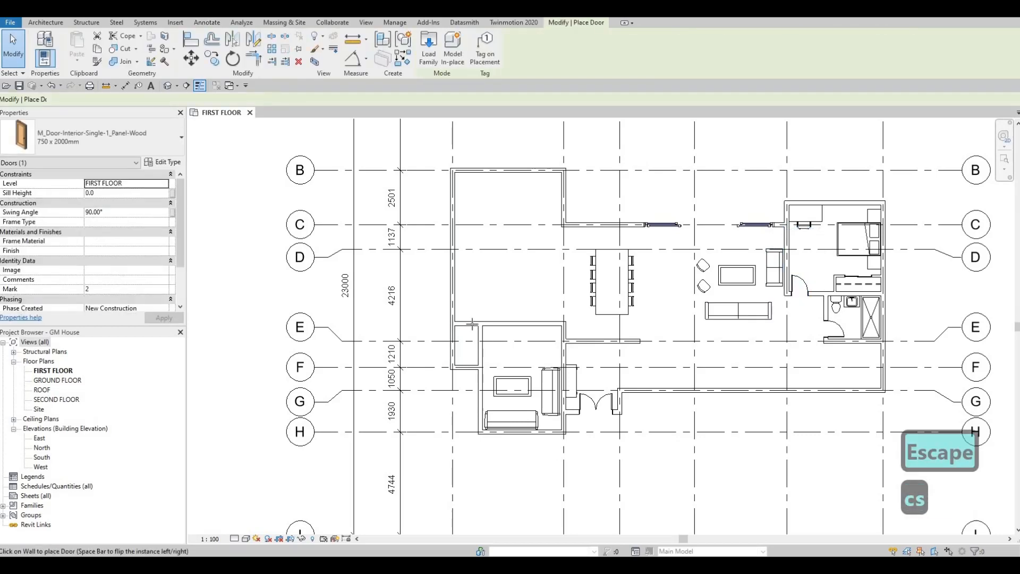
{"action": "scroll", "coordinate": [466, 328], "scroll_direction": "up", "scroll_amount": 4}
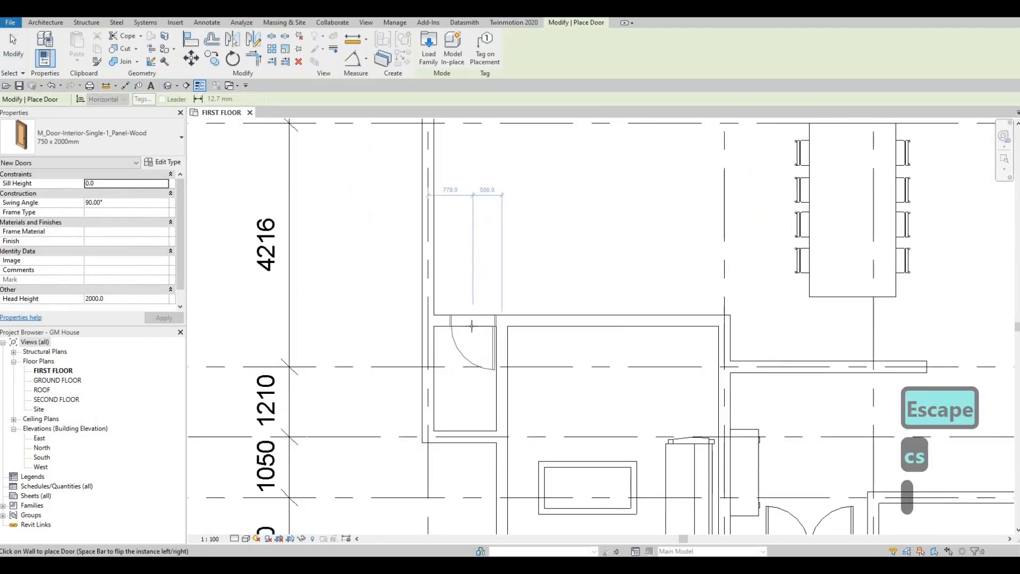
{"action": "key", "text": "space"}
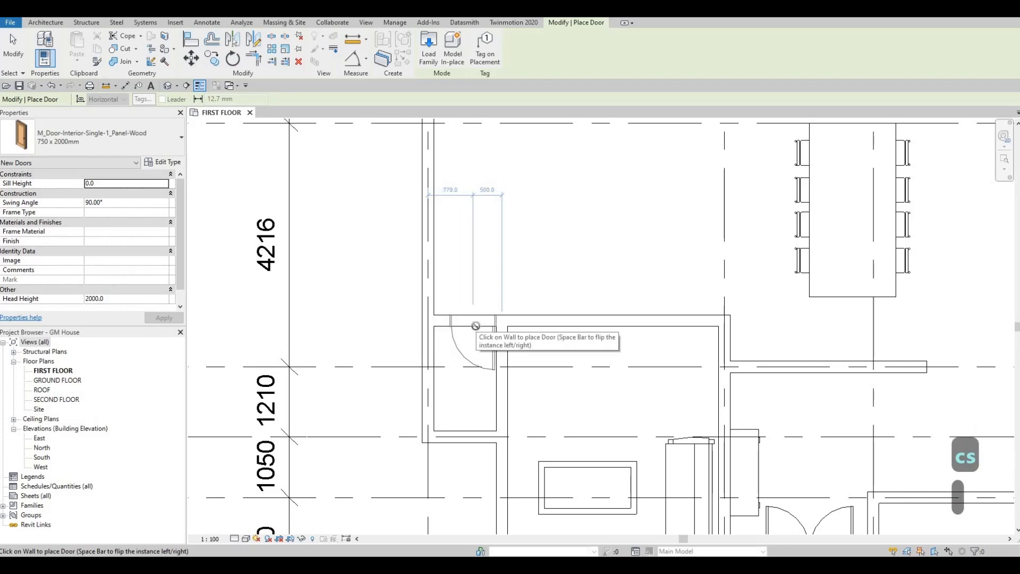
{"action": "left_click", "coordinate": [476, 326]}
{"action": "key", "text": "Escape"}
{"action": "key", "text": "Escape"}
{"action": "key", "text": "Escape"}
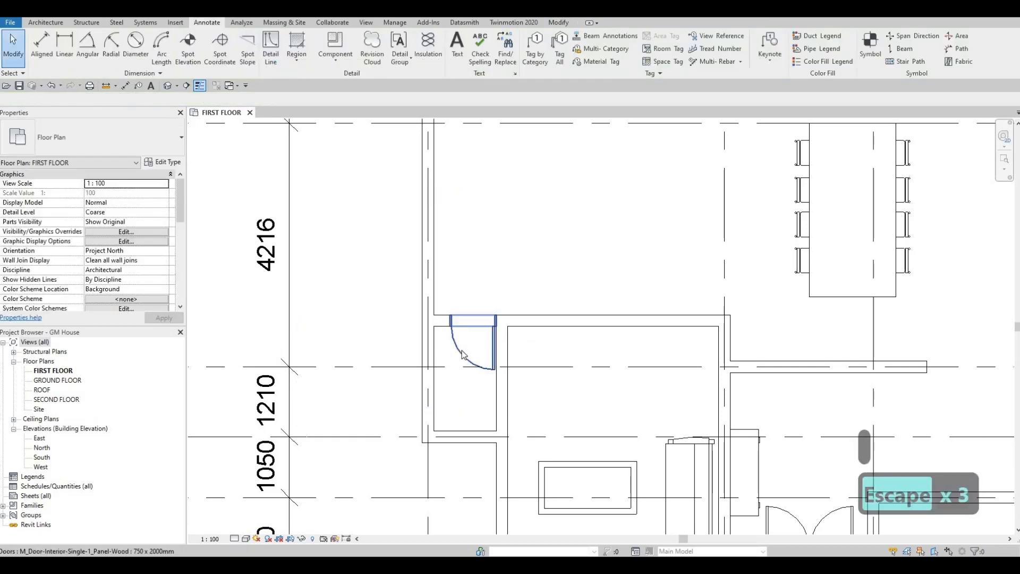
- Change the west closet door's type to 600 x 2000mm
{"action": "left_click", "coordinate": [462, 351]}
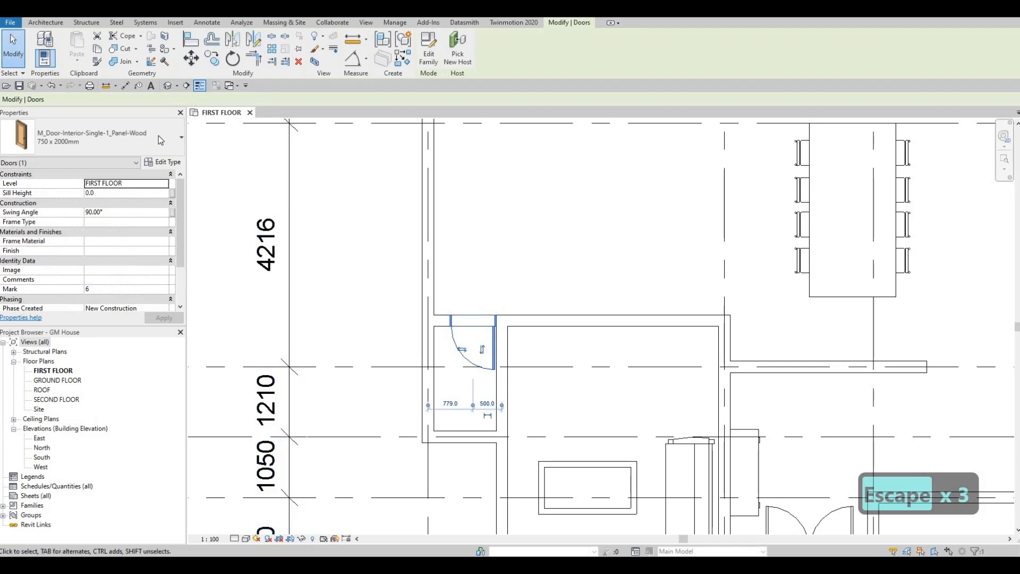
{"action": "left_click", "coordinate": [155, 136]}
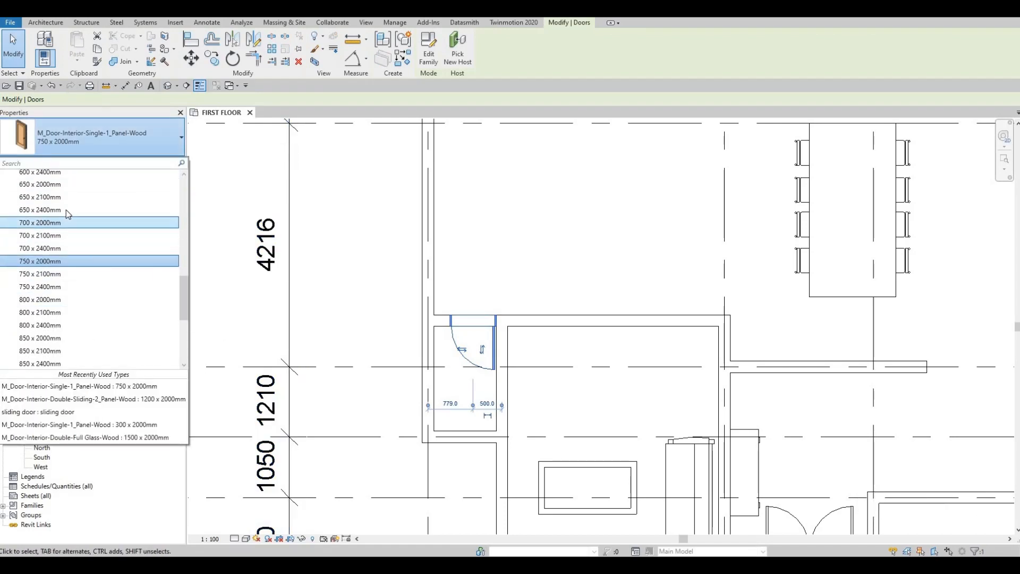
{"action": "scroll", "coordinate": [54, 213], "scroll_direction": "up", "scroll_amount": 2}
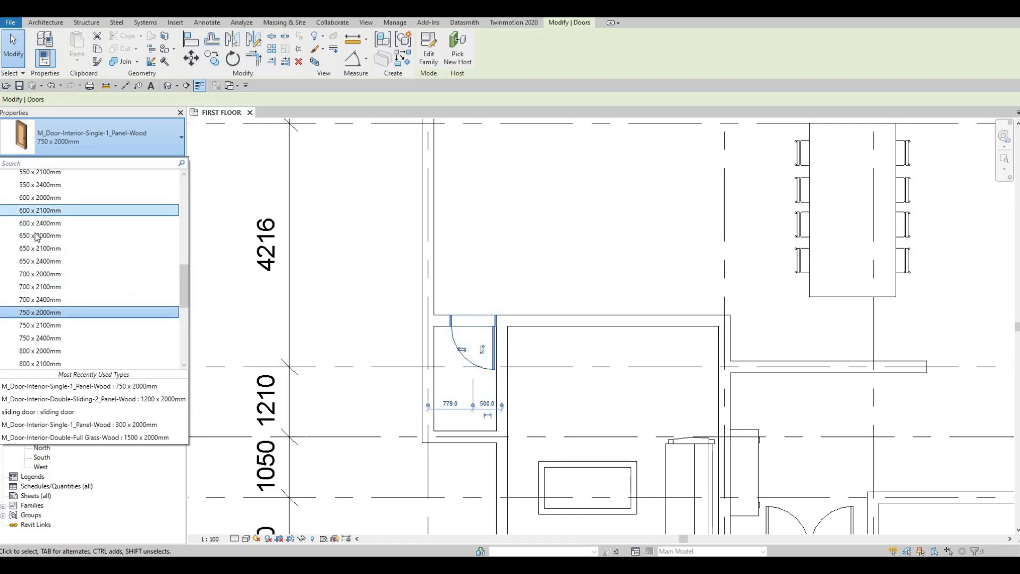
{"action": "left_click", "coordinate": [406, 304]}
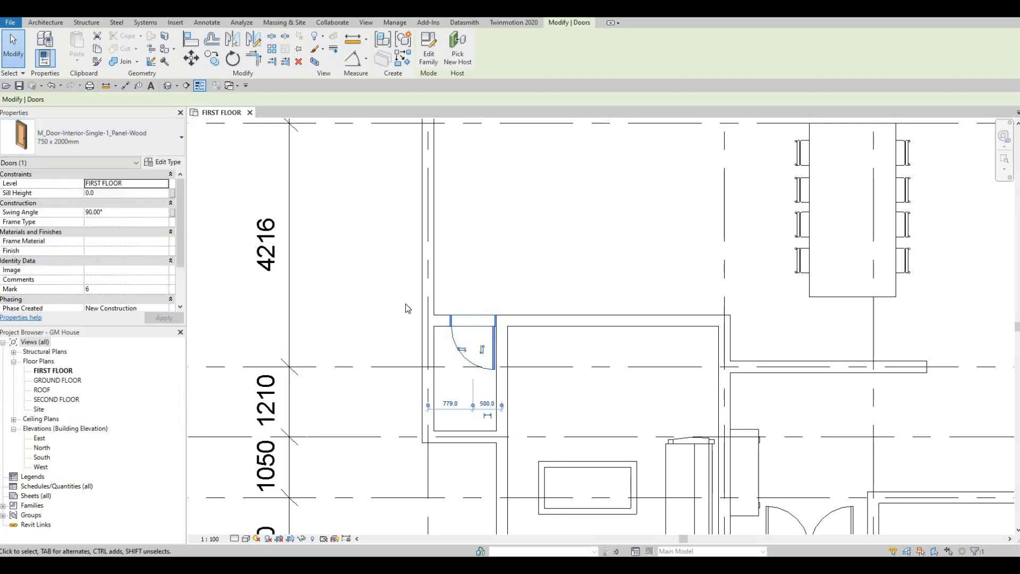
{"action": "key", "text": "Escape"}
{"action": "key", "text": "Escape"}
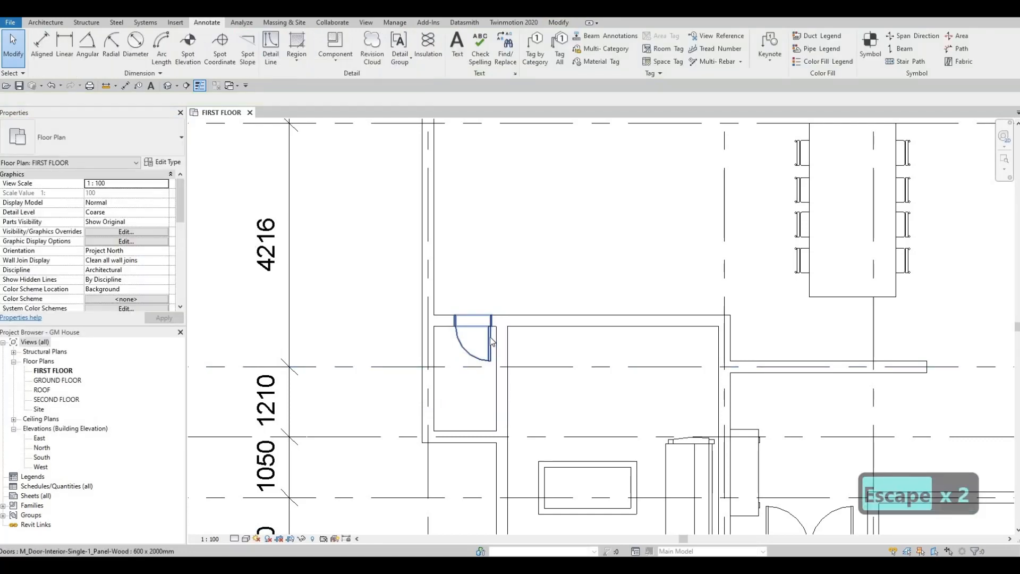
- Nudge the west closet door east by two increments and back west by one
{"action": "left_click", "coordinate": [490, 336]}
{"action": "key", "text": "Right"}
{"action": "key", "text": "Right"}
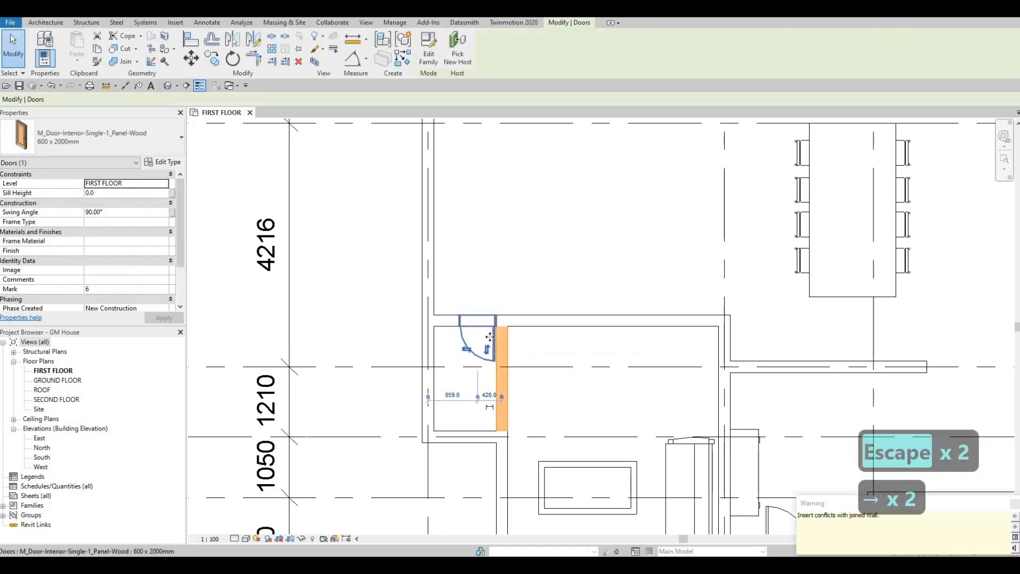
{"action": "key", "text": "Left"}
{"action": "key", "text": "Escape"}
{"action": "key", "text": "Escape"}
{"action": "key", "text": "Escape"}
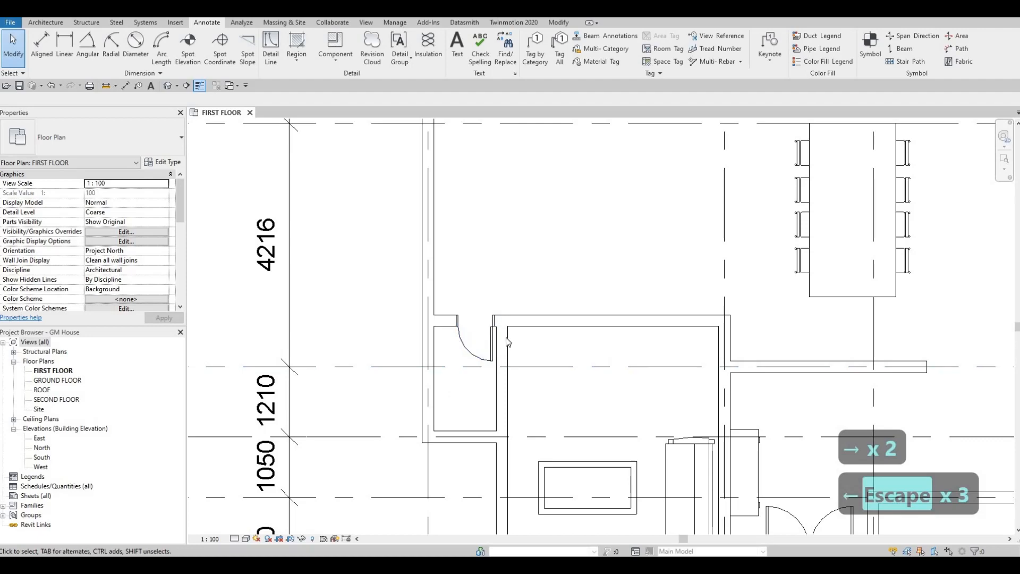
{"action": "key", "text": "Escape"}
- Draw <Demolished> detail lines in the west closet, 1140 mm south from its north wall beside the door, then east to the side wall
{"action": "scroll", "coordinate": [505, 346], "scroll_direction": "down", "scroll_amount": 4}
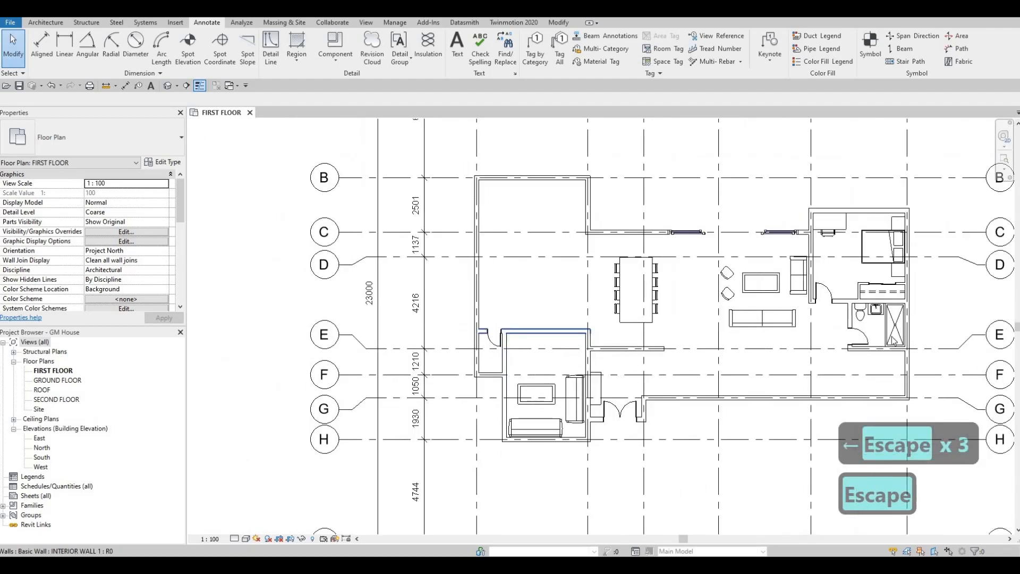
{"action": "left_click", "coordinate": [884, 296]}
{"action": "key", "text": "c"}
{"action": "key", "text": "s"}
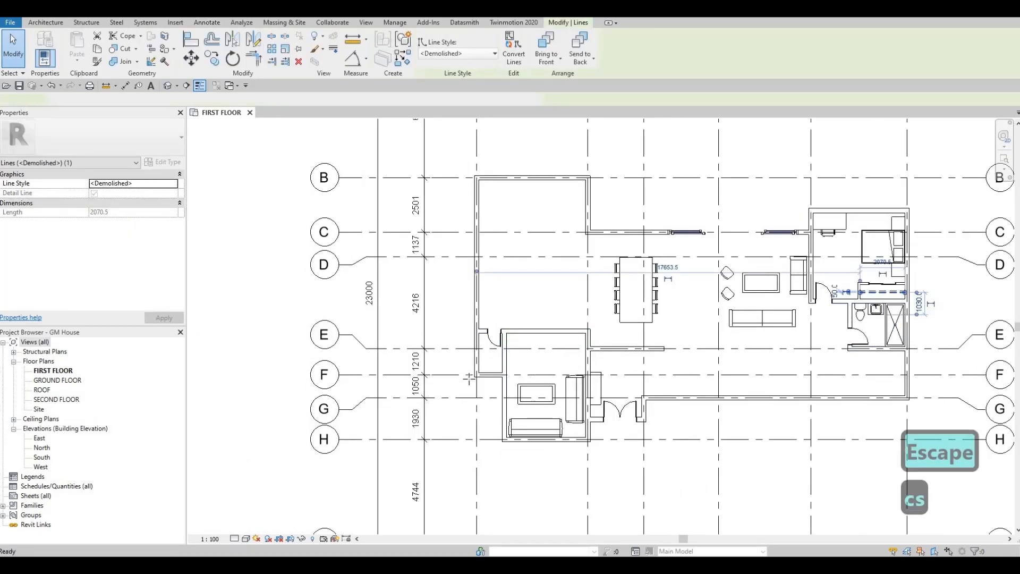
{"action": "scroll", "coordinate": [476, 327], "scroll_direction": "up", "scroll_amount": 3}
{"action": "scroll", "coordinate": [458, 308], "scroll_direction": "up", "scroll_amount": 2}
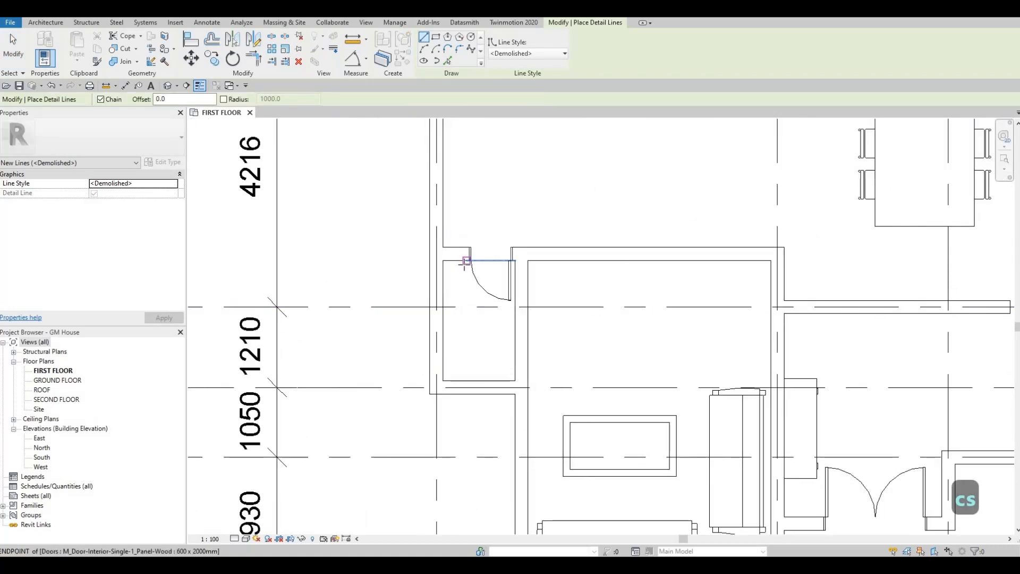
{"action": "left_click", "coordinate": [465, 262]}
{"action": "scroll", "coordinate": [464, 262], "scroll_direction": "up", "scroll_amount": 3}
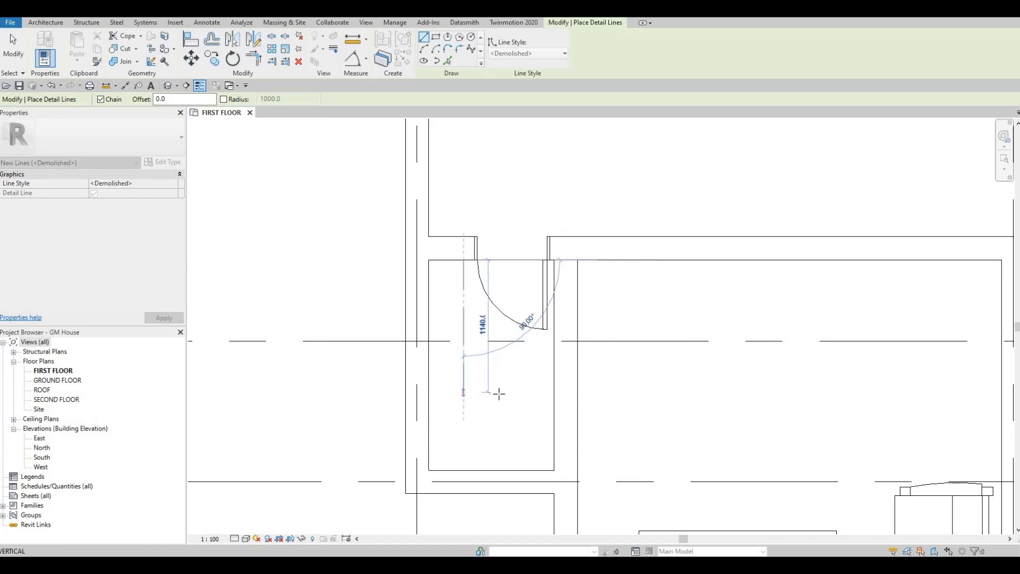
{"action": "left_click", "coordinate": [463, 393]}
{"action": "left_click", "coordinate": [554, 393]}
{"action": "key", "text": "Escape"}
{"action": "key", "text": "Escape"}
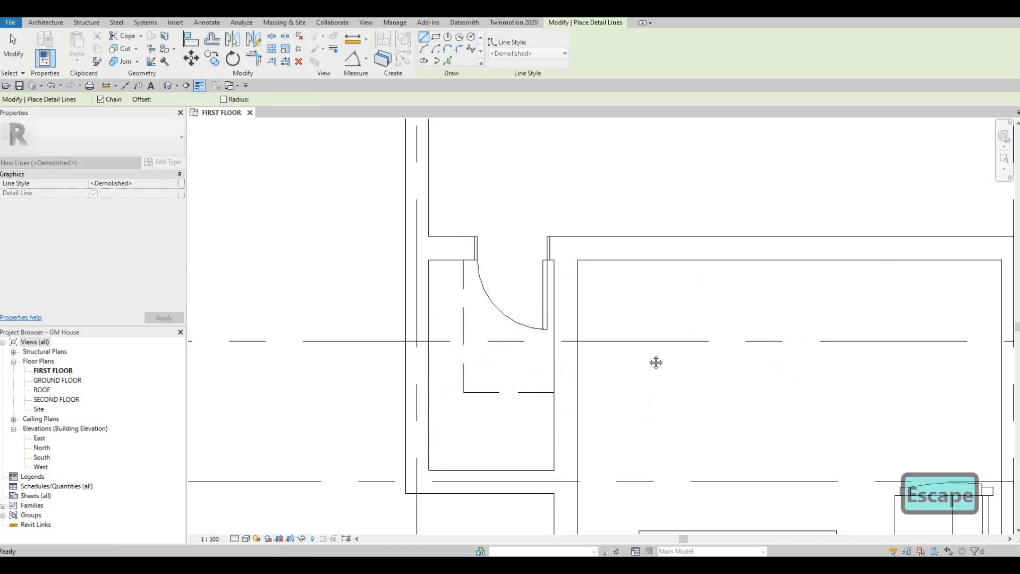
- Outline the west closet shelf just outside the dashed lines with Thin Lines, 1200 mm south from the north wall and east to the side wall
{"action": "scroll", "coordinate": [489, 353], "scroll_direction": "down", "scroll_amount": 2}
{"action": "scroll", "coordinate": [489, 336], "scroll_direction": "down", "scroll_amount": 5}
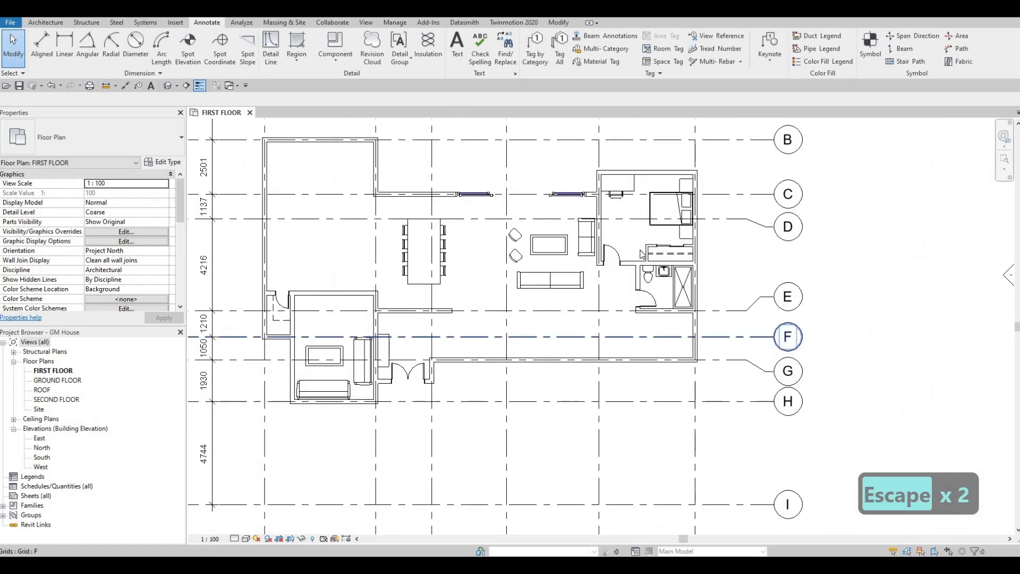
{"action": "scroll", "coordinate": [666, 297], "scroll_direction": "up", "scroll_amount": 5}
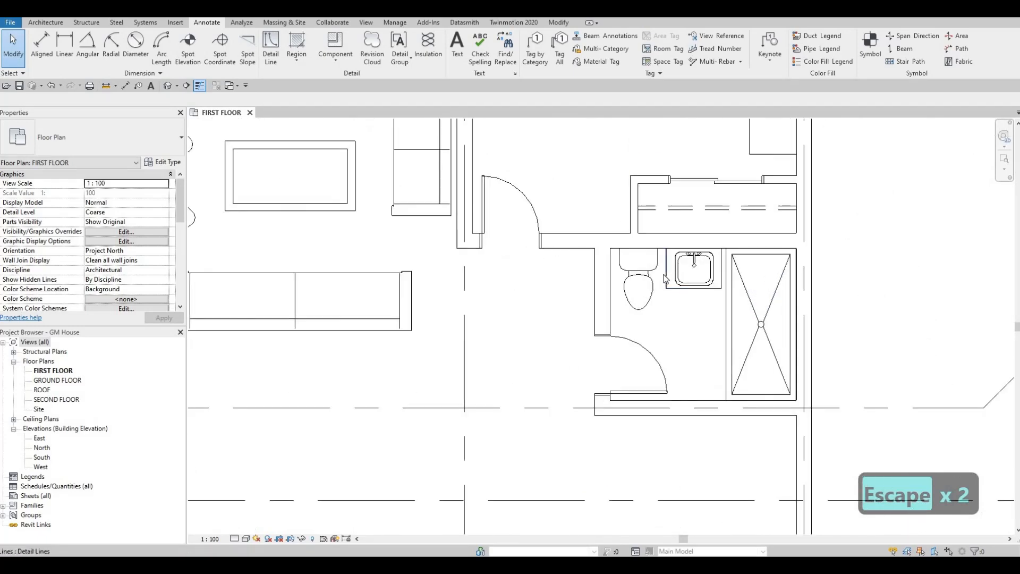
{"action": "left_click", "coordinate": [666, 278]}
{"action": "key", "text": "c"}
{"action": "key", "text": "s"}
{"action": "scroll", "coordinate": [549, 333], "scroll_direction": "down", "scroll_amount": 4}
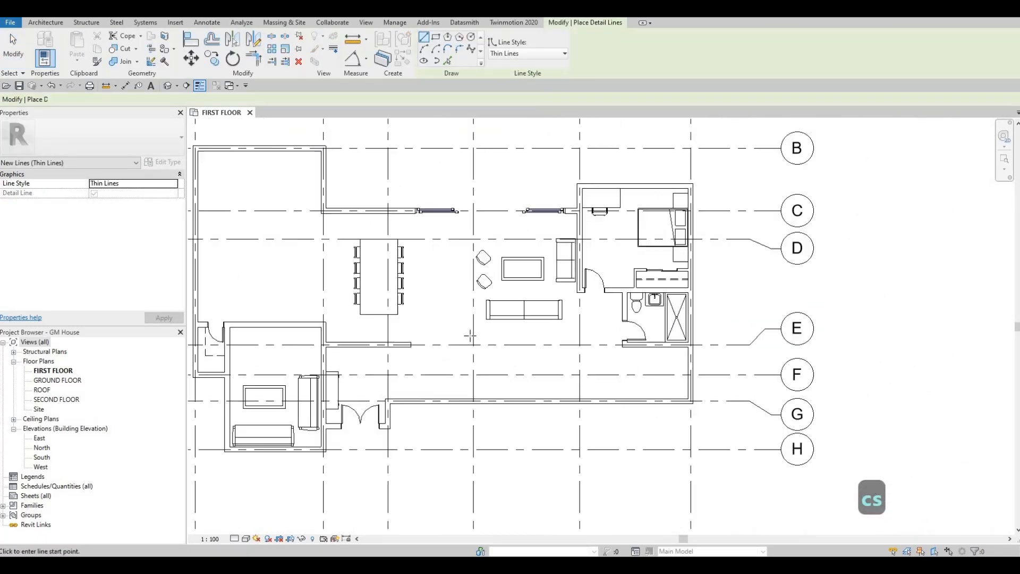
{"action": "scroll", "coordinate": [397, 302], "scroll_direction": "up", "scroll_amount": 6}
{"action": "scroll", "coordinate": [398, 301], "scroll_direction": "up", "scroll_amount": 5}
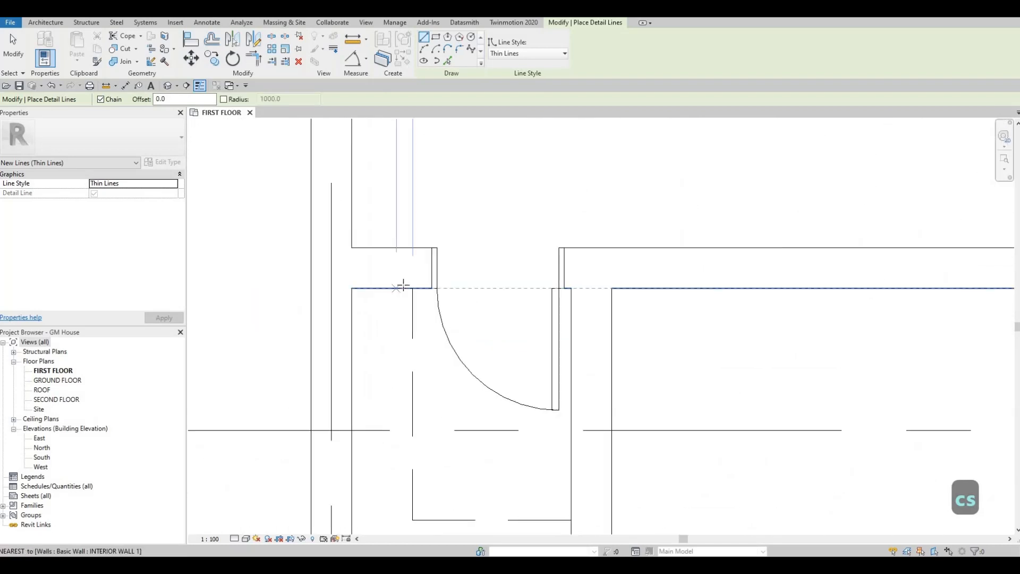
{"action": "left_click", "coordinate": [405, 288]}
{"action": "scroll", "coordinate": [406, 372], "scroll_direction": "down", "scroll_amount": 4}
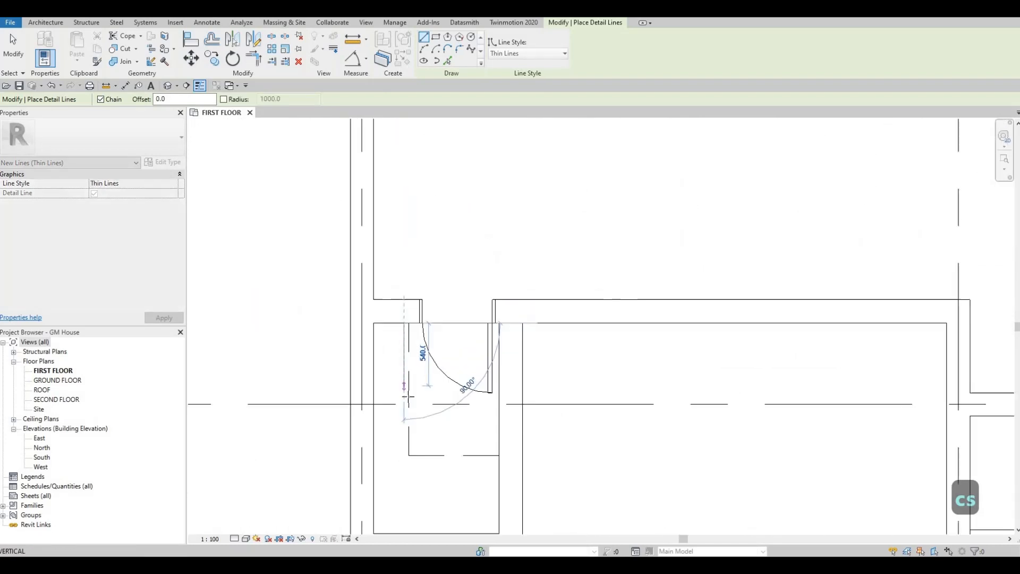
{"action": "middle_click_drag", "start_coordinate": [410, 459], "coordinate": [410, 400]}
{"action": "scroll", "coordinate": [410, 401], "scroll_direction": "up", "scroll_amount": 3}
{"action": "left_click", "coordinate": [512, 404]}
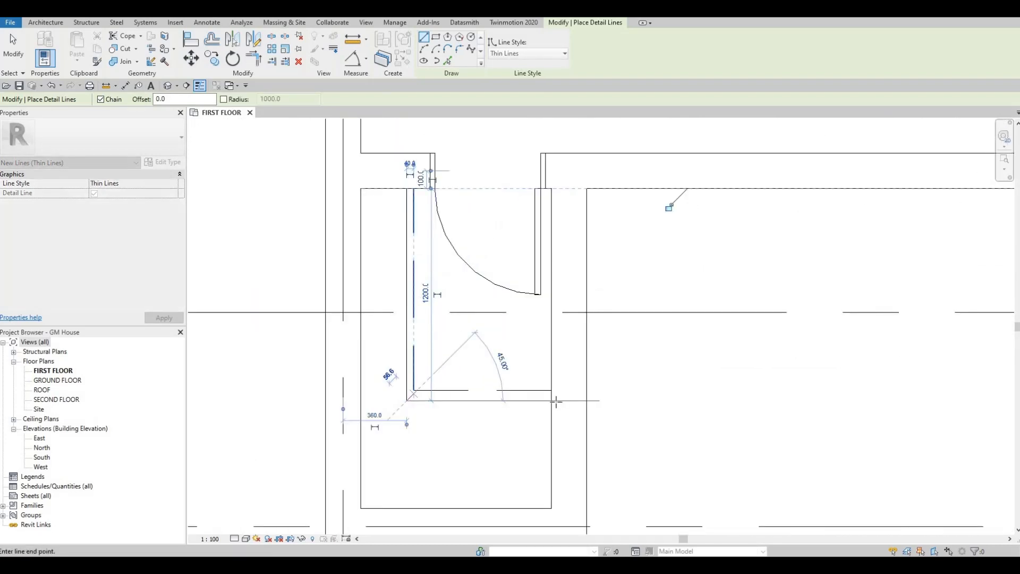
{"action": "left_click", "coordinate": [552, 401]}
{"action": "key", "text": "Escape"}
{"action": "key", "text": "Escape"}
{"action": "key", "text": "Escape"}
{"action": "scroll", "coordinate": [471, 355], "scroll_direction": "down", "scroll_amount": 6}
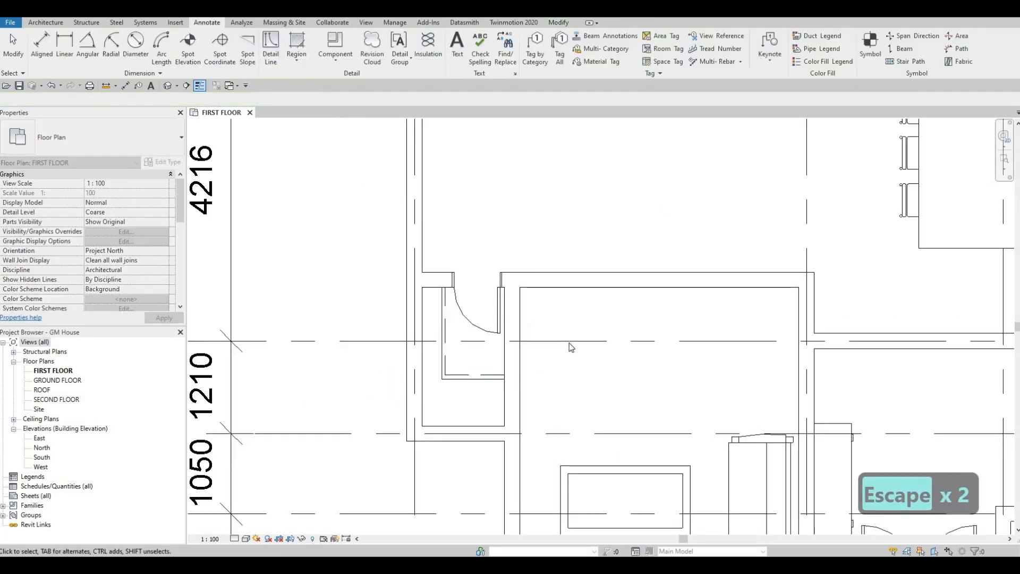
- Cut a wall opening about 800 mm wide in the interior wall between the sitting room and entry, just north of the credenza
{"action": "scroll", "coordinate": [547, 354], "scroll_direction": "down", "scroll_amount": 8}
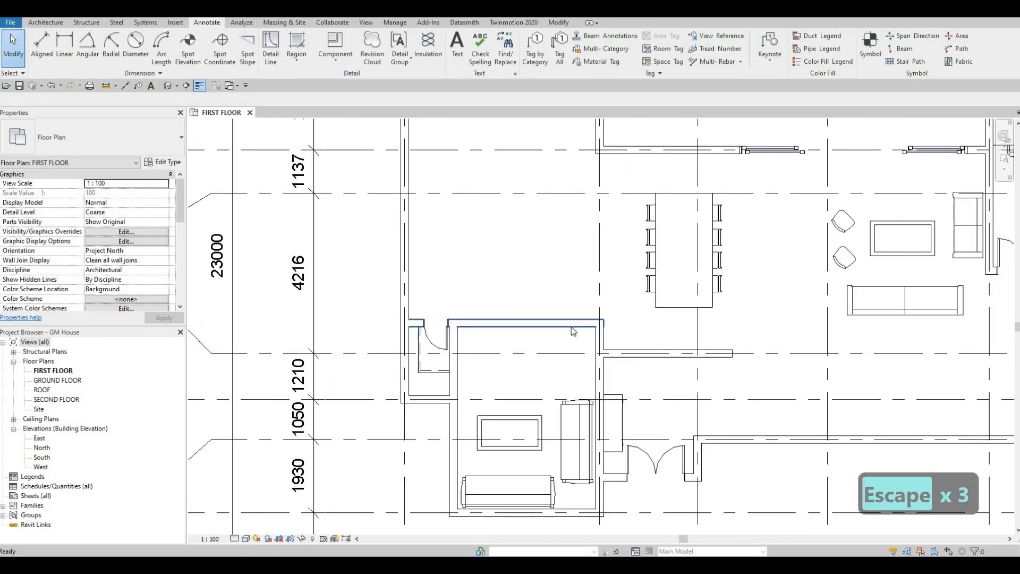
{"action": "middle_click_drag", "start_coordinate": [571, 327], "coordinate": [602, 326]}
{"action": "scroll", "coordinate": [601, 325], "scroll_direction": "down", "scroll_amount": 3}
{"action": "scroll", "coordinate": [496, 306], "scroll_direction": "up", "scroll_amount": 6}
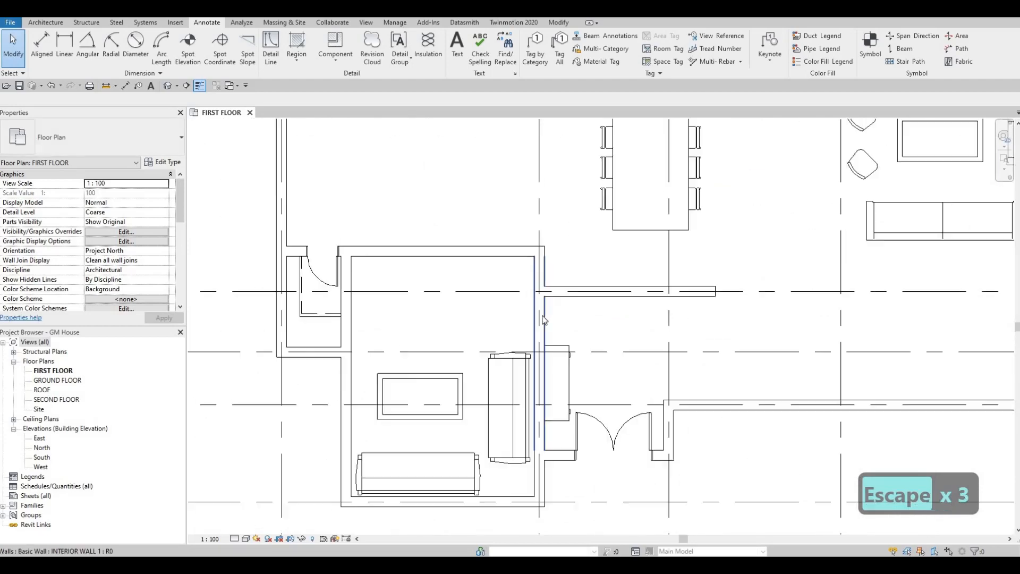
{"action": "left_click", "coordinate": [497, 306]}
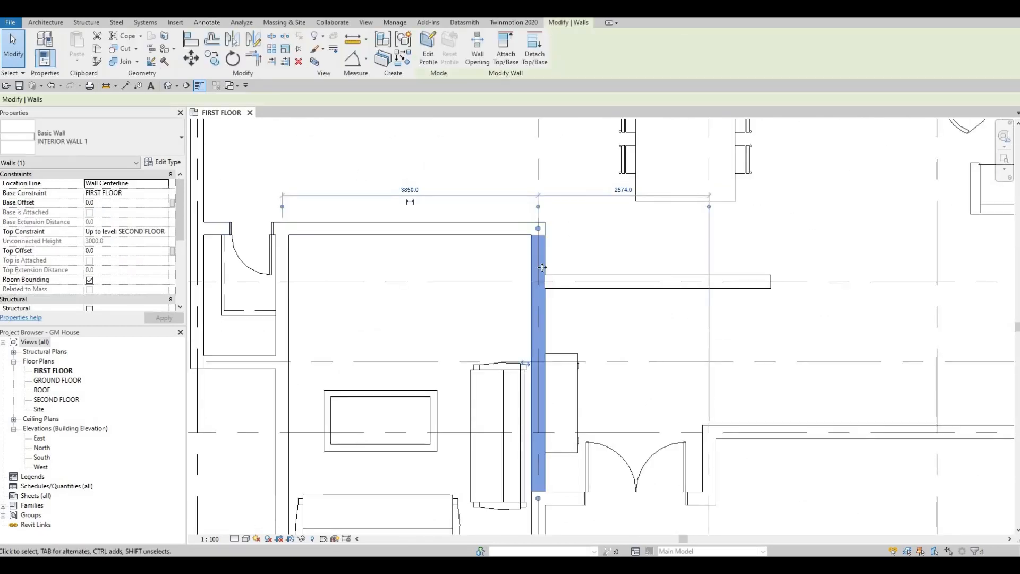
{"action": "left_click", "coordinate": [473, 57]}
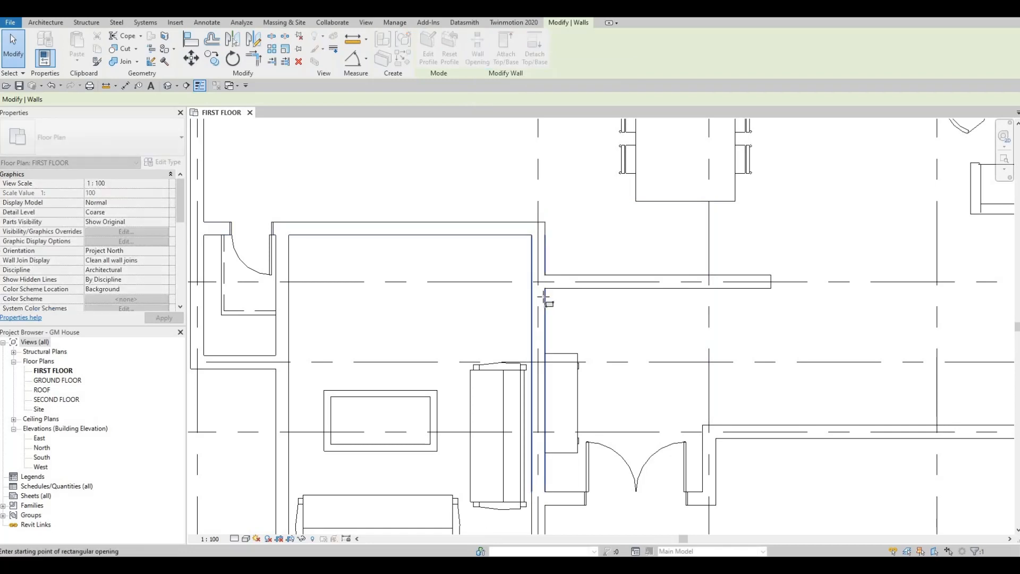
{"action": "left_click", "coordinate": [539, 297]}
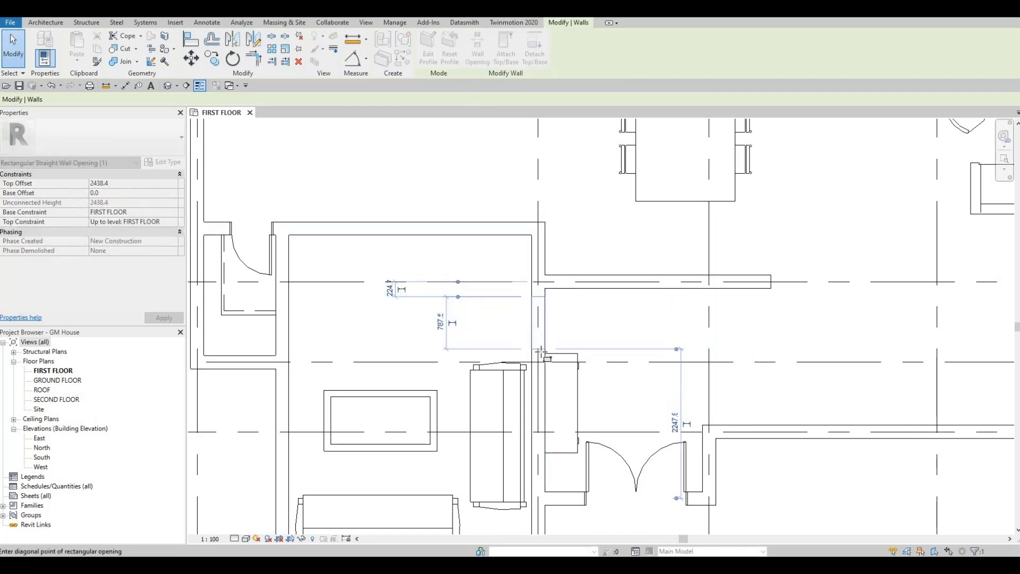
{"action": "key", "text": "Escape"}
{"action": "key", "text": "Escape"}
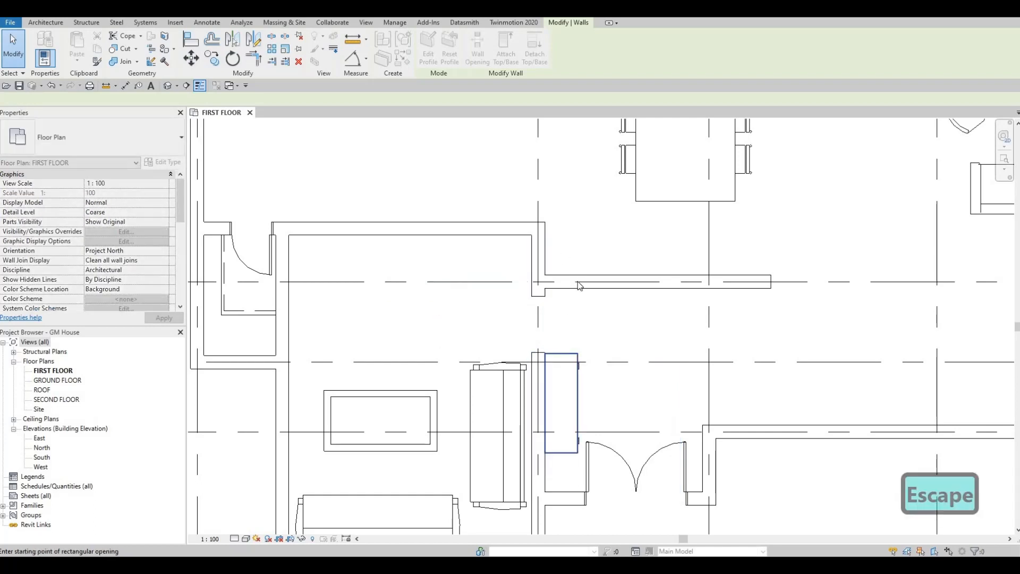
- Nudge the entry credenza south along the wall by 17 increments, away from the wall opening
{"action": "middle_click_drag", "start_coordinate": [573, 392], "coordinate": [574, 294]}
{"action": "left_click", "coordinate": [575, 294]}
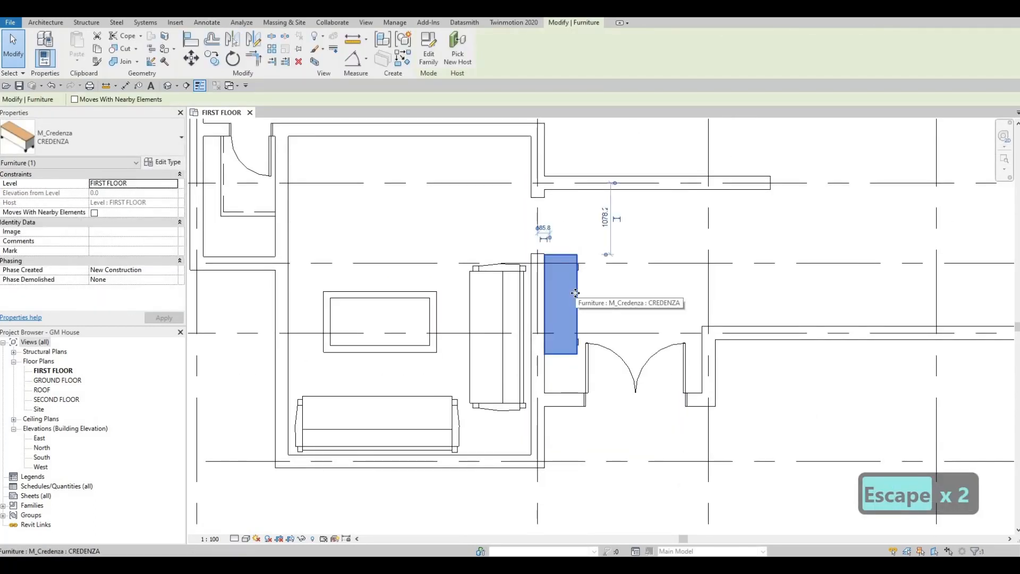
{"action": "key", "text": "Down"}
{"action": "key", "text": "Down"}
{"action": "key", "text": "Down"}
{"action": "key", "text": "Down"}
{"action": "key", "text": "Down"}
{"action": "key", "text": "Down"}
{"action": "key", "text": "Down"}
{"action": "key", "text": "Down"}
{"action": "key", "text": "Down"}
{"action": "key", "text": "Down"}
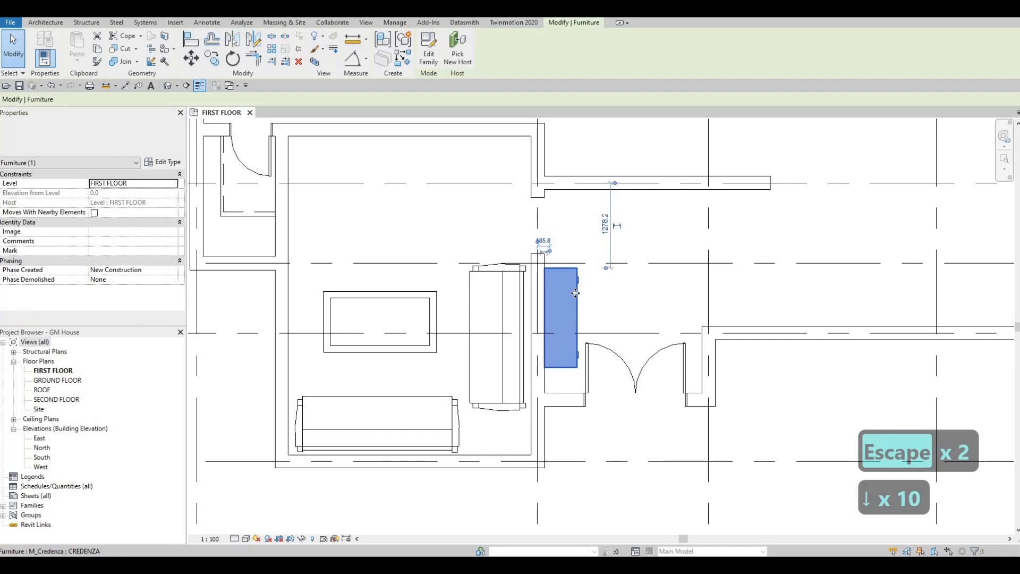
{"action": "key", "text": "Down"}
{"action": "key", "text": "Down"}
{"action": "key", "text": "Down"}
{"action": "key", "text": "Down"}
{"action": "key", "text": "Down"}
{"action": "key", "text": "Down"}
{"action": "key", "text": "Down"}
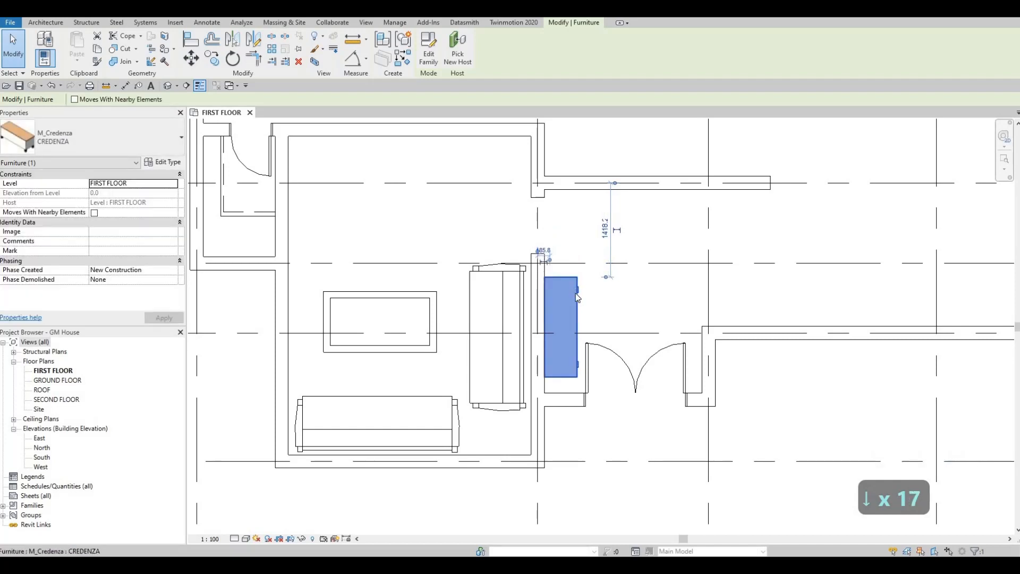
{"action": "key", "text": "Escape"}
{"action": "key", "text": "Escape"}
{"action": "key", "text": "Escape"}
{"action": "left_click", "coordinate": [538, 255]}
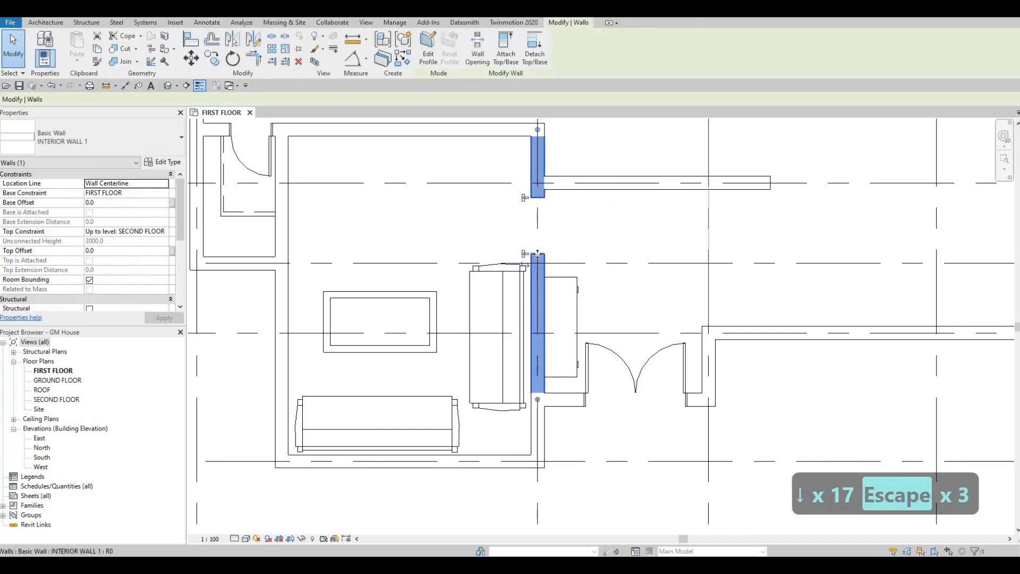
{"action": "scroll", "coordinate": [541, 213], "scroll_direction": "up", "scroll_amount": 2}
{"action": "key", "text": "Escape"}
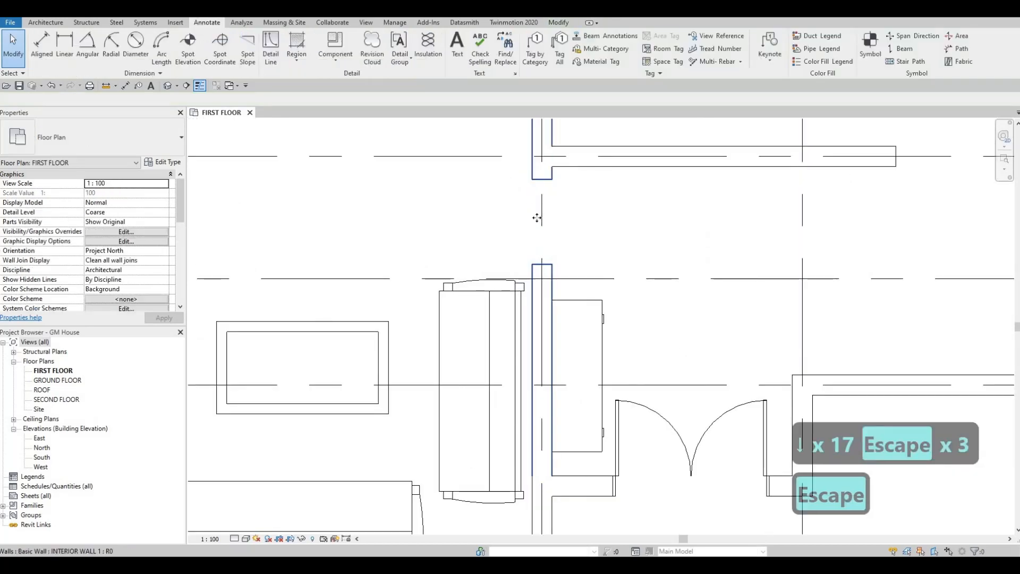
- Extend the south edge of the sitting room's wall opening southward so the opening is 940 mm wide
{"action": "left_click", "coordinate": [542, 271]}
{"action": "left_click_drag", "start_coordinate": [543, 276], "coordinate": [528, 292]}
{"action": "key", "text": "Escape"}
{"action": "key", "text": "Escape"}
{"action": "scroll", "coordinate": [536, 287], "scroll_direction": "down", "scroll_amount": 2}
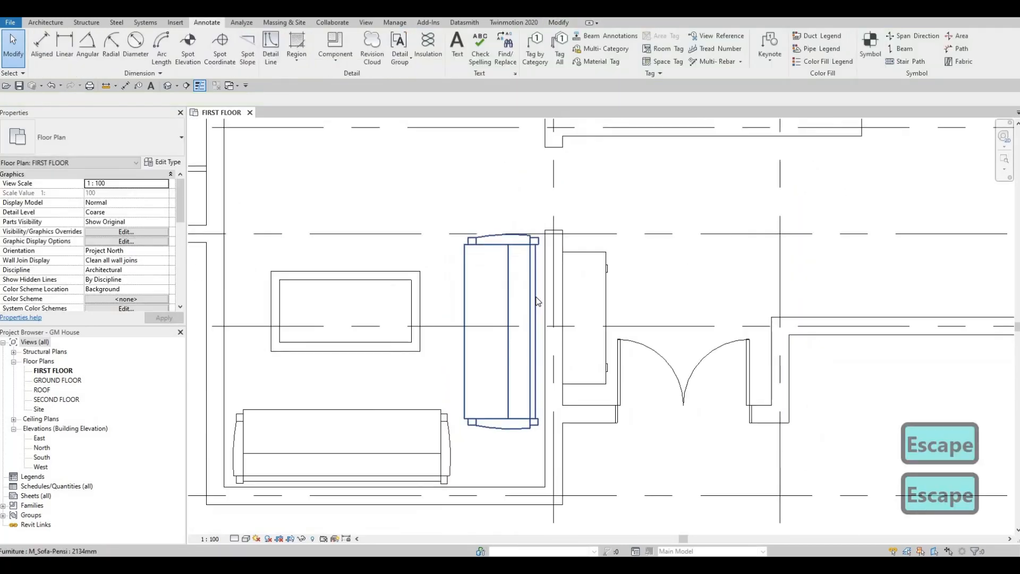
- Nudge the sofa beside the sitting room's east wall two increments south and two increments east
{"action": "left_click", "coordinate": [536, 297]}
{"action": "key", "text": "Down"}
{"action": "key", "text": "Down"}
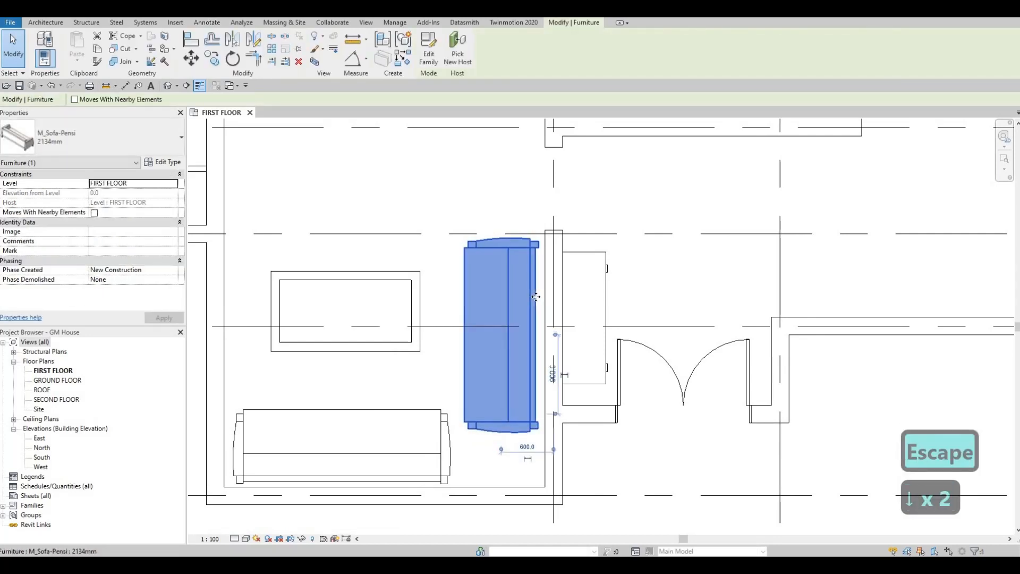
{"action": "key", "text": "Right"}
{"action": "key", "text": "Right"}
{"action": "key", "text": "Escape"}
- Extend the north edge of the sitting room's wall opening northward so the opening is 1020 mm wide
{"action": "key", "text": "Escape"}
{"action": "scroll", "coordinate": [545, 250], "scroll_direction": "down", "scroll_amount": 3}
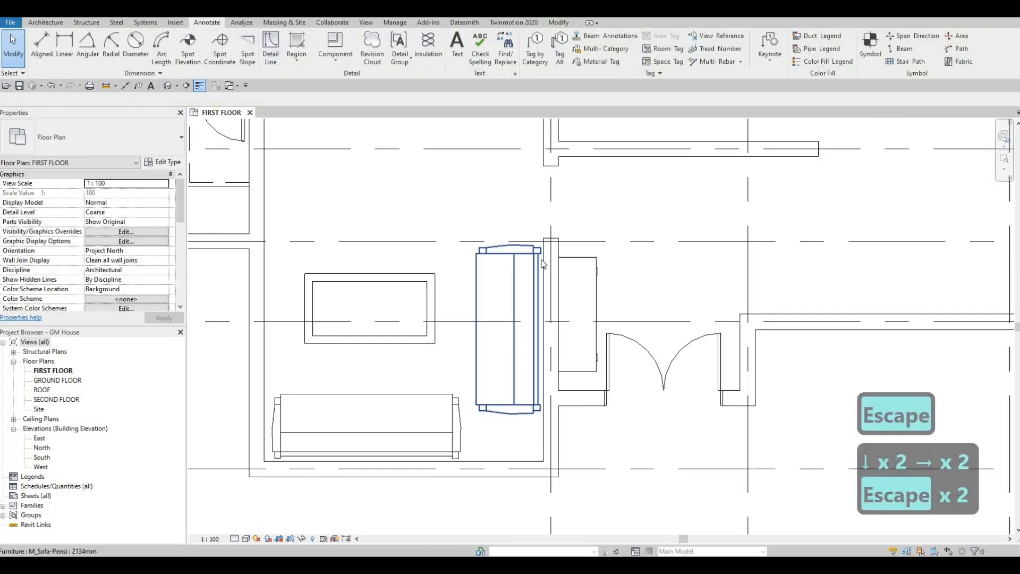
{"action": "scroll", "coordinate": [536, 227], "scroll_direction": "up", "scroll_amount": 2}
{"action": "key", "text": "Escape"}
{"action": "scroll", "coordinate": [536, 228], "scroll_direction": "up", "scroll_amount": 1}
{"action": "left_click", "coordinate": [537, 236]}
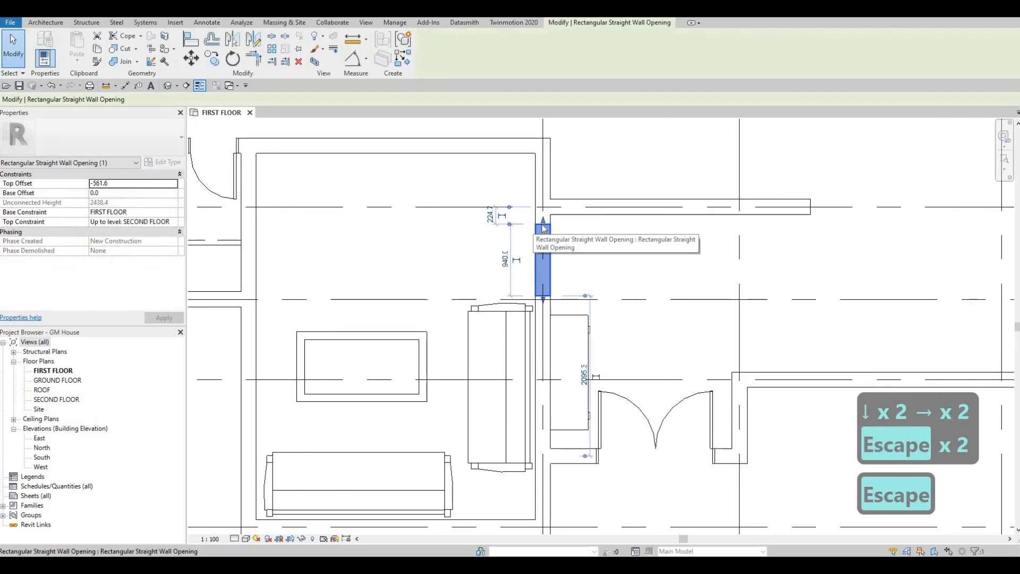
{"action": "key", "text": "Escape"}
{"action": "left_click", "coordinate": [534, 247]}
{"action": "key", "text": "Escape"}
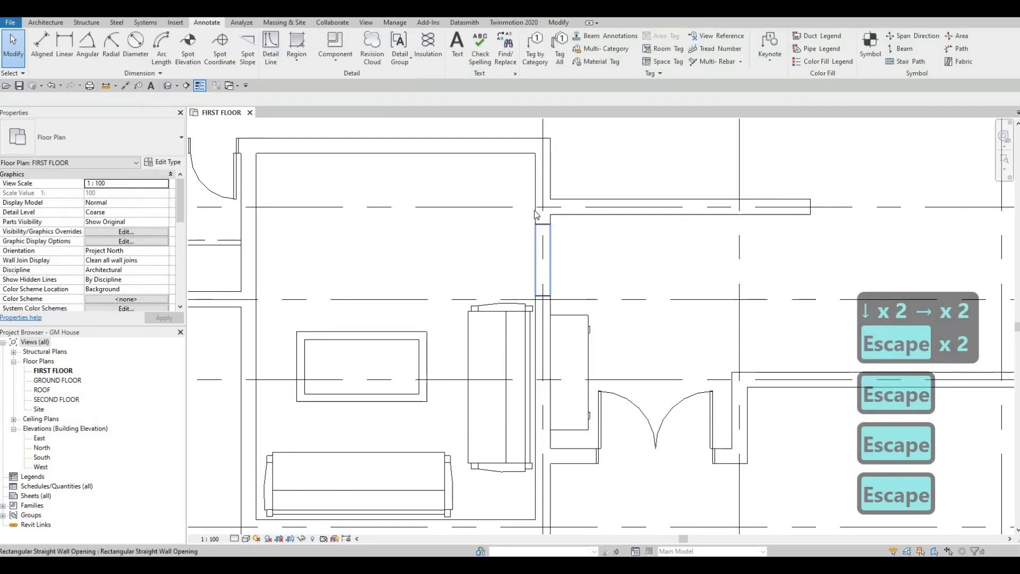
{"action": "left_click", "coordinate": [542, 226]}
{"action": "scroll", "coordinate": [544, 220], "scroll_direction": "up", "scroll_amount": 2}
{"action": "key", "text": "Escape"}
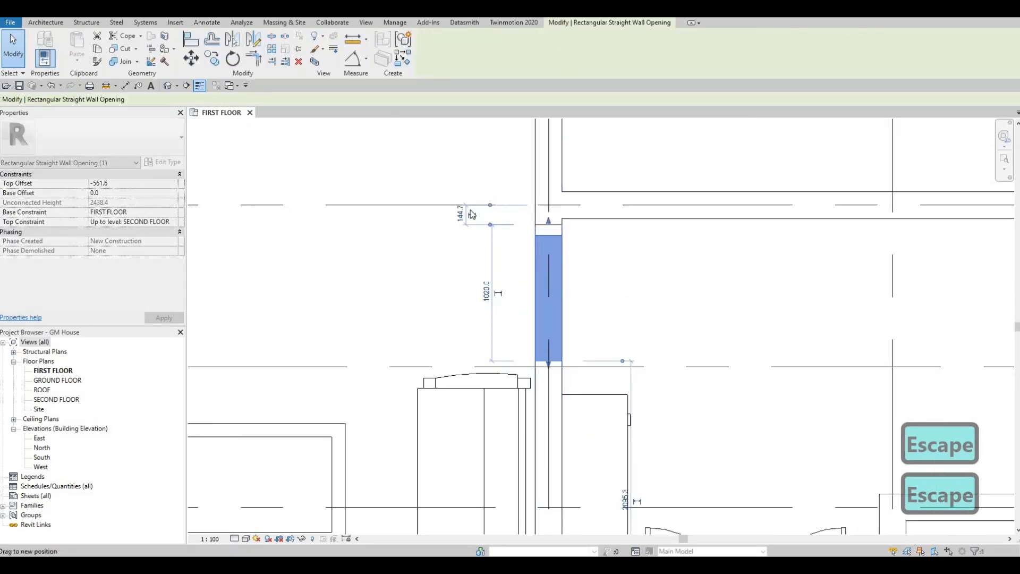
- Begin a new architectural floor and duplicate the Generic Floor - 400mm type under the name FLOOR 1
{"action": "scroll", "coordinate": [581, 261], "scroll_direction": "down", "scroll_amount": 3}
{"action": "scroll", "coordinate": [581, 261], "scroll_direction": "down", "scroll_amount": 2}
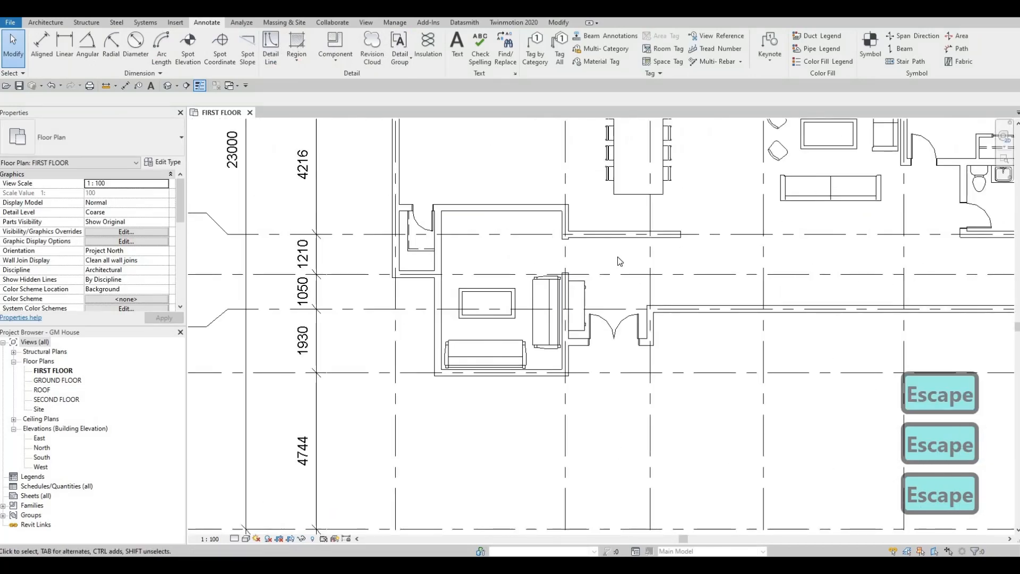
{"action": "scroll", "coordinate": [668, 252], "scroll_direction": "down", "scroll_amount": 3}
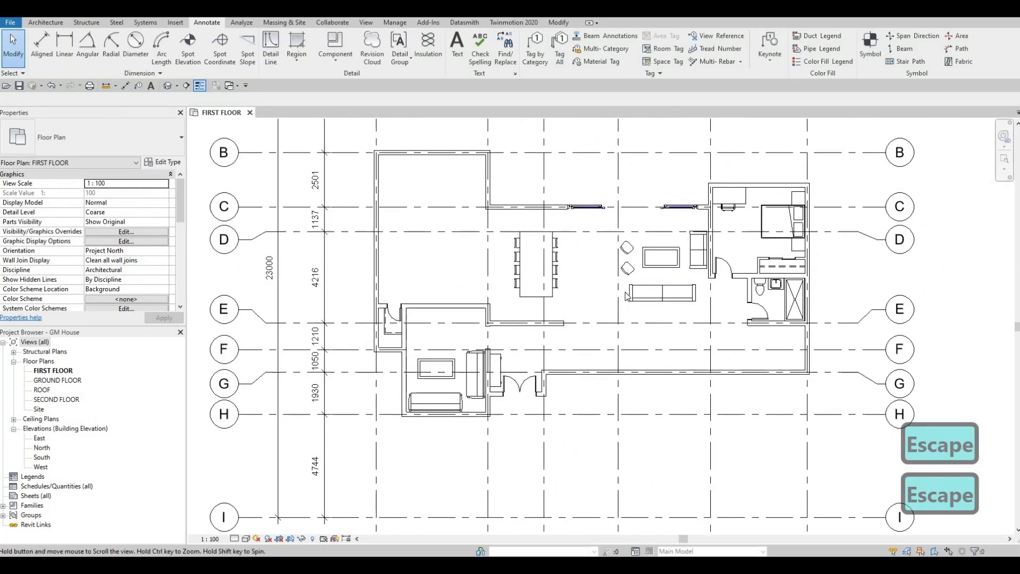
{"action": "key", "text": "F1"}
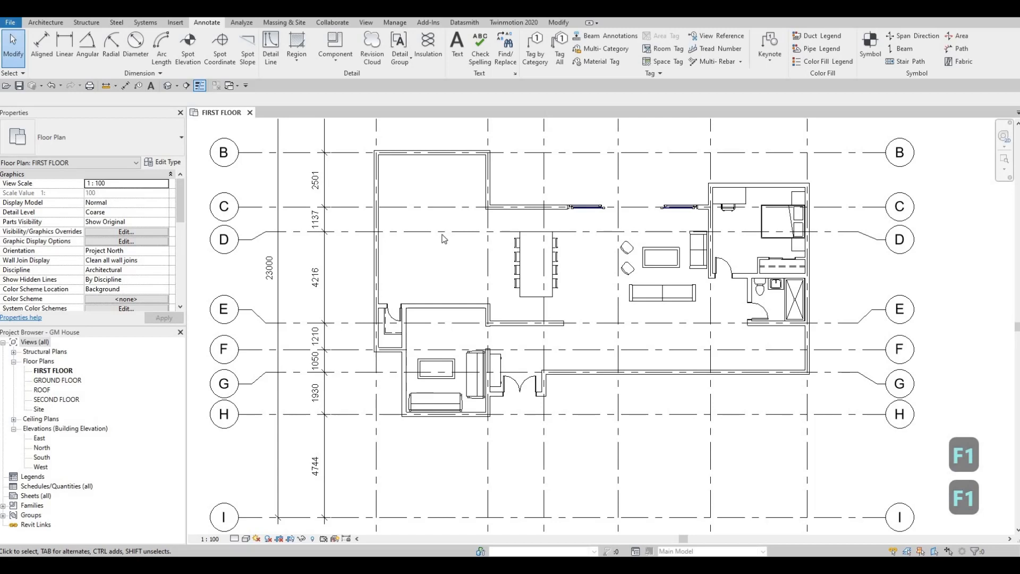
{"action": "left_click", "coordinate": [46, 22]}
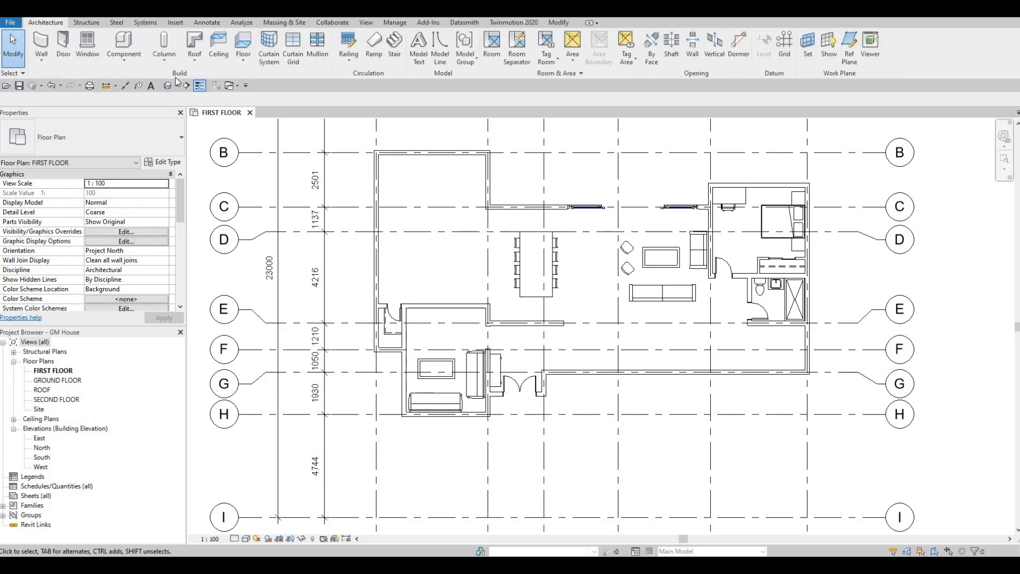
{"action": "left_click", "coordinate": [242, 45]}
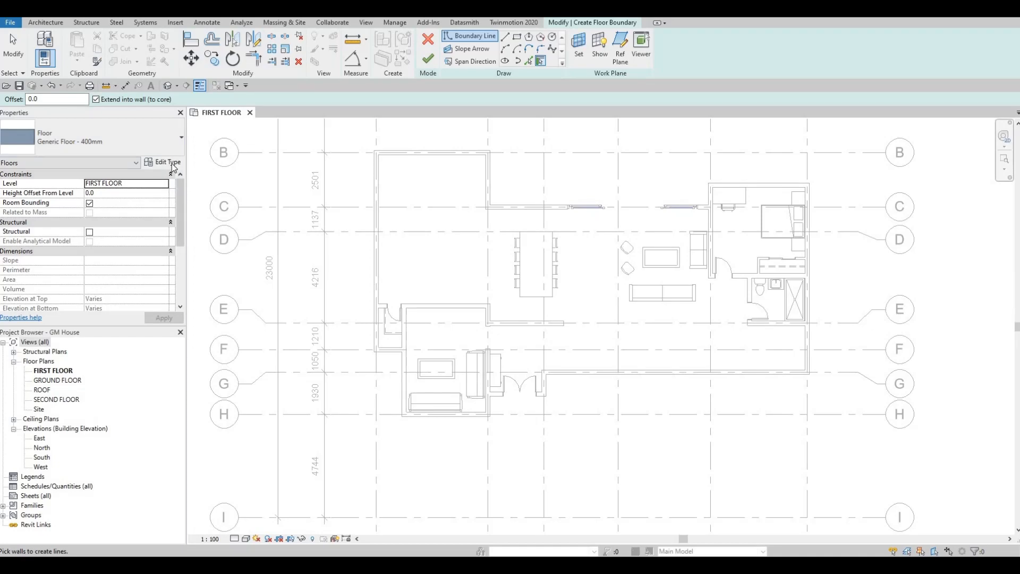
{"action": "left_click", "coordinate": [174, 165]}
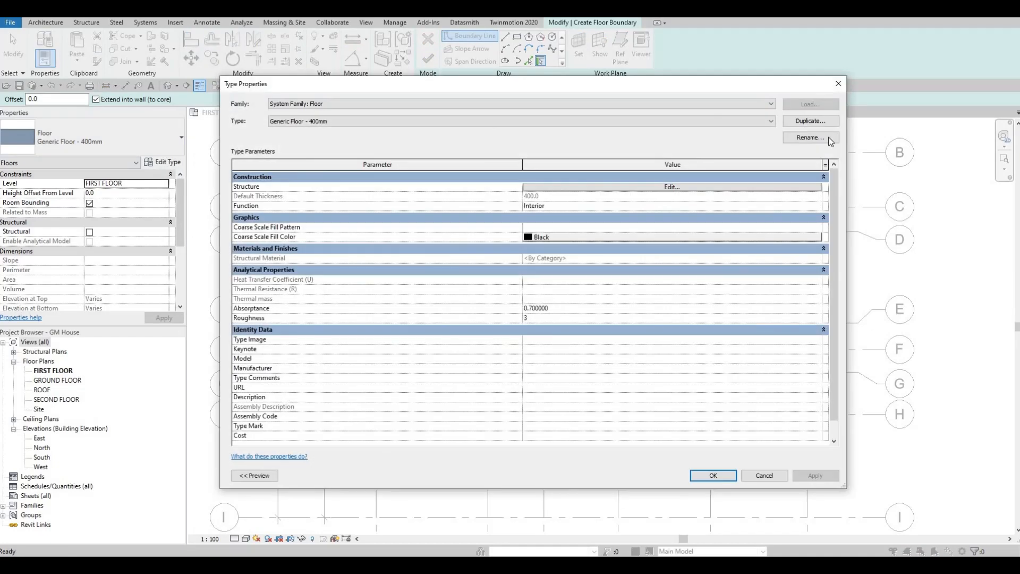
{"action": "left_click", "coordinate": [814, 121]}
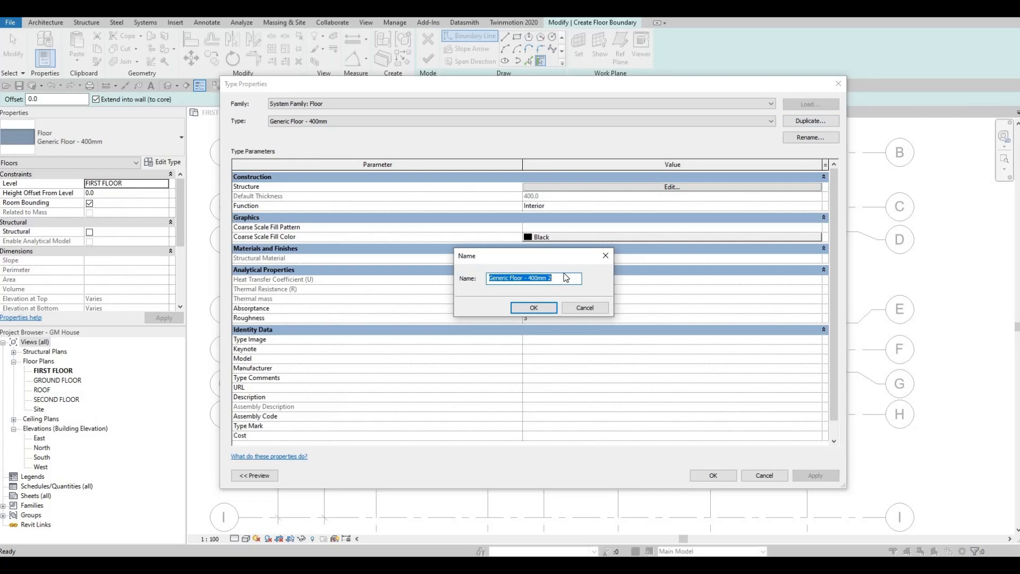
{"action": "type", "text": "floor"}
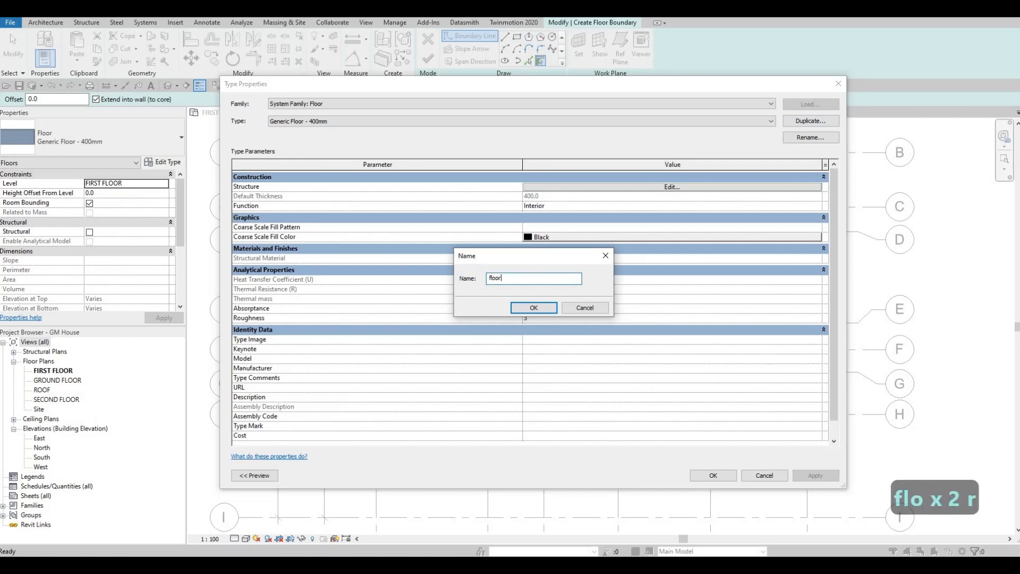
{"action": "key", "text": "BackSpace"}
{"action": "key", "text": "BackSpace"}
{"action": "key", "text": "BackSpace"}
{"action": "key", "text": "BackSpace"}
{"action": "key", "text": "BackSpace"}
{"action": "key", "text": "BackSpace"}
{"action": "key", "text": "BackSpace"}
{"action": "key", "text": "BackSpace"}
{"action": "key", "text": "BackSpace"}
{"action": "key", "text": "BackSpace"}
{"action": "key", "text": "BackSpace"}
{"action": "key", "text": "BackSpace"}
{"action": "key", "text": "BackSpace"}
{"action": "key", "text": "BackSpace"}
{"action": "key", "text": "BackSpace"}
{"action": "key", "text": "BackSpace"}
{"action": "key", "text": "BackSpace"}
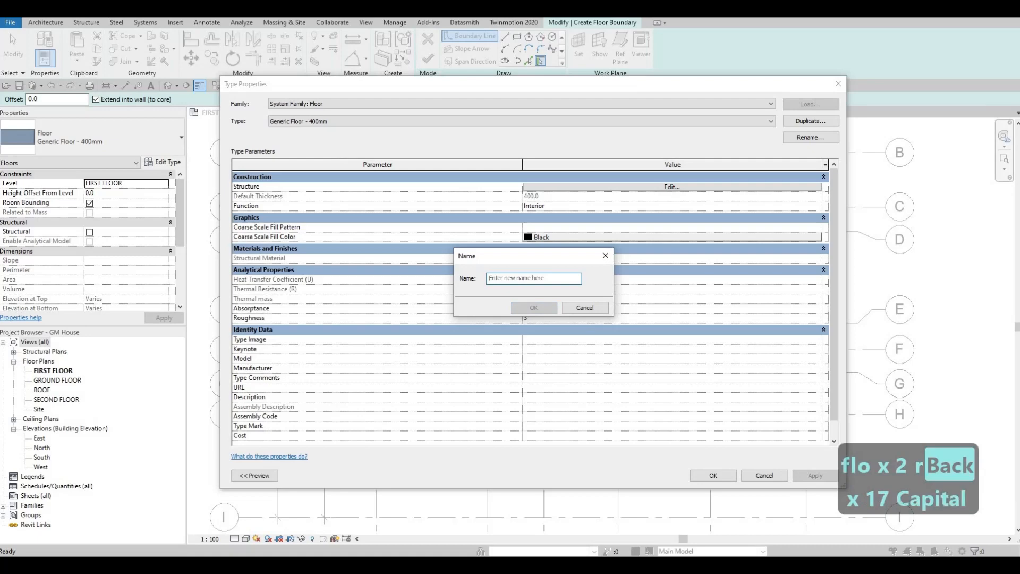
{"action": "type", "text": "FLOO"}
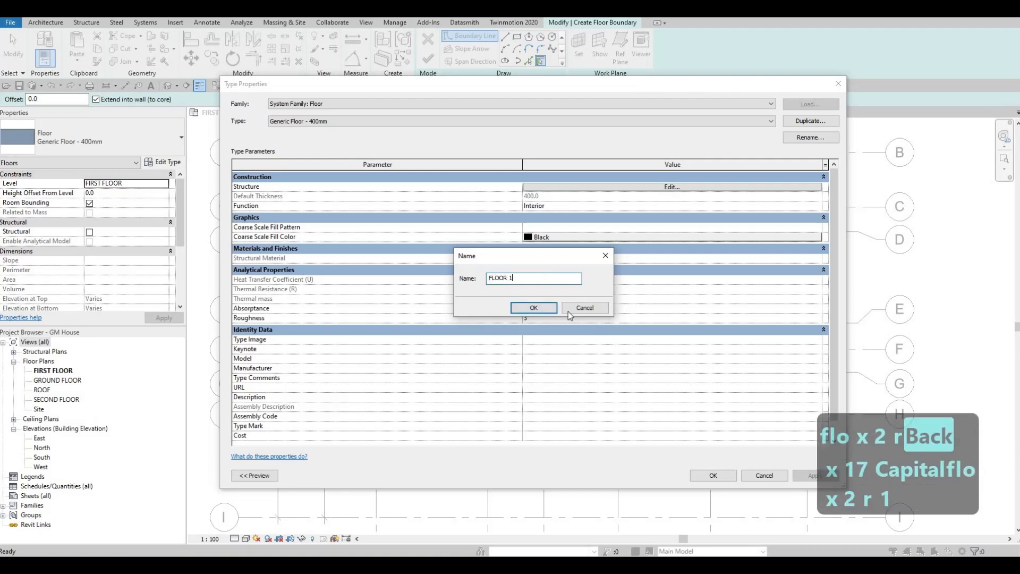
{"action": "type", "text": "R 1"}
{"action": "key", "text": "Return"}
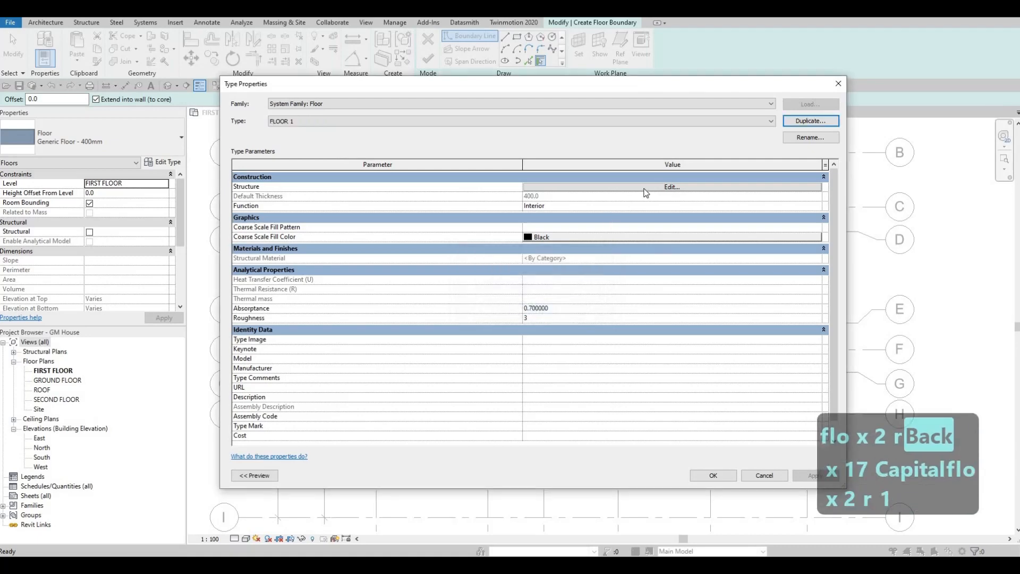
- Set the thickness of the Structure [1] layer in the FLOOR 1 assembly to 200 mm
{"action": "left_click", "coordinate": [645, 189]}
{"action": "left_click", "coordinate": [591, 186]}
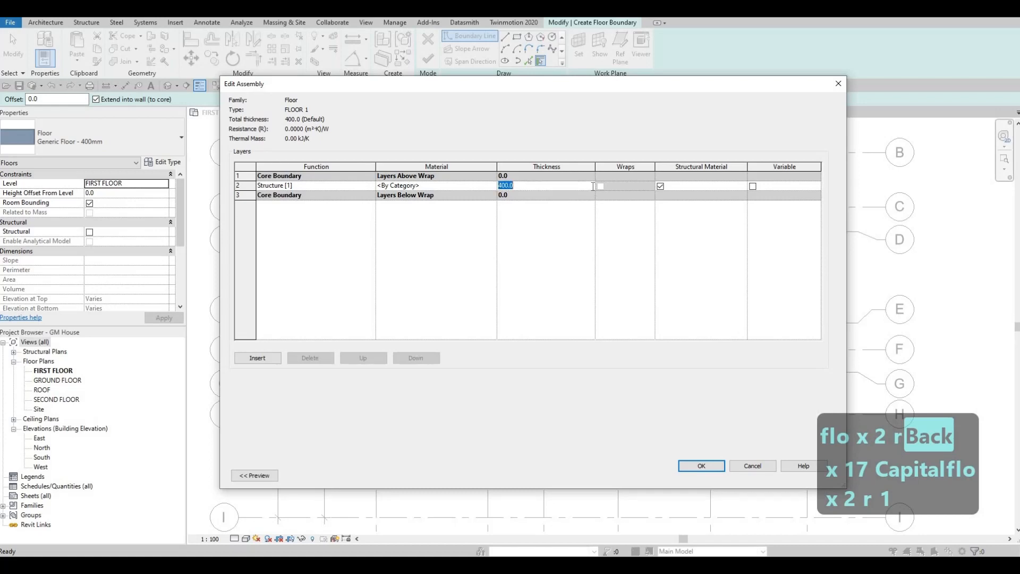
{"action": "type", "text": "20"}
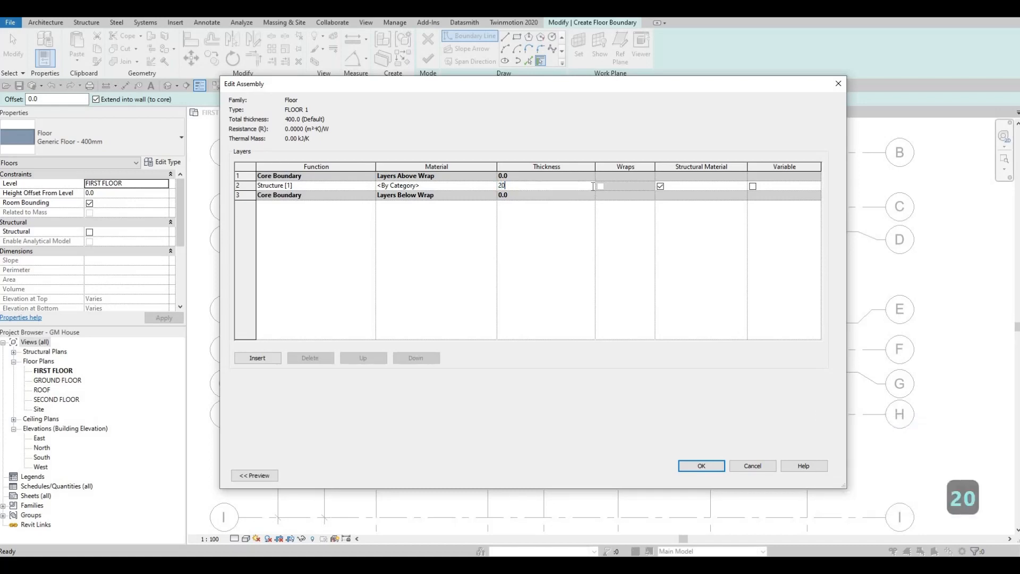
{"action": "type", "text": "0"}
- Search the materials for TILE, assign Vinyl Composition Tile to the FLOOR 1 structure layer, and accept the type's settings
{"action": "left_click", "coordinate": [491, 185]}
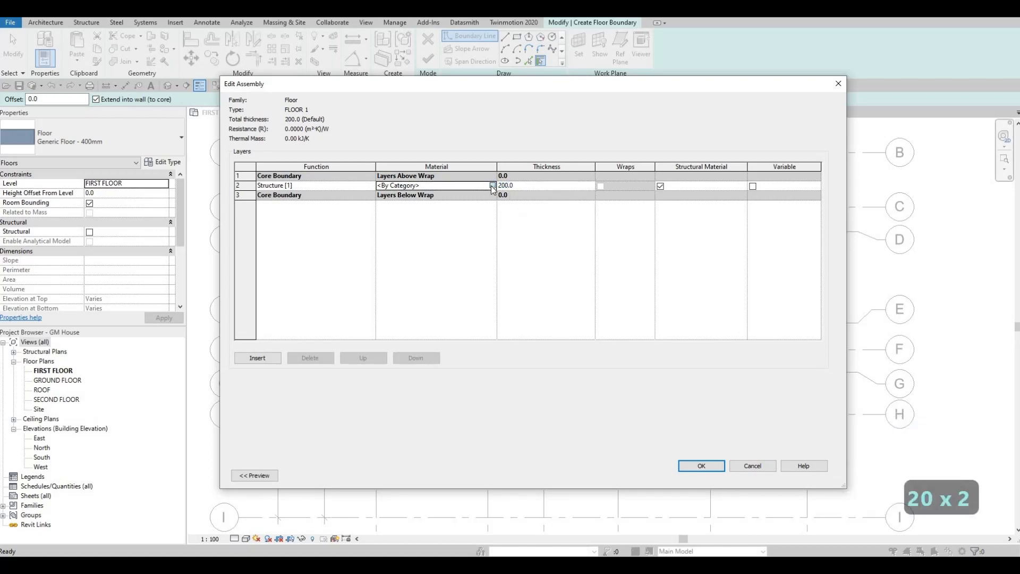
{"action": "left_click", "coordinate": [492, 185]}
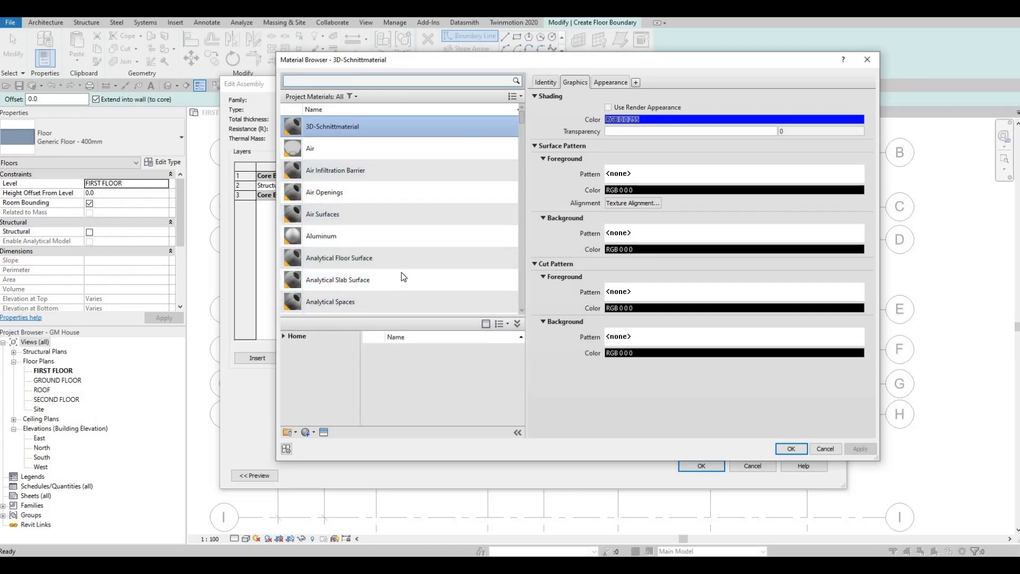
{"action": "scroll", "coordinate": [400, 272], "scroll_direction": "down", "scroll_amount": 1}
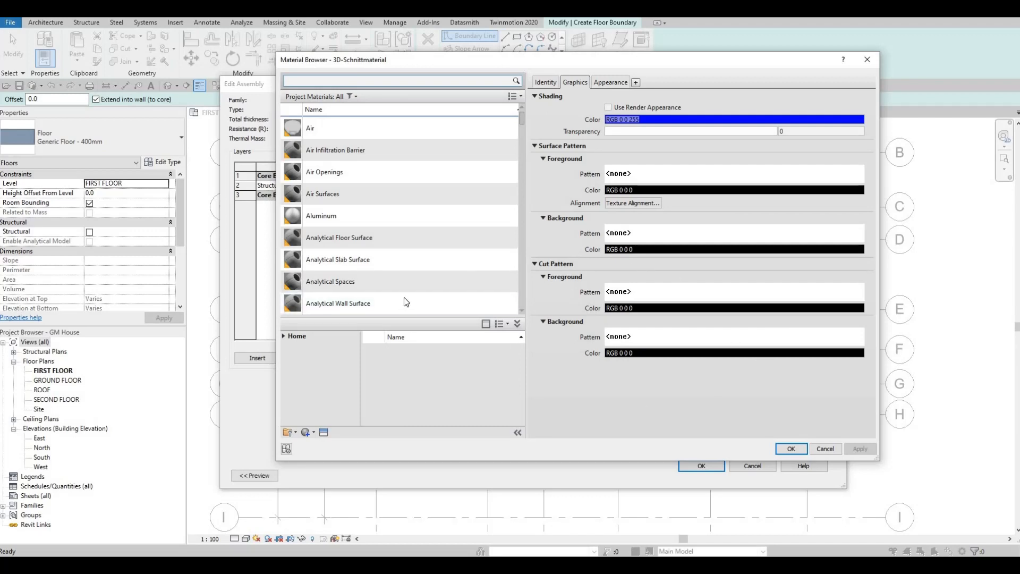
{"action": "scroll", "coordinate": [378, 254], "scroll_direction": "down", "scroll_amount": 8}
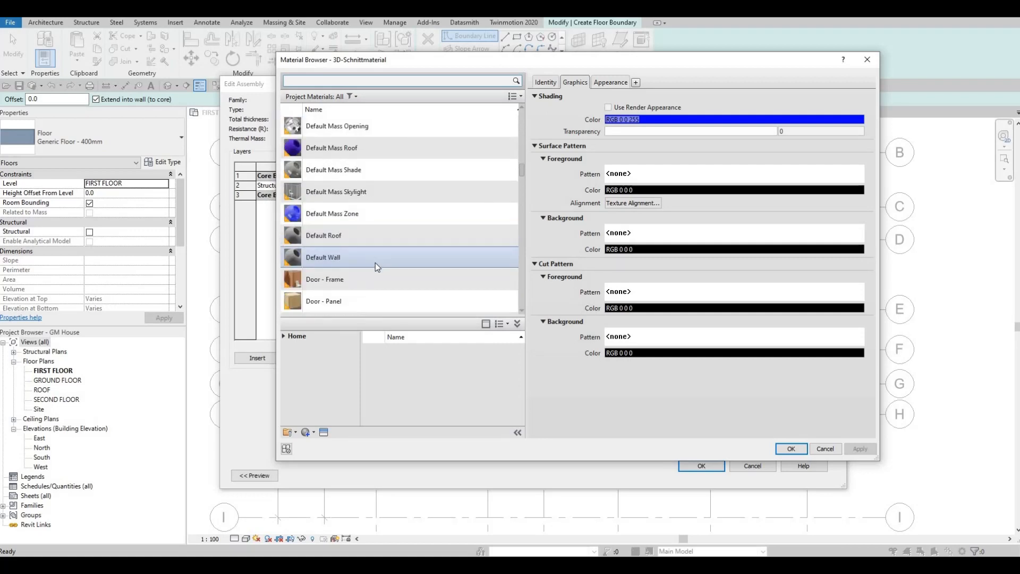
{"action": "scroll", "coordinate": [376, 263], "scroll_direction": "down", "scroll_amount": 10}
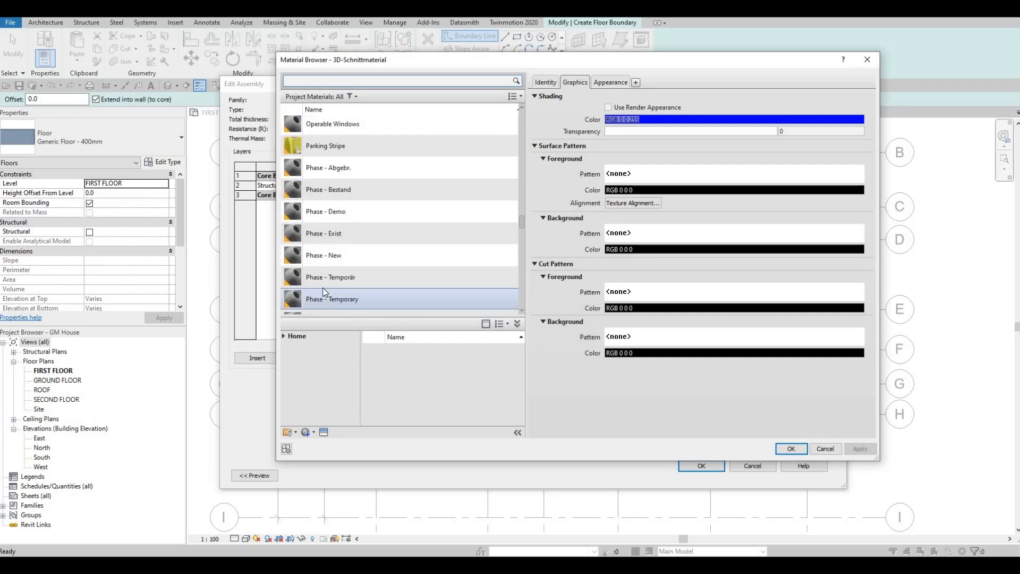
{"action": "scroll", "coordinate": [323, 288], "scroll_direction": "down", "scroll_amount": 10}
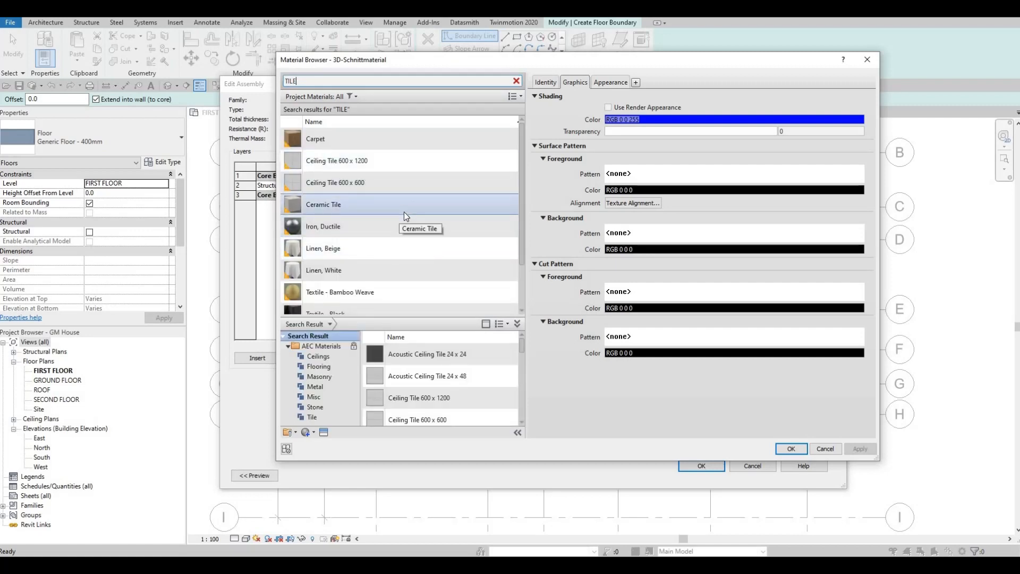
{"action": "scroll", "coordinate": [404, 211], "scroll_direction": "down", "scroll_amount": 1}
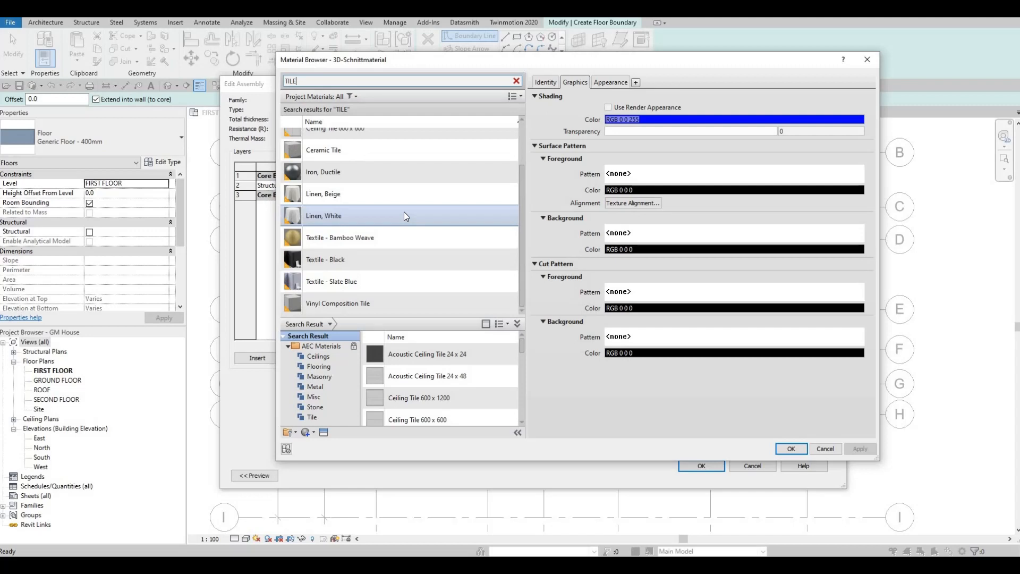
{"action": "left_click", "coordinate": [372, 281]}
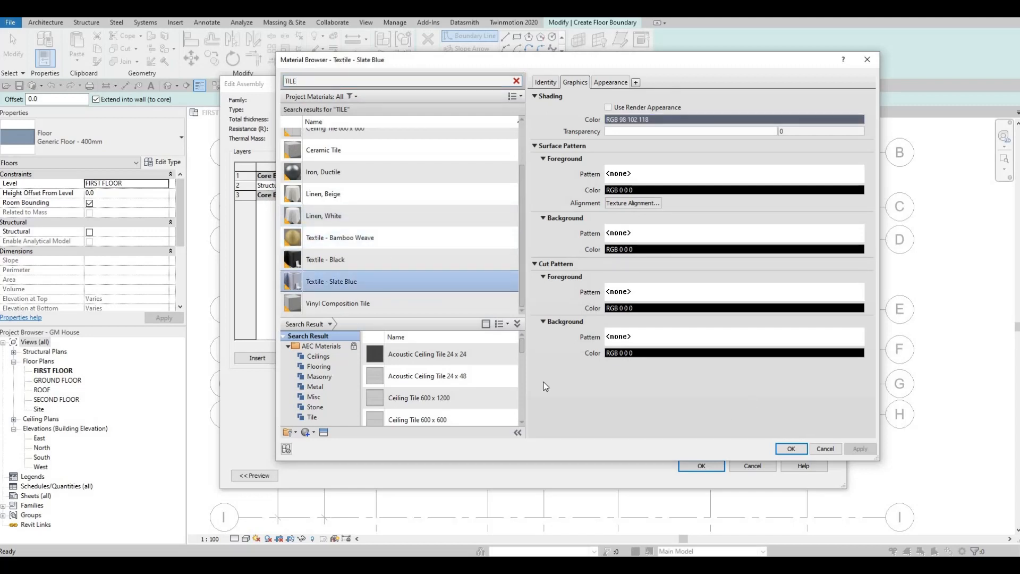
{"action": "left_click", "coordinate": [365, 305]}
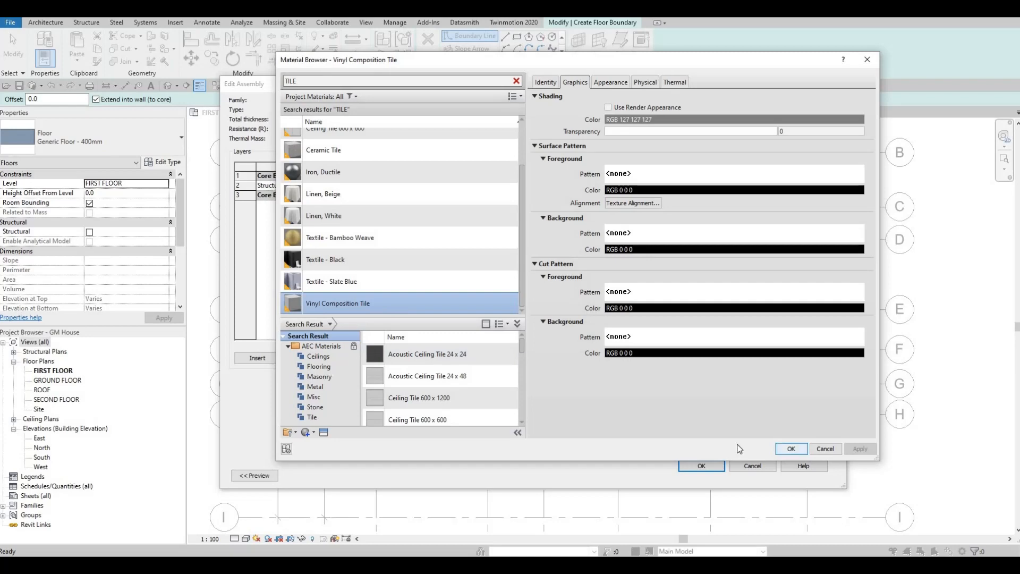
{"action": "key", "text": "Return"}
{"action": "left_click", "coordinate": [709, 467]}
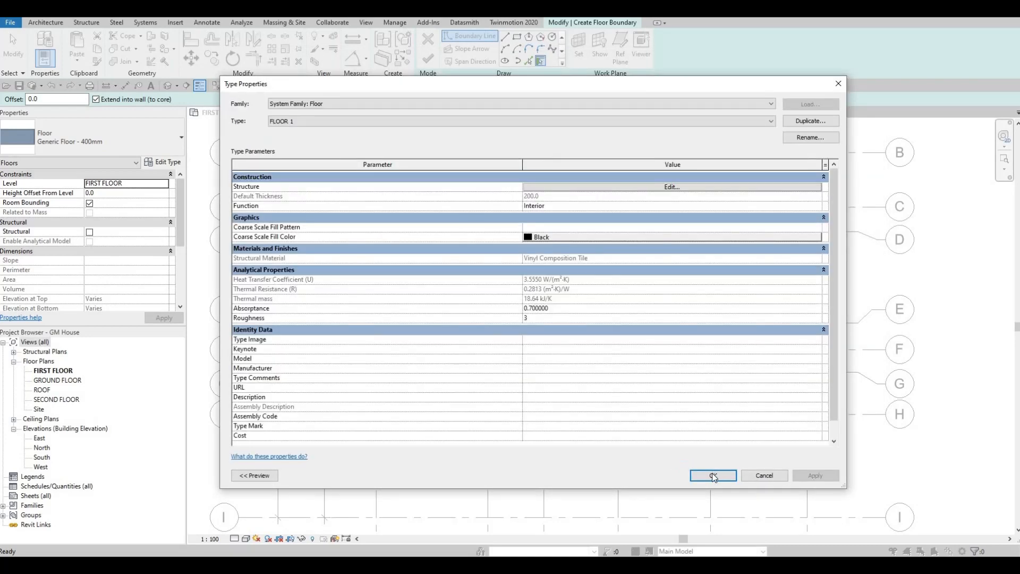
{"action": "key", "text": "Return"}
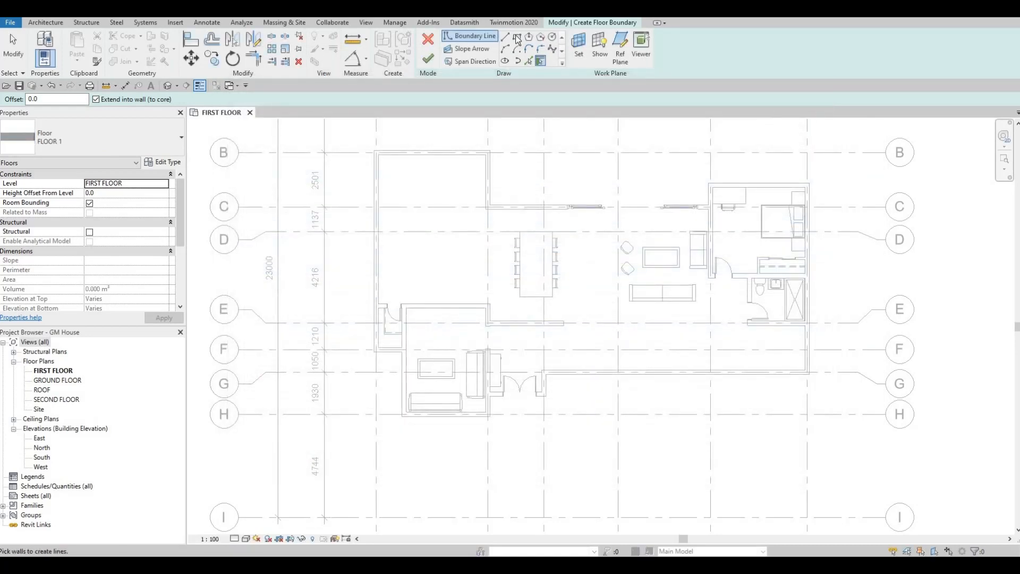
- Sketch a rectangular FLOOR 1 boundary along the inner wall faces of the large northwest room and finish the floor
{"action": "scroll", "coordinate": [398, 172], "scroll_direction": "up", "scroll_amount": 3}
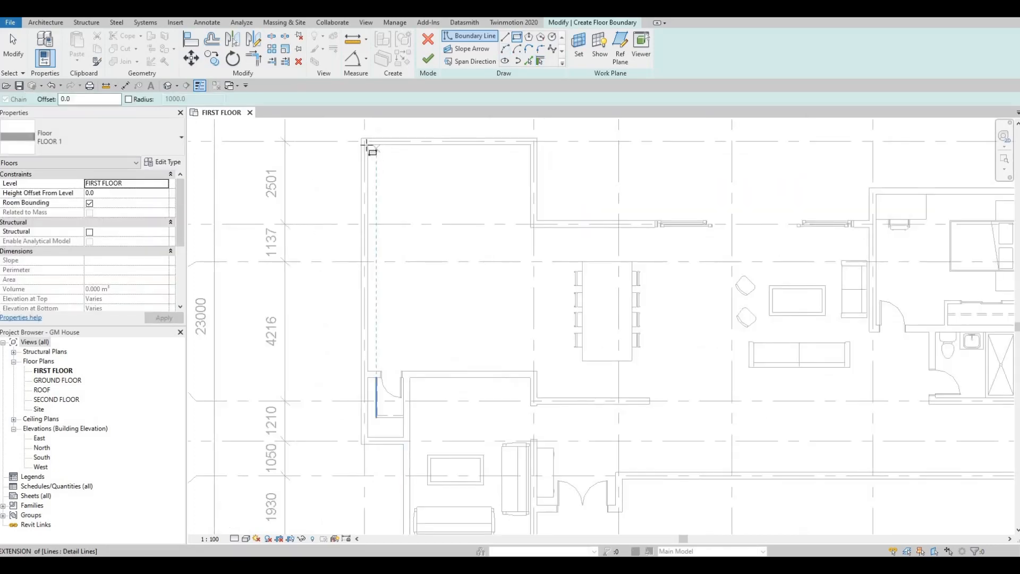
{"action": "left_click", "coordinate": [368, 145]}
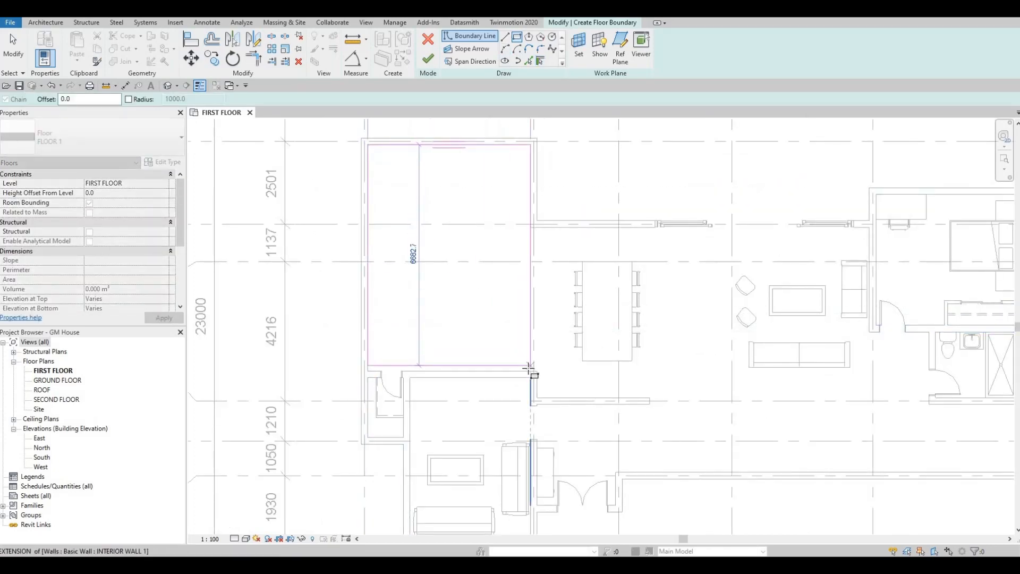
{"action": "left_click", "coordinate": [529, 367]}
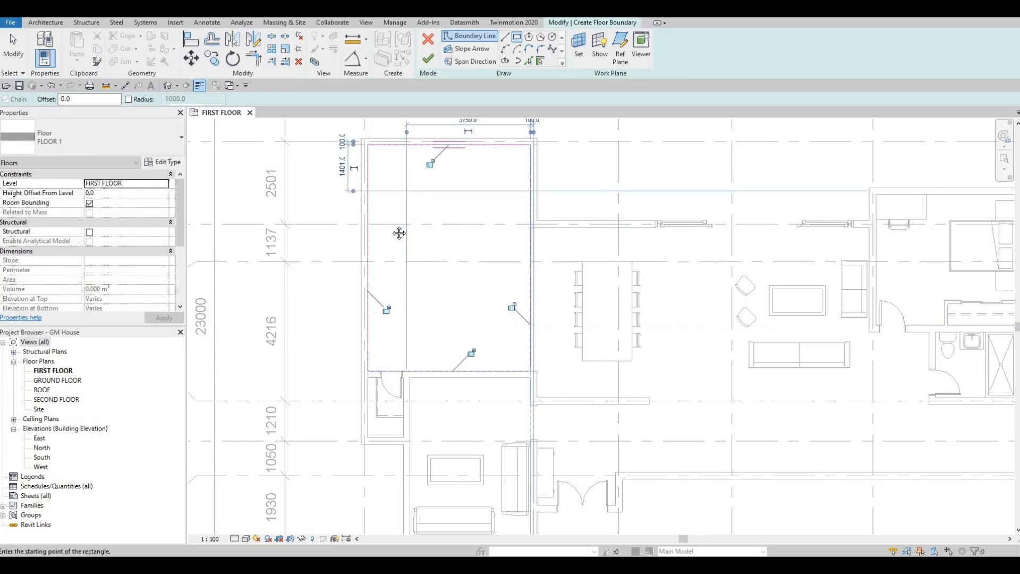
{"action": "scroll", "coordinate": [212, 181], "scroll_direction": "down", "scroll_amount": 3}
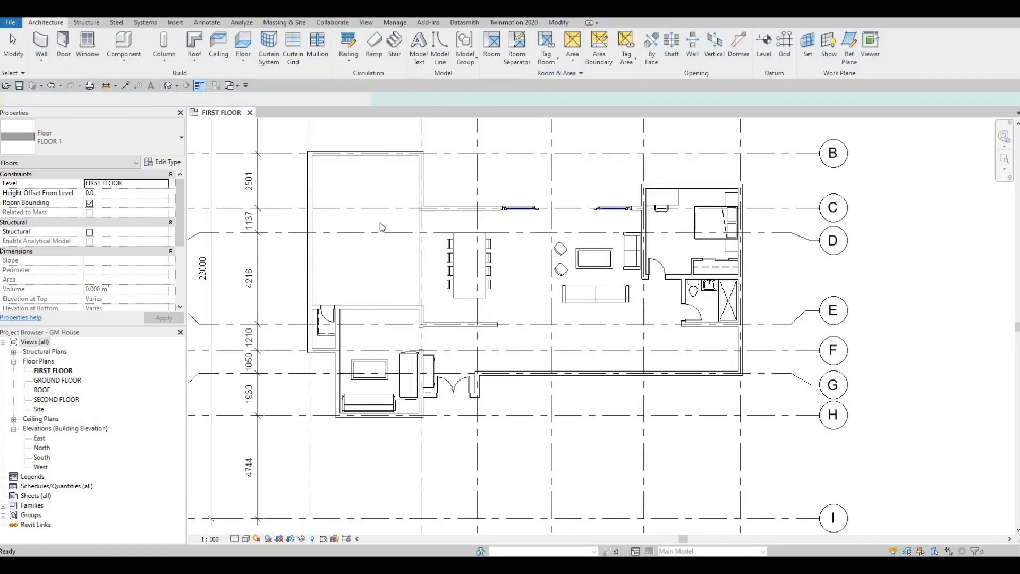
{"action": "key", "text": "Escape"}
{"action": "key", "text": "Escape"}
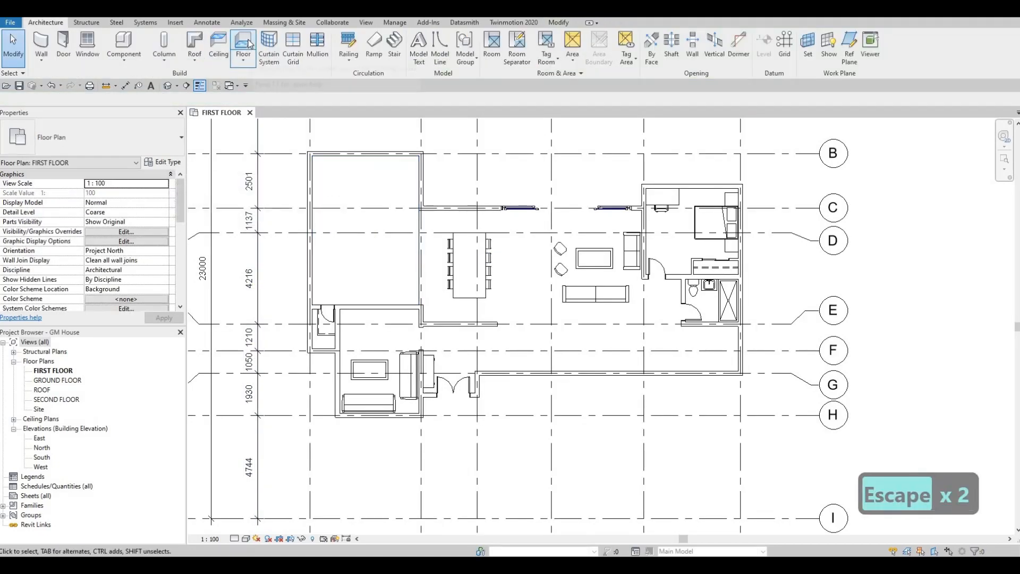
- Begin another architectural floor and duplicate the FLOOR 1 type under the name FLOOR 2
{"action": "left_click", "coordinate": [249, 43]}
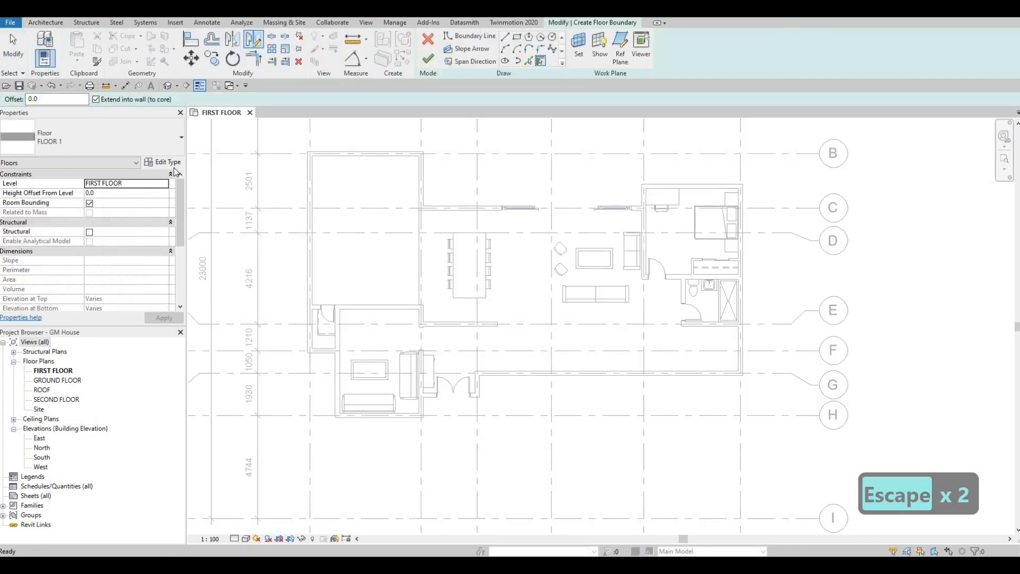
{"action": "left_click", "coordinate": [163, 162]}
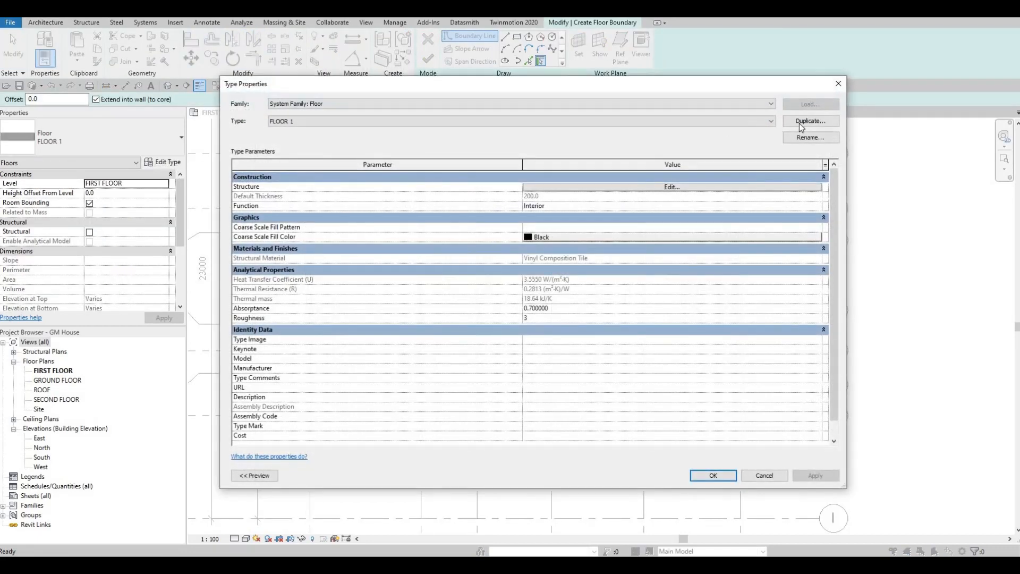
{"action": "left_click", "coordinate": [811, 121]}
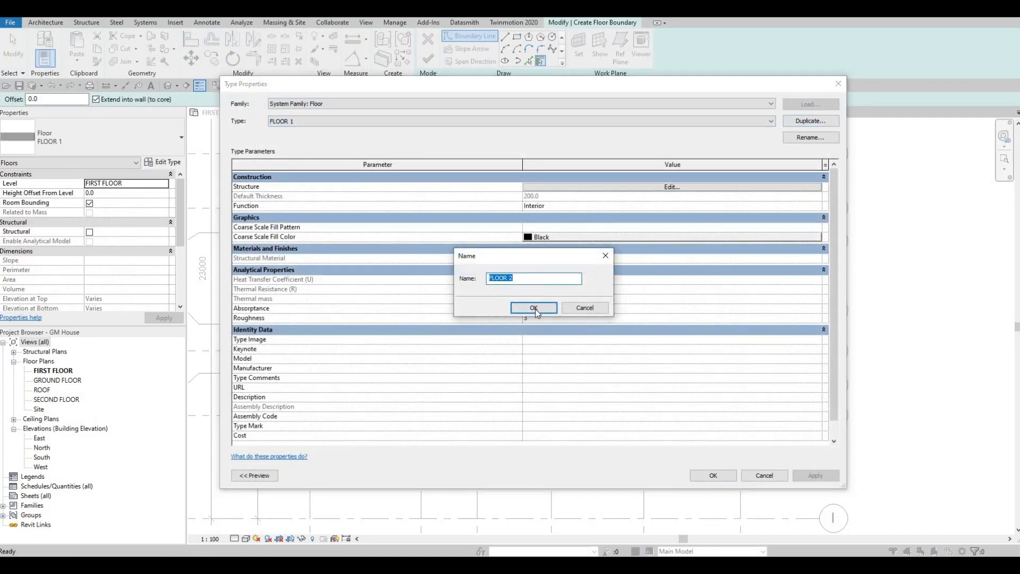
{"action": "key", "text": "Return"}
- Assign Fieldstone from the AEC Materials Stone library to FLOOR 2's Structure [1] layer and accept the type's settings
{"action": "left_click", "coordinate": [672, 189]}
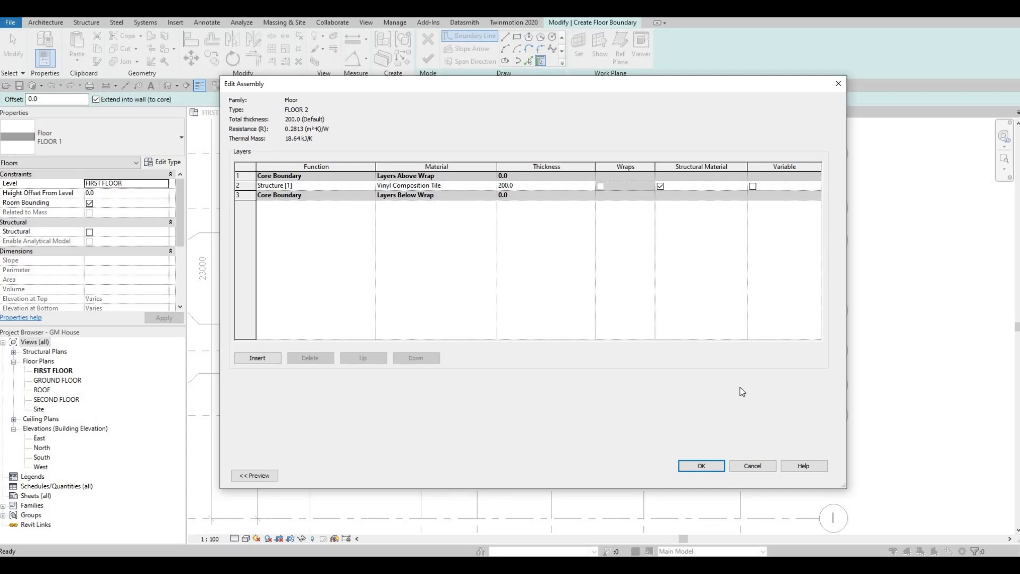
{"action": "left_click", "coordinate": [494, 186]}
{"action": "left_click", "coordinate": [492, 186]}
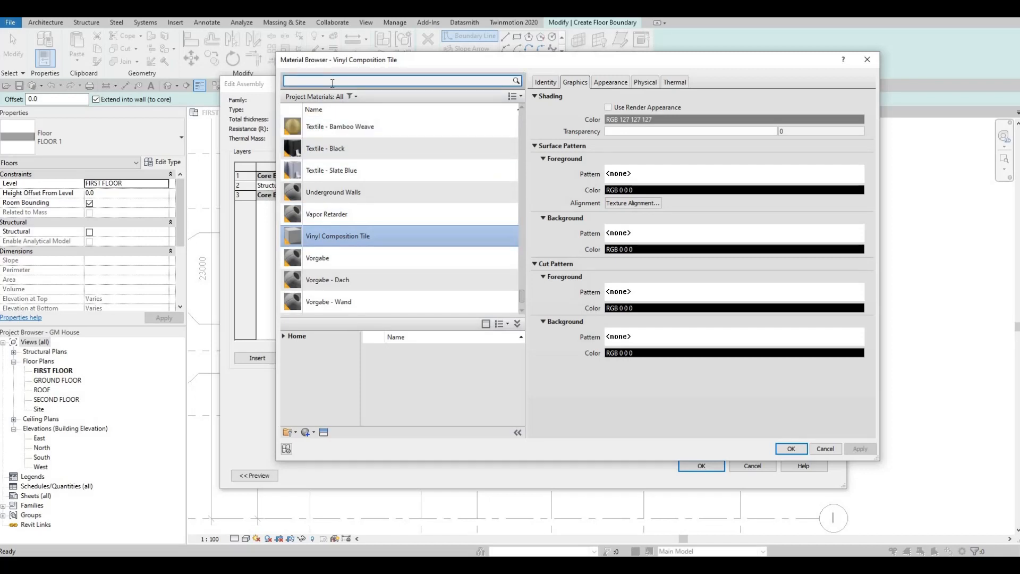
{"action": "left_click", "coordinate": [285, 335]}
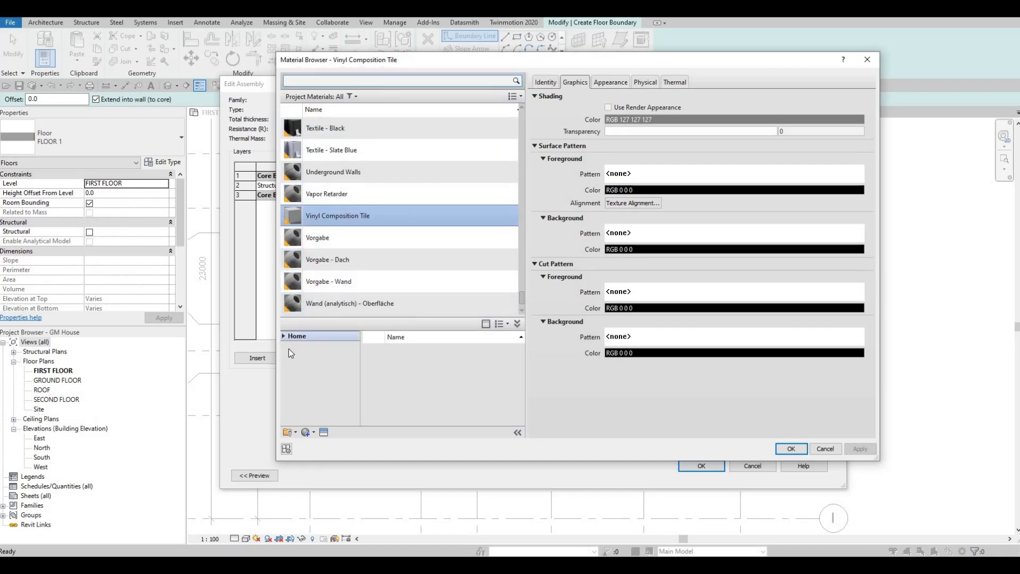
{"action": "left_click", "coordinate": [291, 356]}
{"action": "scroll", "coordinate": [322, 388], "scroll_direction": "down", "scroll_amount": 5}
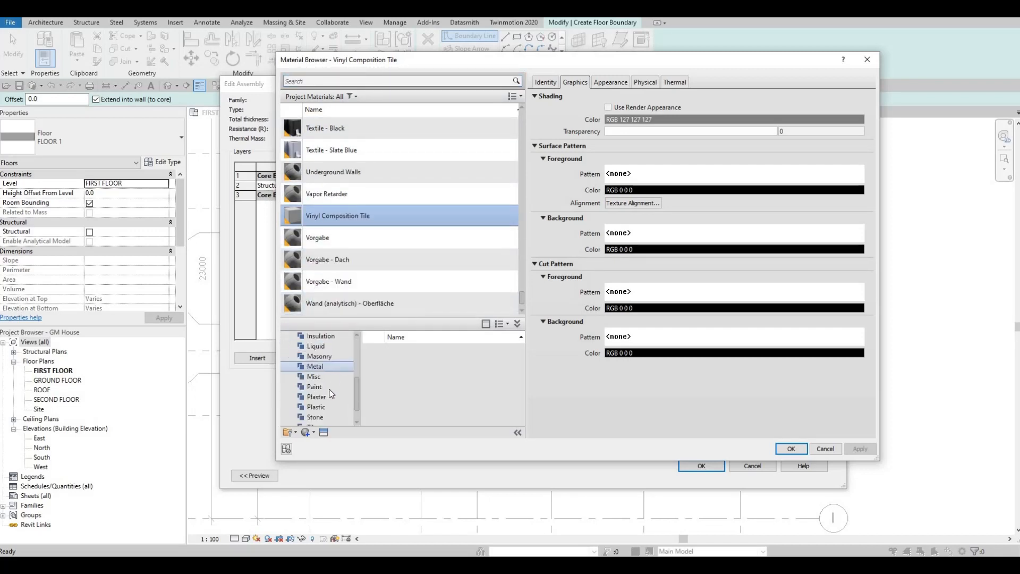
{"action": "left_click", "coordinate": [324, 399]}
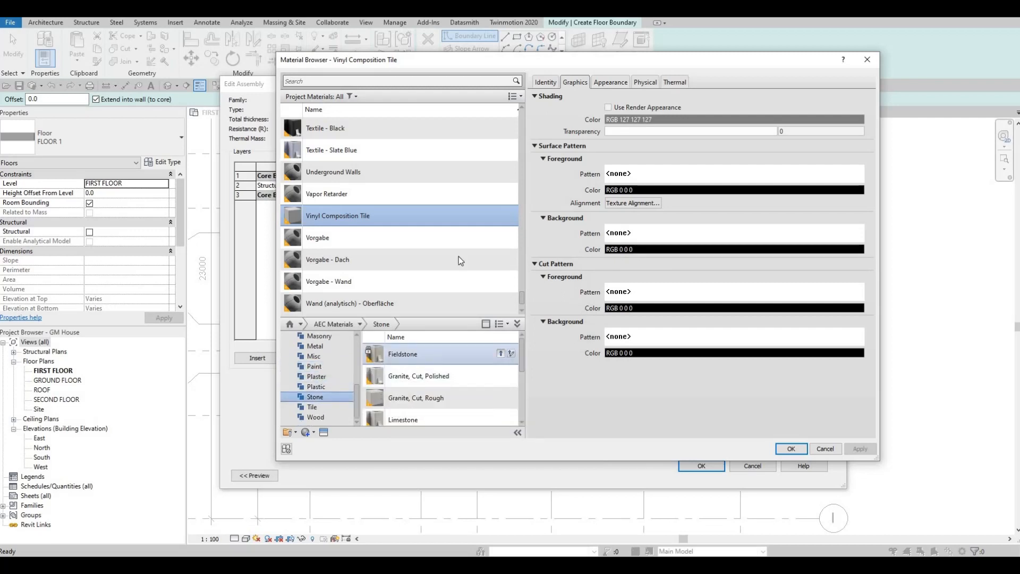
{"action": "left_click", "coordinate": [501, 354]}
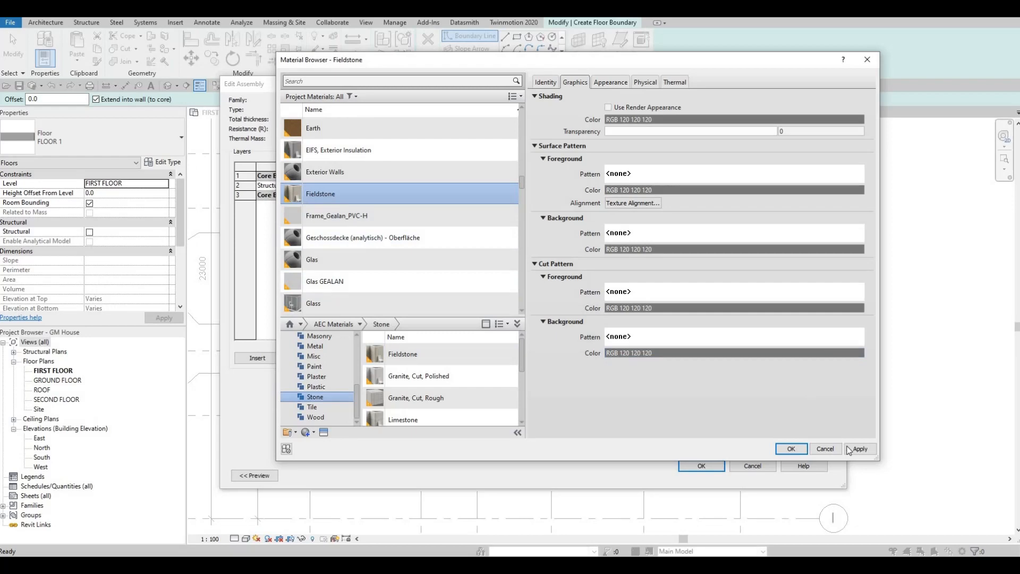
{"action": "key", "text": "Return"}
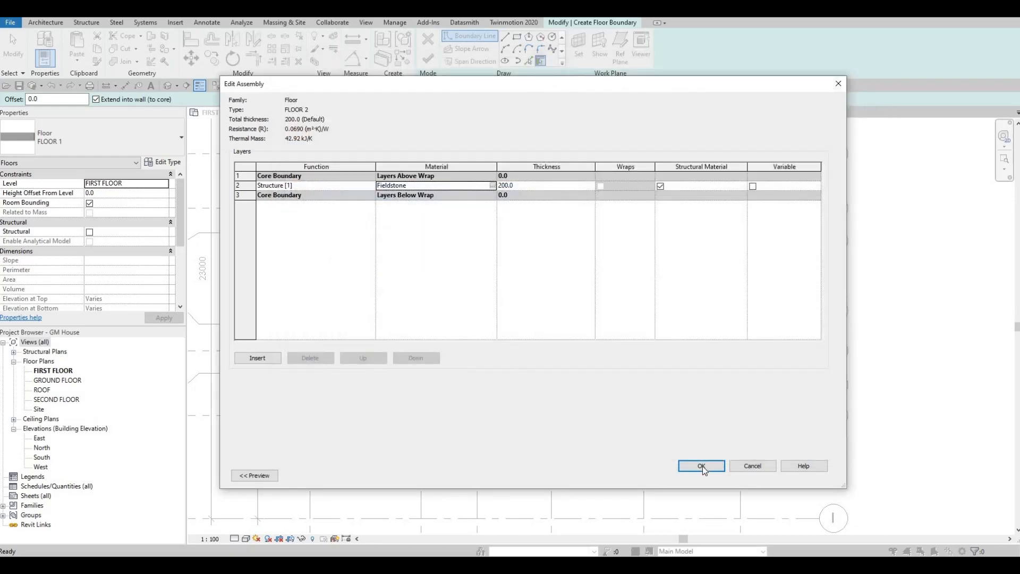
{"action": "left_click", "coordinate": [702, 465]}
{"action": "left_click", "coordinate": [713, 476]}
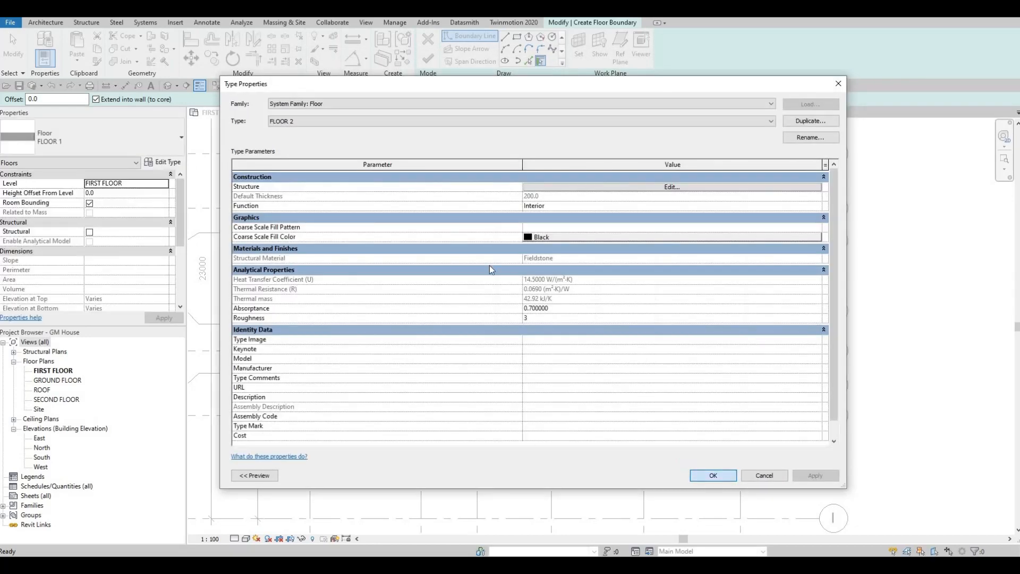
- Sketch a rectangular FLOOR 2 boundary about 10200 by 5000 mm around the open dining and living area
{"action": "left_click", "coordinate": [520, 38]}
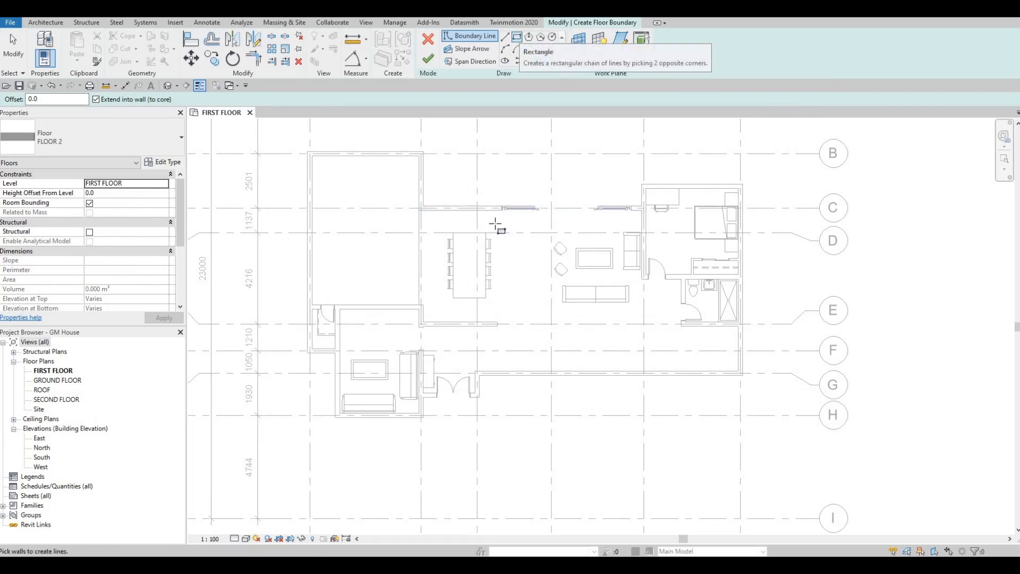
{"action": "scroll", "coordinate": [393, 209], "scroll_direction": "up", "scroll_amount": 4}
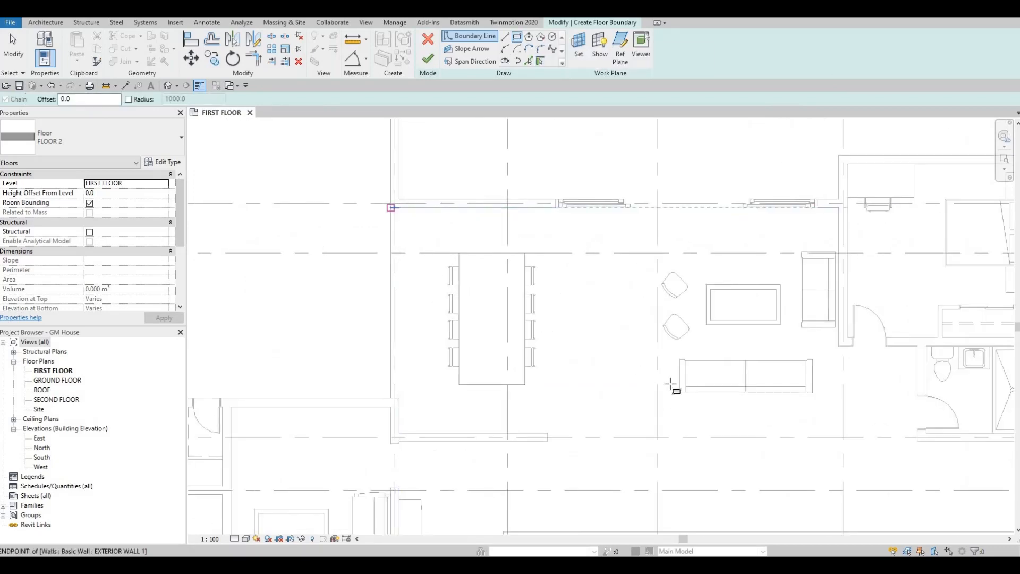
{"action": "left_click", "coordinate": [393, 207]}
{"action": "left_click", "coordinate": [836, 428]}
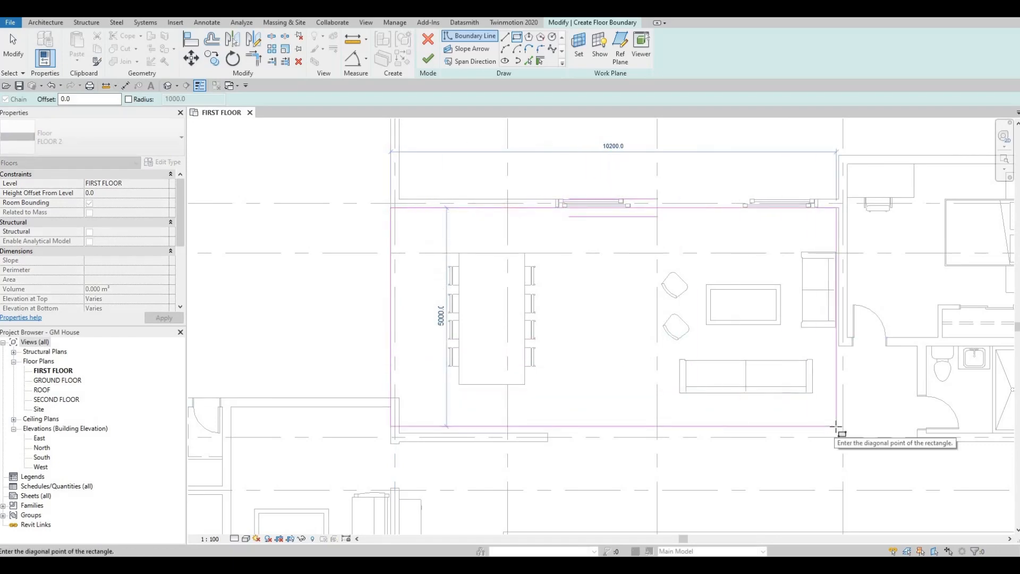
- Sketch a boundary rectangle about 1080 by 1810 mm along the inner wall faces of the small room on the west side
{"action": "scroll", "coordinate": [647, 364], "scroll_direction": "down", "scroll_amount": 2}
{"action": "scroll", "coordinate": [589, 332], "scroll_direction": "down", "scroll_amount": 3}
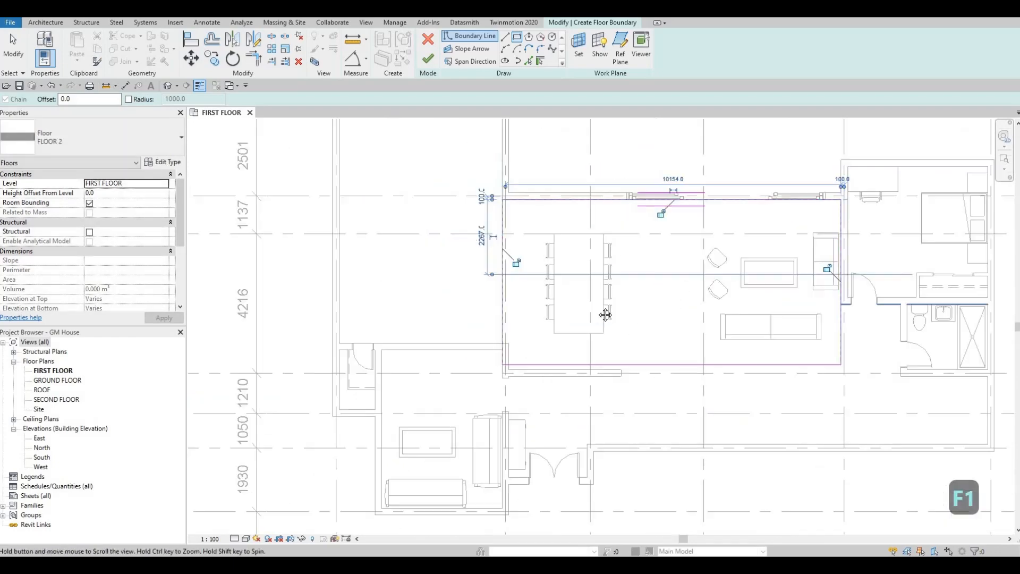
{"action": "scroll", "coordinate": [485, 305], "scroll_direction": "up", "scroll_amount": 2}
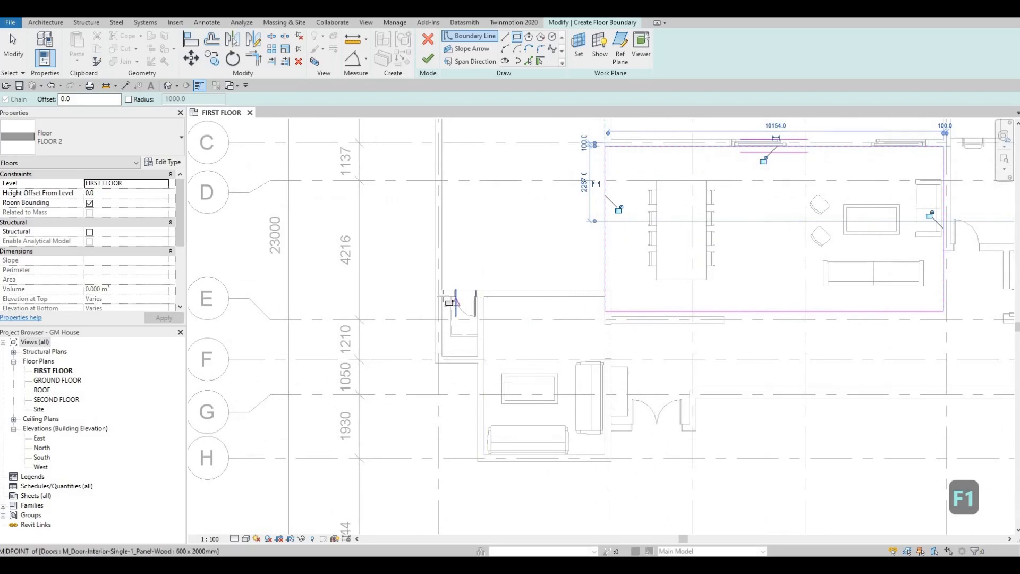
{"action": "left_click", "coordinate": [444, 297]}
{"action": "left_click", "coordinate": [477, 356]}
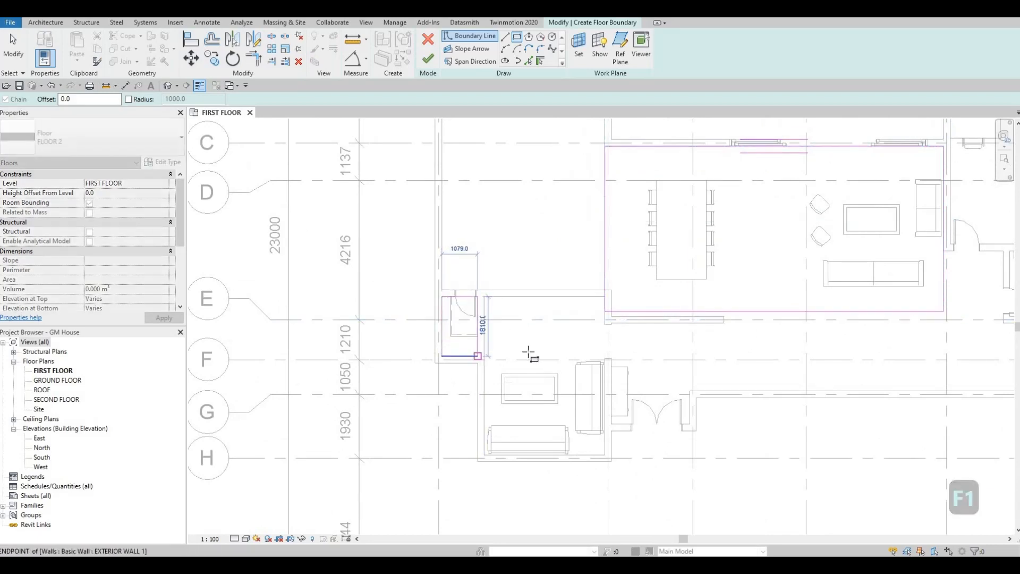
- Sketch a boundary rectangle about 3650 by 2925 mm in the southwest sitting room, from its lower-left inner corner to the wall opening's end
{"action": "middle_click_drag", "start_coordinate": [503, 379], "coordinate": [510, 314]}
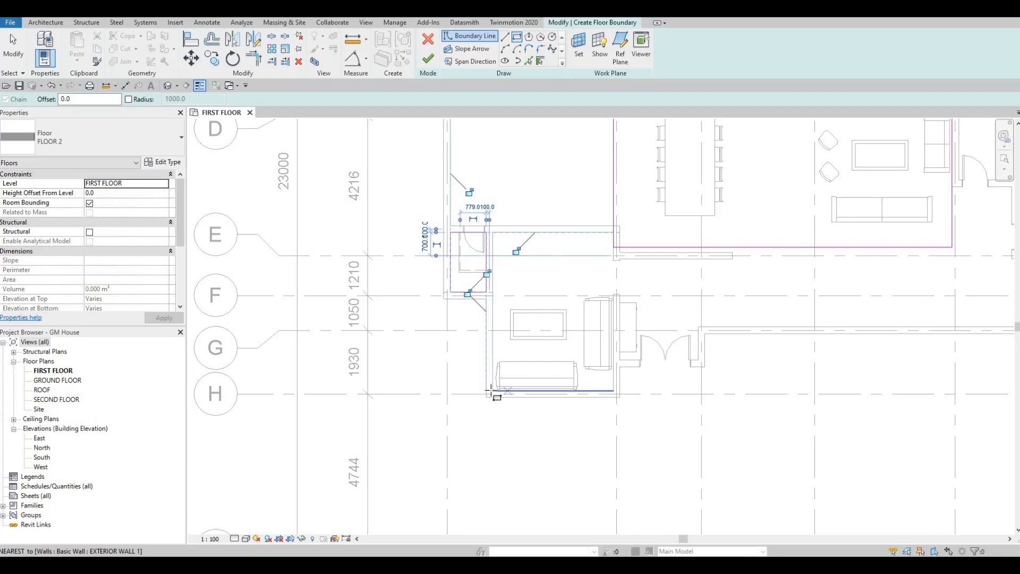
{"action": "left_click", "coordinate": [491, 390]}
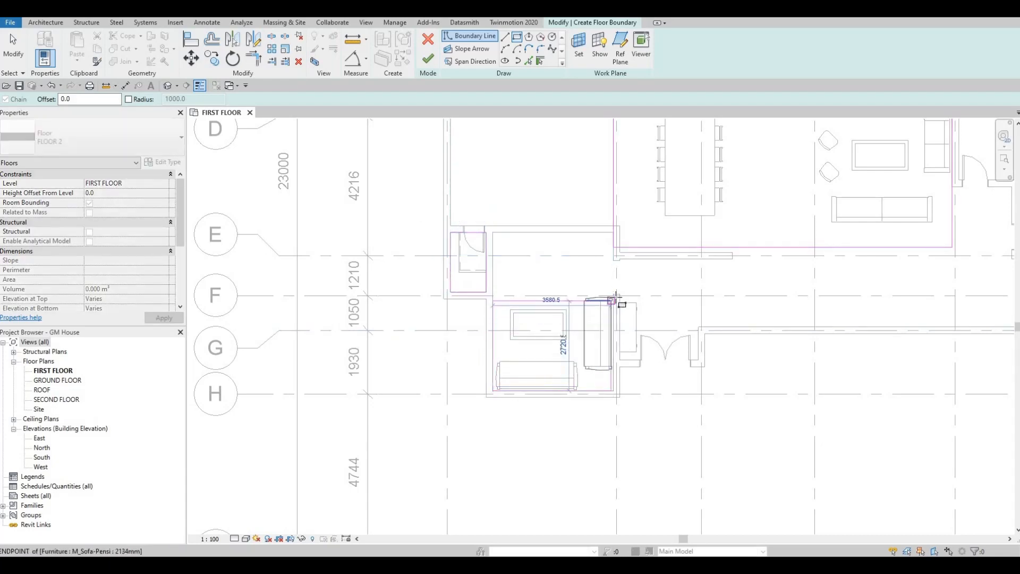
{"action": "scroll", "coordinate": [616, 296], "scroll_direction": "up", "scroll_amount": 3}
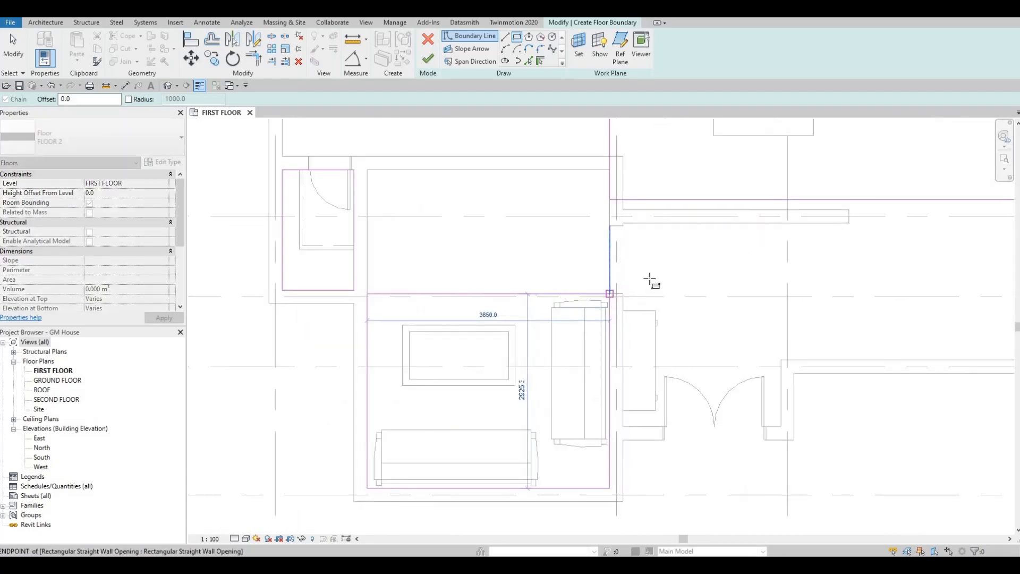
{"action": "key", "text": "Escape"}
- Sketch a boundary rectangle about 7480 by 1720 mm in the corridor, starting from its southeast inner wall corner
{"action": "scroll", "coordinate": [633, 312], "scroll_direction": "down", "scroll_amount": 5}
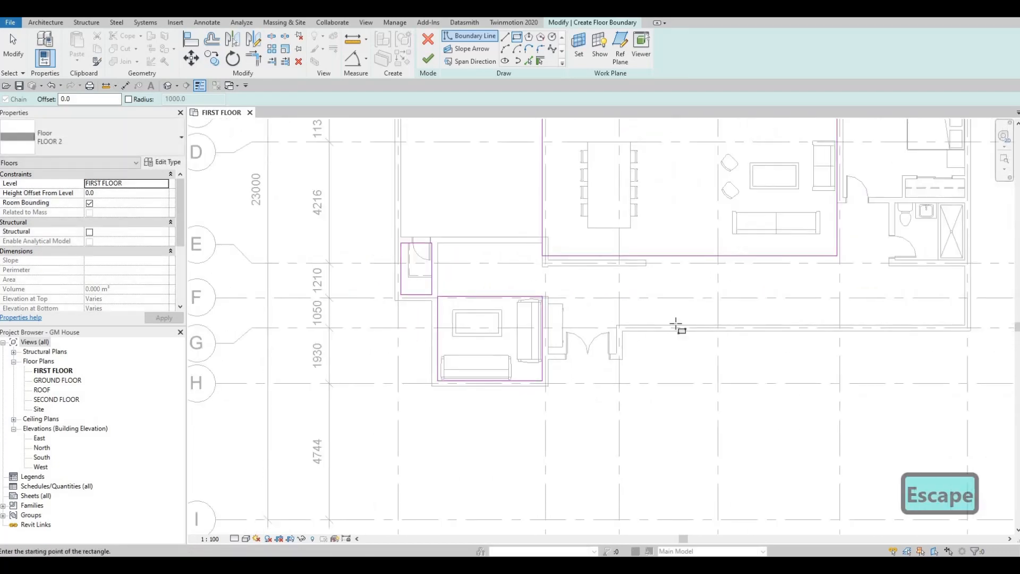
{"action": "middle_click_drag", "start_coordinate": [825, 332], "coordinate": [793, 338]}
{"action": "middle_click_drag", "start_coordinate": [896, 337], "coordinate": [842, 340]}
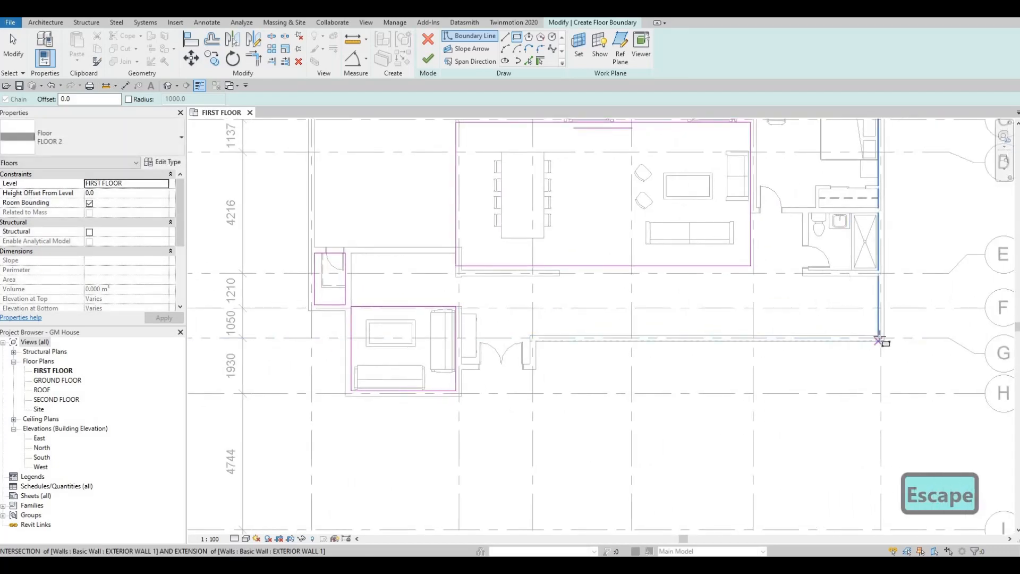
{"action": "left_click", "coordinate": [878, 338]}
{"action": "left_click", "coordinate": [663, 286]}
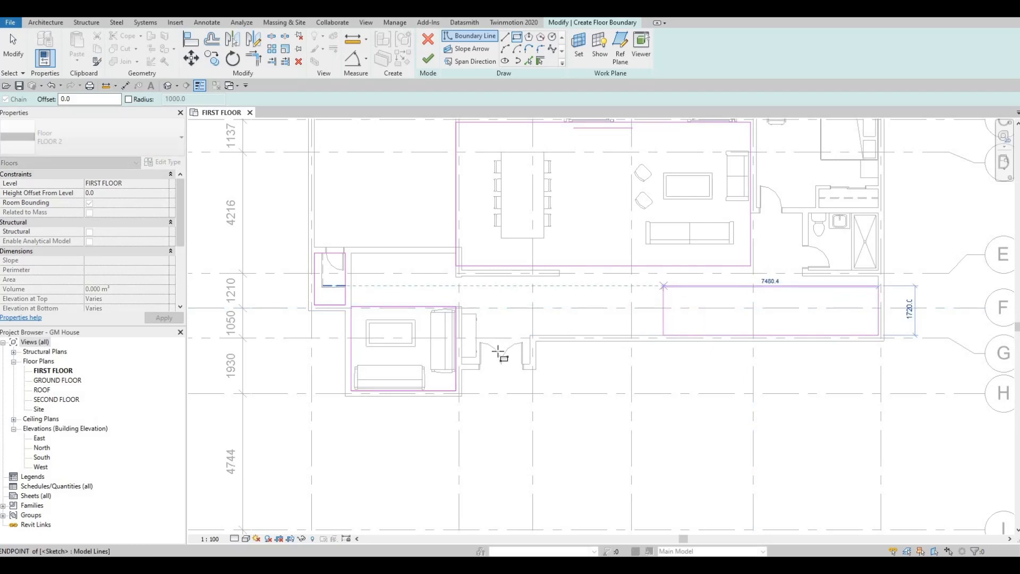
{"action": "key", "text": "Escape"}
- Sketch a boundary rectangle at the double-door entrance, starting from the inner corner on the entrance's east side
{"action": "scroll", "coordinate": [510, 356], "scroll_direction": "up", "scroll_amount": 3}
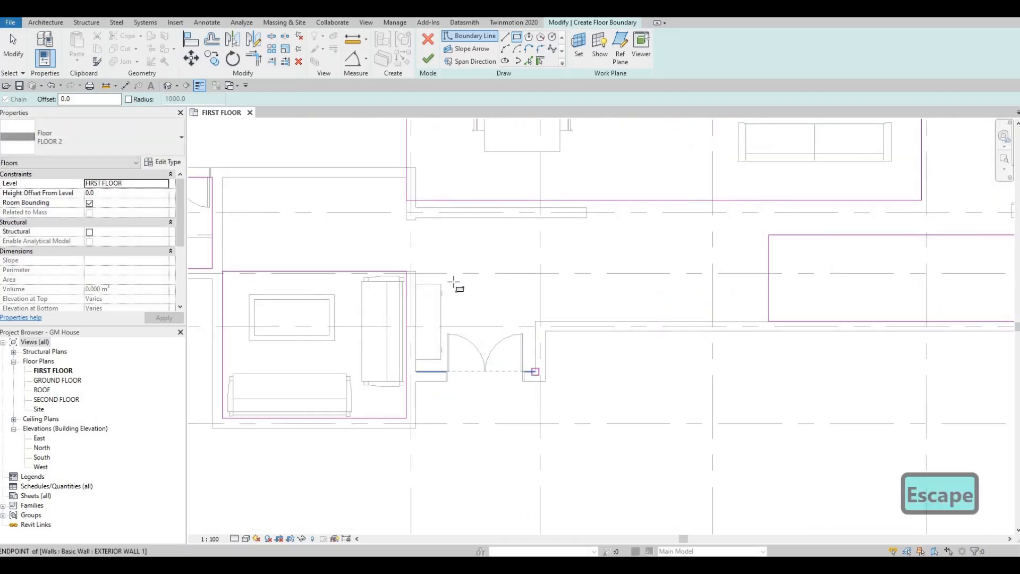
{"action": "left_click", "coordinate": [535, 371]}
{"action": "left_click", "coordinate": [452, 283]}
{"action": "key", "text": "Escape"}
- Sketch an 800 by 800 mm boundary square beside the bathroom's west wall and leave the rectangle tool
{"action": "scroll", "coordinate": [622, 266], "scroll_direction": "down", "scroll_amount": 3}
{"action": "middle_click_drag", "start_coordinate": [631, 259], "coordinate": [590, 301]}
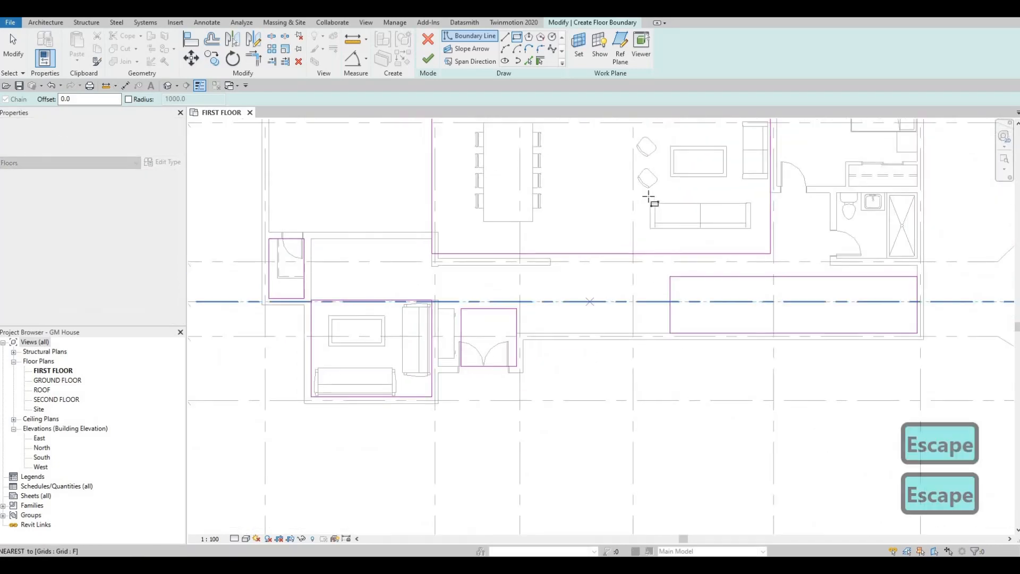
{"action": "middle_click_drag", "start_coordinate": [633, 237], "coordinate": [604, 273]}
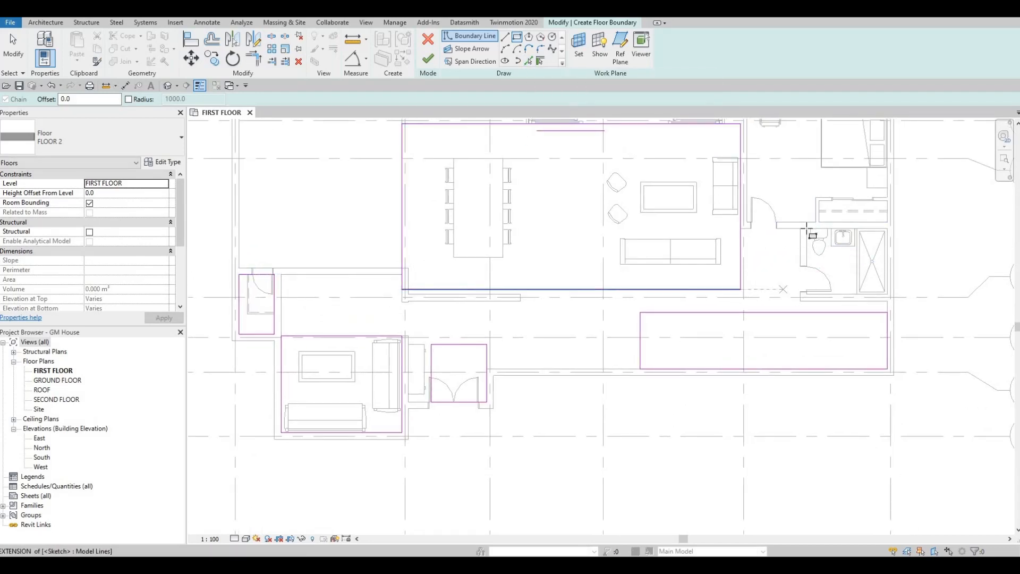
{"action": "scroll", "coordinate": [807, 230], "scroll_direction": "up", "scroll_amount": 1}
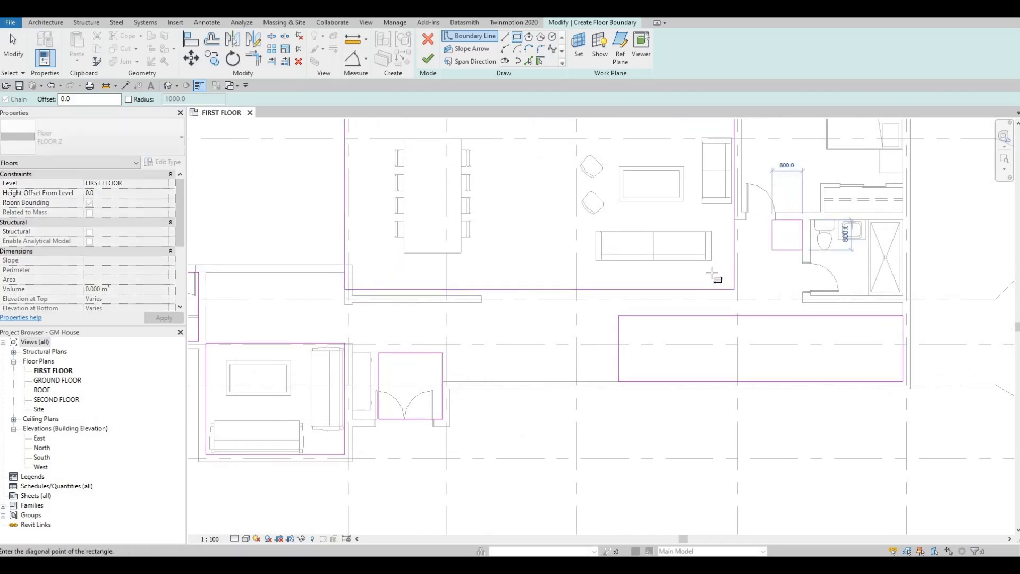
{"action": "key", "text": "Escape"}
{"action": "middle_click_drag", "start_coordinate": [740, 272], "coordinate": [848, 275]}
{"action": "key", "text": "Escape"}
{"action": "key", "text": "Escape"}
{"action": "scroll", "coordinate": [746, 297], "scroll_direction": "down", "scroll_amount": 2}
{"action": "key", "text": "Escape"}
{"action": "scroll", "coordinate": [687, 273], "scroll_direction": "down", "scroll_amount": 2}
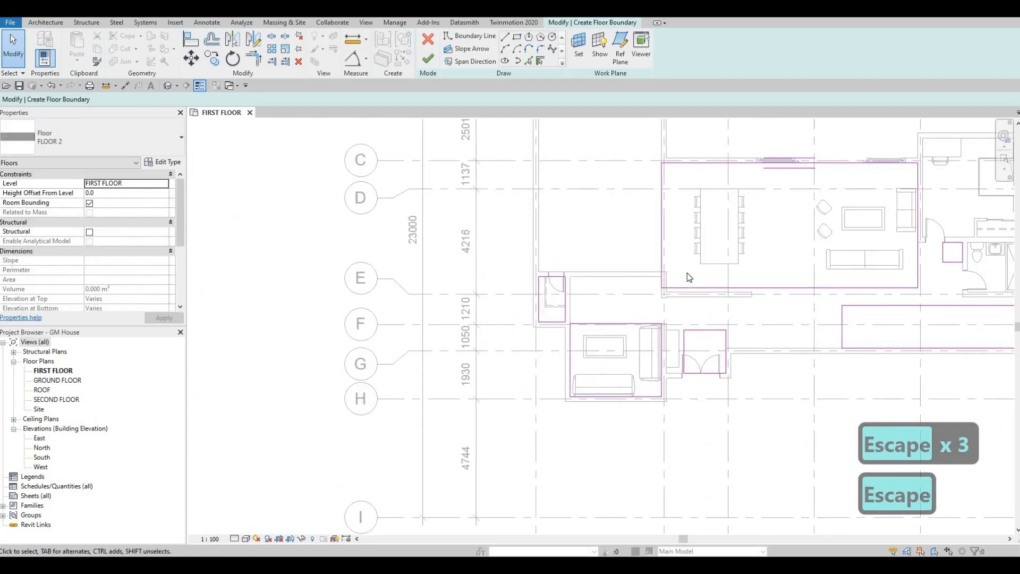
{"action": "key", "text": "Escape"}
{"action": "key", "text": "Escape"}
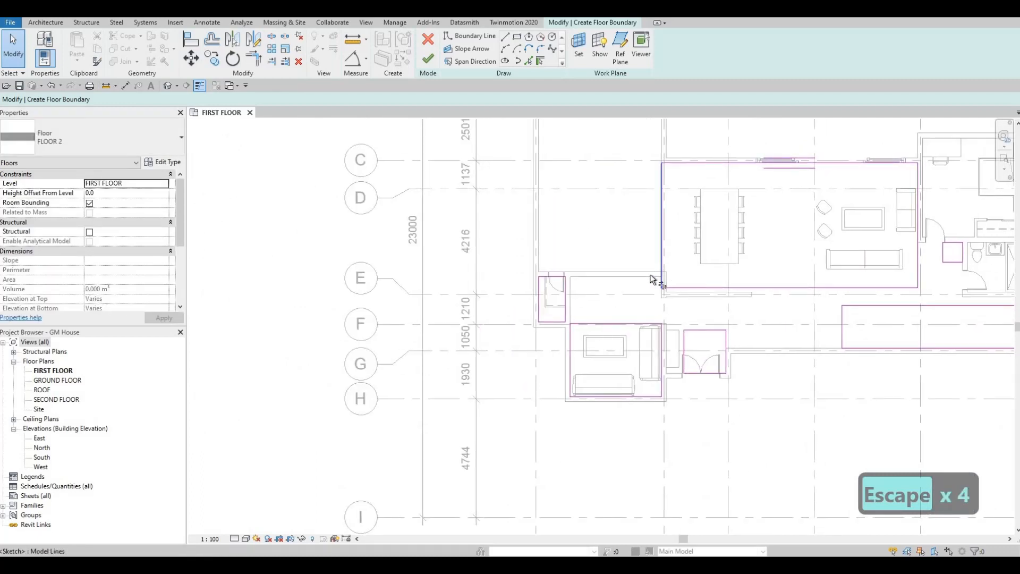
- Trim the small west room's boundary lines into corners with the west lines of the dining area and the sitting room
{"action": "key", "text": "t"}
{"action": "key", "text": "r"}
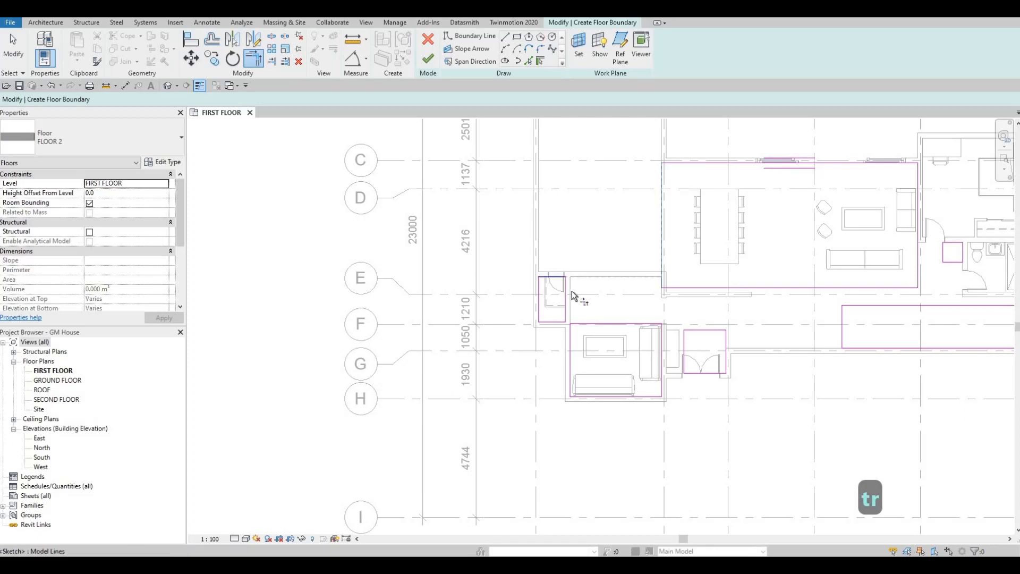
{"action": "scroll", "coordinate": [571, 318], "scroll_direction": "up", "scroll_amount": 2}
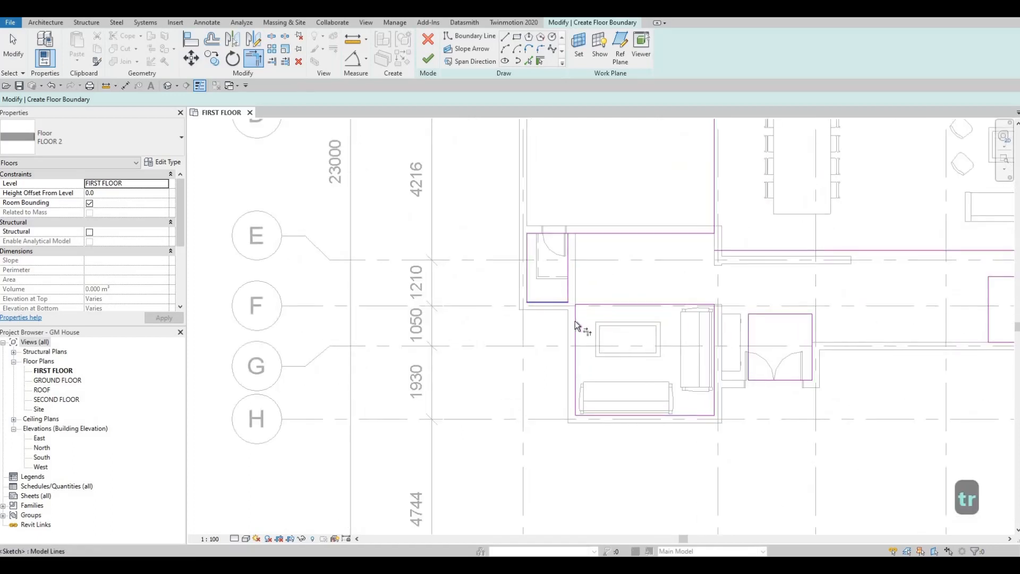
{"action": "left_click", "coordinate": [575, 321]}
- Trim the entrance's south boundary line to the sitting room's east line, and its east line to the corridor's south line
{"action": "middle_click_drag", "start_coordinate": [762, 383], "coordinate": [647, 344]}
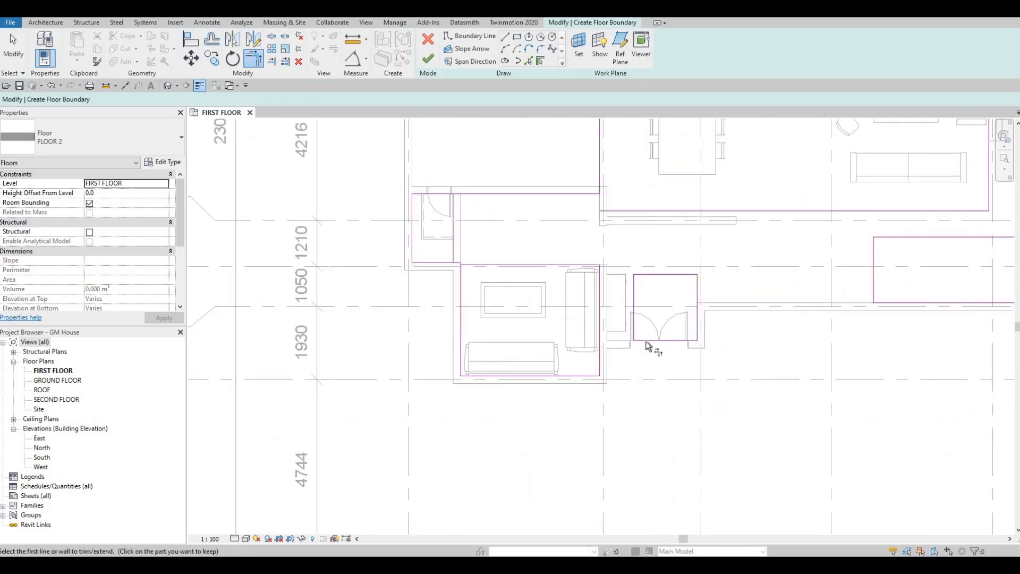
{"action": "left_click", "coordinate": [647, 342]}
{"action": "left_click", "coordinate": [600, 355]}
{"action": "middle_click_drag", "start_coordinate": [885, 305], "coordinate": [791, 289]}
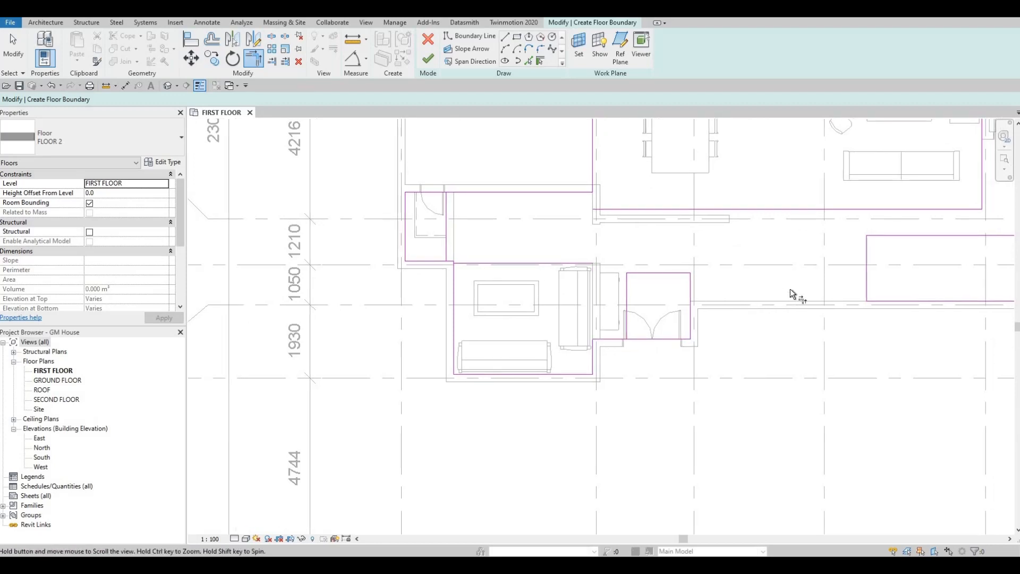
{"action": "left_click", "coordinate": [792, 288]}
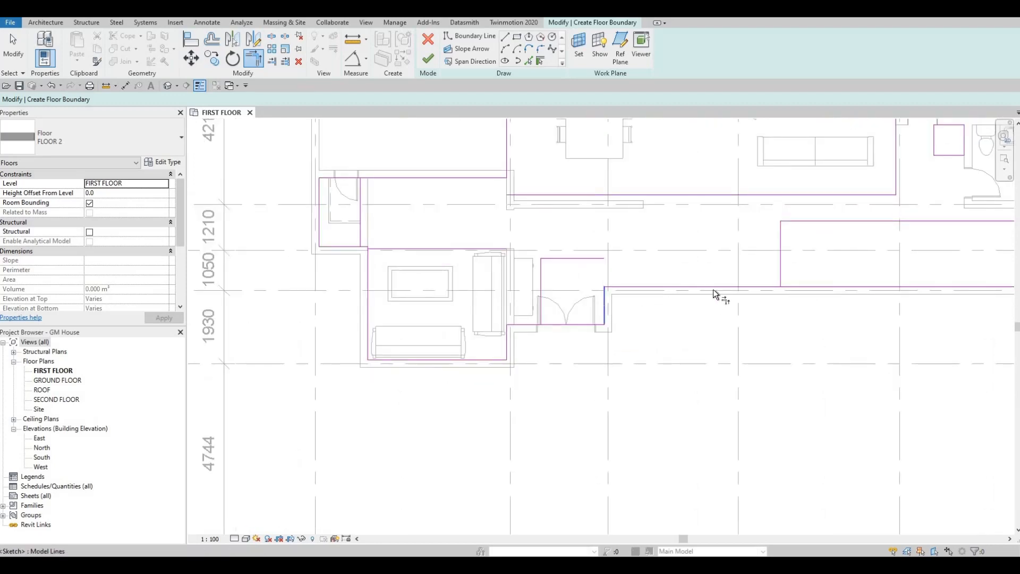
{"action": "scroll", "coordinate": [804, 301], "scroll_direction": "down", "scroll_amount": 4}
{"action": "scroll", "coordinate": [815, 289], "scroll_direction": "up", "scroll_amount": 2}
{"action": "scroll", "coordinate": [707, 239], "scroll_direction": "up", "scroll_amount": 1}
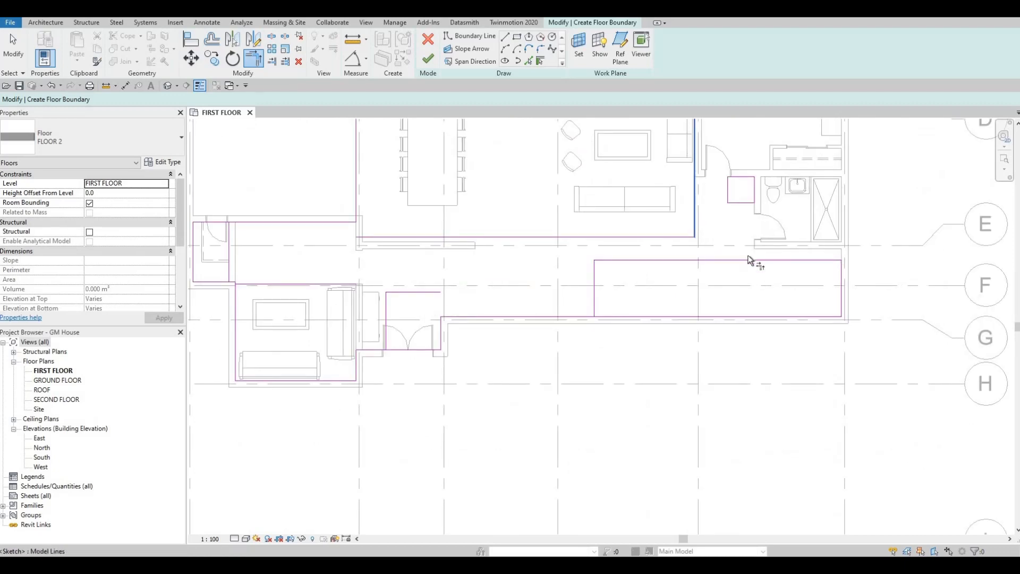
- Trim the living area's east boundary line to the corridor's north line, and move that north line to the bathroom's south wall
{"action": "scroll", "coordinate": [799, 268], "scroll_direction": "up", "scroll_amount": 2}
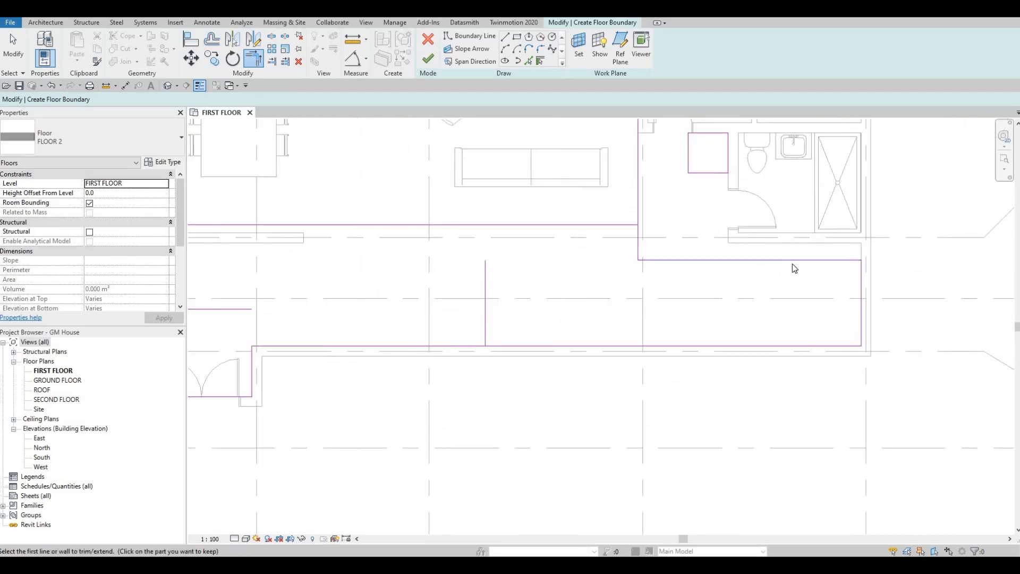
{"action": "key", "text": "Escape"}
{"action": "key", "text": "Escape"}
{"action": "left_click", "coordinate": [791, 260]}
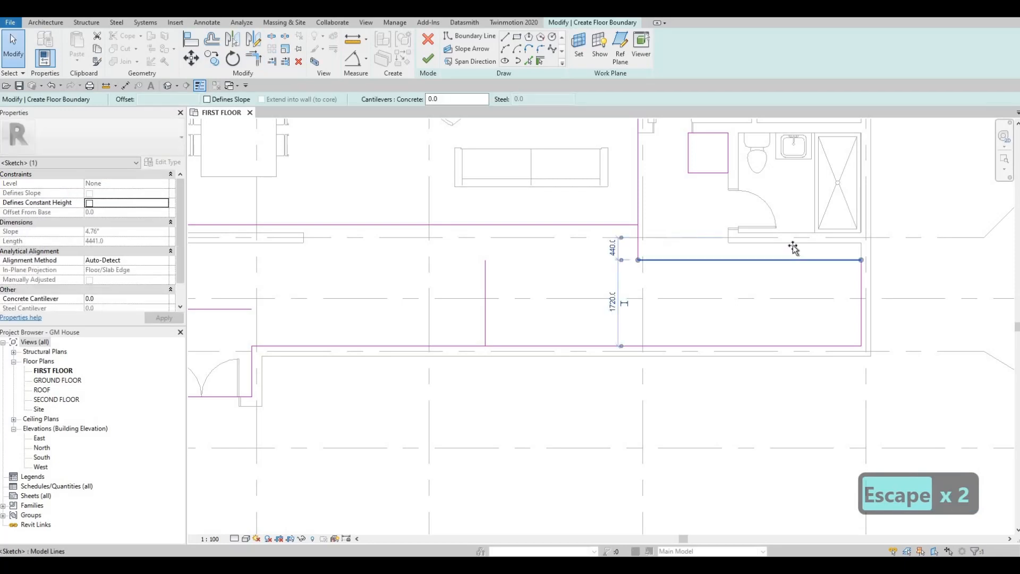
{"action": "left_click_drag", "start_coordinate": [792, 259], "coordinate": [730, 243]}
{"action": "middle_click_drag", "start_coordinate": [667, 309], "coordinate": [728, 328]}
{"action": "scroll", "coordinate": [795, 294], "scroll_direction": "down", "scroll_amount": 1}
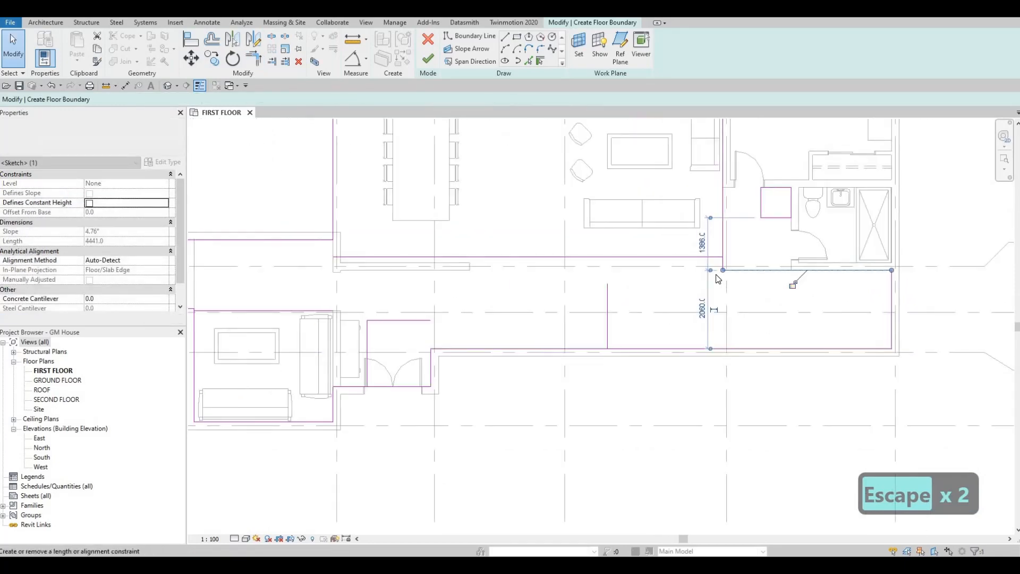
{"action": "middle_click_drag", "start_coordinate": [769, 244], "coordinate": [709, 283]}
{"action": "key", "text": "Escape"}
{"action": "key", "text": "Escape"}
{"action": "key", "text": "r"}
{"action": "key", "text": "e"}
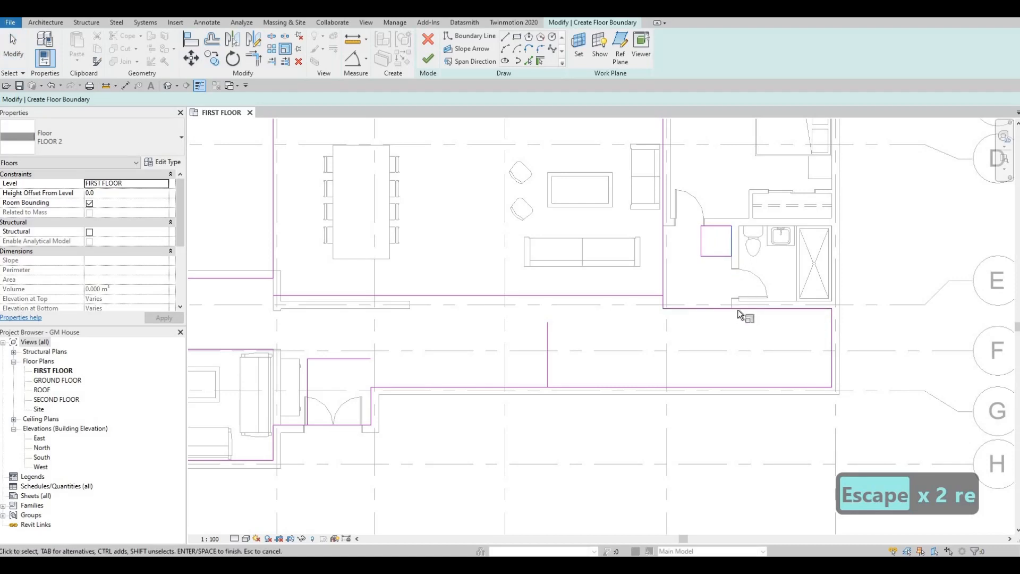
{"action": "key", "text": "Escape"}
{"action": "key", "text": "Escape"}
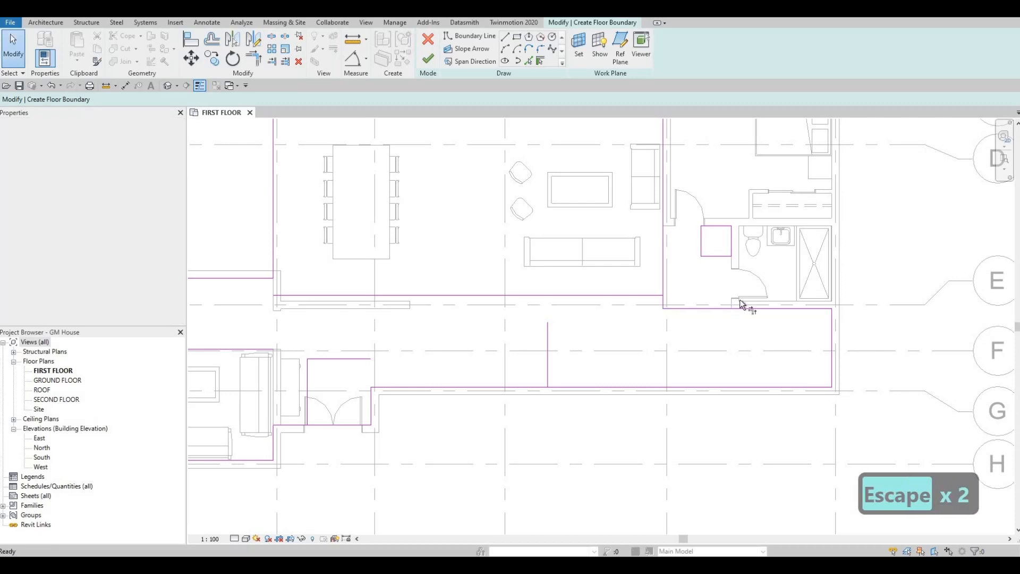
- Trim the small square's east line to the corridor's north line and its north line to the living area's east line, unjoining the conflicting elements
{"action": "key", "text": "Escape"}
{"action": "key", "text": "t"}
{"action": "key", "text": "r"}
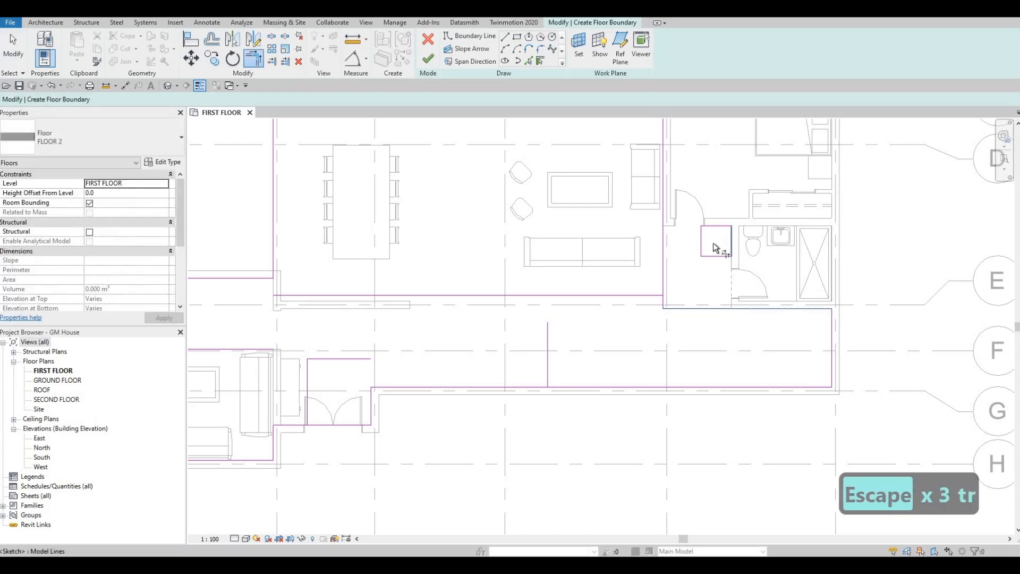
{"action": "left_click", "coordinate": [731, 245]}
{"action": "left_click", "coordinate": [709, 226]}
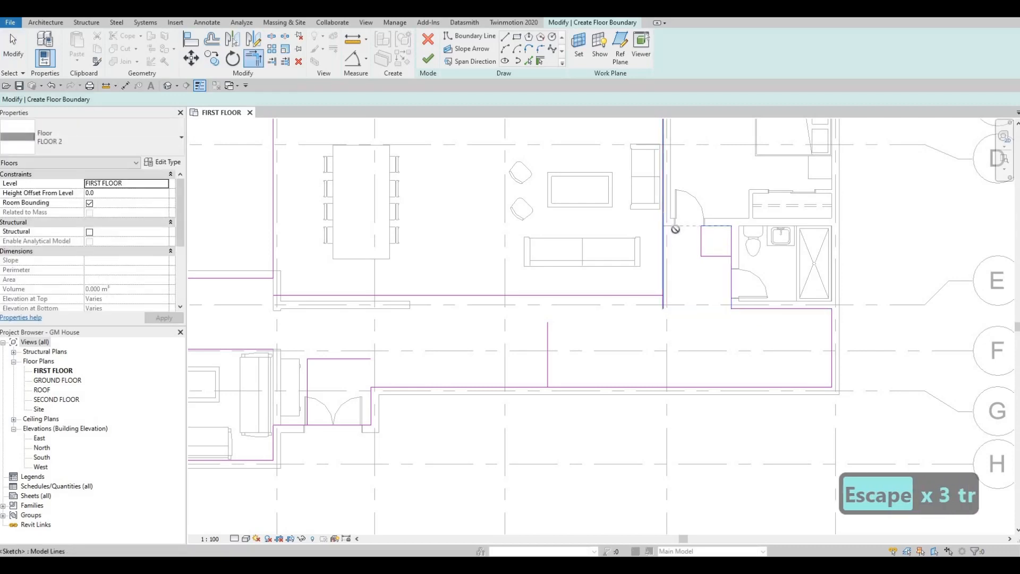
{"action": "left_click", "coordinate": [676, 229]}
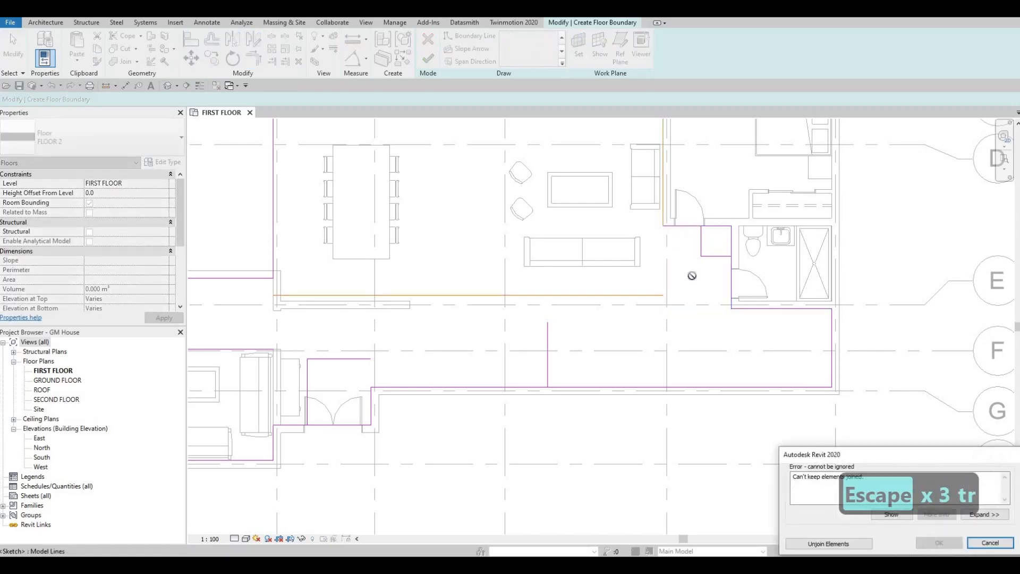
{"action": "left_click", "coordinate": [807, 543]}
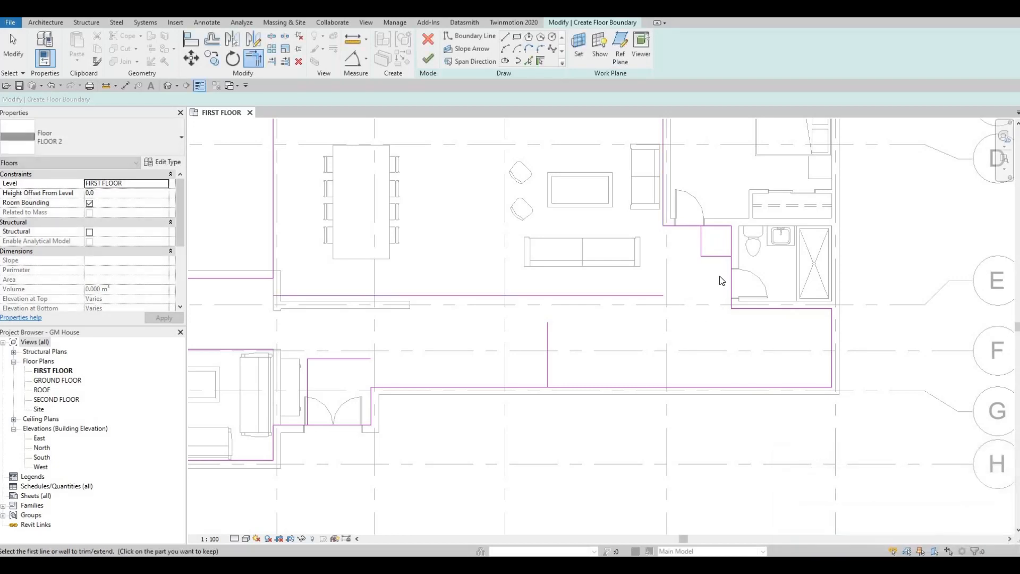
- Delete the leftover west and south lines of the small boundary square beside the bathroom
{"action": "key", "text": "Escape"}
{"action": "key", "text": "Escape"}
{"action": "key", "text": "Escape"}
{"action": "key", "text": "Tab"}
{"action": "left_click", "coordinate": [709, 256]}
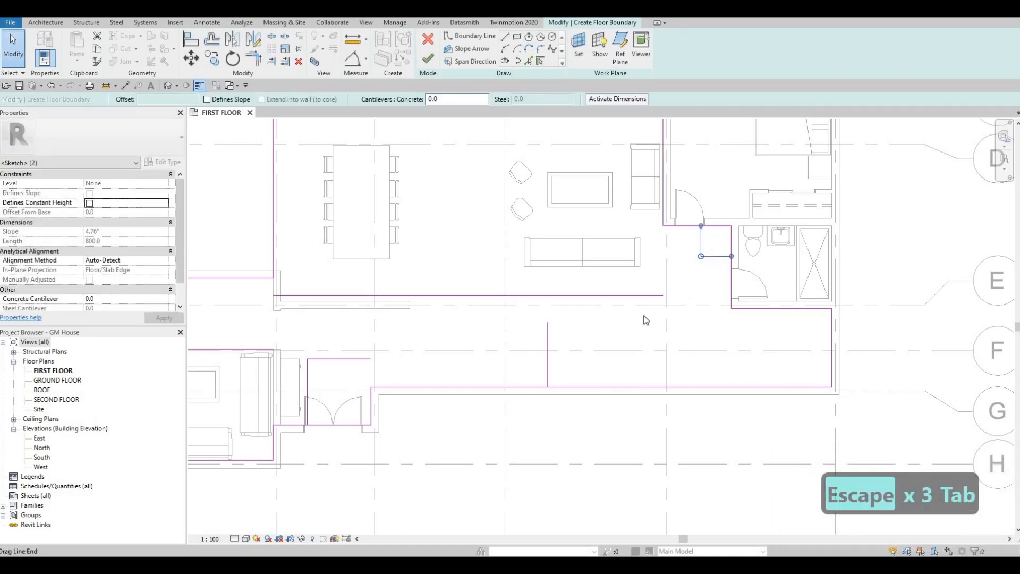
{"action": "key", "text": "Delete"}
{"action": "key", "text": "Escape"}
- Delete the south boundary line of the dining and living area and the stray vertical line across the corridor
{"action": "left_click", "coordinate": [636, 284]}
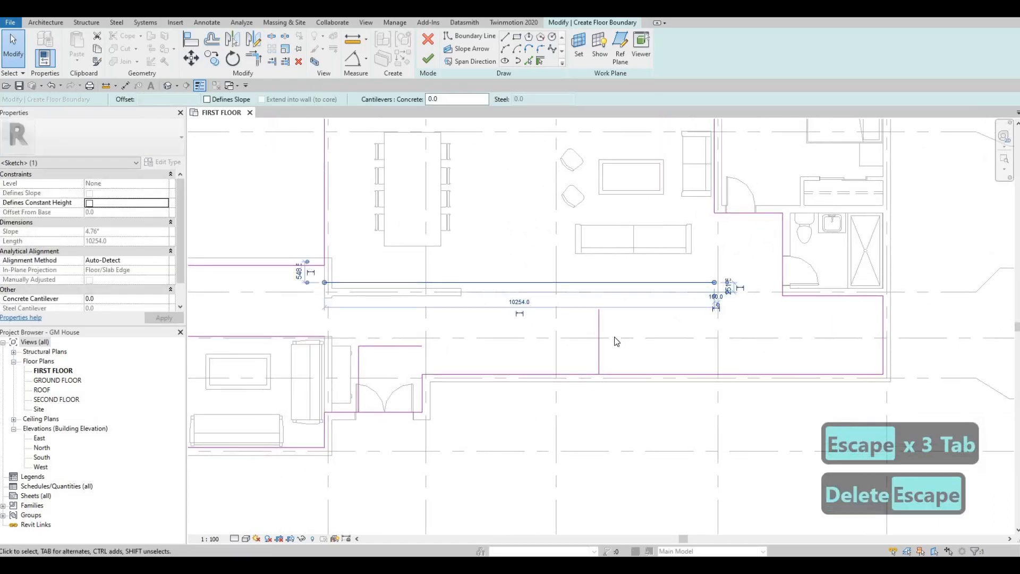
{"action": "key", "text": "Delete"}
{"action": "left_click", "coordinate": [613, 340]}
{"action": "key", "text": "Delete"}
- Delete the north and west boundary lines of the rectangle at the double-door entrance
{"action": "middle_click_drag", "start_coordinate": [408, 349], "coordinate": [592, 346]}
{"action": "left_click", "coordinate": [579, 347]}
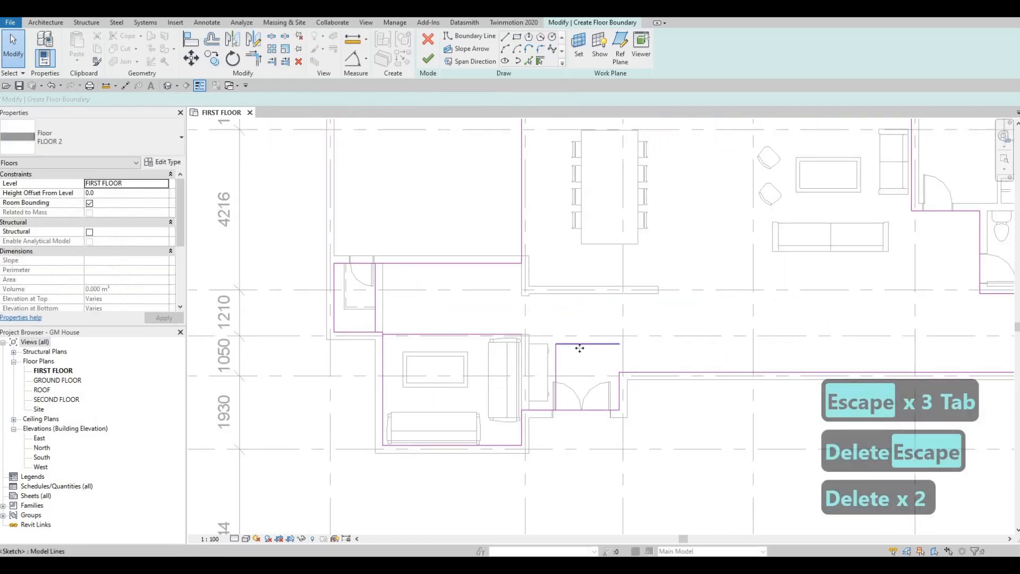
{"action": "key", "text": "Delete"}
{"action": "left_click", "coordinate": [557, 359]}
{"action": "key", "text": "Delete"}
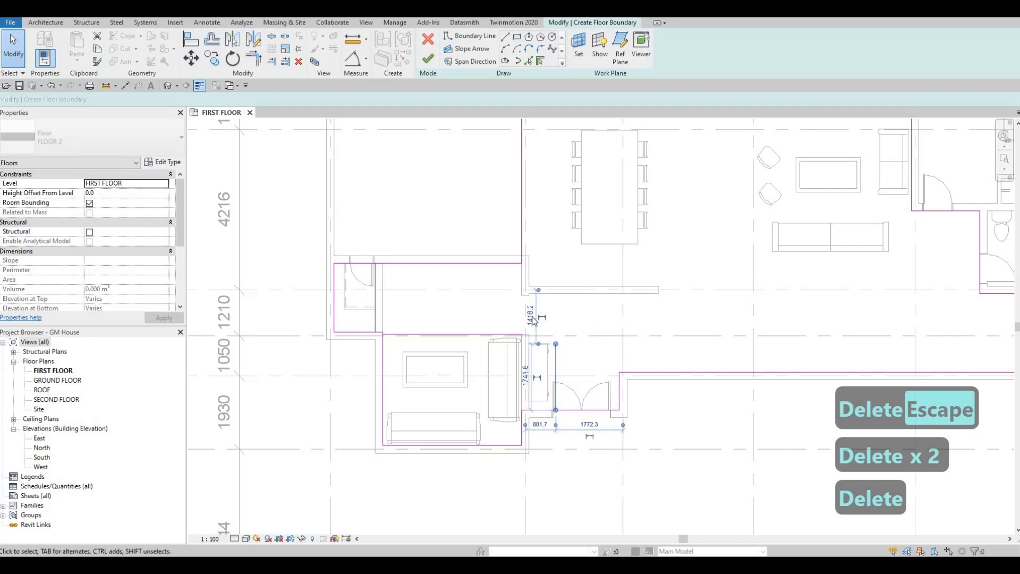
- Delete the sitting room's north boundary line and the small west room's east boundary line
{"action": "middle_click_drag", "start_coordinate": [481, 334], "coordinate": [531, 321]}
{"action": "left_click", "coordinate": [519, 322]}
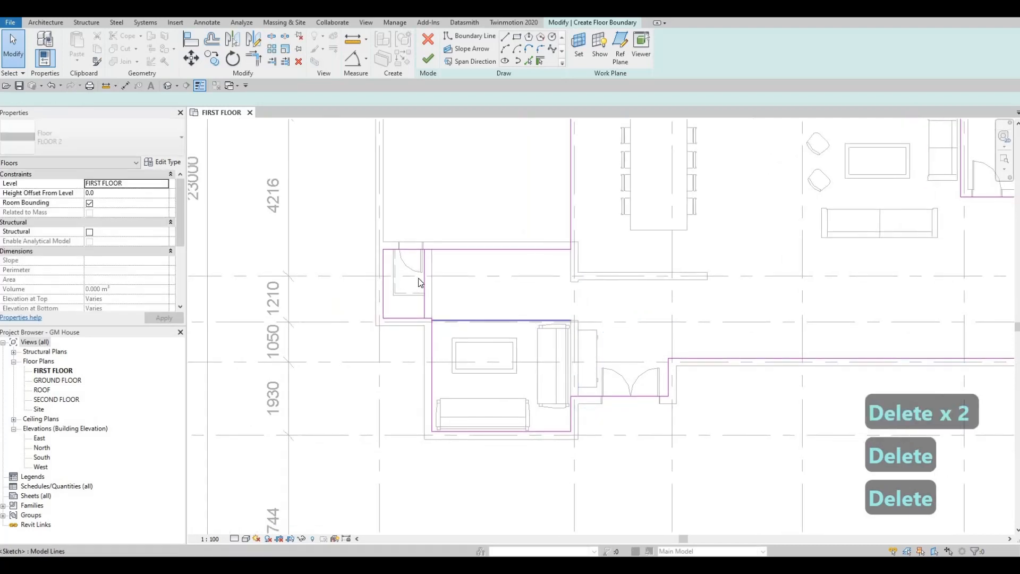
{"action": "key", "text": "Delete"}
{"action": "key", "text": "Delete"}
- Finish the FLOOR 2 boundary sketch to create the floor and clear the selection
{"action": "scroll", "coordinate": [574, 309], "scroll_direction": "down", "scroll_amount": 2}
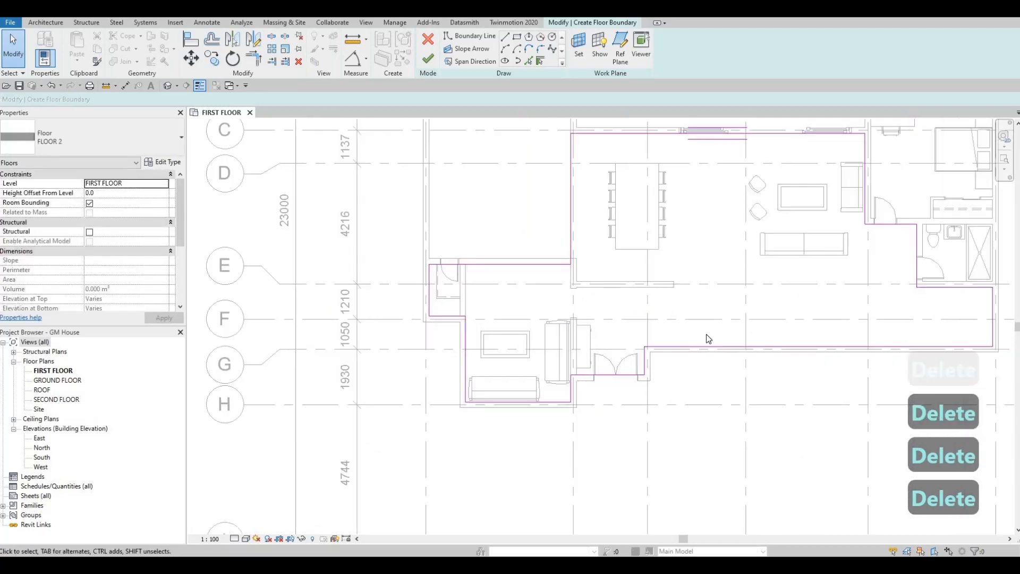
{"action": "middle_click_drag", "start_coordinate": [706, 334], "coordinate": [684, 372]}
{"action": "middle_click_drag", "start_coordinate": [835, 225], "coordinate": [843, 214]}
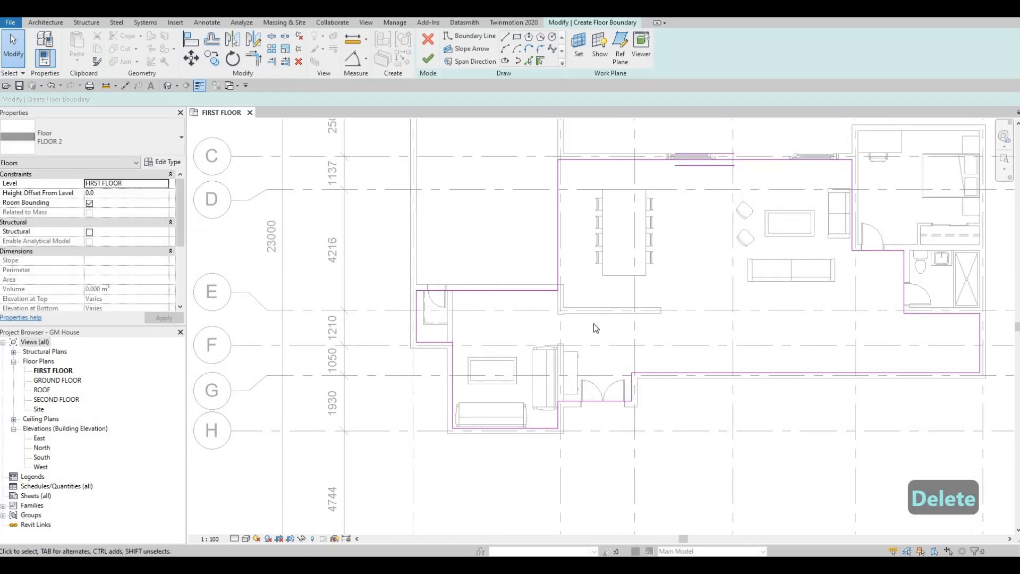
{"action": "scroll", "coordinate": [595, 325], "scroll_direction": "down", "scroll_amount": 1}
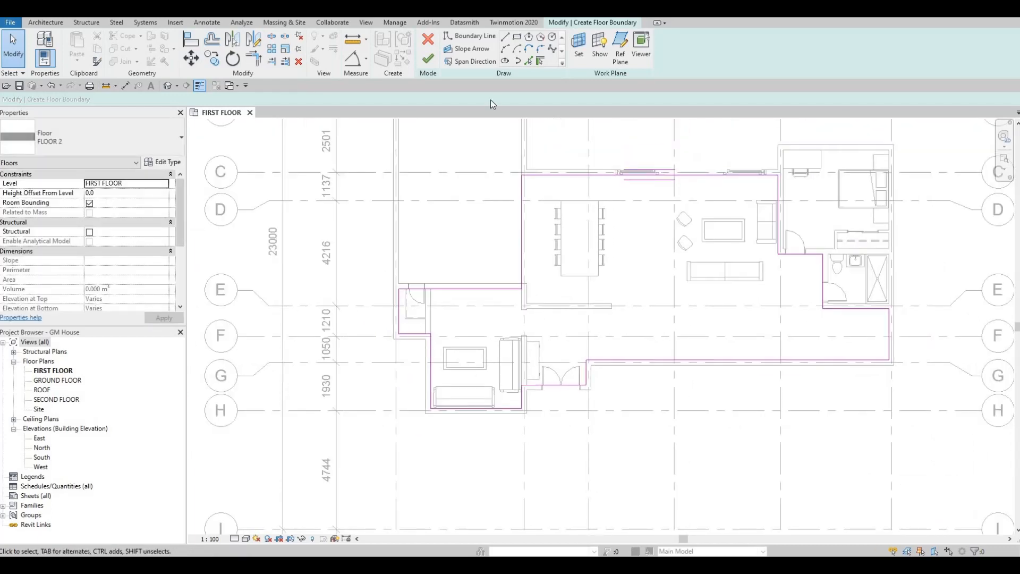
{"action": "left_click", "coordinate": [428, 58]}
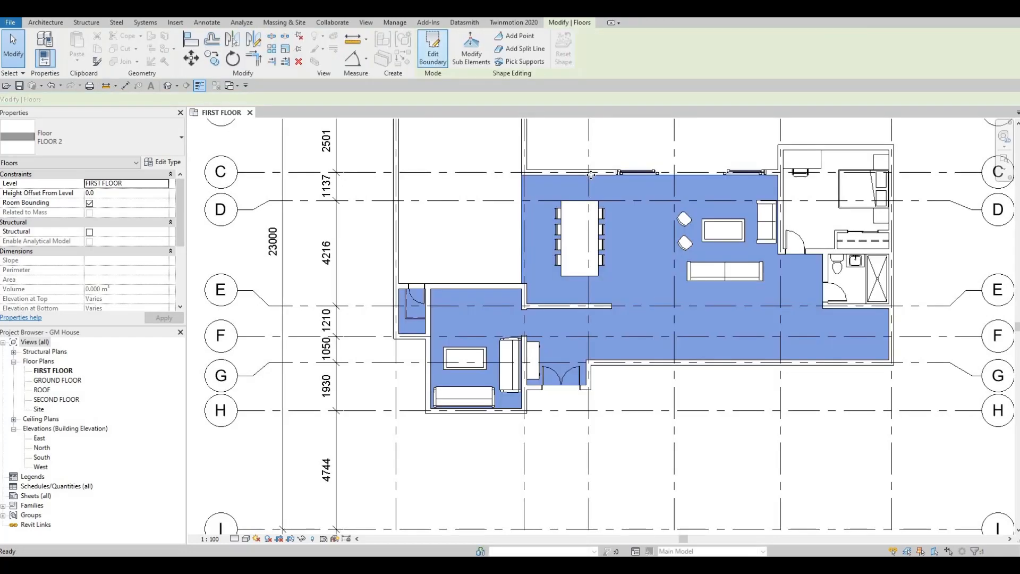
{"action": "key", "text": "Escape"}
{"action": "key", "text": "Escape"}
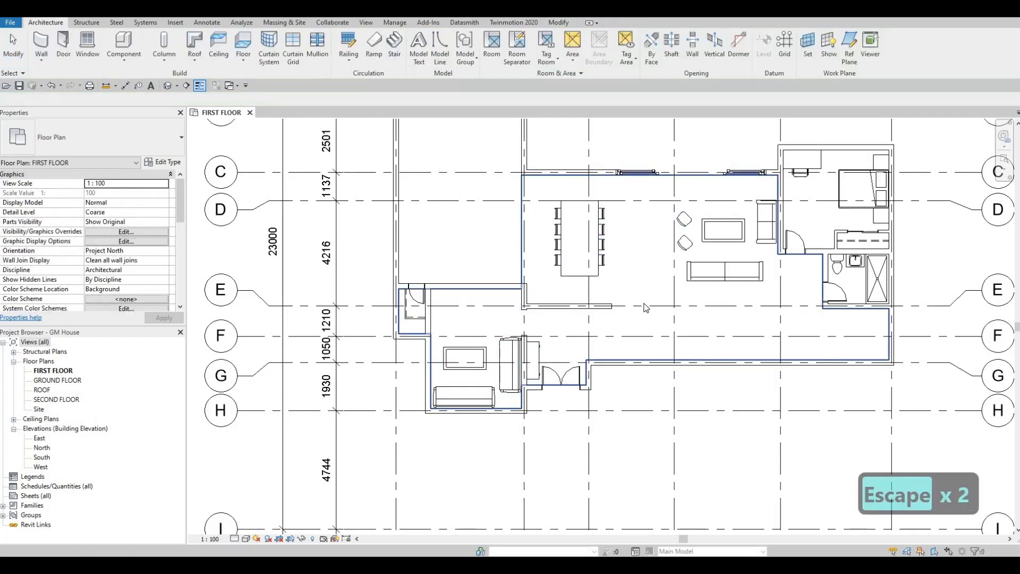
{"action": "key", "text": "Escape"}
{"action": "key", "text": "Escape"}
- Start another floor and duplicate the FLOOR 2 type as FLOOR 3
{"action": "middle_click_drag", "start_coordinate": [676, 319], "coordinate": [489, 352]}
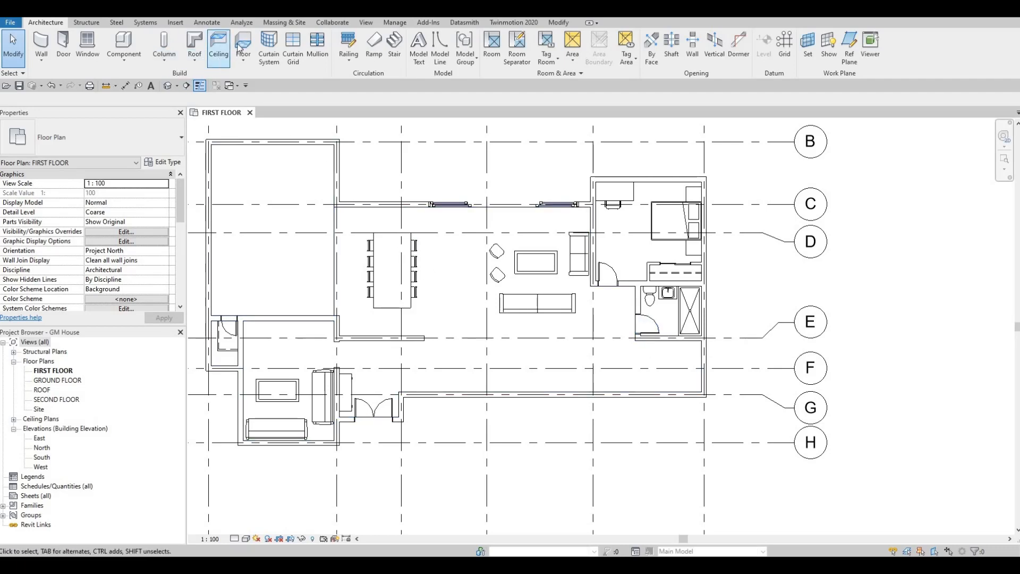
{"action": "left_click", "coordinate": [167, 163]}
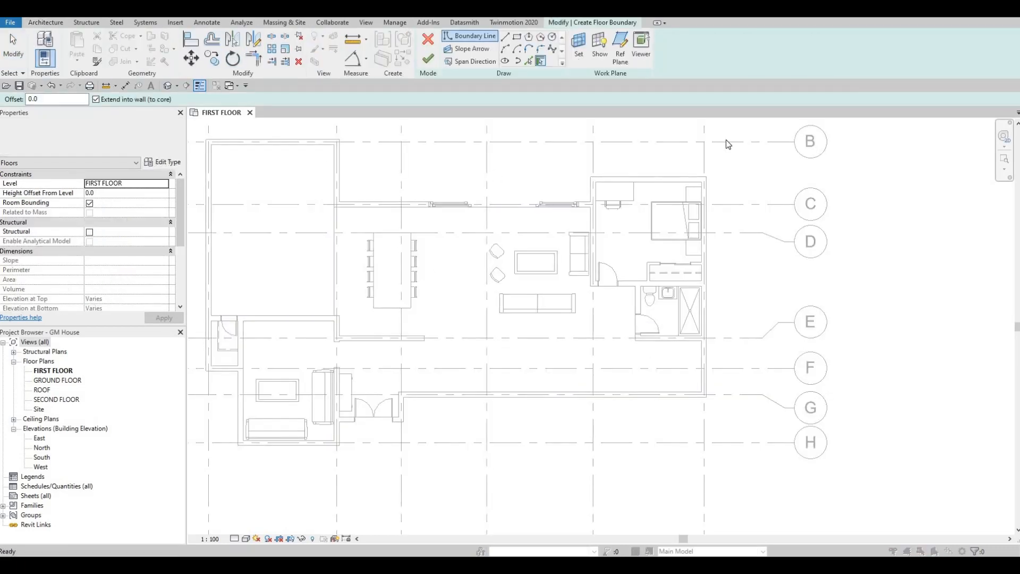
{"action": "left_click", "coordinate": [807, 122]}
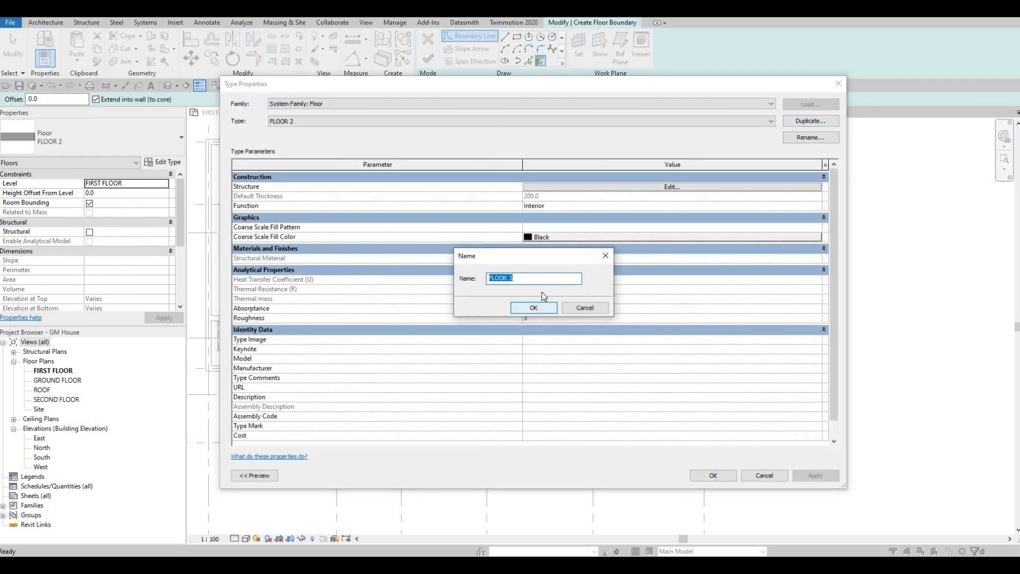
{"action": "left_click", "coordinate": [537, 308]}
- Set FLOOR 3's structure layer material to Granite, Cut, Polished from the AEC Stone library and accept the type properties
{"action": "left_click", "coordinate": [564, 187]}
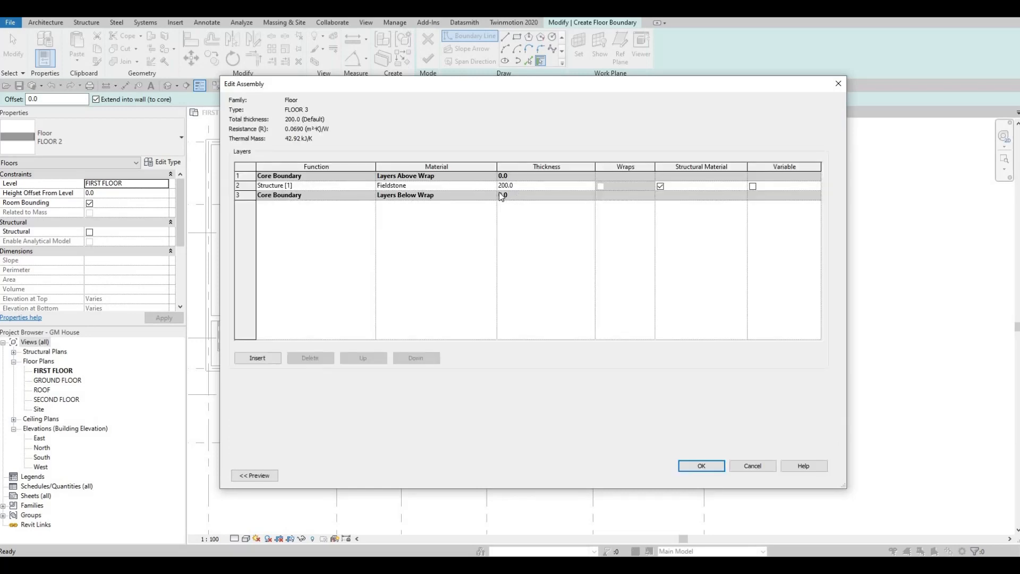
{"action": "left_click", "coordinate": [493, 186]}
{"action": "left_click", "coordinate": [493, 186]}
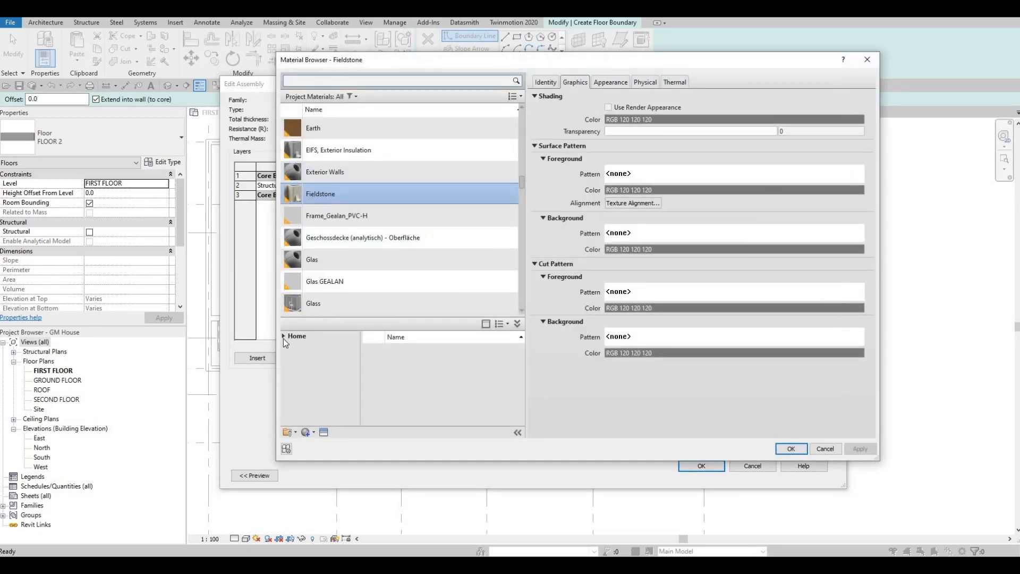
{"action": "left_click", "coordinate": [284, 336]}
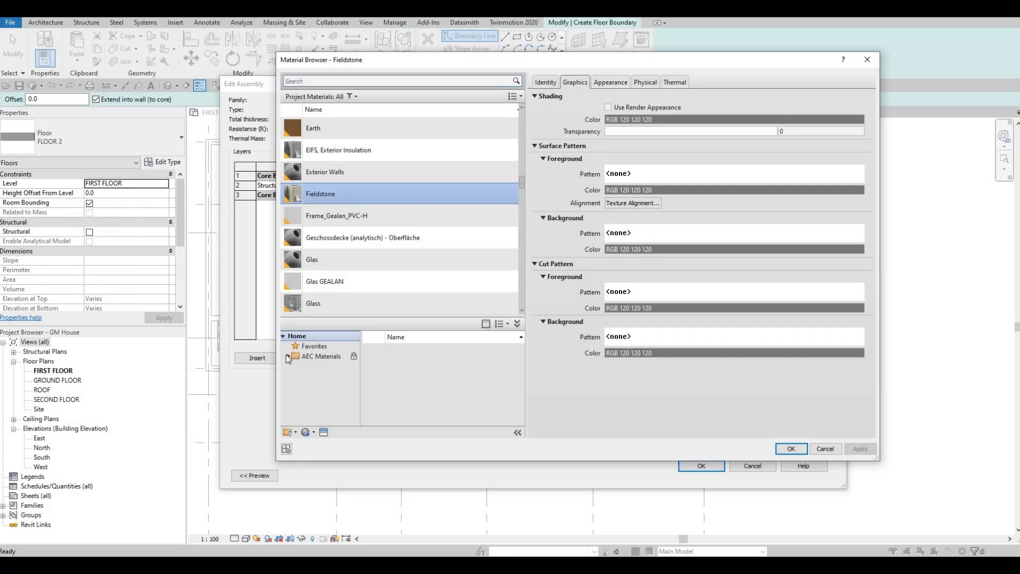
{"action": "left_click", "coordinate": [287, 356]}
{"action": "scroll", "coordinate": [317, 402], "scroll_direction": "down", "scroll_amount": 2}
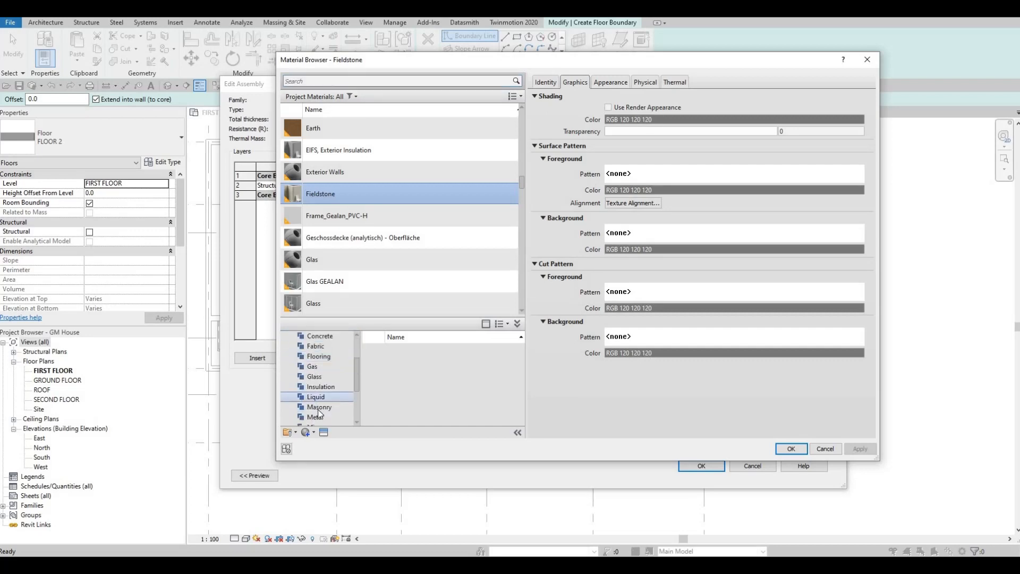
{"action": "scroll", "coordinate": [321, 414], "scroll_direction": "down", "scroll_amount": 2}
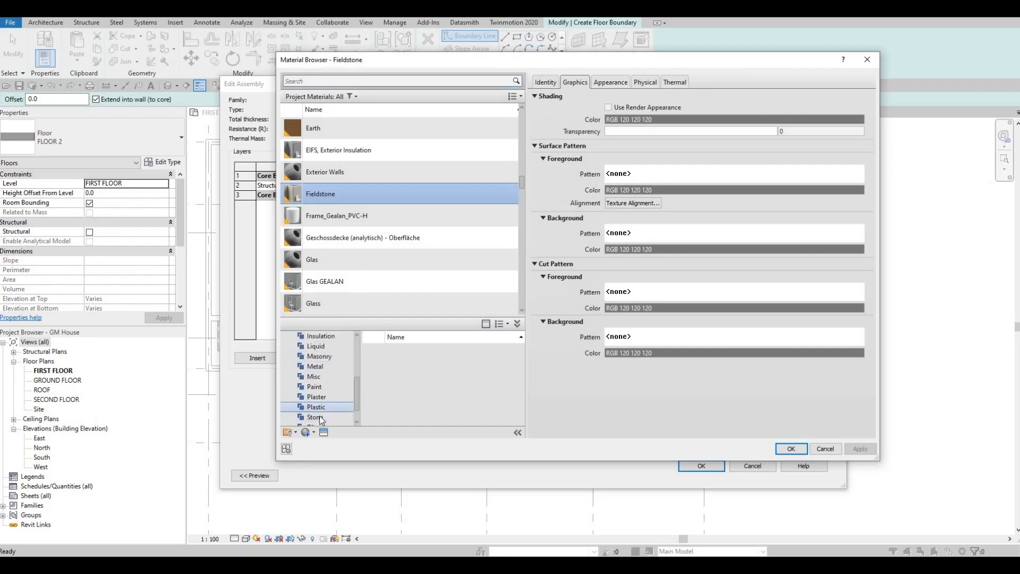
{"action": "left_click", "coordinate": [319, 417]}
{"action": "mouse_move", "coordinate": [503, 377]}
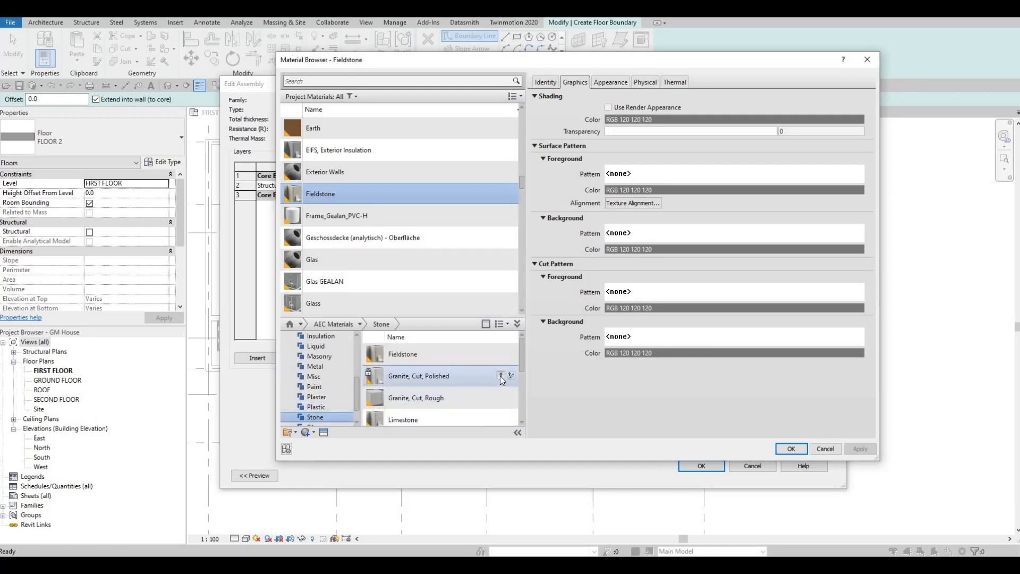
{"action": "left_click", "coordinate": [501, 375]}
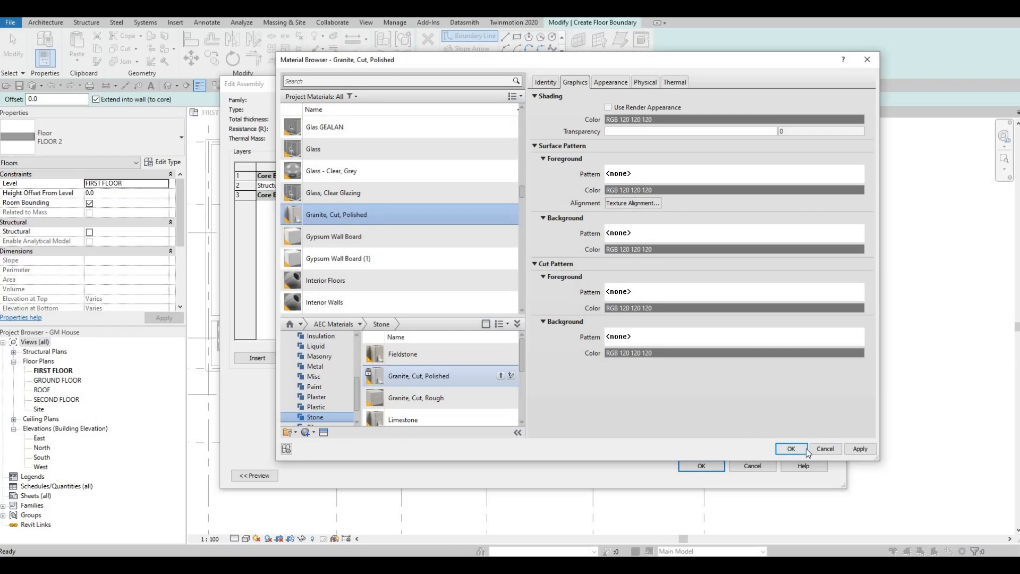
{"action": "left_click", "coordinate": [791, 448]}
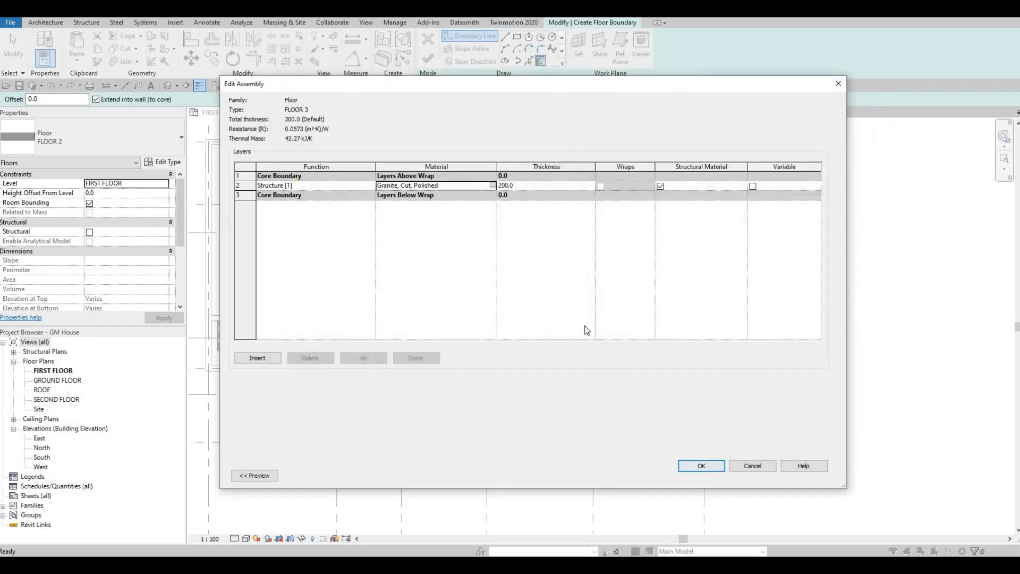
{"action": "left_click", "coordinate": [701, 466]}
{"action": "left_click", "coordinate": [713, 476]}
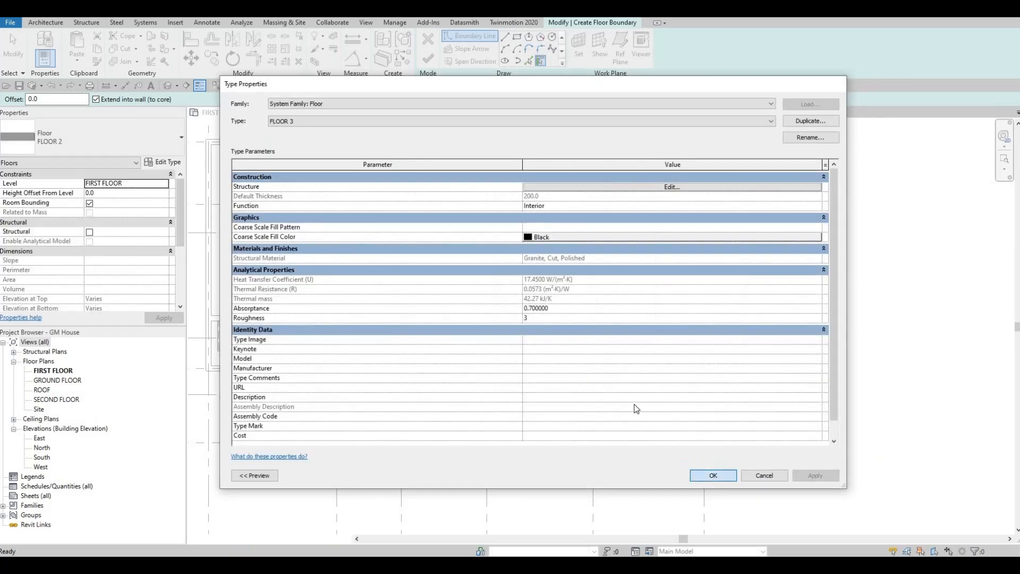
- Sketch a rectangular FLOOR 3 boundary along the bathroom's inner wall faces, finish the floor and clear the selection
{"action": "left_click", "coordinate": [517, 37]}
{"action": "scroll", "coordinate": [661, 272], "scroll_direction": "up", "scroll_amount": 1}
{"action": "scroll", "coordinate": [661, 268], "scroll_direction": "up", "scroll_amount": 2}
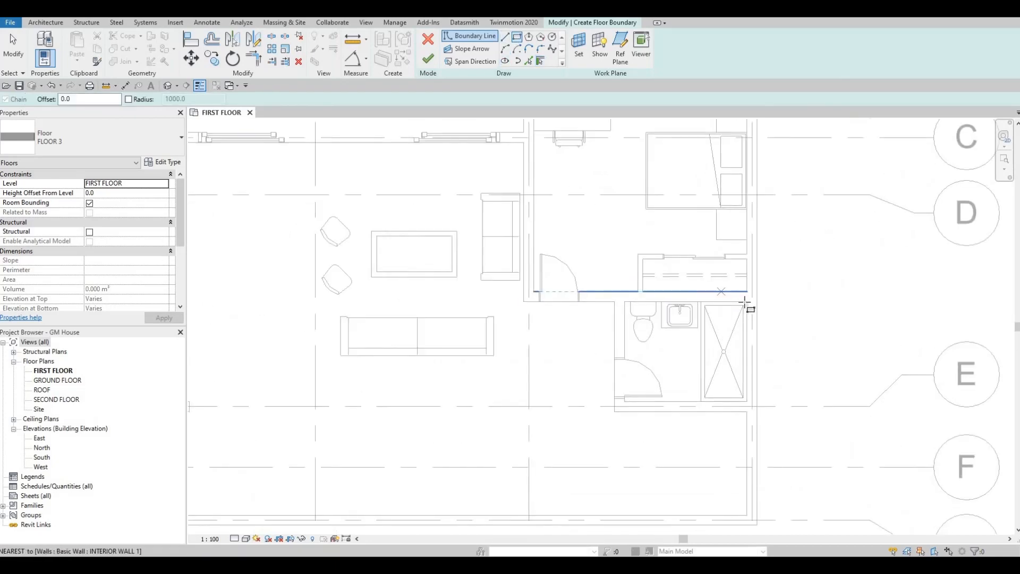
{"action": "left_click", "coordinate": [746, 302]}
{"action": "key", "text": "Escape"}
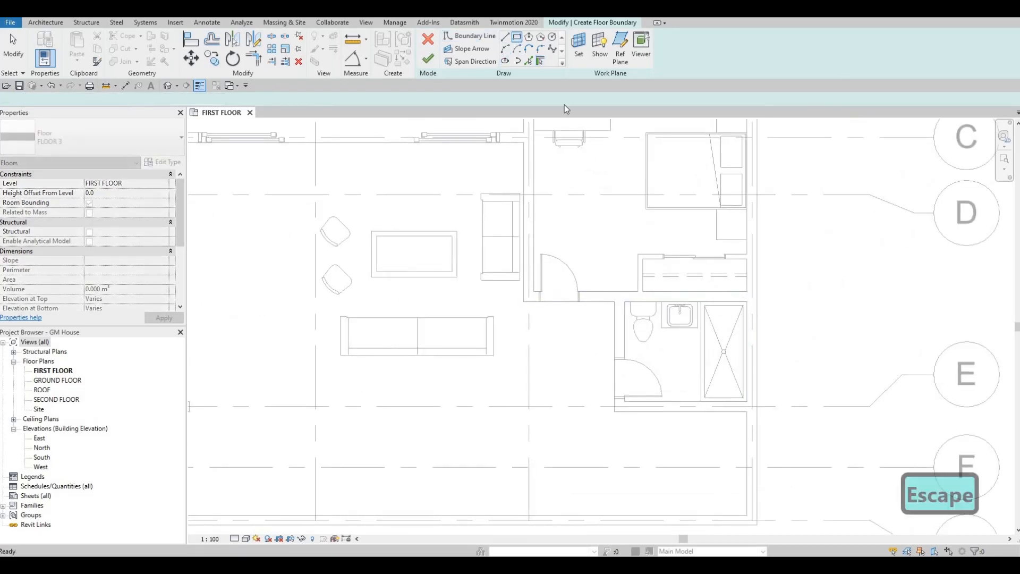
{"action": "key", "text": "Escape"}
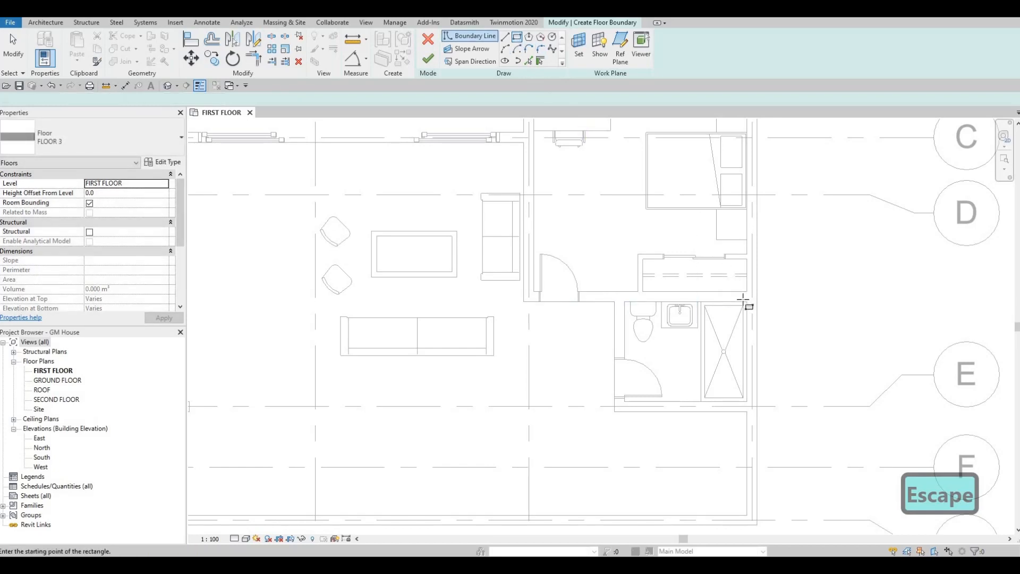
{"action": "left_click", "coordinate": [702, 345]}
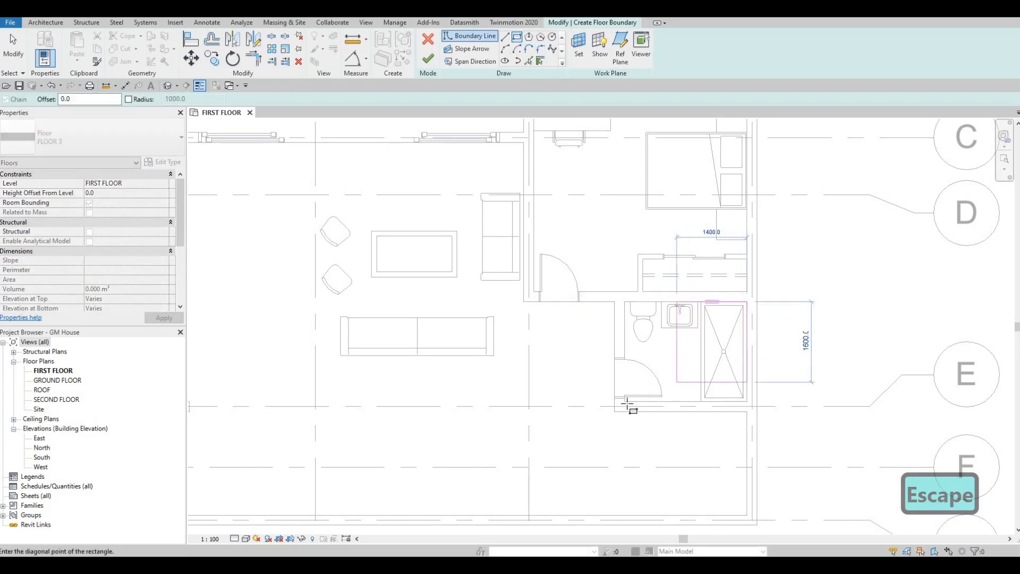
{"action": "left_click", "coordinate": [626, 402]}
{"action": "key", "text": "Escape"}
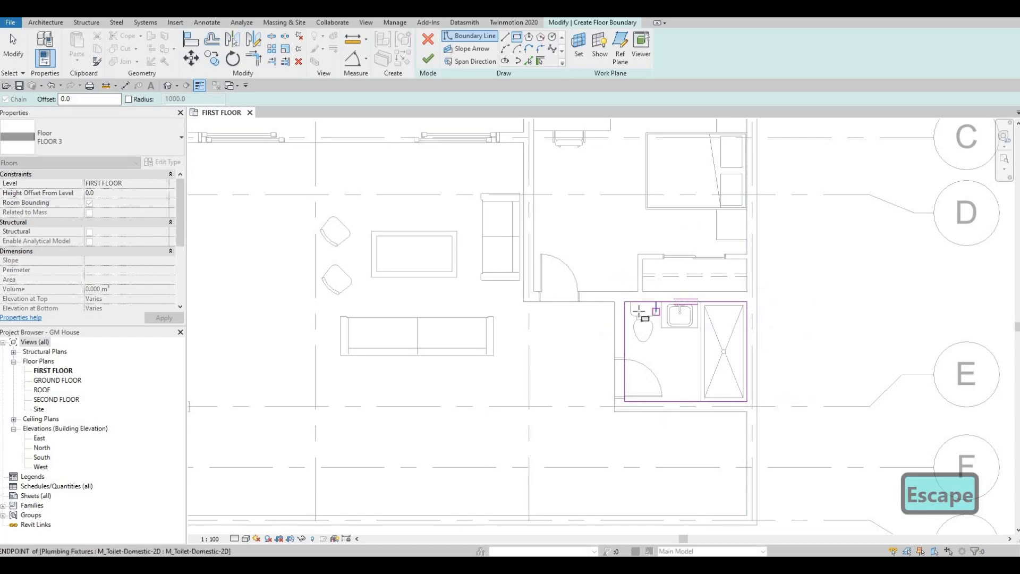
{"action": "left_click", "coordinate": [430, 59]}
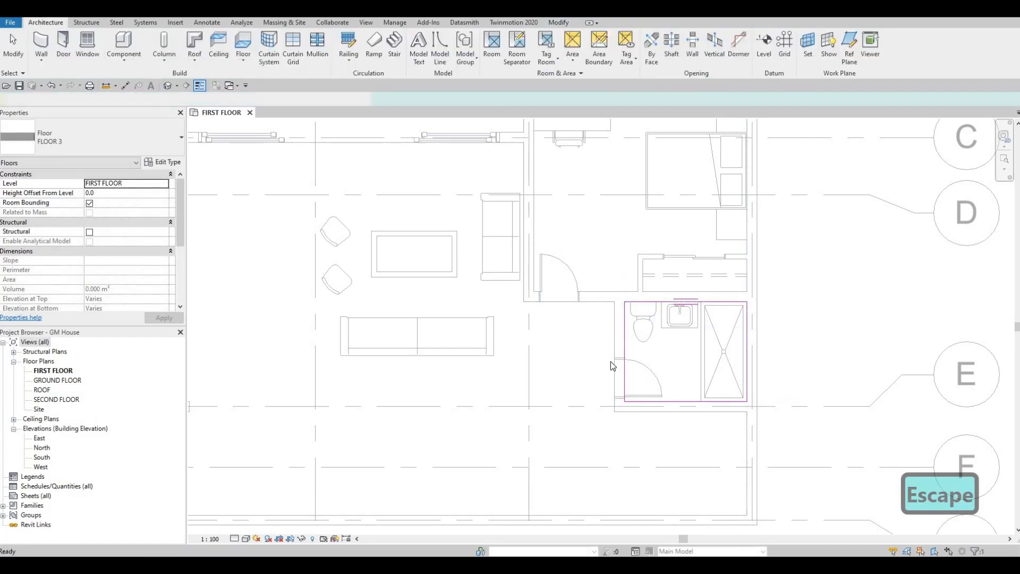
{"action": "key", "text": "Escape"}
{"action": "key", "text": "Escape"}
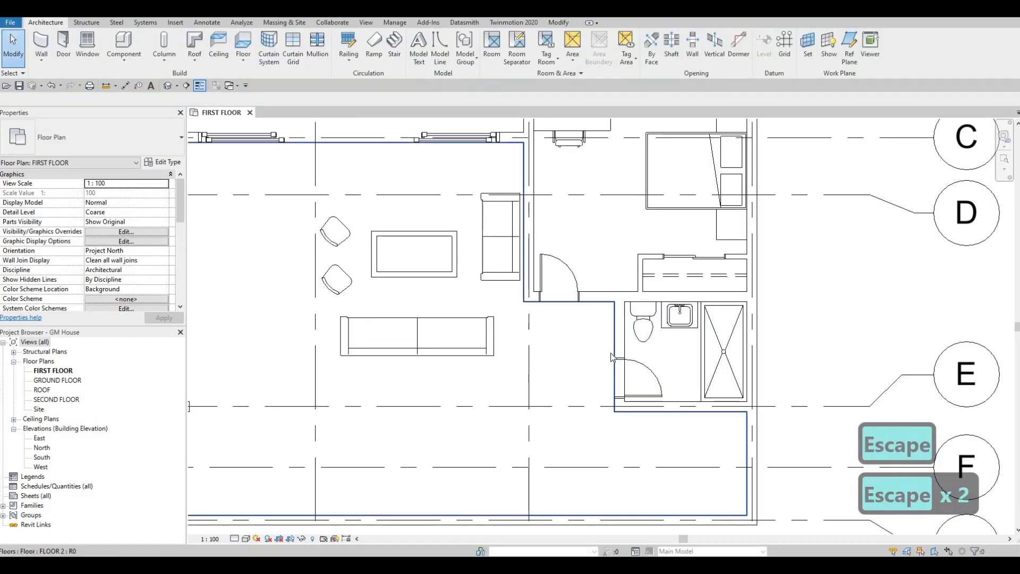
- Edit the FLOOR 2 boundary and move its line at the bathroom's west wall to that wall's inner bathroom face
{"action": "left_click", "coordinate": [615, 353]}
{"action": "left_click", "coordinate": [437, 59]}
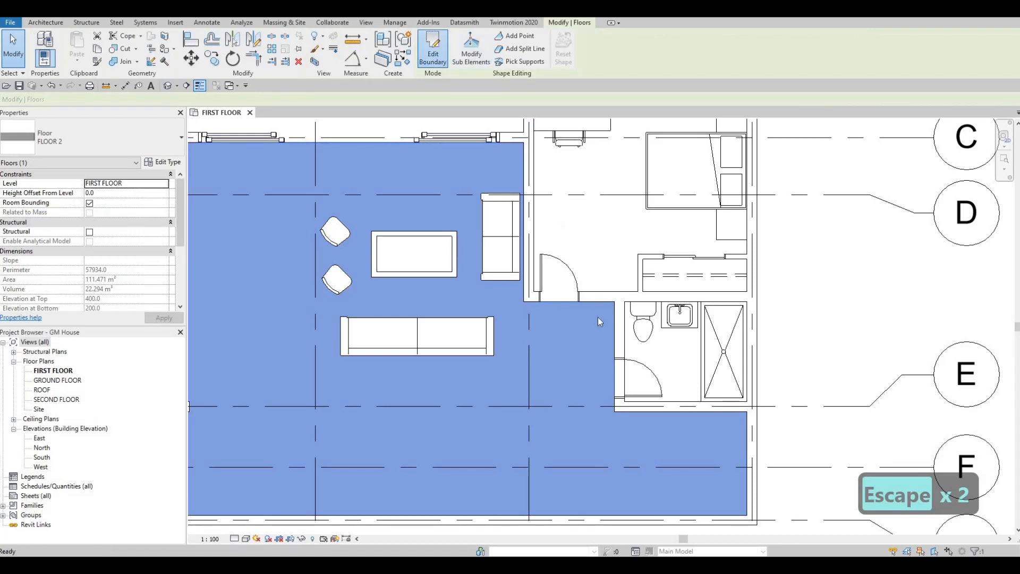
{"action": "left_click", "coordinate": [616, 319]}
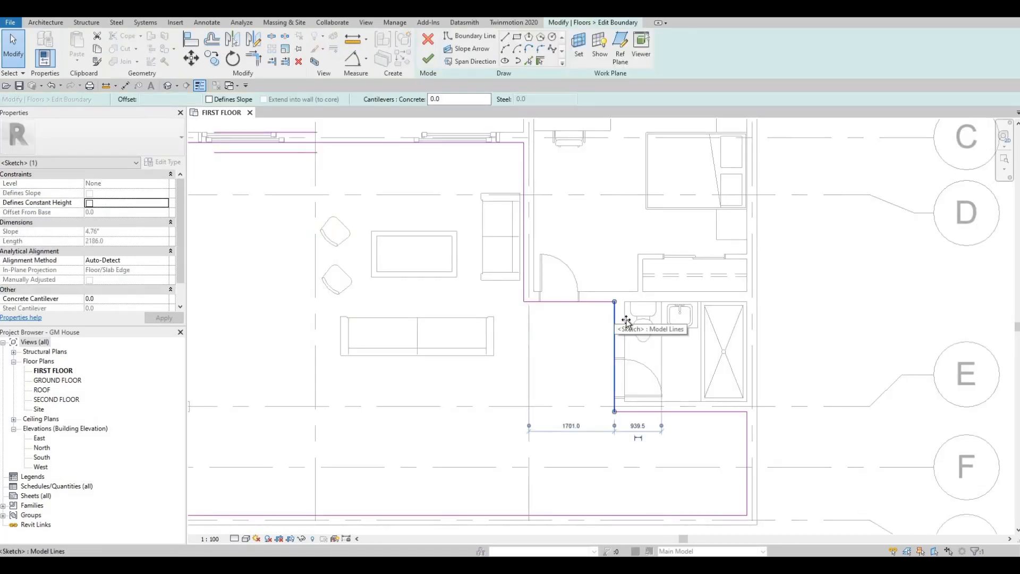
{"action": "left_click_drag", "start_coordinate": [620, 318], "coordinate": [623, 318]}
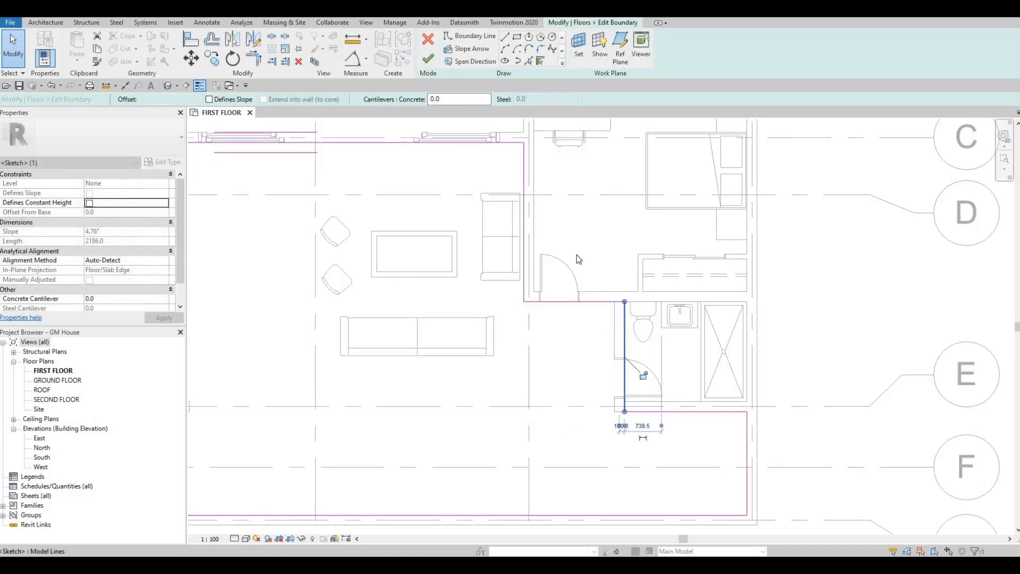
{"action": "key", "text": "Escape"}
- Move the FLOOR 2 boundary line at the bedroom's south wall to the wall's bedroom-side face and finish the boundary edit
{"action": "left_click", "coordinate": [567, 301]}
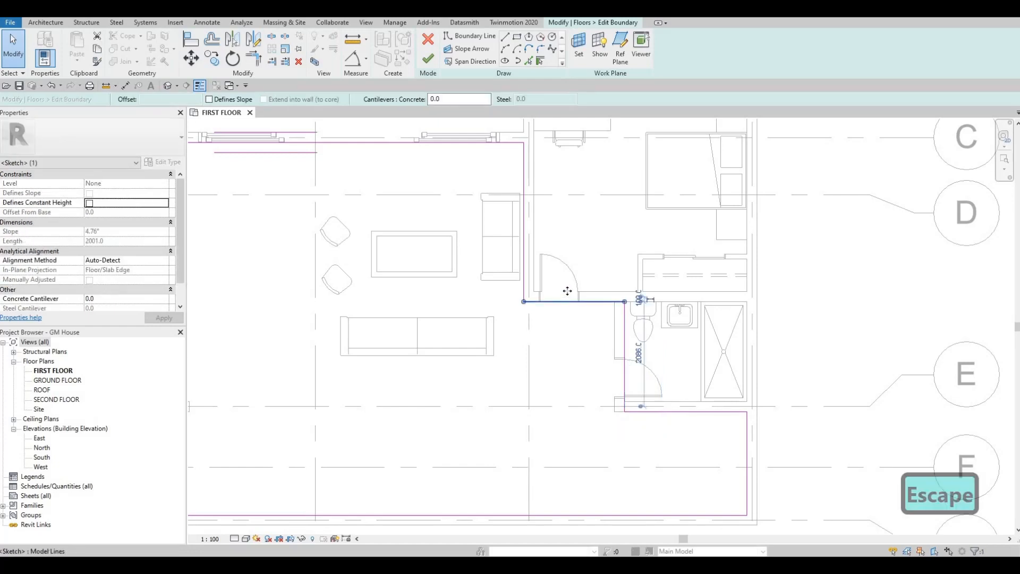
{"action": "left_click_drag", "start_coordinate": [568, 290], "coordinate": [568, 280]}
{"action": "key", "text": "Escape"}
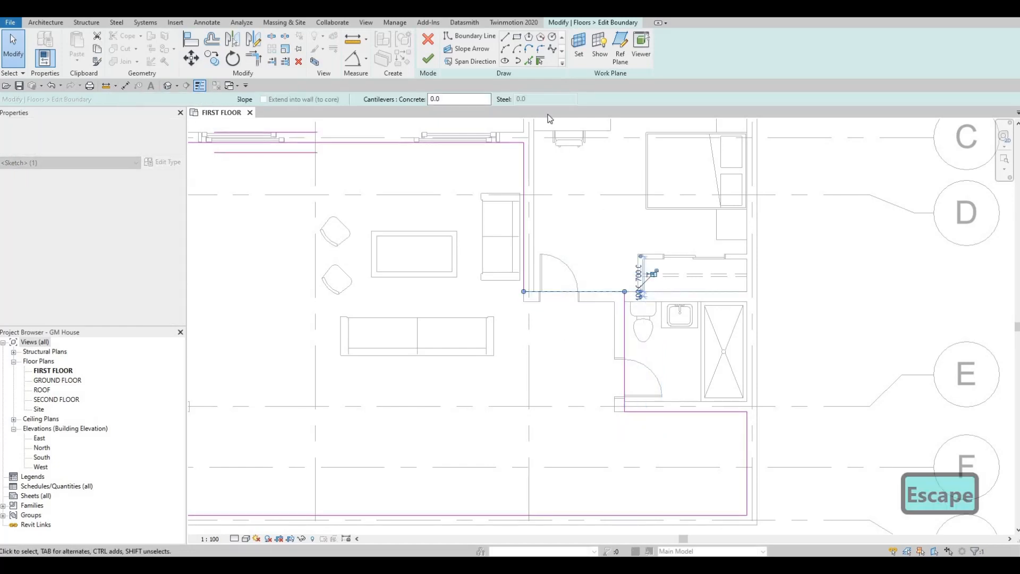
{"action": "left_click", "coordinate": [428, 59]}
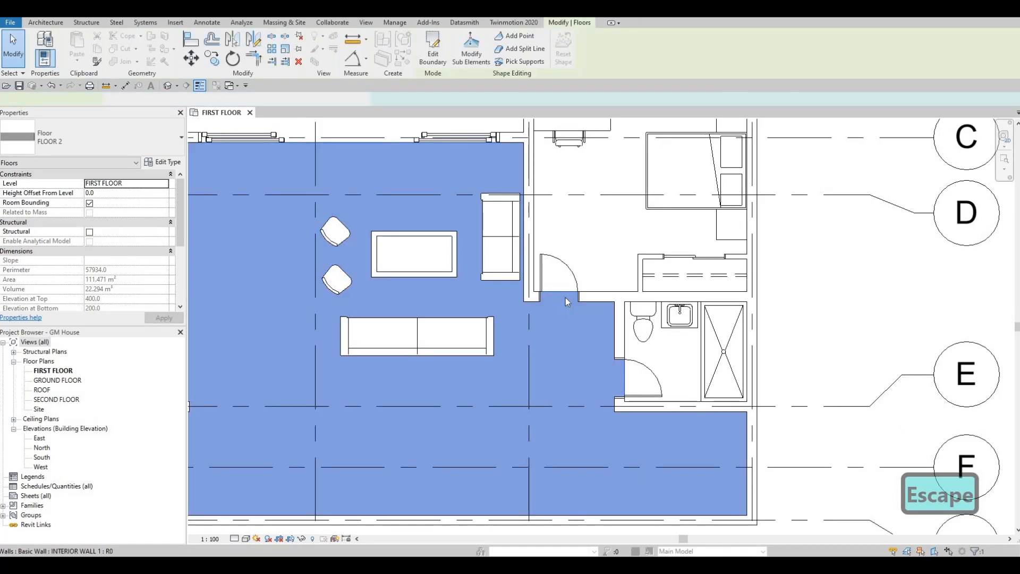
{"action": "key", "text": "Escape"}
{"action": "key", "text": "Escape"}
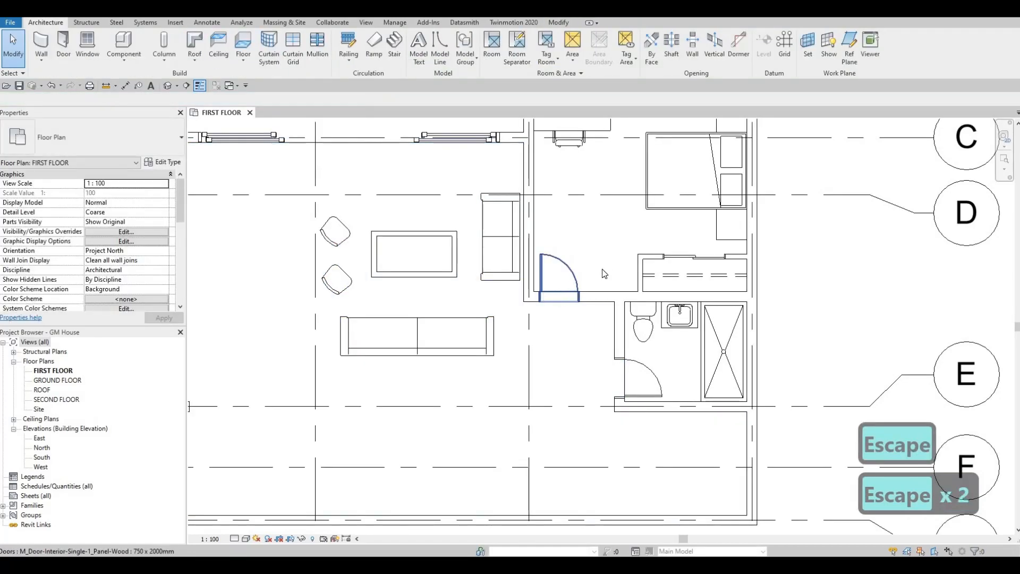
{"action": "key", "text": "Escape"}
- Start another floor and duplicate the FLOOR 3 type as FLOOR 4
{"action": "middle_click_drag", "start_coordinate": [653, 408], "coordinate": [619, 346]}
{"action": "scroll", "coordinate": [642, 351], "scroll_direction": "down", "scroll_amount": 2}
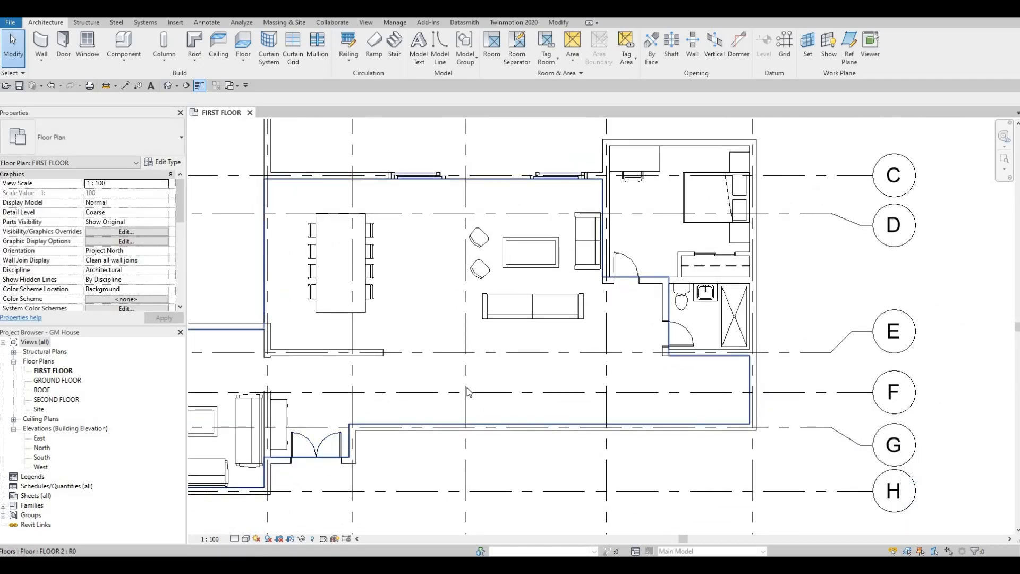
{"action": "scroll", "coordinate": [468, 389], "scroll_direction": "down", "scroll_amount": 1}
{"action": "middle_click_drag", "start_coordinate": [468, 389], "coordinate": [398, 452]}
{"action": "key", "text": "Escape"}
{"action": "key", "text": "Escape"}
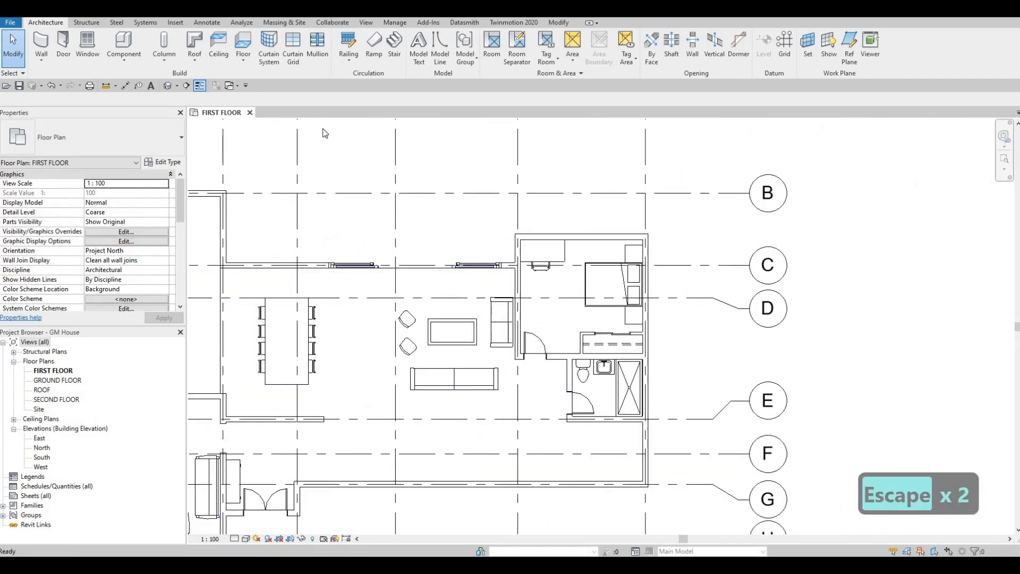
{"action": "left_click", "coordinate": [244, 45]}
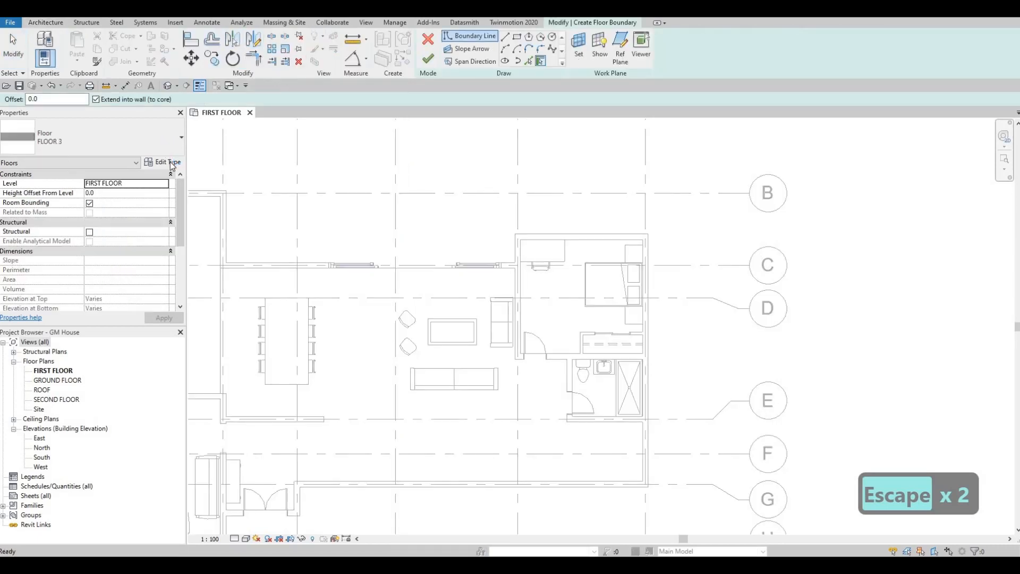
{"action": "left_click", "coordinate": [162, 162]}
{"action": "left_click", "coordinate": [801, 123]}
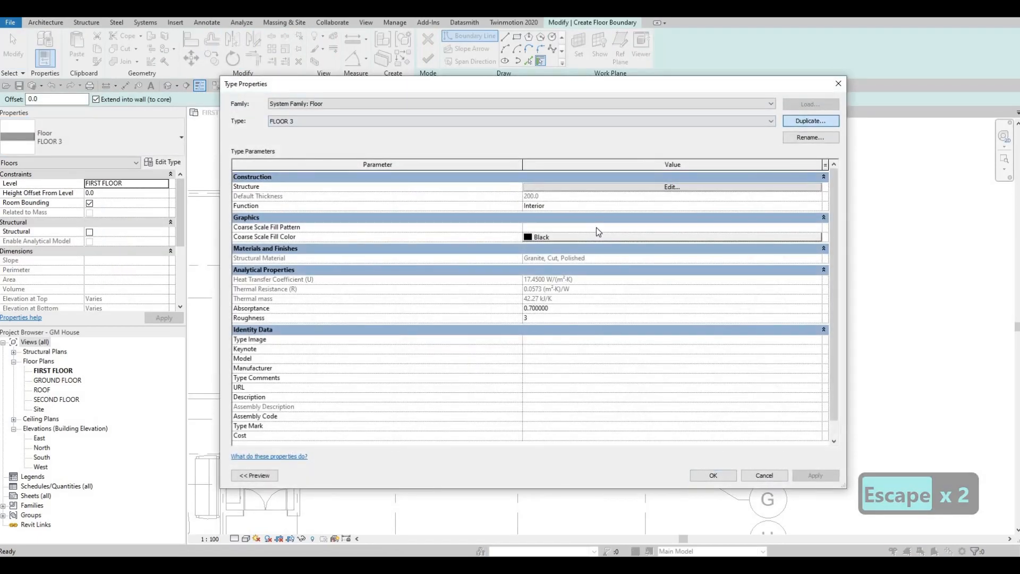
{"action": "key", "text": "Return"}
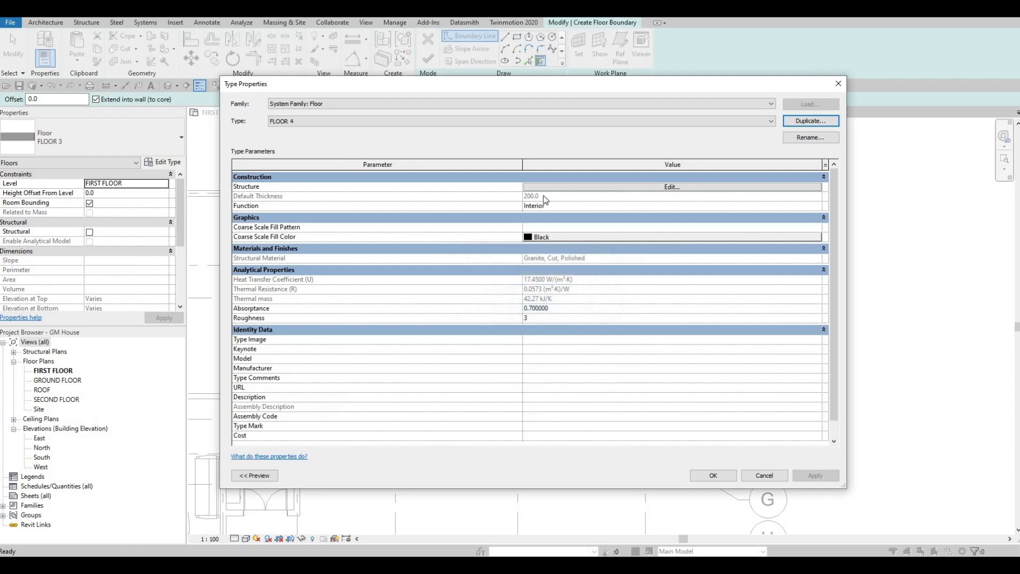
- Set FLOOR 4's structure layer material to Lauan, Meranti from the AEC Wood library and accept the type properties
{"action": "left_click", "coordinate": [544, 187]}
{"action": "left_click", "coordinate": [494, 186]}
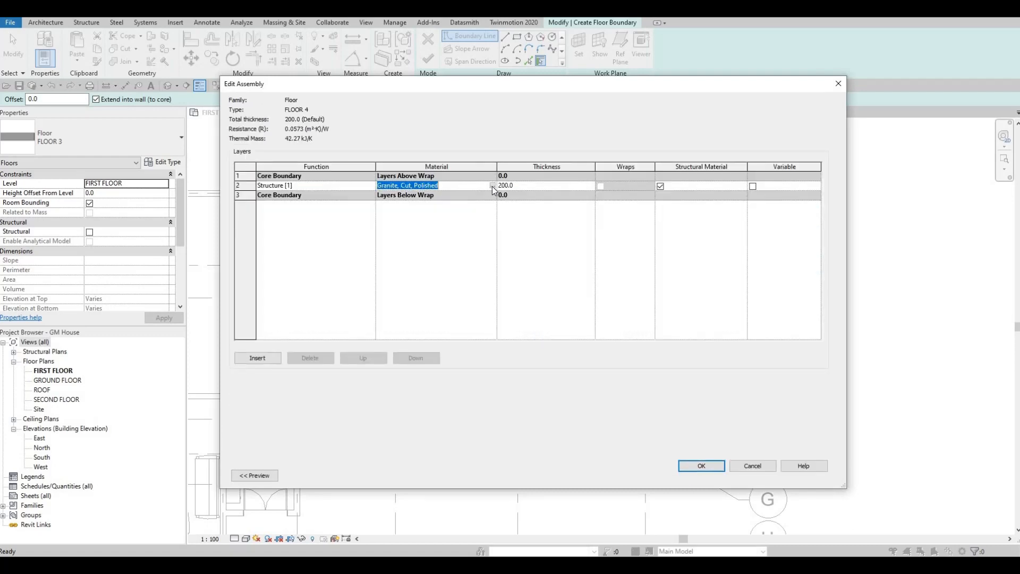
{"action": "left_click", "coordinate": [493, 186]}
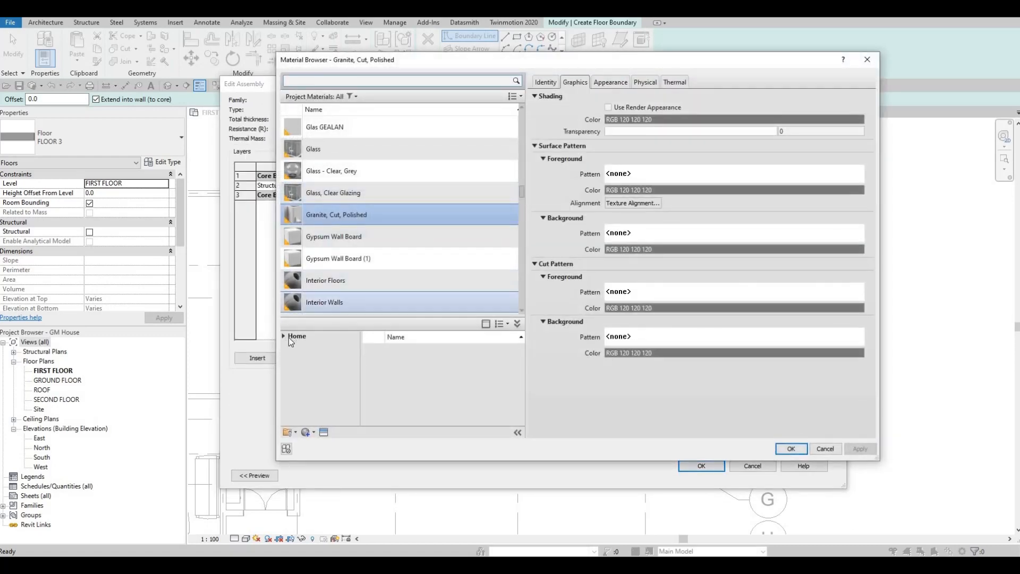
{"action": "left_click", "coordinate": [284, 336]}
{"action": "left_click", "coordinate": [287, 355]}
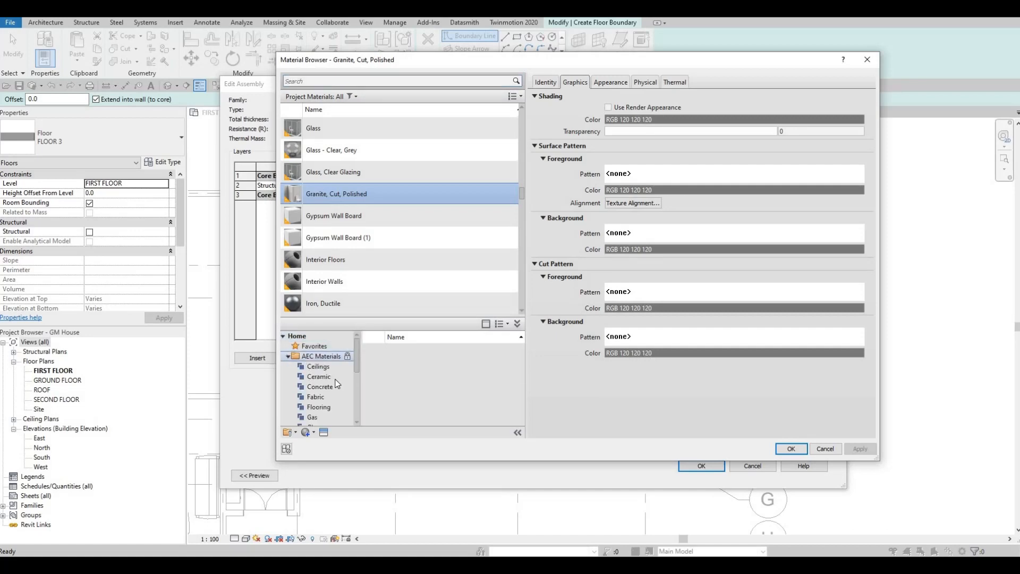
{"action": "scroll", "coordinate": [336, 383], "scroll_direction": "down", "scroll_amount": 3}
{"action": "left_click", "coordinate": [319, 417]}
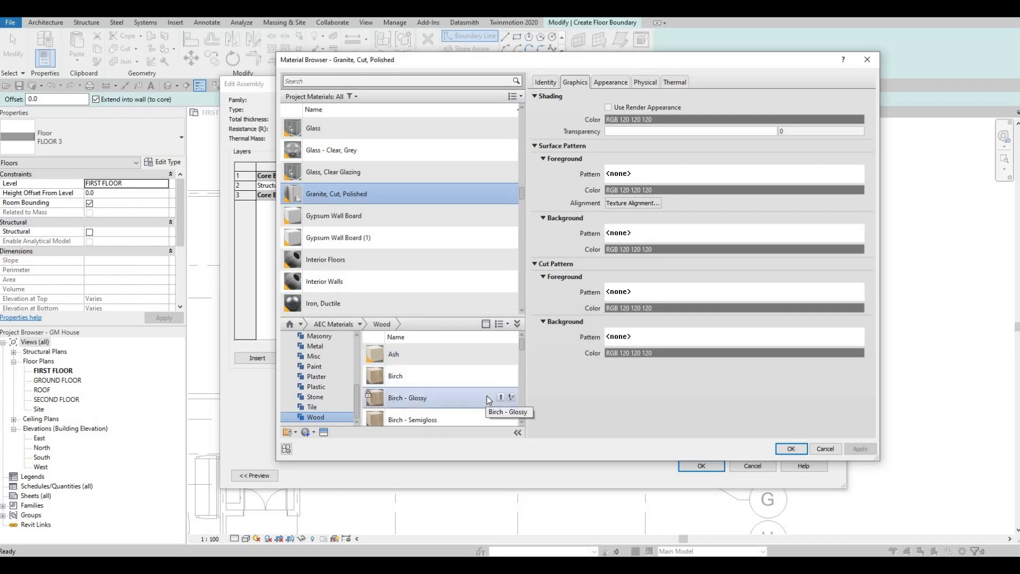
{"action": "scroll", "coordinate": [486, 394], "scroll_direction": "down", "scroll_amount": 6}
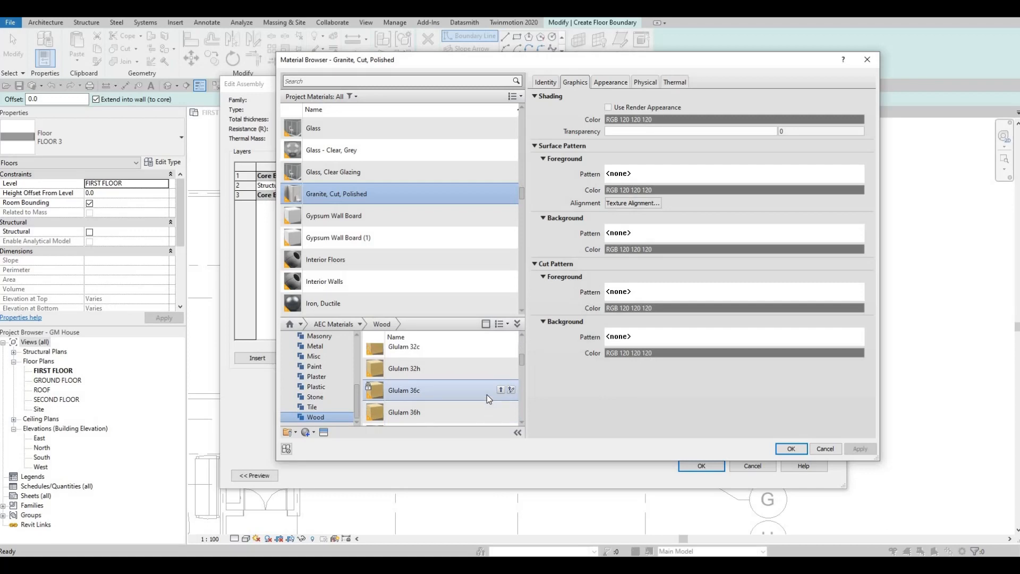
{"action": "scroll", "coordinate": [487, 394], "scroll_direction": "up", "scroll_amount": 2}
{"action": "scroll", "coordinate": [486, 394], "scroll_direction": "down", "scroll_amount": 2}
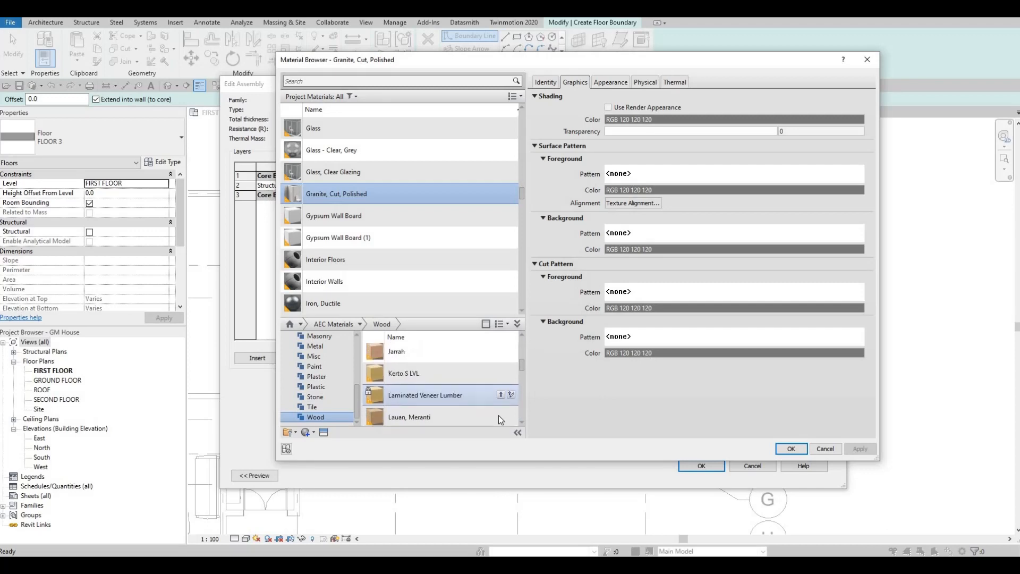
{"action": "left_click", "coordinate": [802, 452]}
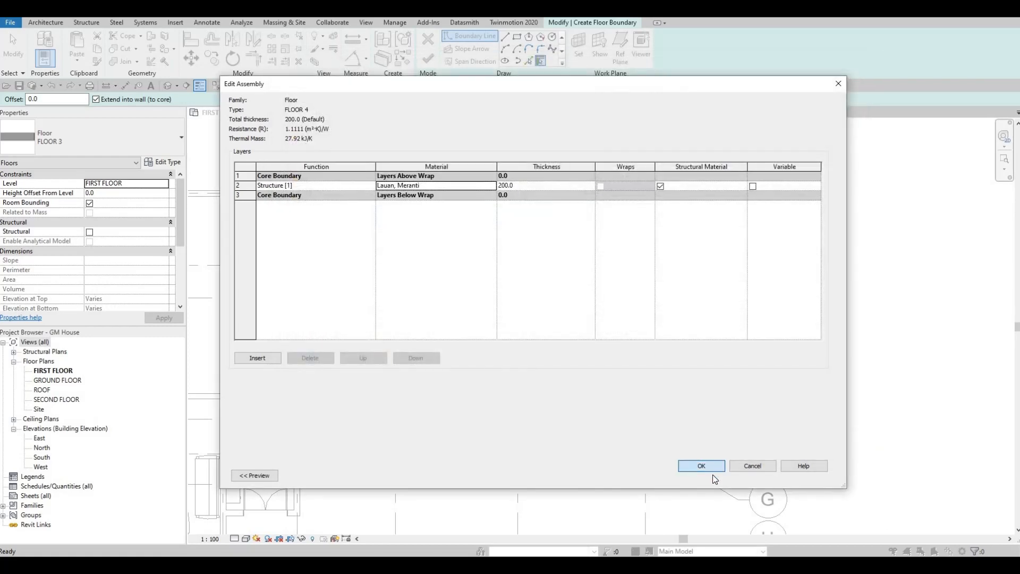
{"action": "left_click", "coordinate": [712, 470]}
{"action": "left_click", "coordinate": [713, 471]}
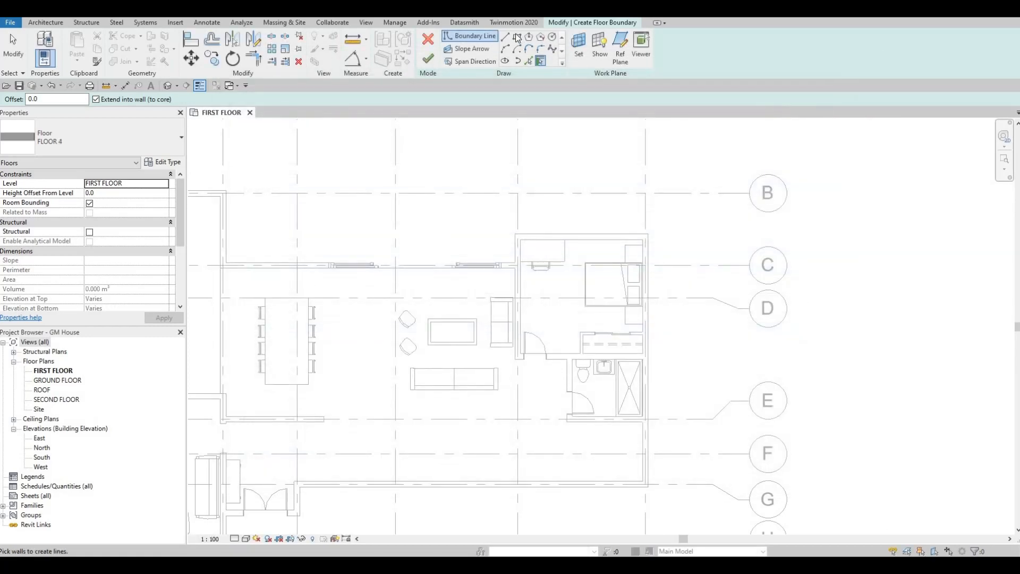
- Sketch a rectangular FLOOR 4 boundary along the bedroom's inner wall faces, including the wardrobe
{"action": "left_click", "coordinate": [517, 37]}
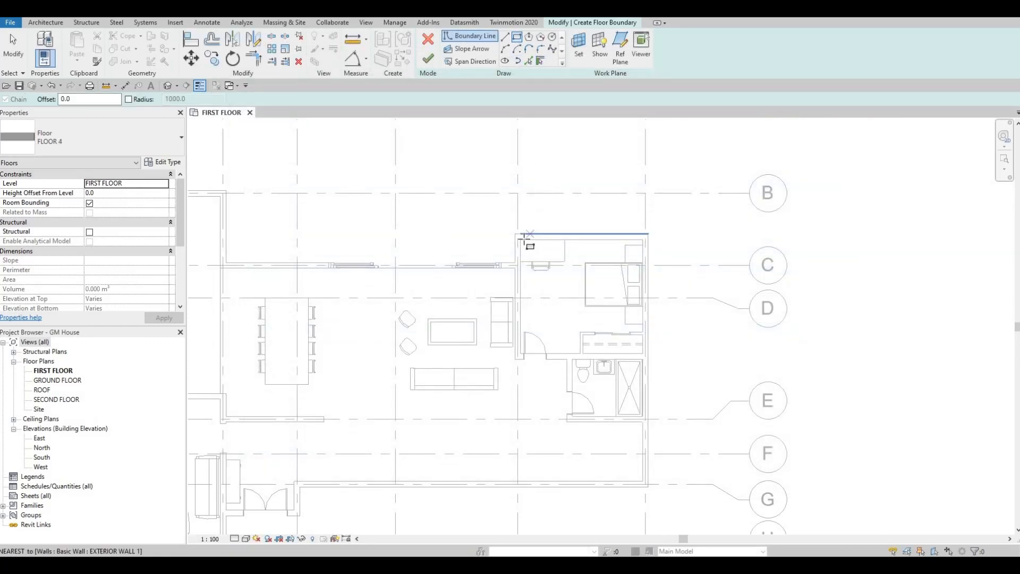
{"action": "left_click", "coordinate": [521, 239]}
{"action": "scroll", "coordinate": [645, 353], "scroll_direction": "up", "scroll_amount": 2}
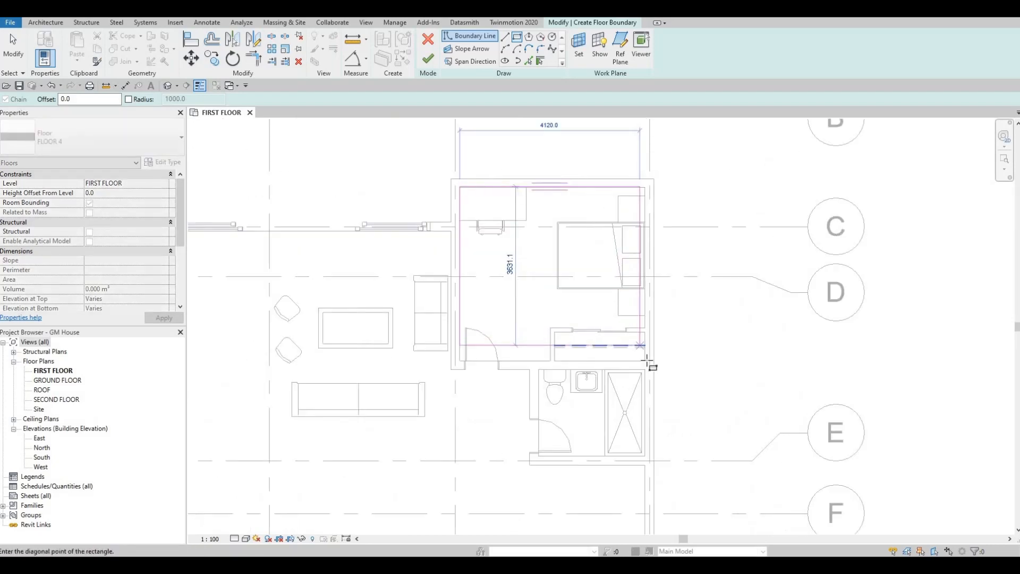
{"action": "left_click", "coordinate": [647, 361]}
{"action": "key", "text": "Escape"}
{"action": "scroll", "coordinate": [540, 296], "scroll_direction": "down", "scroll_amount": 4}
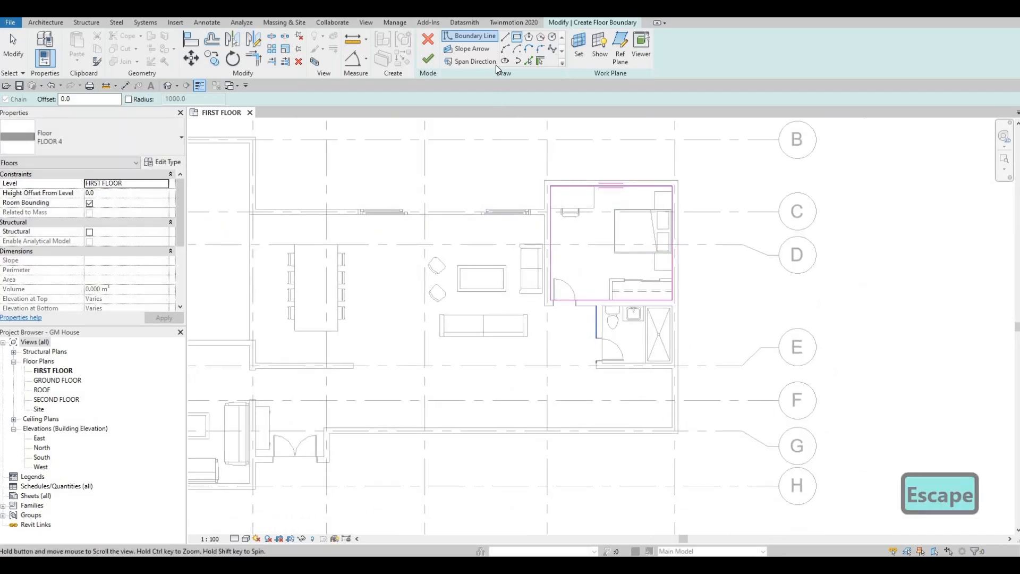
- Finish the FLOOR 4 boundary sketch to create the floor, clear the selection and save the project
{"action": "left_click", "coordinate": [428, 58]}
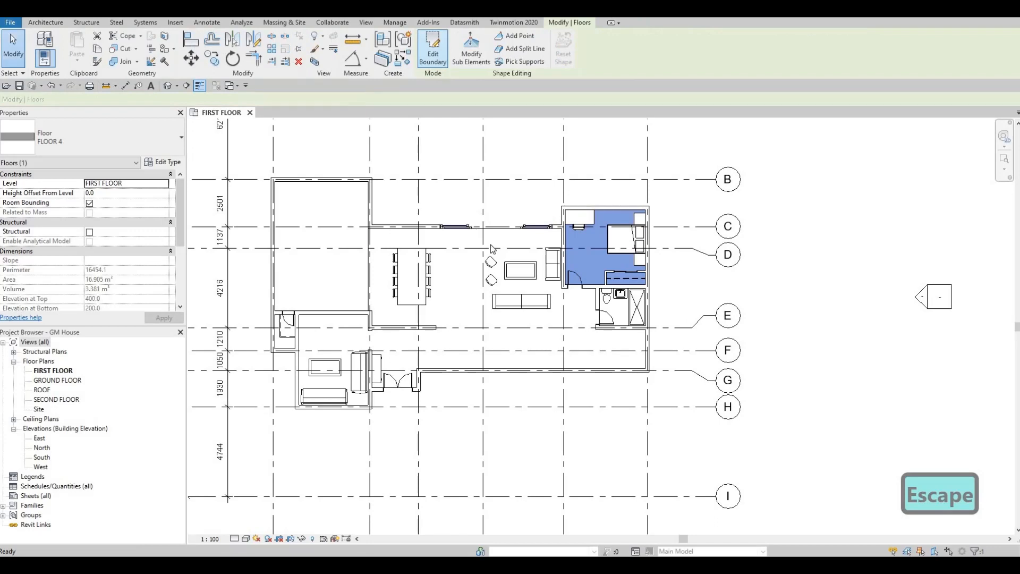
{"action": "scroll", "coordinate": [618, 325], "scroll_direction": "down", "scroll_amount": 2}
{"action": "key", "text": "Escape"}
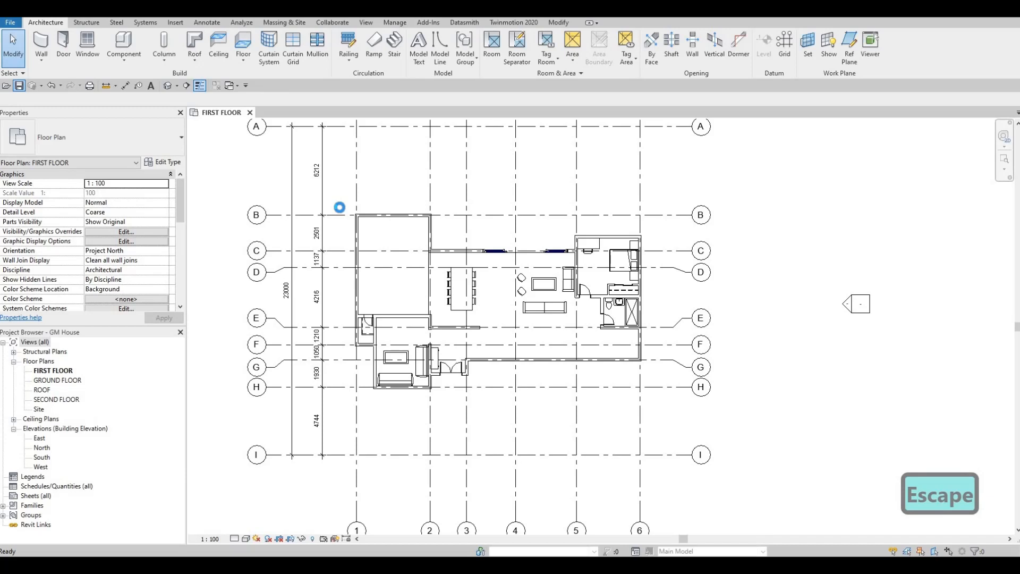
{"action": "key", "text": "ctrl+s"}
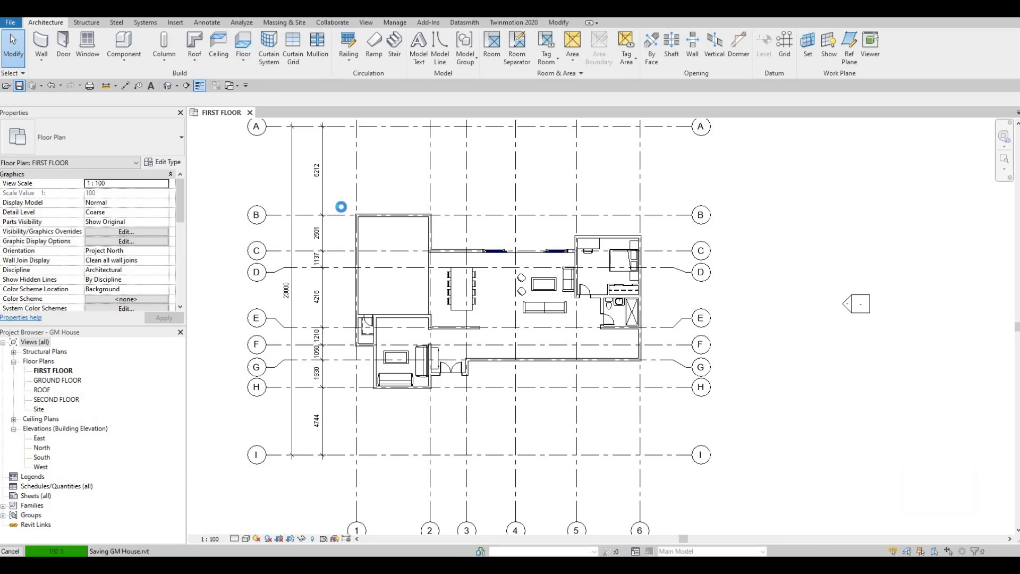
{"action": "middle_click_drag", "start_coordinate": [533, 369], "coordinate": [610, 487]}
{"action": "scroll", "coordinate": [512, 458], "scroll_direction": "up", "scroll_amount": 1}
{"action": "scroll", "coordinate": [521, 477], "scroll_direction": "down", "scroll_amount": 1}
{"action": "scroll", "coordinate": [531, 475], "scroll_direction": "up", "scroll_amount": 1}
{"action": "scroll", "coordinate": [551, 460], "scroll_direction": "down", "scroll_amount": 1}
{"action": "middle_click_drag", "start_coordinate": [552, 460], "coordinate": [537, 440]}
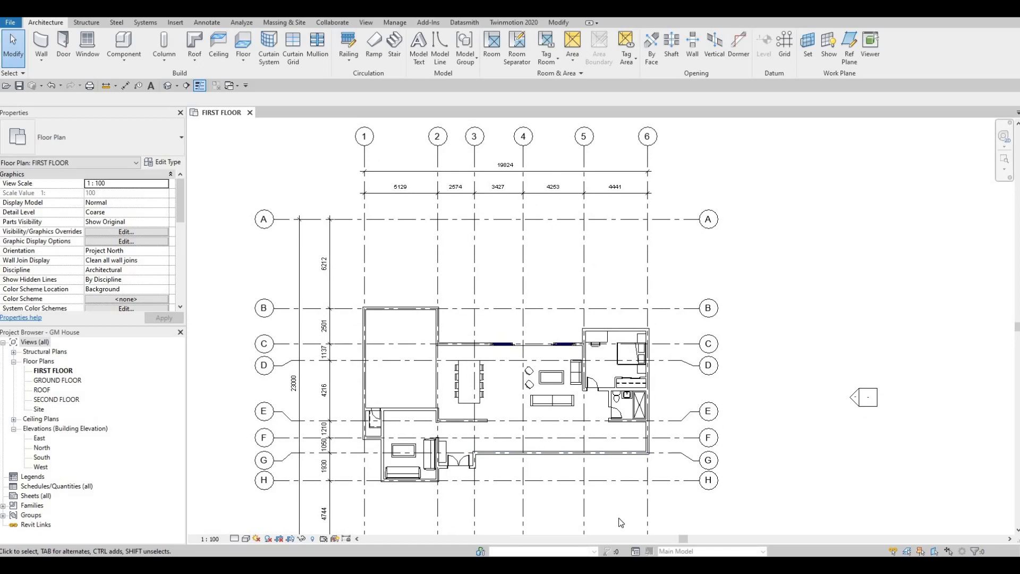